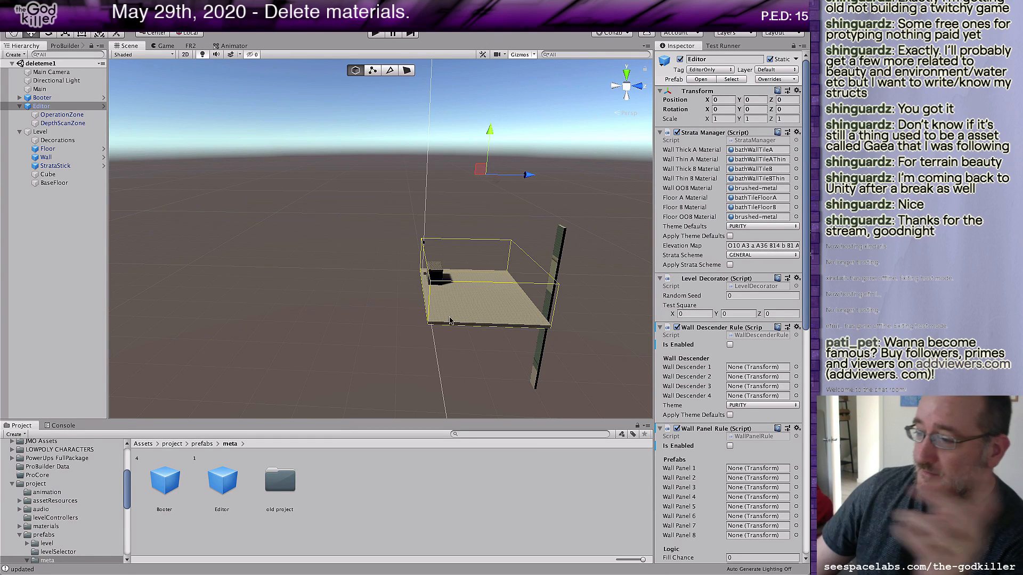
Step: Examine the Editor object's yellow zone bounds around the tiled floor, the large cube and the small wall block
{"action": "scroll", "coordinate": [503, 308], "scroll_direction": "up", "scroll_amount": 5}
{"action": "key", "text": "f"}
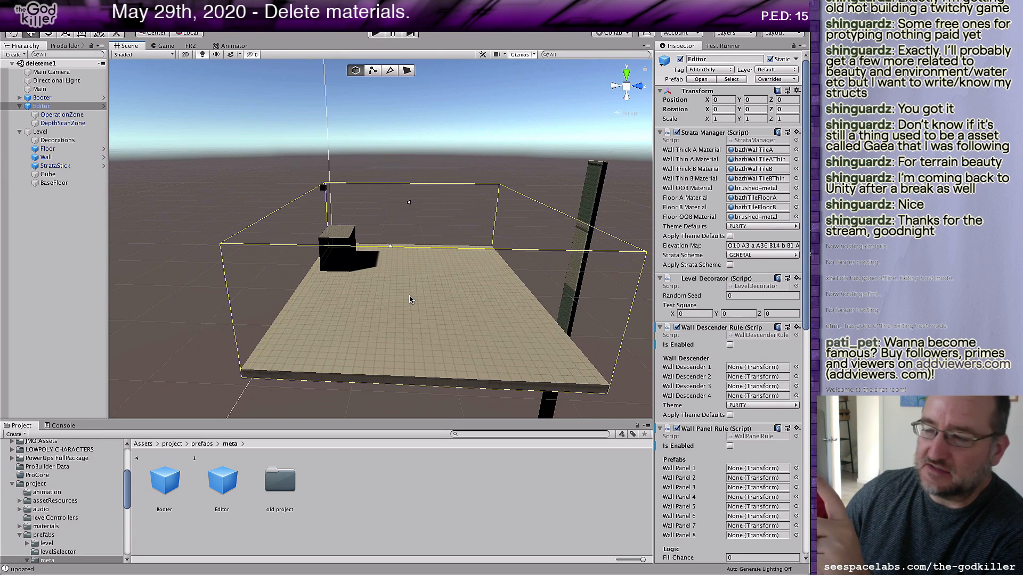
{"action": "mouse_move", "coordinate": [423, 304]}
{"action": "middle_mouse_down"}
{"action": "mouse_move", "coordinate": [377, 279]}
{"action": "mouse_move", "coordinate": [385, 220]}
{"action": "mouse_move", "coordinate": [421, 301]}
{"action": "middle_mouse_up"}
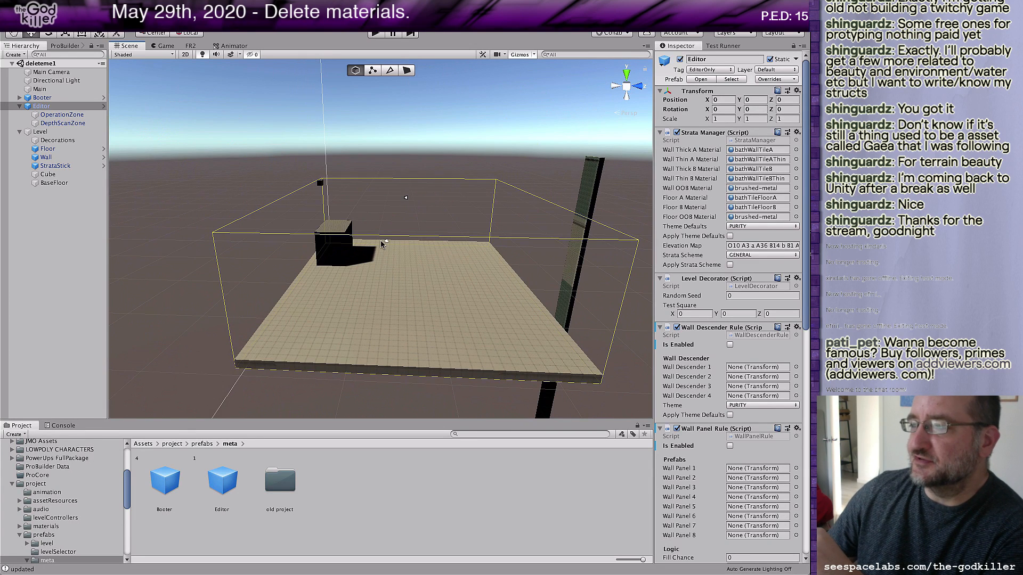
{"action": "scroll", "coordinate": [380, 245], "scroll_direction": "up", "scroll_amount": 10}
{"action": "scroll", "coordinate": [377, 259], "scroll_direction": "down", "scroll_amount": 10}
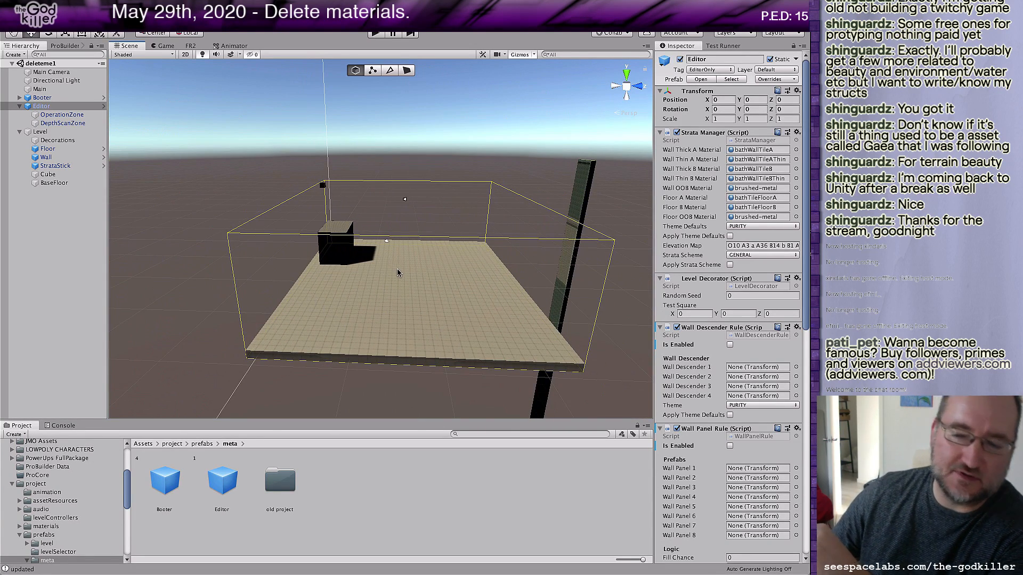
{"action": "right_click_drag", "start_coordinate": [395, 270], "coordinate": [526, 296]}
{"action": "middle_click_drag", "start_coordinate": [231, 242], "coordinate": [281, 155]}
{"action": "scroll", "coordinate": [523, 289], "scroll_direction": "up", "scroll_amount": 4}
{"action": "scroll", "coordinate": [372, 267], "scroll_direction": "down", "scroll_amount": 5}
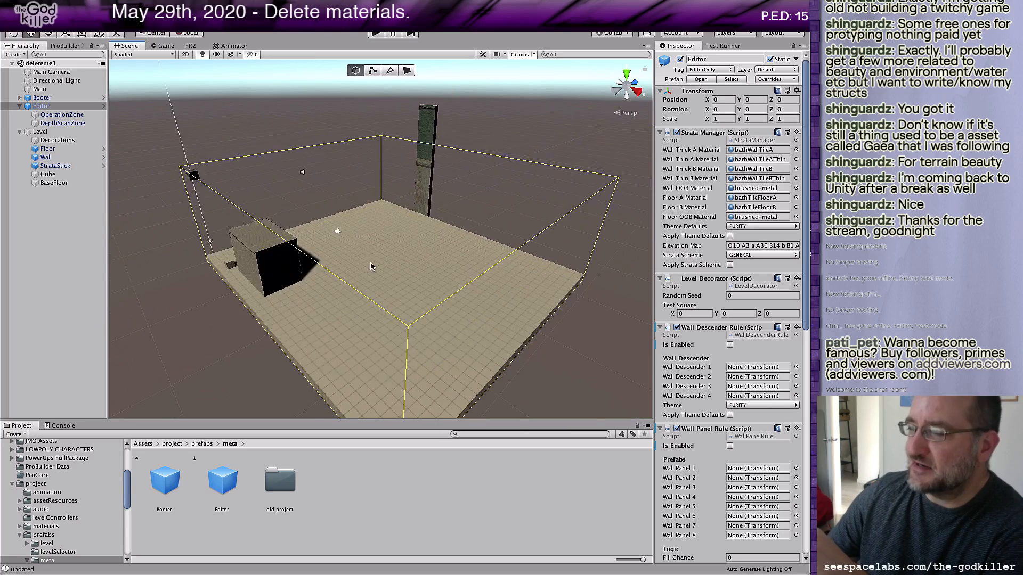
{"action": "scroll", "coordinate": [238, 199], "scroll_direction": "up", "scroll_amount": 5}
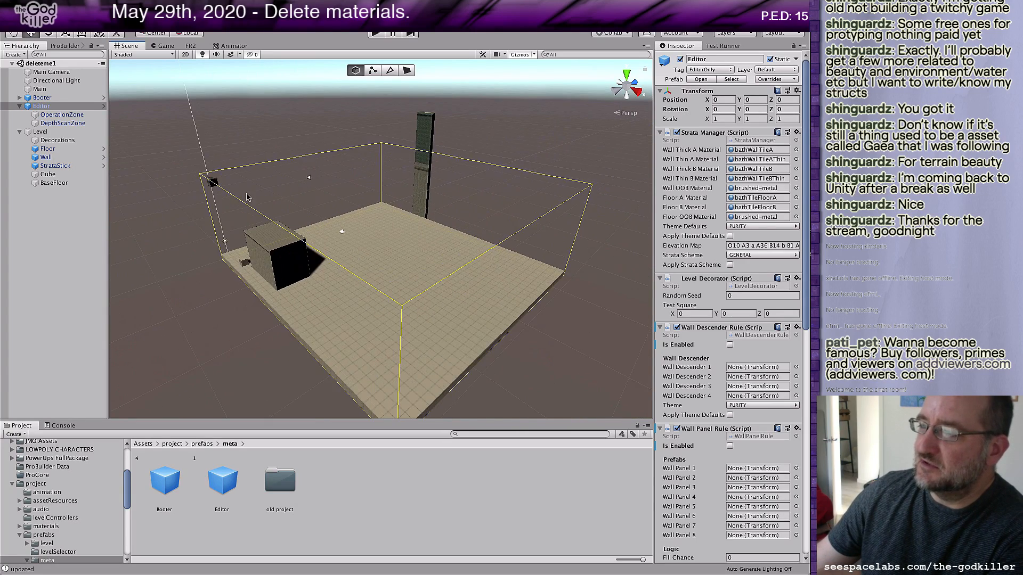
{"action": "middle_click_drag", "start_coordinate": [253, 204], "coordinate": [422, 262]}
{"action": "scroll", "coordinate": [422, 263], "scroll_direction": "up", "scroll_amount": 4}
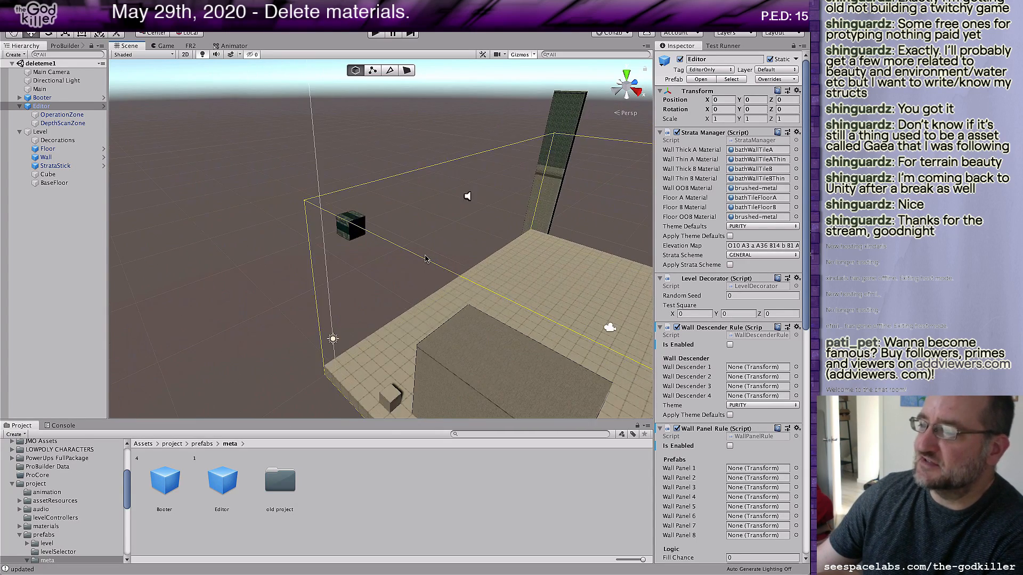
{"action": "scroll", "coordinate": [421, 260], "scroll_direction": "up", "scroll_amount": 3}
{"action": "middle_click_drag", "start_coordinate": [414, 299], "coordinate": [446, 265]}
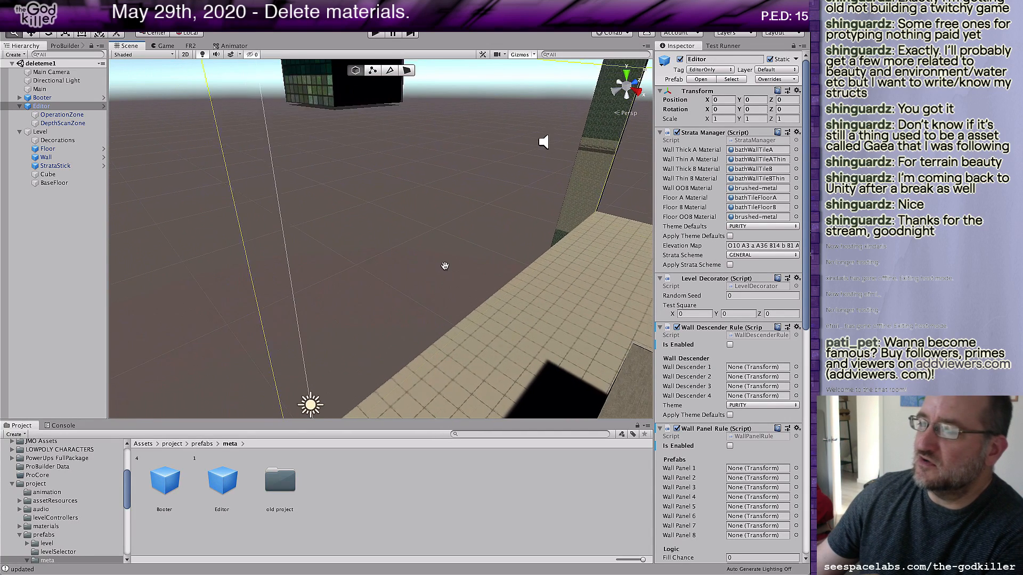
{"action": "scroll", "coordinate": [450, 268], "scroll_direction": "down", "scroll_amount": 3}
{"action": "scroll", "coordinate": [450, 267], "scroll_direction": "down", "scroll_amount": 2}
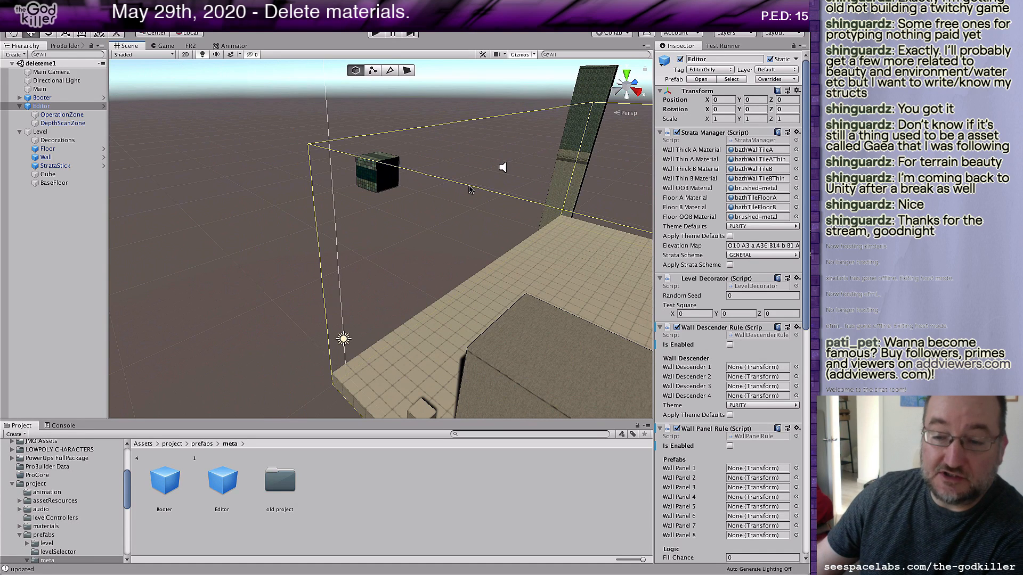
Step: Inspect the properties of the small Wall block and the tall StrataStick column, including StrataStick's available layer options
{"action": "left_click", "coordinate": [382, 160]}
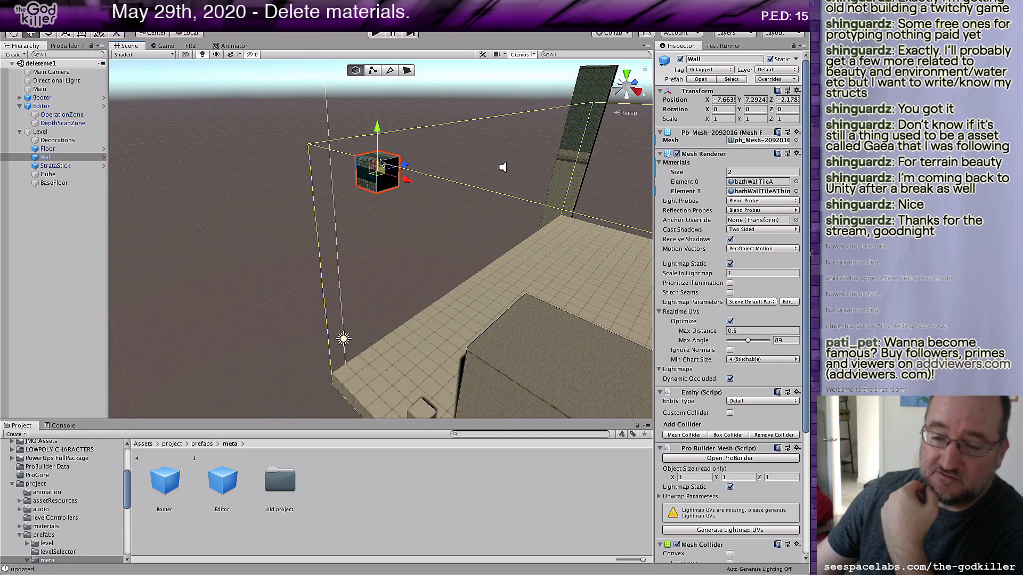
{"action": "middle_click_drag", "start_coordinate": [532, 160], "coordinate": [197, 295]}
{"action": "scroll", "coordinate": [454, 198], "scroll_direction": "up", "scroll_amount": 10}
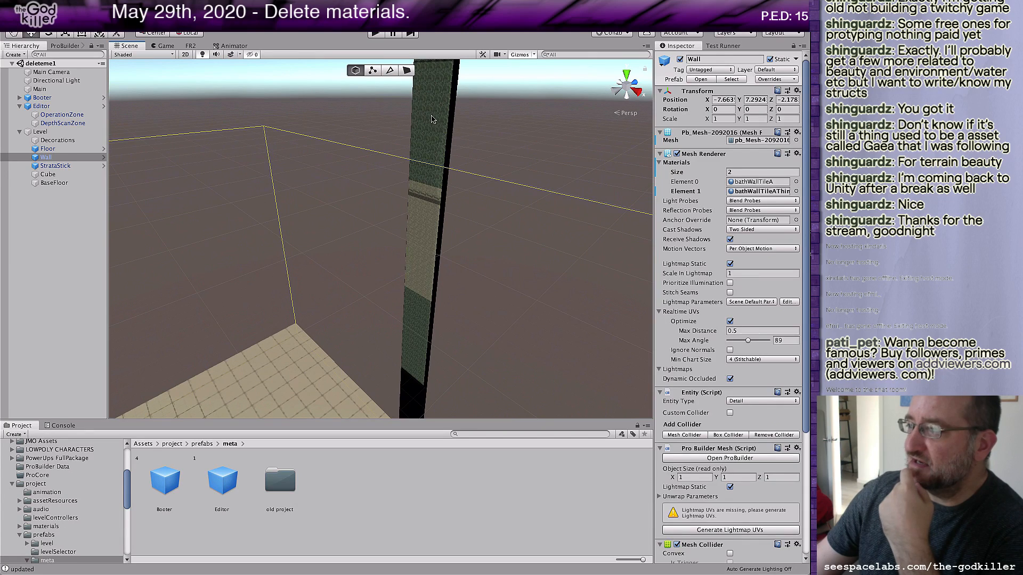
{"action": "left_click", "coordinate": [431, 120]}
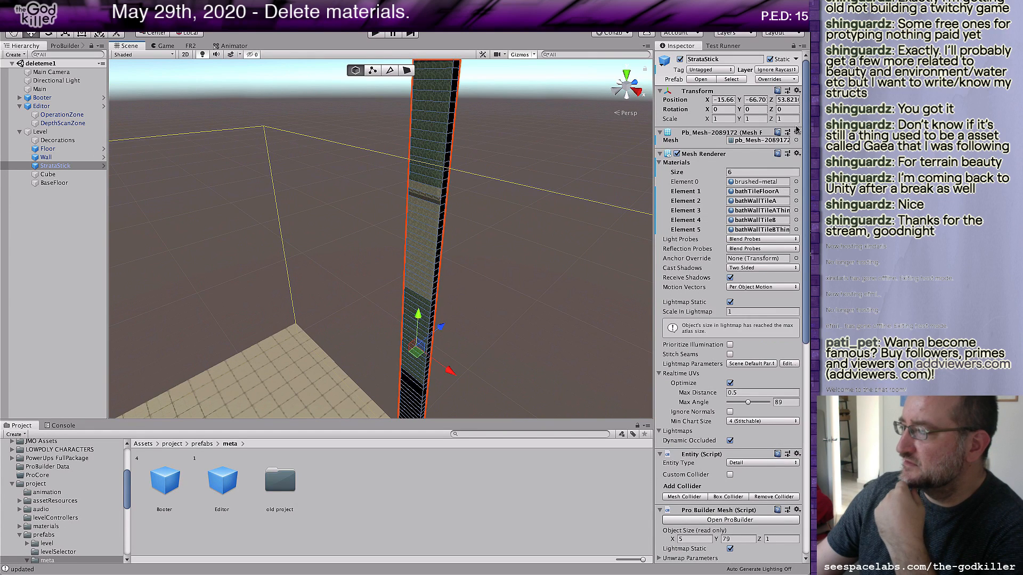
{"action": "left_click", "coordinate": [768, 69]}
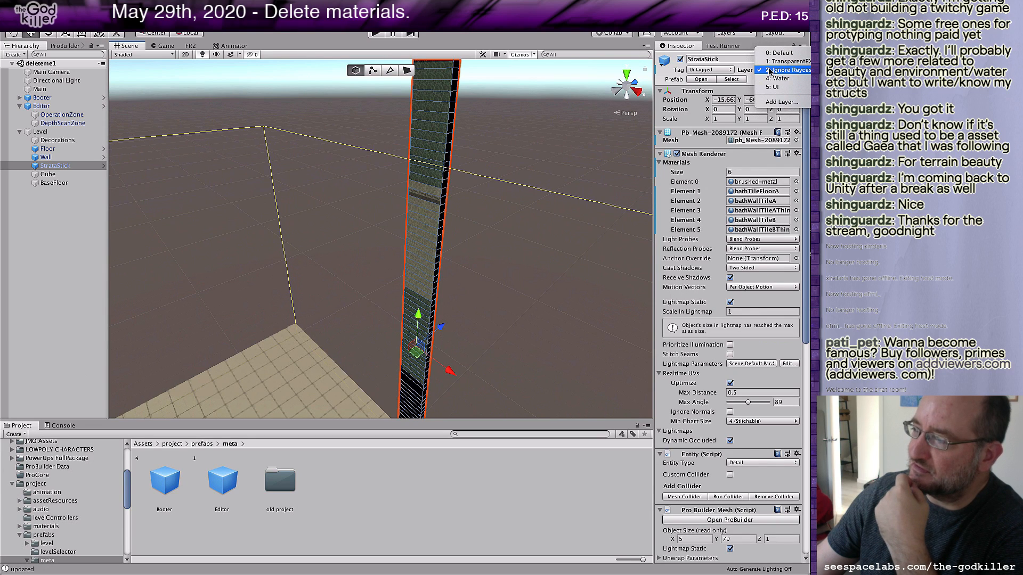
{"action": "left_click", "coordinate": [496, 37]}
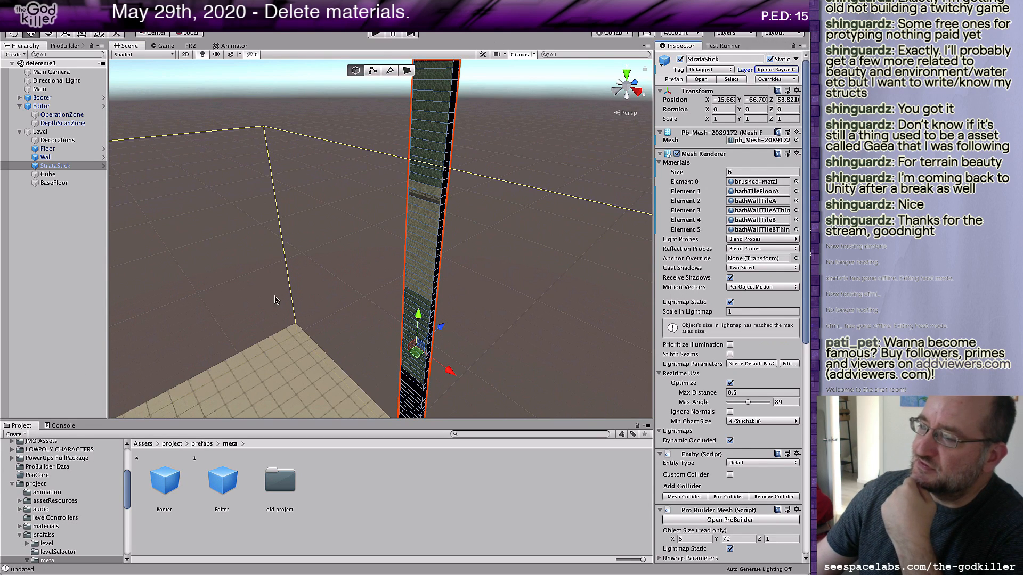
Step: Set the StrataStick column's layer to Default and compare the yellow zone bounds with the floor and the column
{"action": "scroll", "coordinate": [275, 300], "scroll_direction": "down", "scroll_amount": 10}
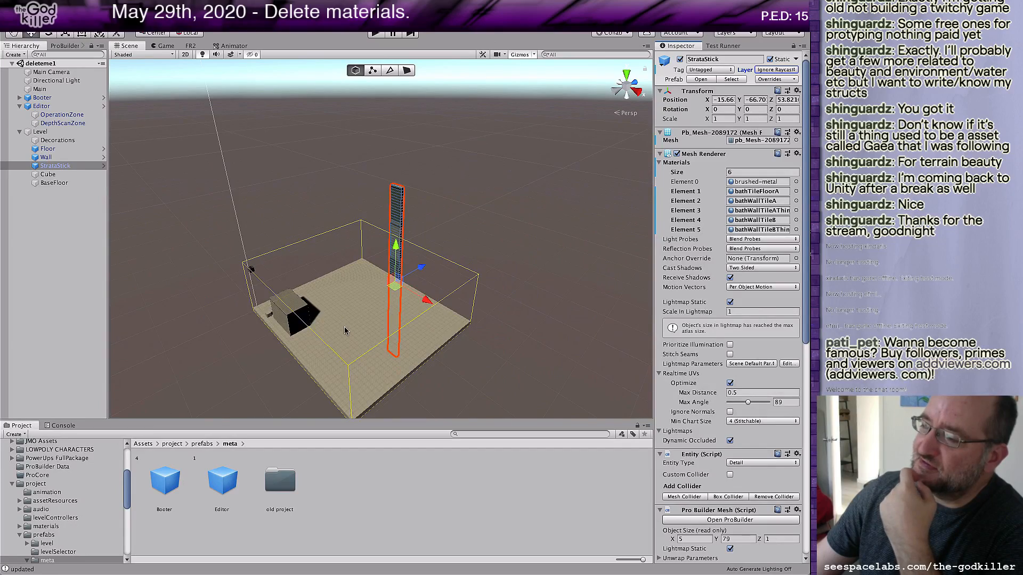
{"action": "scroll", "coordinate": [355, 323], "scroll_direction": "up", "scroll_amount": 6}
{"action": "right_click_drag", "start_coordinate": [354, 324], "coordinate": [331, 368]}
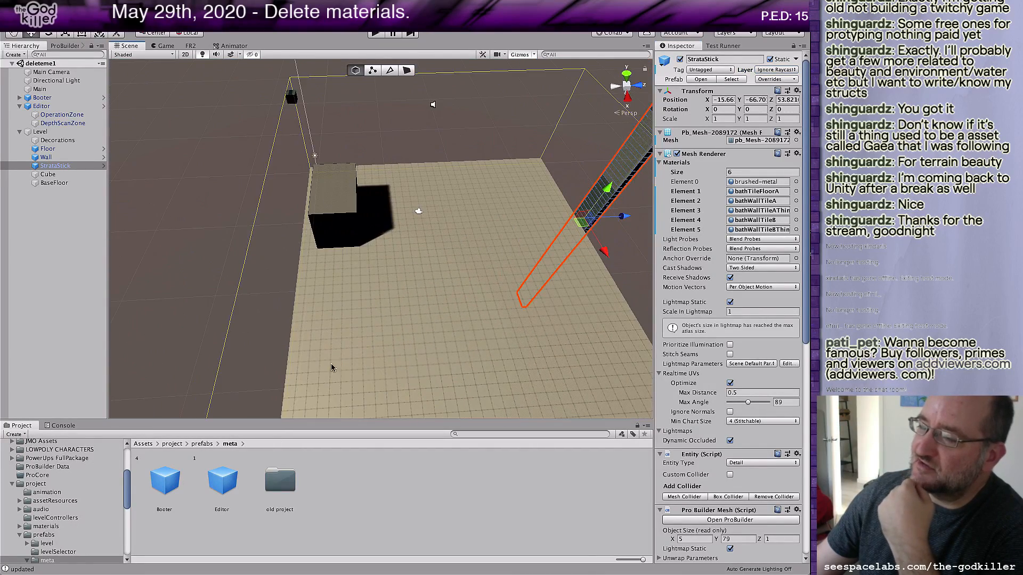
{"action": "scroll", "coordinate": [428, 349], "scroll_direction": "down", "scroll_amount": 3}
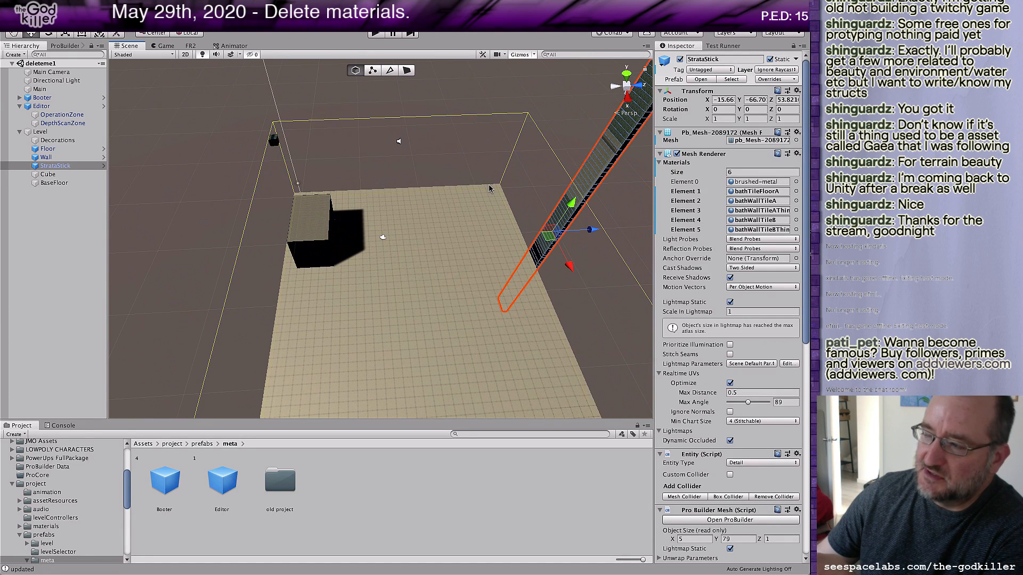
{"action": "key", "text": "f"}
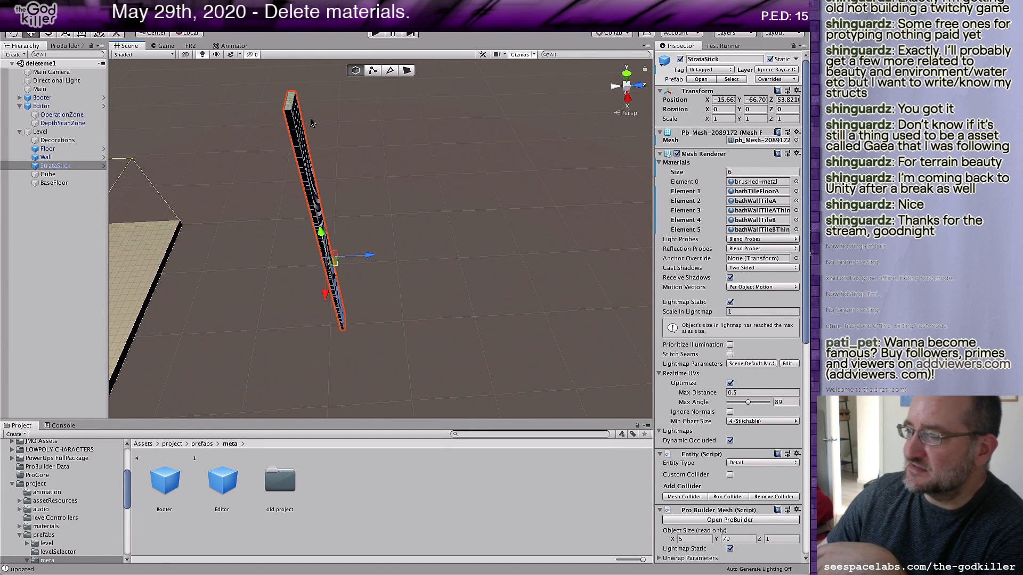
{"action": "left_click", "coordinate": [761, 71]}
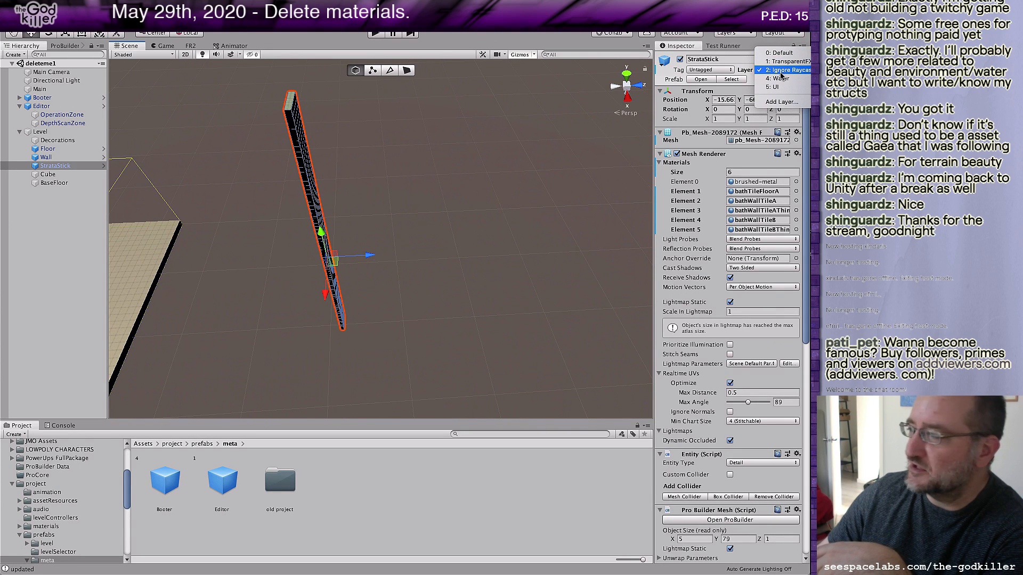
{"action": "left_click", "coordinate": [775, 55]}
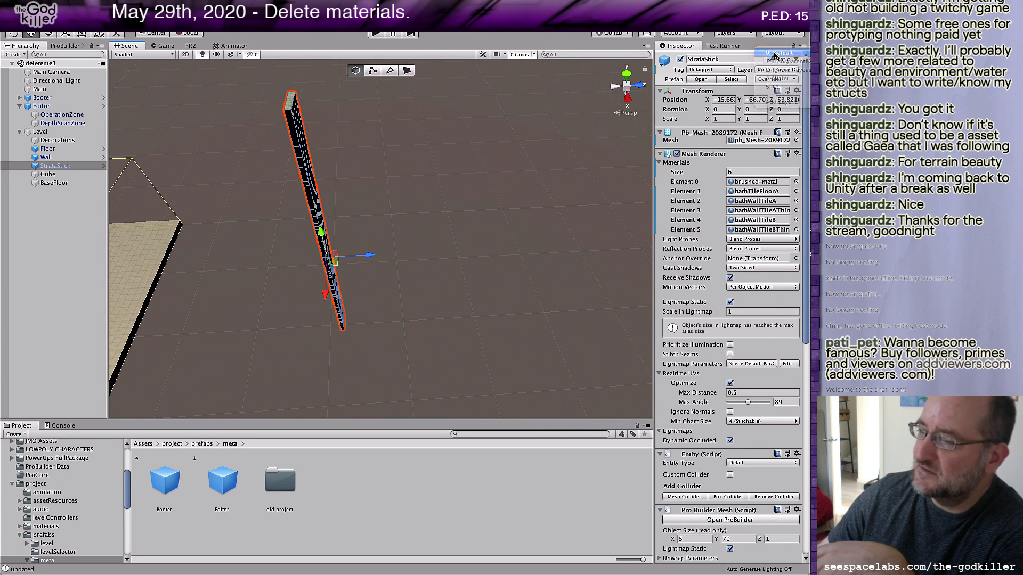
{"action": "scroll", "coordinate": [331, 235], "scroll_direction": "down", "scroll_amount": 3}
{"action": "middle_click_drag", "start_coordinate": [283, 259], "coordinate": [487, 171]}
{"action": "middle_click_drag", "start_coordinate": [406, 153], "coordinate": [358, 226]}
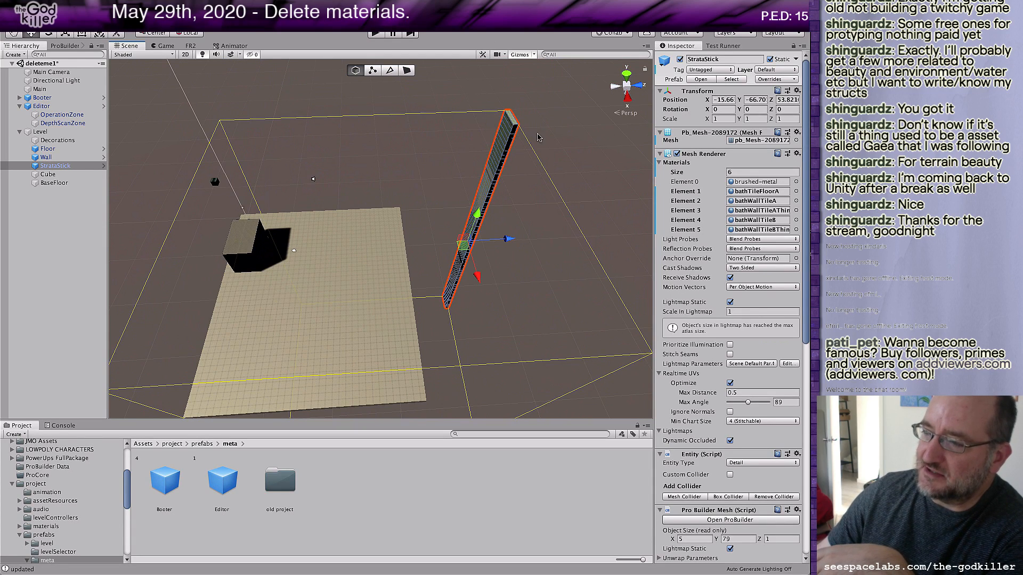
Step: Set the StrataStick column's layer back to Ignore Raycast
{"action": "left_click", "coordinate": [778, 73]}
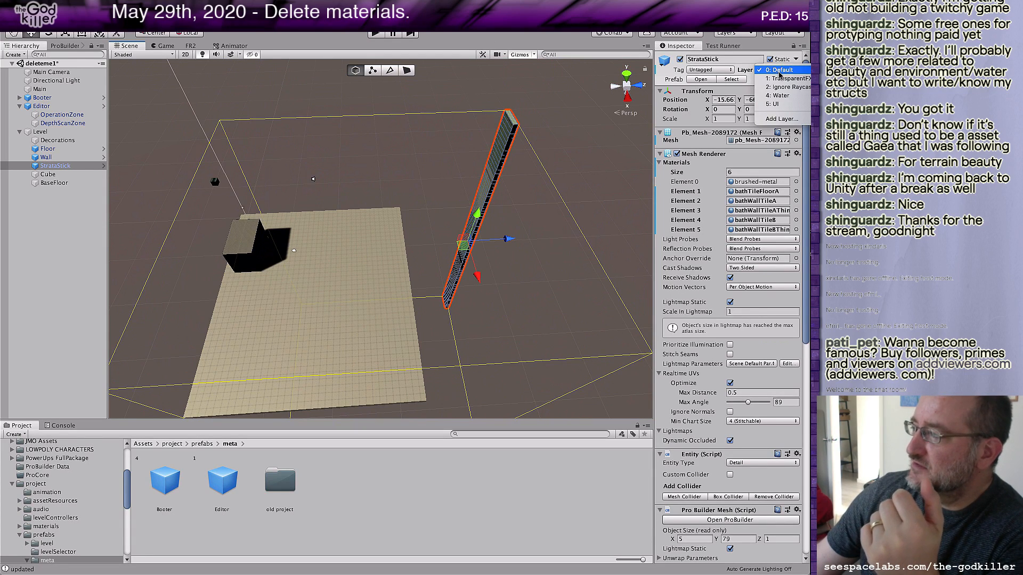
{"action": "left_click", "coordinate": [787, 88]}
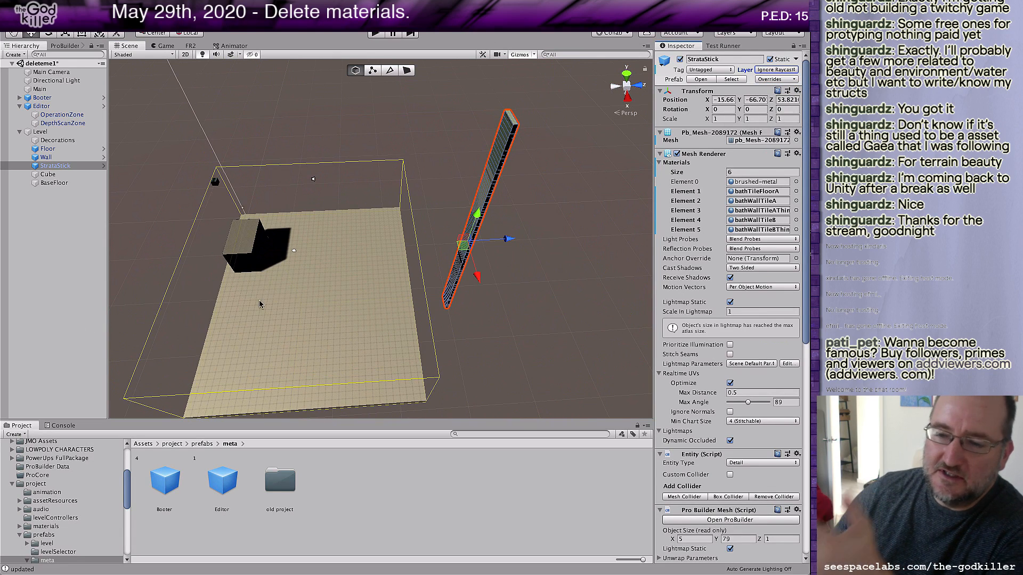
Step: Examine the zone bounds and the StrataStick column's height relative to the floor and cube from the side and above
{"action": "scroll", "coordinate": [225, 303], "scroll_direction": "up", "scroll_amount": 3}
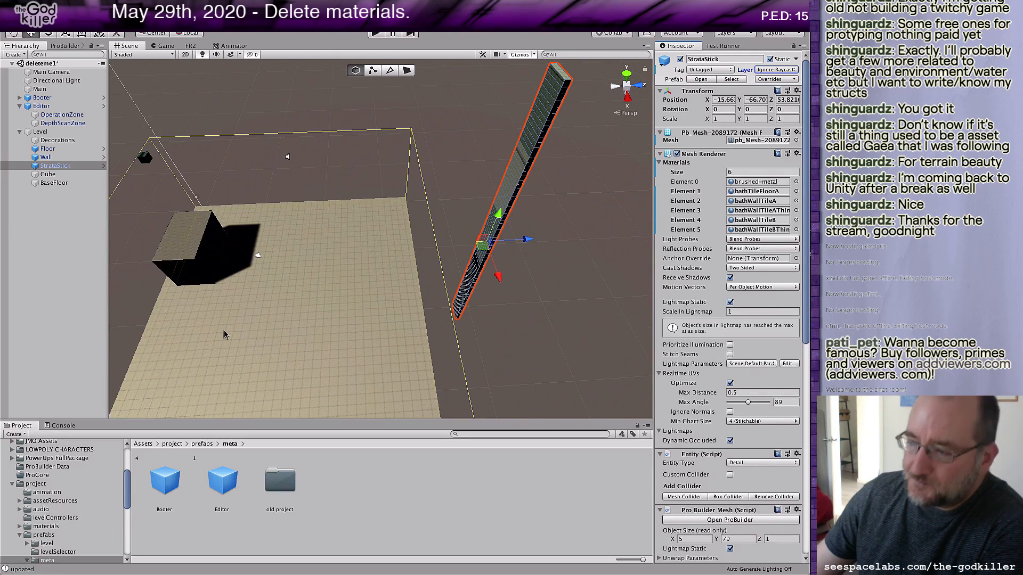
{"action": "middle_click_drag", "start_coordinate": [224, 334], "coordinate": [450, 186]}
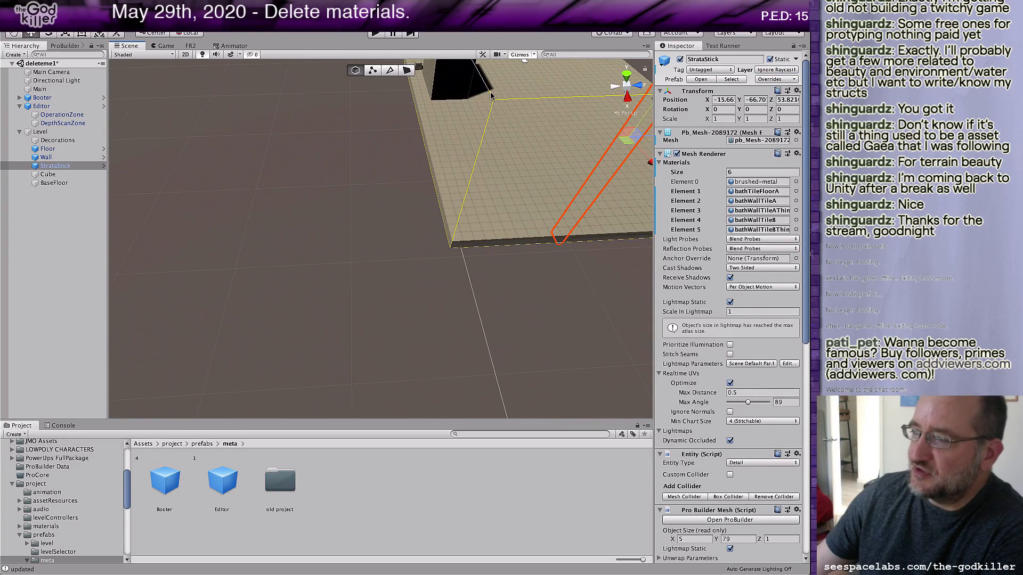
{"action": "scroll", "coordinate": [502, 116], "scroll_direction": "down", "scroll_amount": 5}
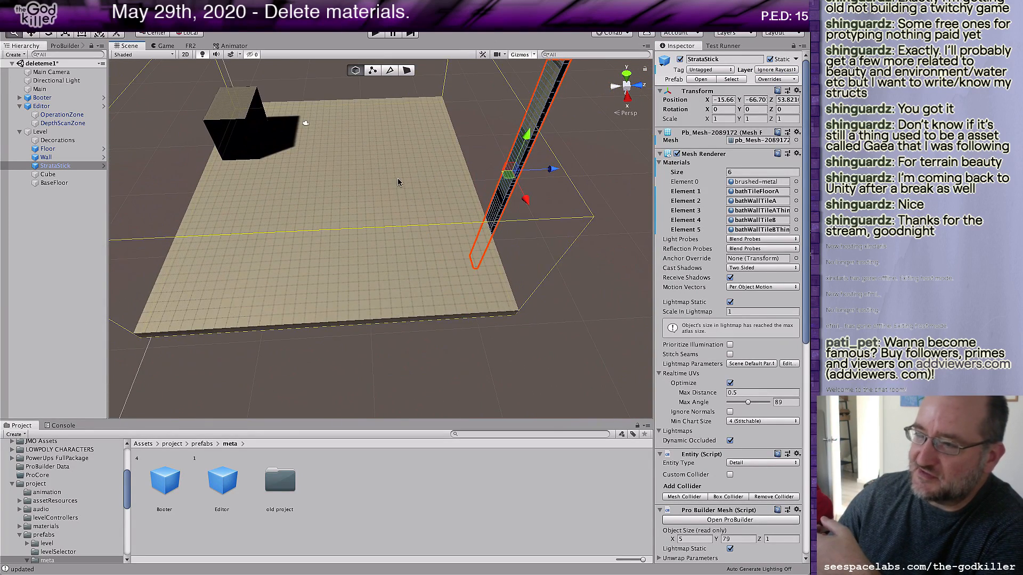
{"action": "middle_click_drag", "start_coordinate": [397, 179], "coordinate": [467, 236]}
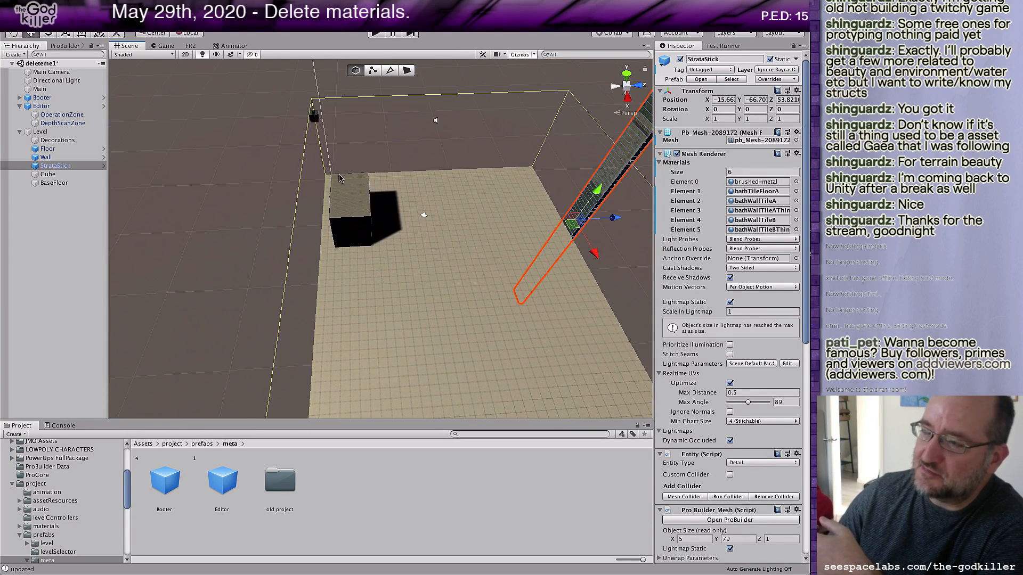
{"action": "middle_click_drag", "start_coordinate": [338, 175], "coordinate": [444, 213]}
{"action": "key", "text": "f"}
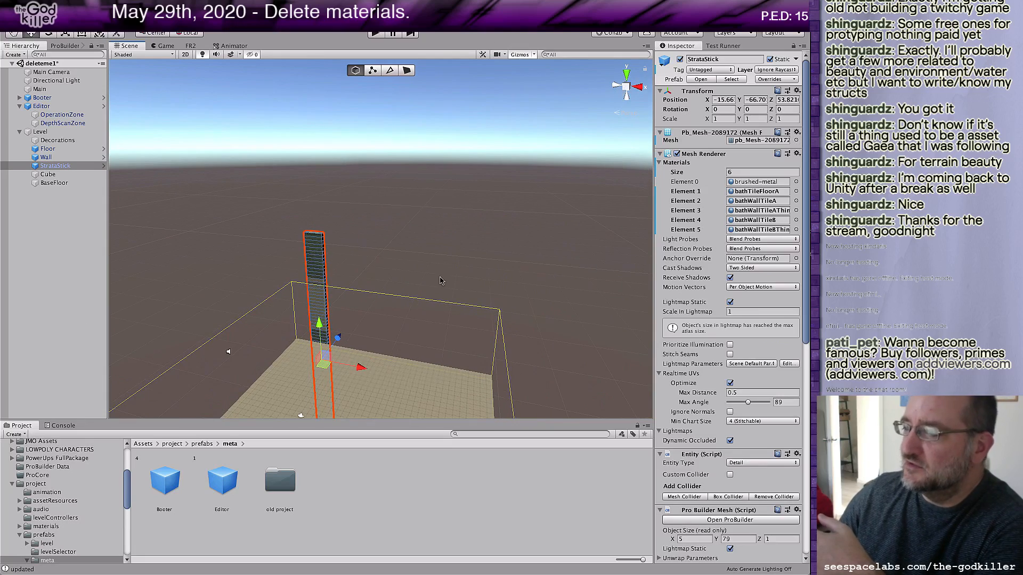
{"action": "middle_click_drag", "start_coordinate": [399, 323], "coordinate": [436, 140]}
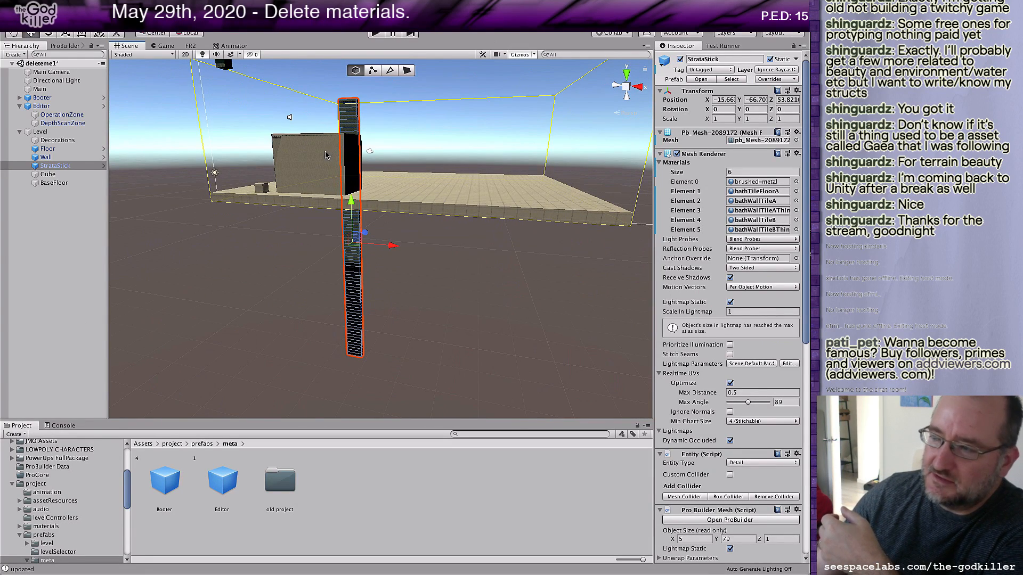
{"action": "middle_click_drag", "start_coordinate": [356, 151], "coordinate": [357, 311]}
{"action": "scroll", "coordinate": [356, 311], "scroll_direction": "up", "scroll_amount": 3}
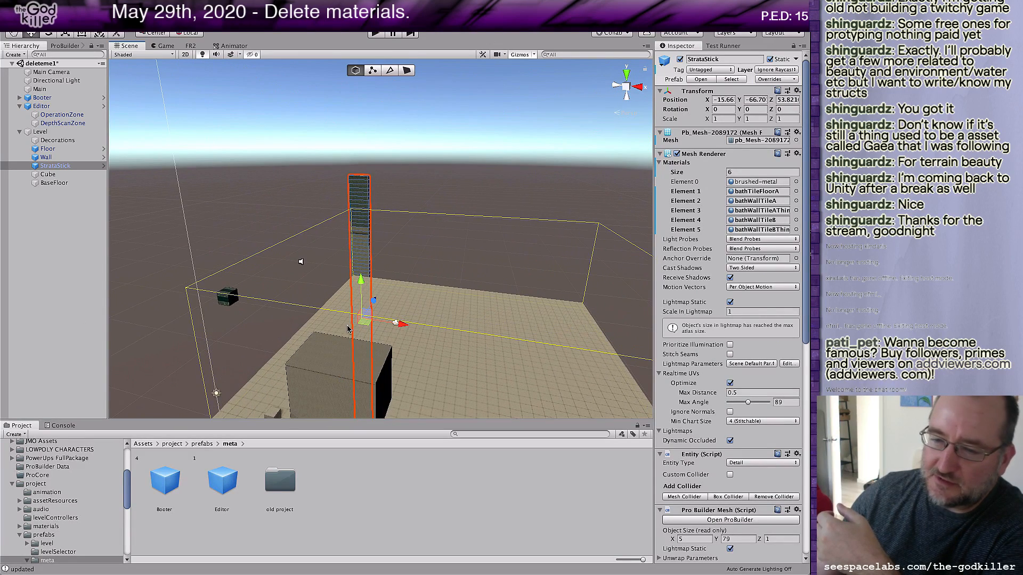
{"action": "mouse_move", "coordinate": [340, 357]}
{"action": "middle_mouse_down"}
{"action": "mouse_move", "coordinate": [391, 306]}
{"action": "mouse_move", "coordinate": [355, 350]}
{"action": "middle_mouse_up"}
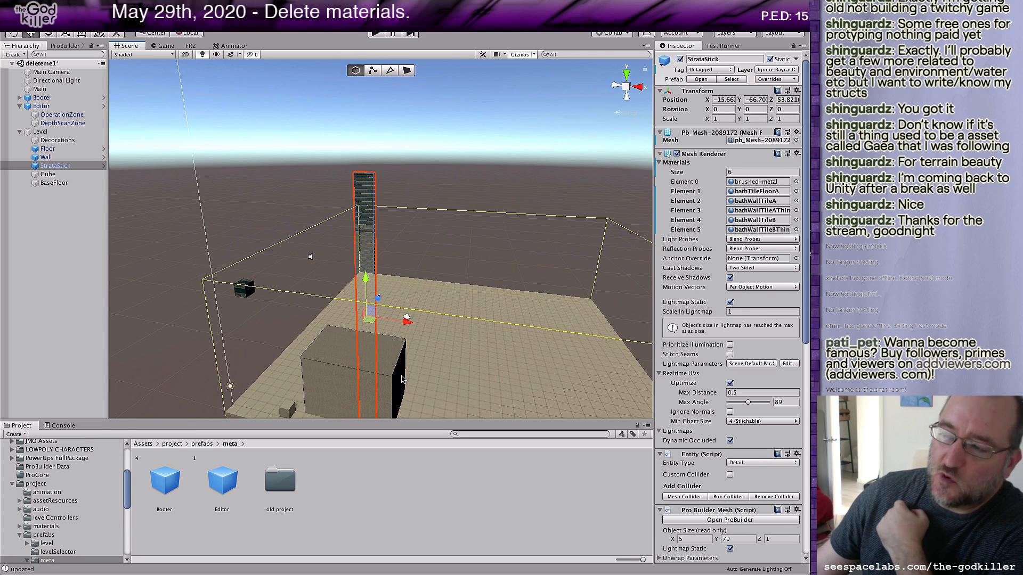
{"action": "scroll", "coordinate": [404, 379], "scroll_direction": "down", "scroll_amount": 1}
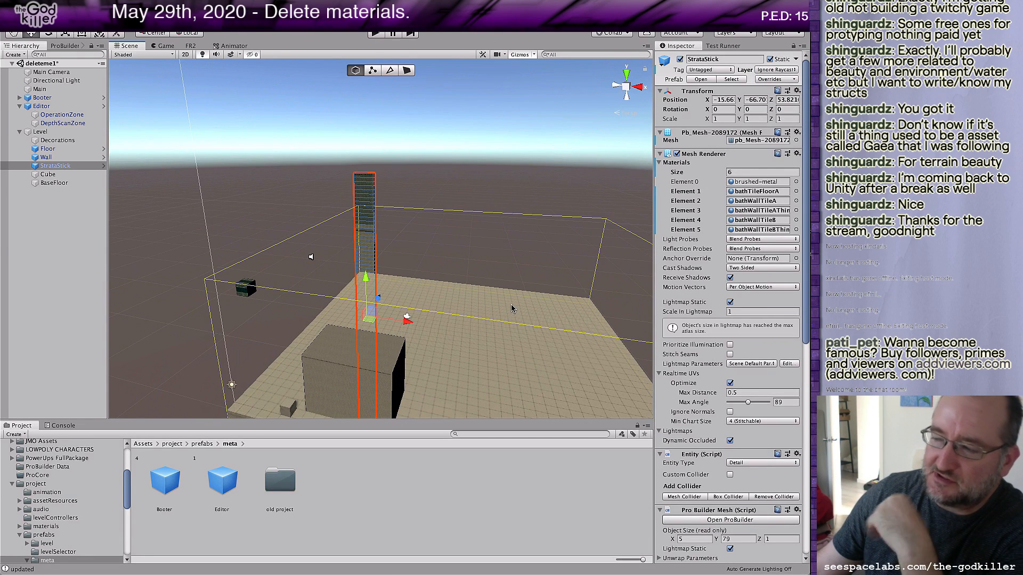
{"action": "left_click_drag", "start_coordinate": [531, 318], "coordinate": [472, 358], "text": "alt"}
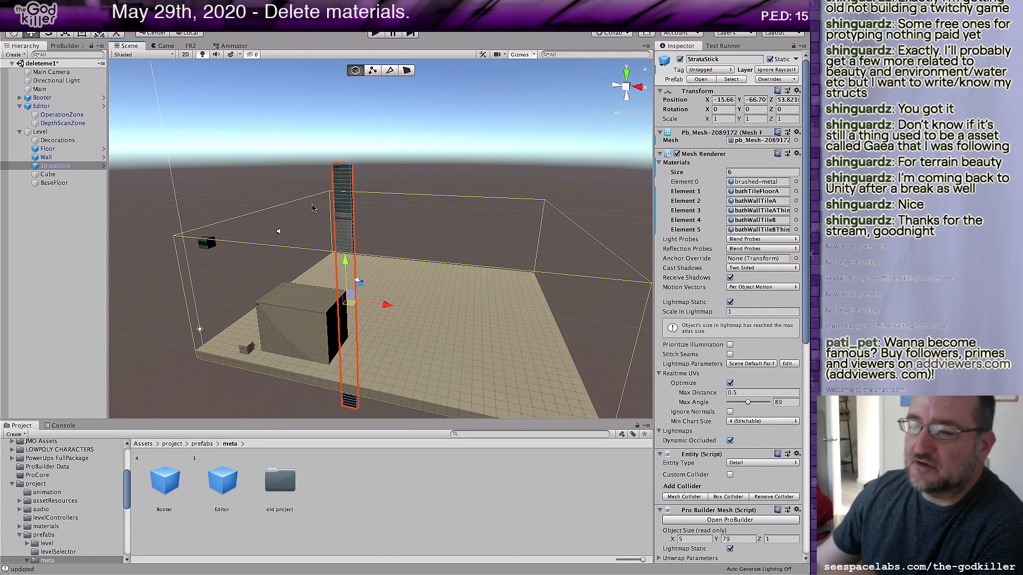
Step: Look over the tiled floor from above, checking how the zone bounds enclose its edges
{"action": "middle_click_drag", "start_coordinate": [545, 256], "coordinate": [462, 234]}
{"action": "right_click_drag", "start_coordinate": [485, 169], "coordinate": [302, 222]}
{"action": "middle_click_drag", "start_coordinate": [255, 276], "coordinate": [233, 276]}
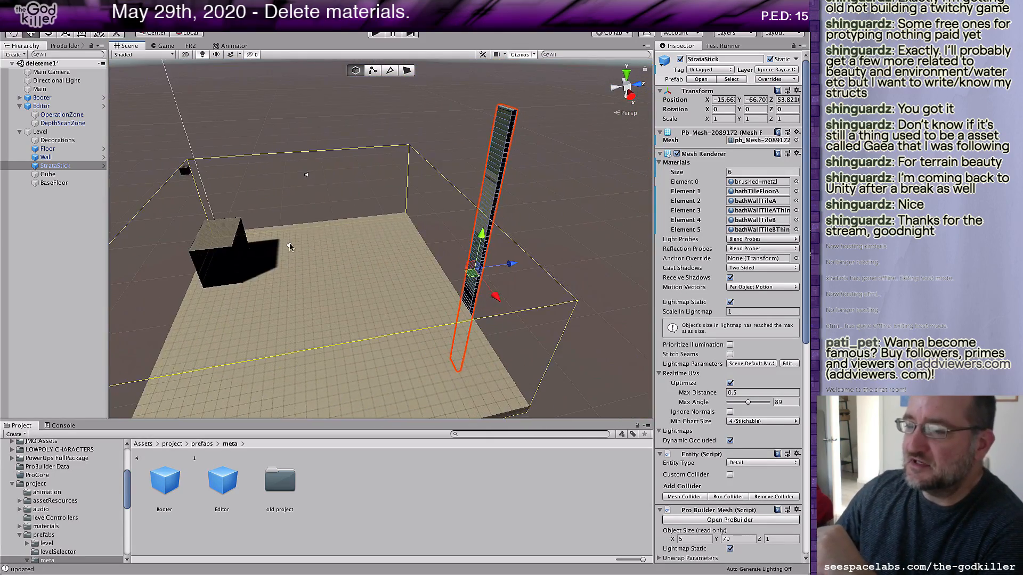
{"action": "right_click_drag", "start_coordinate": [318, 236], "coordinate": [307, 320]}
{"action": "middle_click_drag", "start_coordinate": [310, 239], "coordinate": [411, 407]}
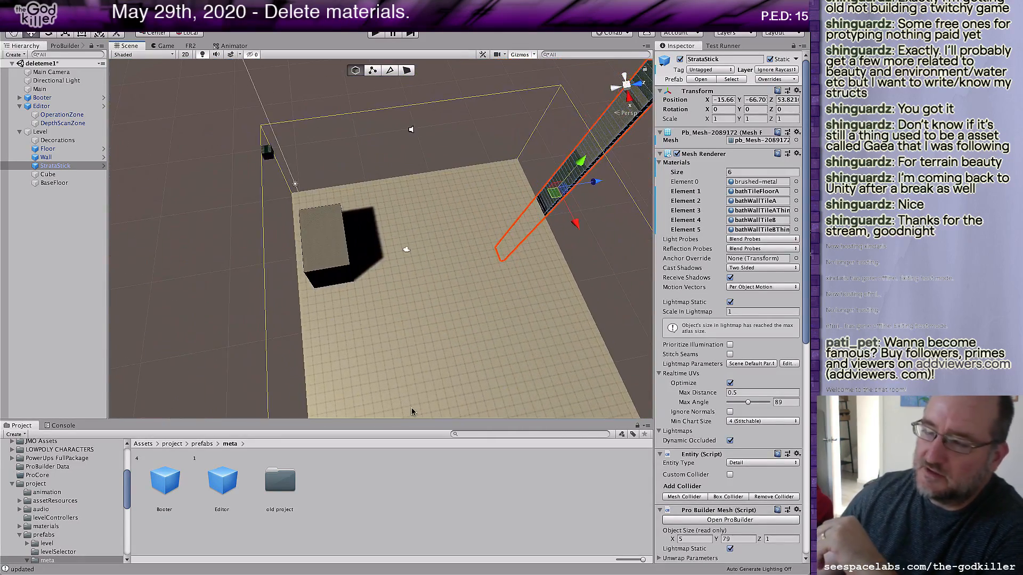
{"action": "middle_click_drag", "start_coordinate": [446, 279], "coordinate": [403, 275]}
{"action": "right_click_drag", "start_coordinate": [429, 183], "coordinate": [395, 291]}
{"action": "right_click_drag", "start_coordinate": [445, 186], "coordinate": [443, 139]}
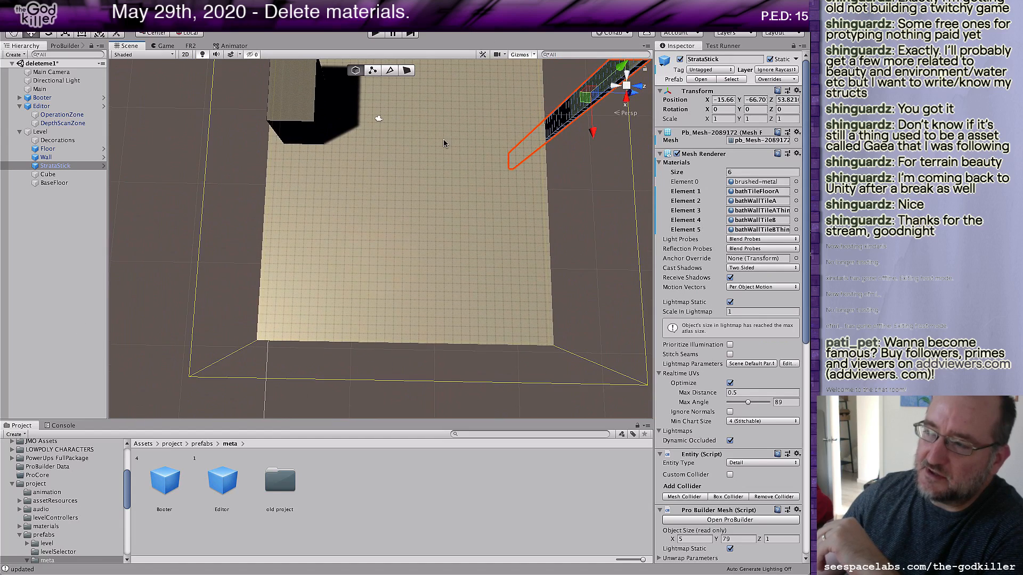
Step: Examine the floor, the large cube and the zone bounds from above and from a lower angle
{"action": "middle_click_drag", "start_coordinate": [443, 139], "coordinate": [442, 260]}
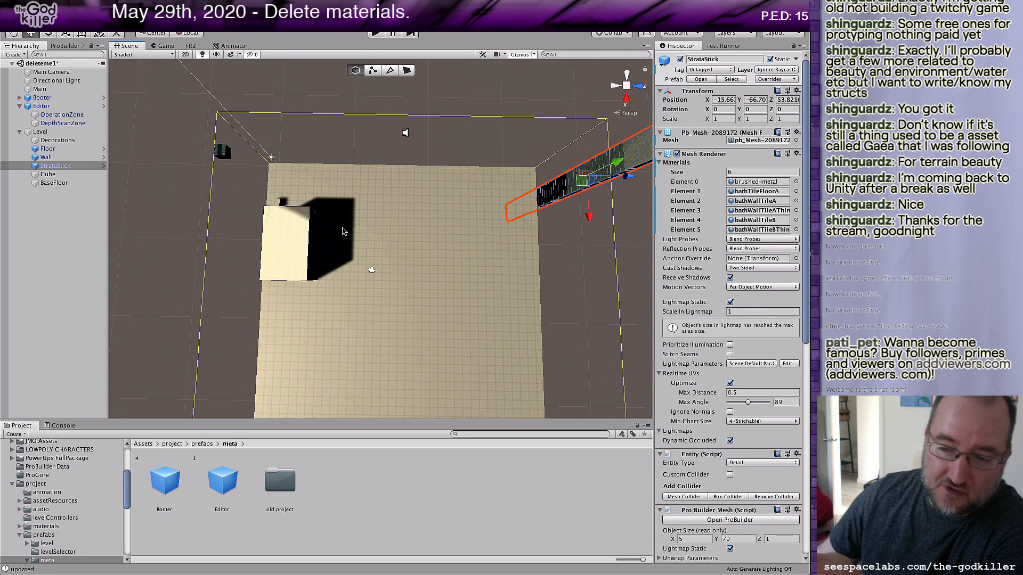
{"action": "middle_click_drag", "start_coordinate": [408, 253], "coordinate": [496, 172]}
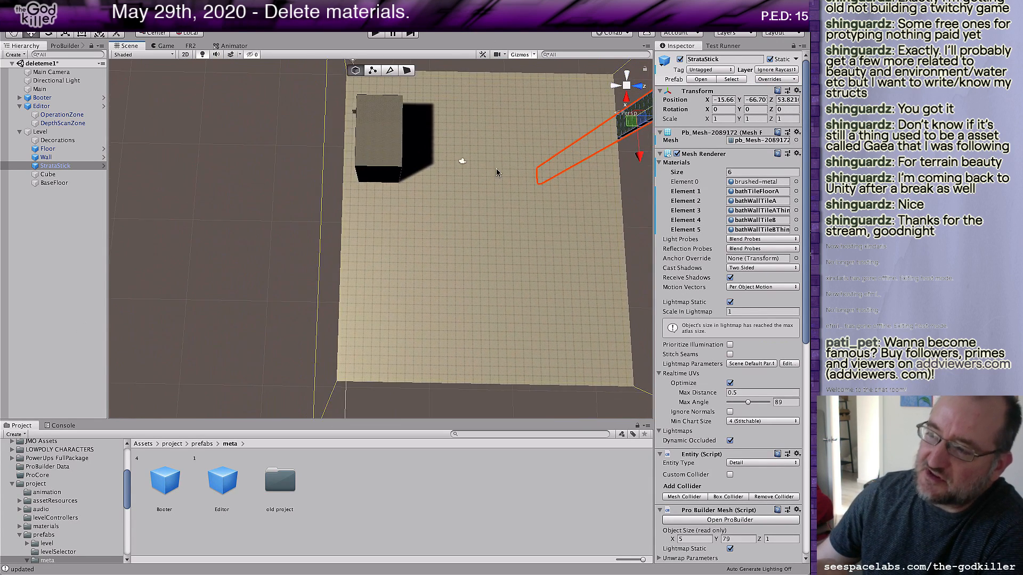
{"action": "scroll", "coordinate": [336, 138], "scroll_direction": "up", "scroll_amount": 3}
{"action": "right_click_drag", "start_coordinate": [375, 169], "coordinate": [431, 108]}
{"action": "middle_click_drag", "start_coordinate": [418, 315], "coordinate": [682, 216]}
{"action": "scroll", "coordinate": [682, 217], "scroll_direction": "down", "scroll_amount": 1}
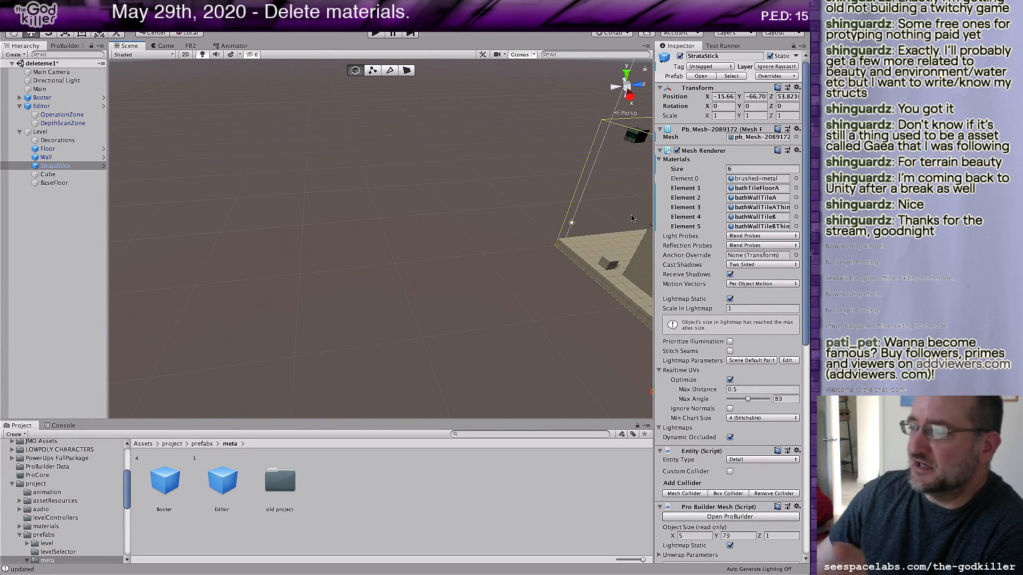
{"action": "middle_click_drag", "start_coordinate": [613, 209], "coordinate": [285, 223]}
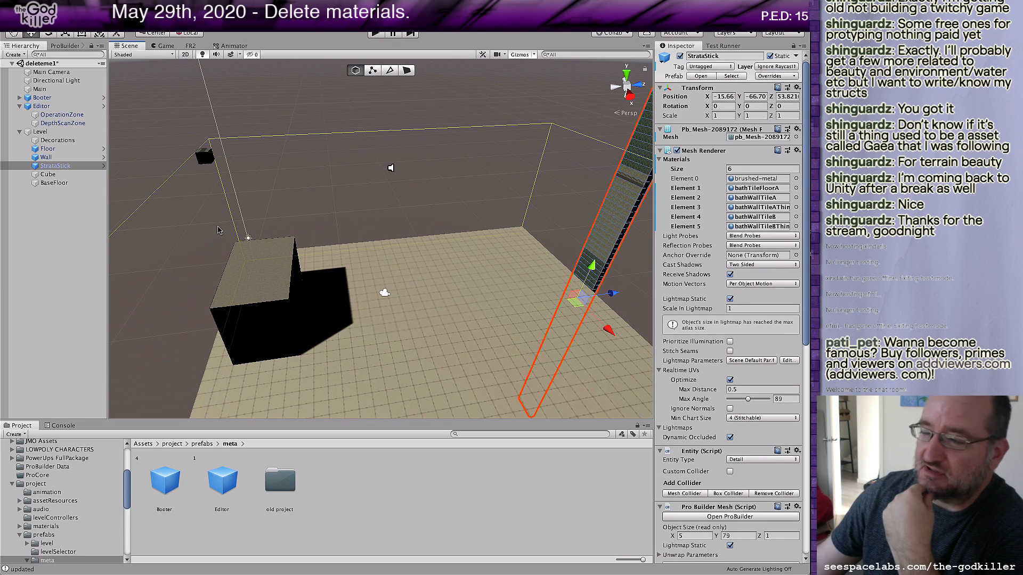
Step: Examine the StrataStick column from several sides, comparing its base with the tiled floor, cube and zone bounds
{"action": "right_click_drag", "start_coordinate": [268, 239], "coordinate": [477, 214]}
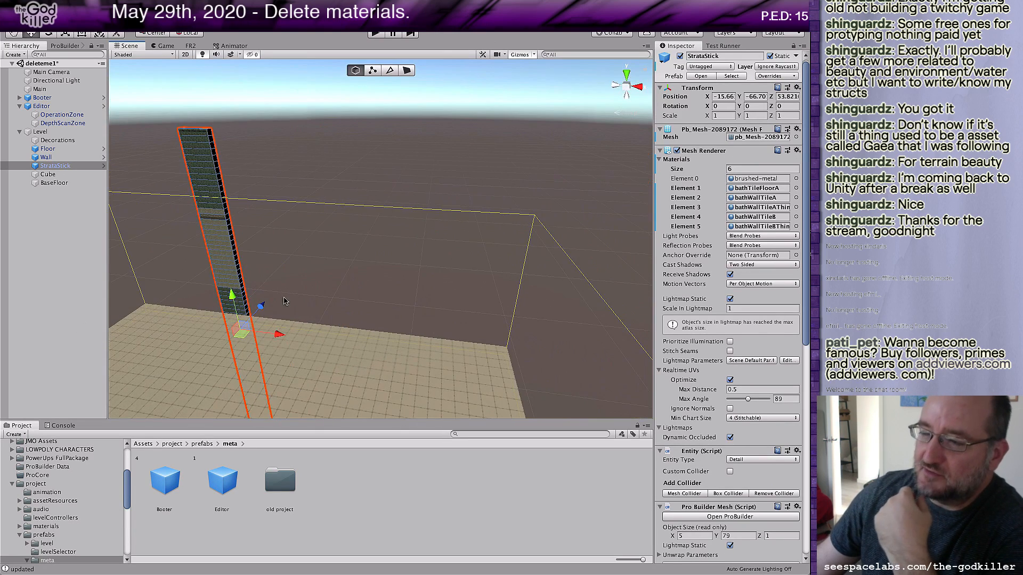
{"action": "middle_click_drag", "start_coordinate": [185, 355], "coordinate": [445, 223]}
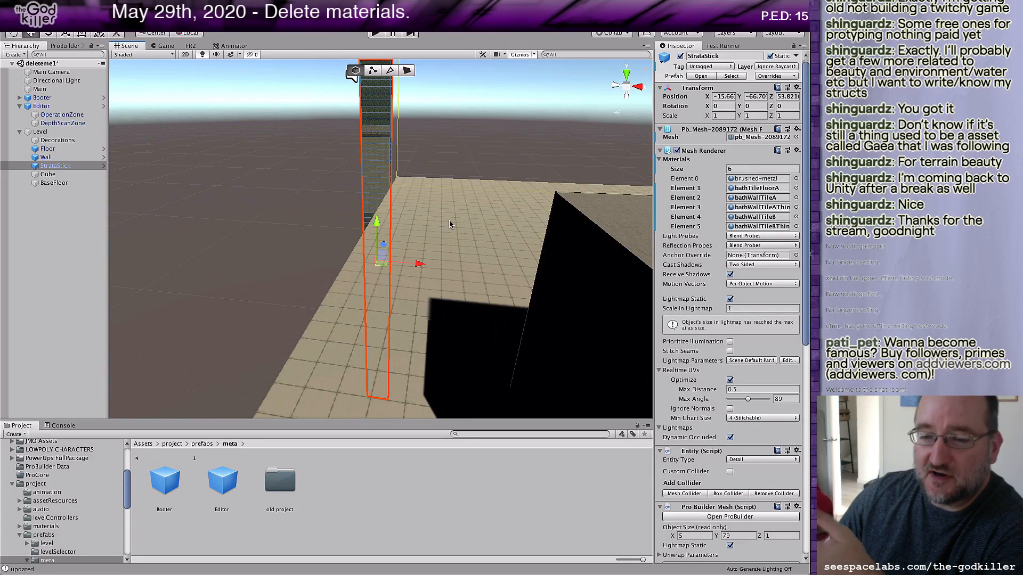
{"action": "right_click_drag", "start_coordinate": [447, 221], "coordinate": [497, 221]}
{"action": "scroll", "coordinate": [497, 221], "scroll_direction": "down", "scroll_amount": 5}
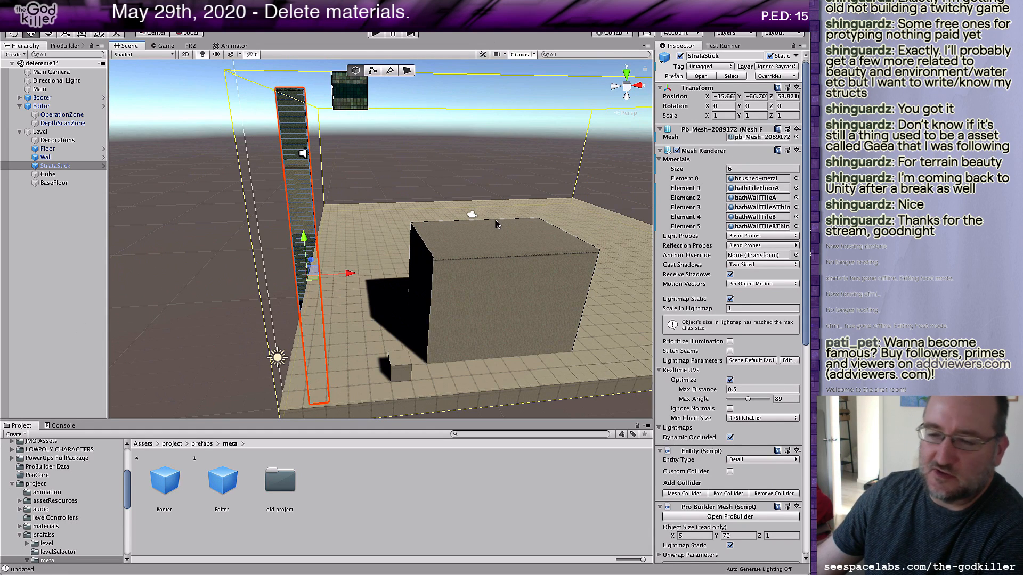
{"action": "middle_click_drag", "start_coordinate": [502, 230], "coordinate": [393, 294]}
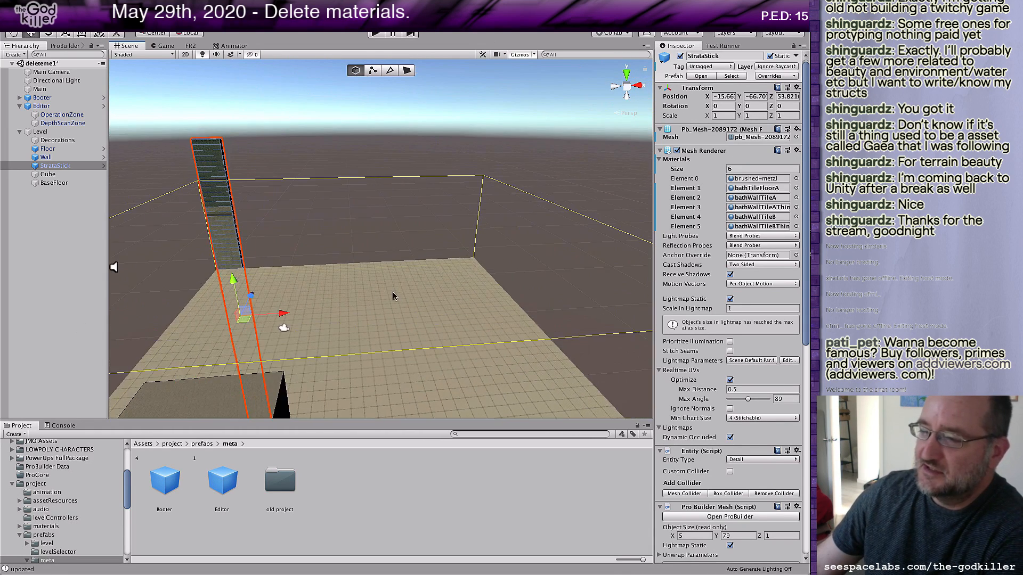
{"action": "scroll", "coordinate": [395, 297], "scroll_direction": "up", "scroll_amount": 3}
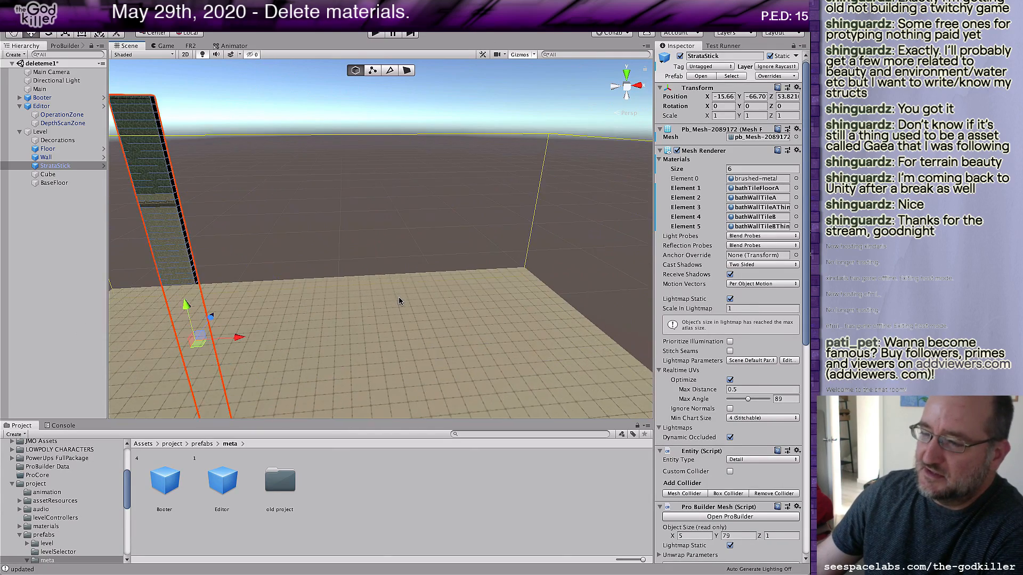
{"action": "scroll", "coordinate": [398, 298], "scroll_direction": "up", "scroll_amount": 3}
{"action": "right_click_drag", "start_coordinate": [398, 299], "coordinate": [233, 412]}
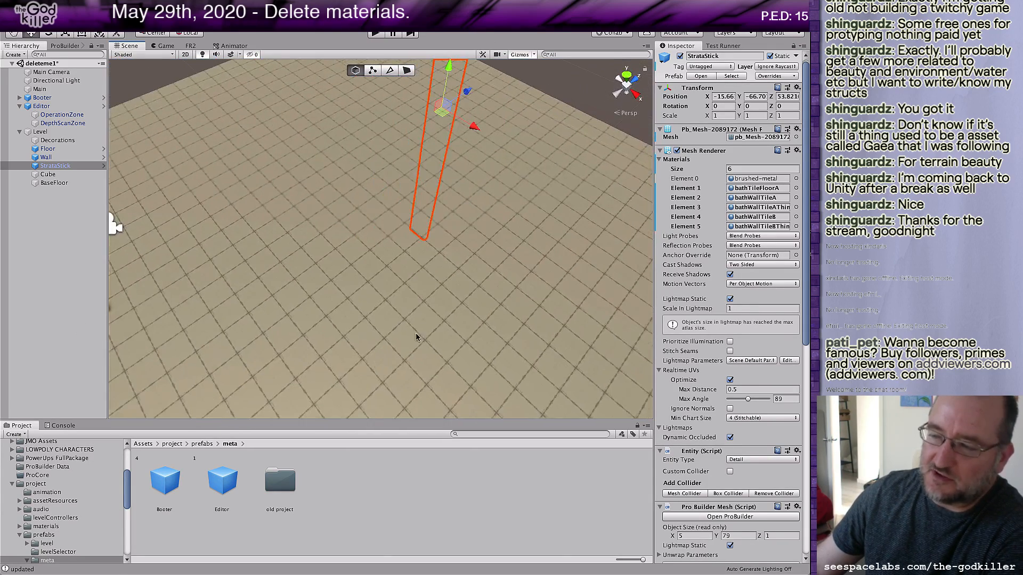
{"action": "scroll", "coordinate": [418, 327], "scroll_direction": "down", "scroll_amount": 8}
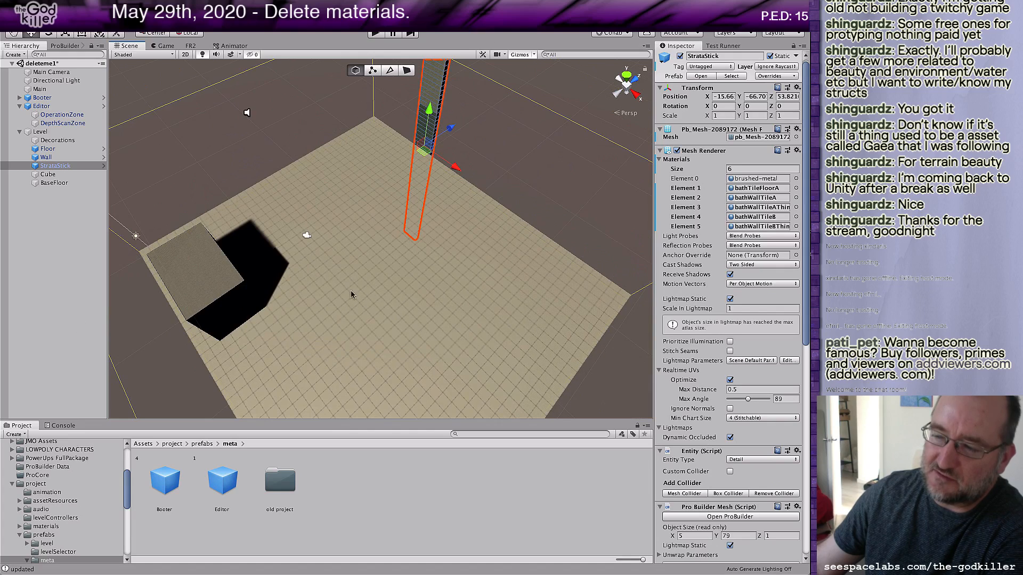
Step: Inspect the floor area around the column and cube up close, and the whole zone from overhead
{"action": "middle_click_drag", "start_coordinate": [286, 283], "coordinate": [416, 300]}
{"action": "scroll", "coordinate": [415, 300], "scroll_direction": "up", "scroll_amount": 5}
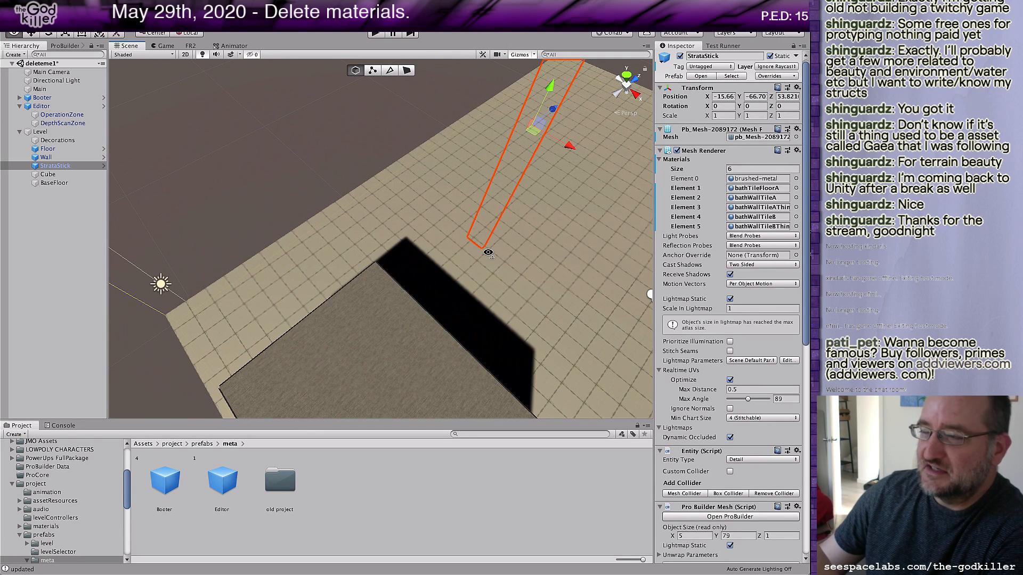
{"action": "right_click_drag", "start_coordinate": [486, 252], "coordinate": [665, 230]}
{"action": "scroll", "coordinate": [546, 205], "scroll_direction": "down", "scroll_amount": 5}
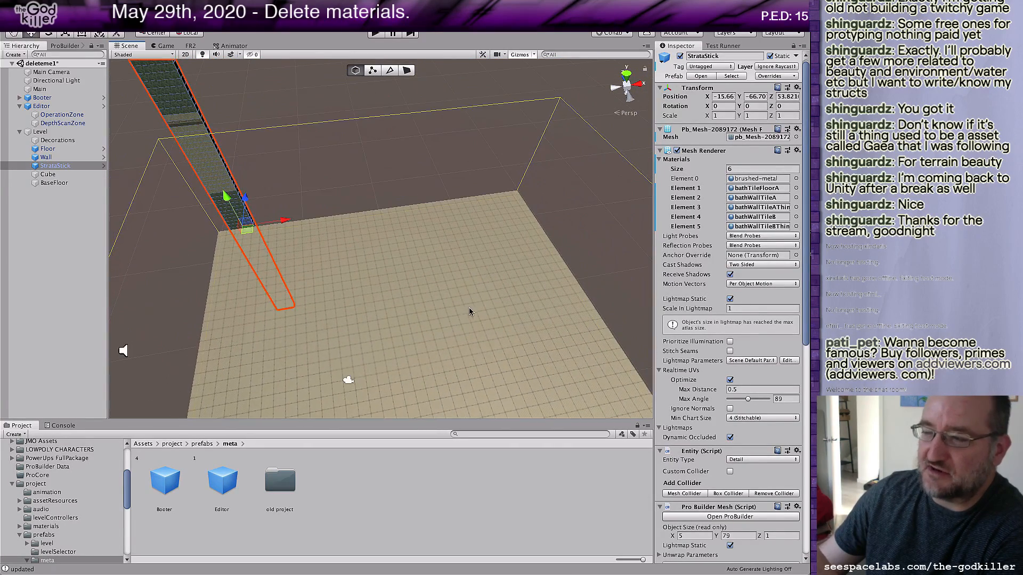
{"action": "right_click_drag", "start_coordinate": [459, 256], "coordinate": [448, 348]}
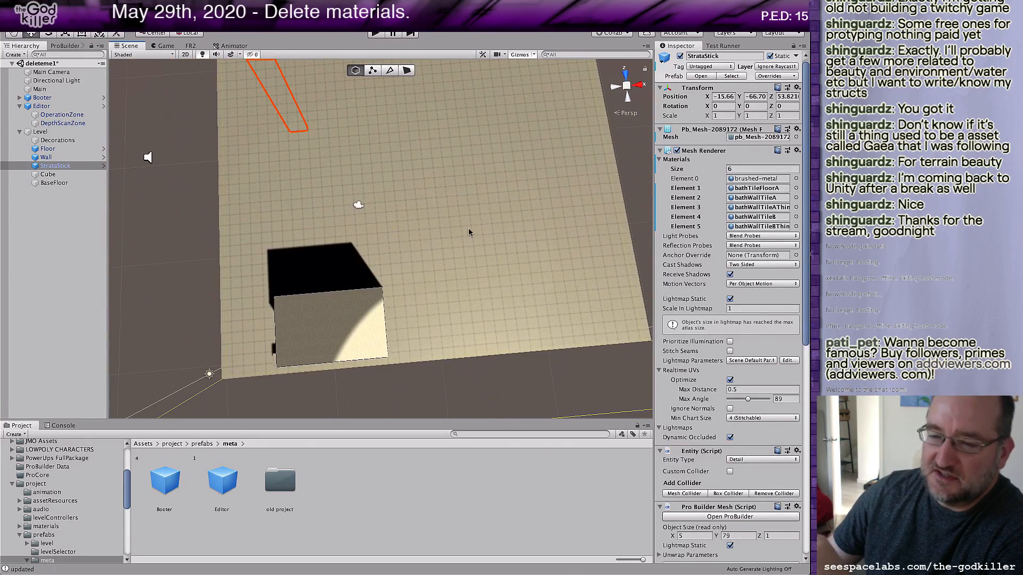
{"action": "middle_click_drag", "start_coordinate": [482, 200], "coordinate": [494, 324]}
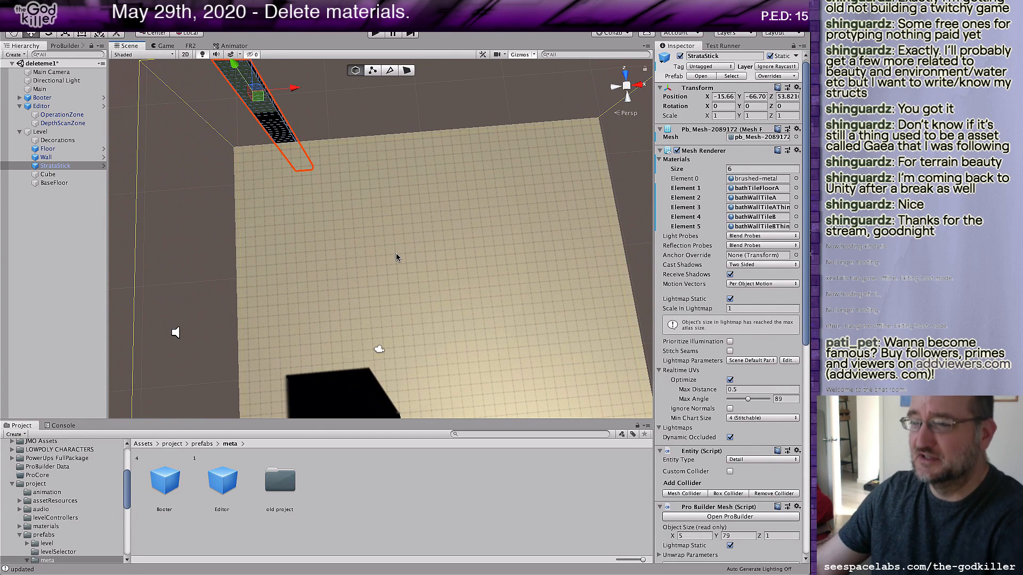
{"action": "scroll", "coordinate": [395, 254], "scroll_direction": "up", "scroll_amount": 3}
{"action": "right_click_drag", "start_coordinate": [395, 247], "coordinate": [370, 291]}
{"action": "scroll", "coordinate": [407, 262], "scroll_direction": "down", "scroll_amount": 10}
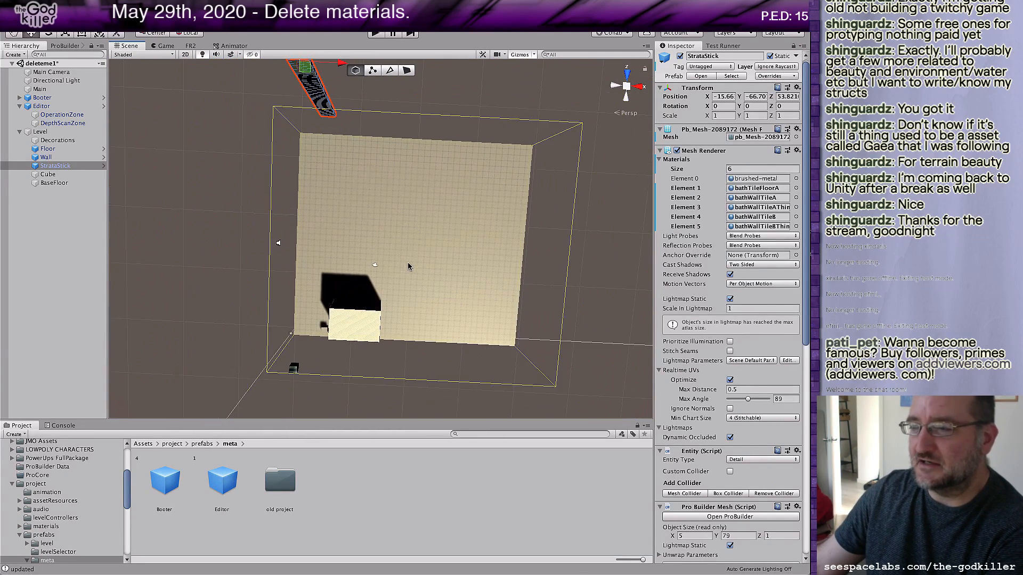
{"action": "right_click_drag", "start_coordinate": [407, 262], "coordinate": [400, 246]}
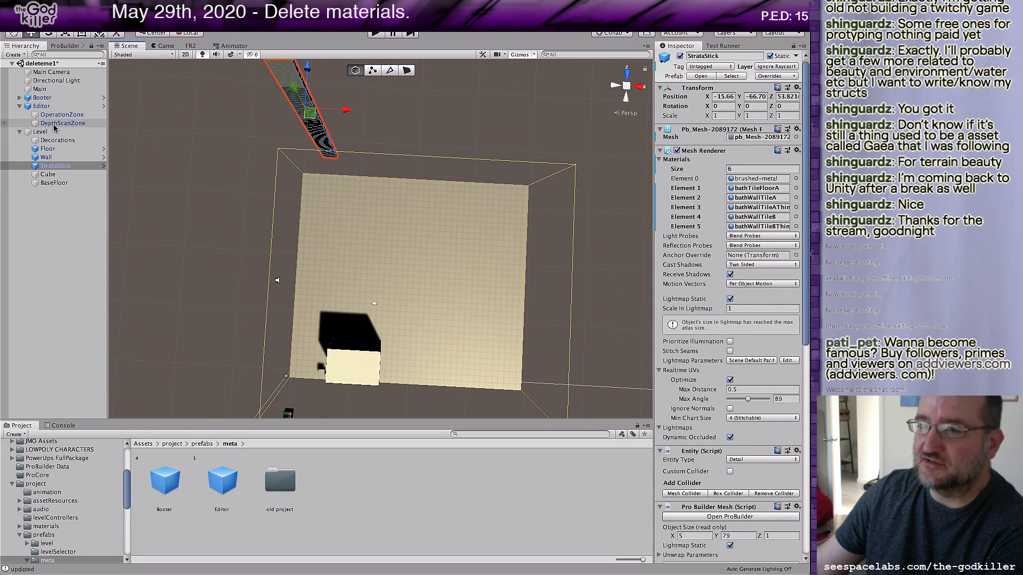
Step: Browse the project's materials for the Wall object's Element 0 slot and assign the RPG-Character material
{"action": "left_click", "coordinate": [56, 158]}
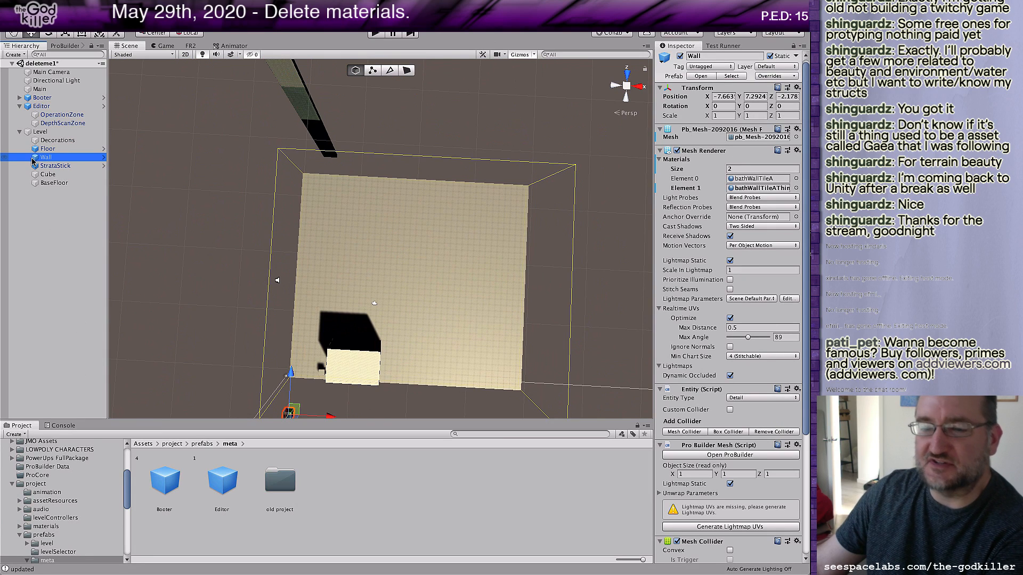
{"action": "left_click", "coordinate": [796, 179]}
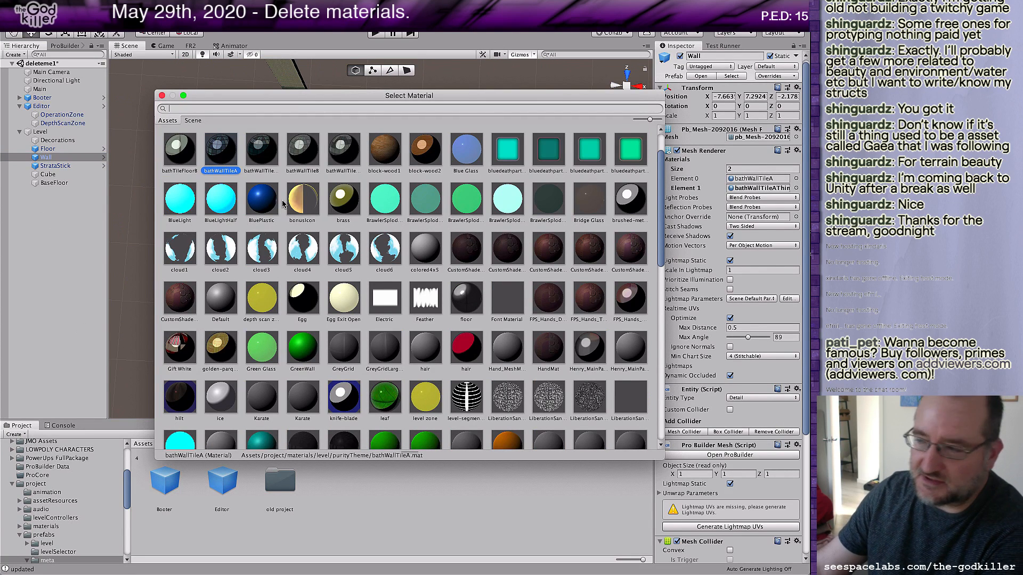
{"action": "scroll", "coordinate": [296, 241], "scroll_direction": "down", "scroll_amount": 10}
{"action": "scroll", "coordinate": [297, 241], "scroll_direction": "up", "scroll_amount": 3}
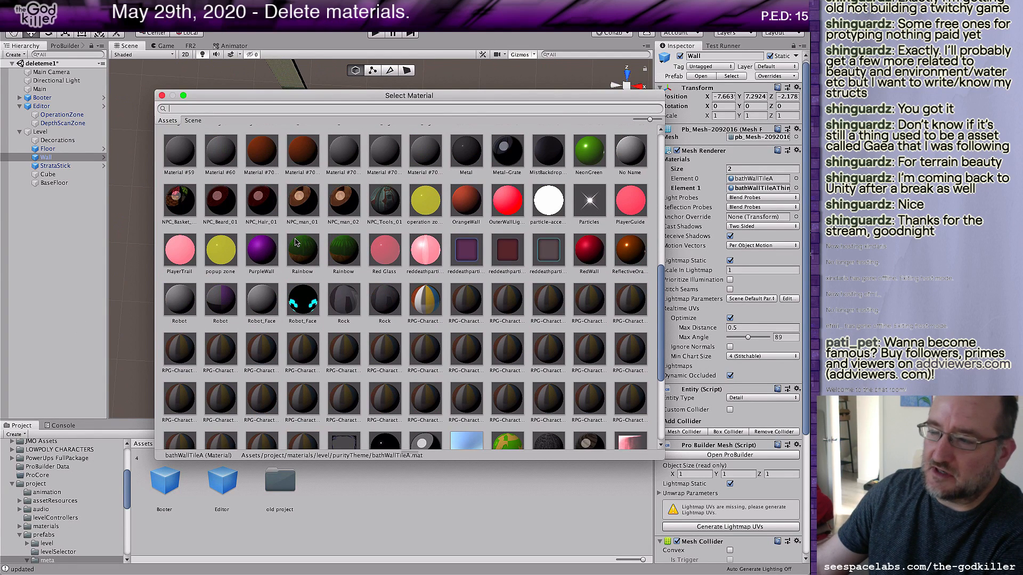
{"action": "scroll", "coordinate": [299, 256], "scroll_direction": "up", "scroll_amount": 1}
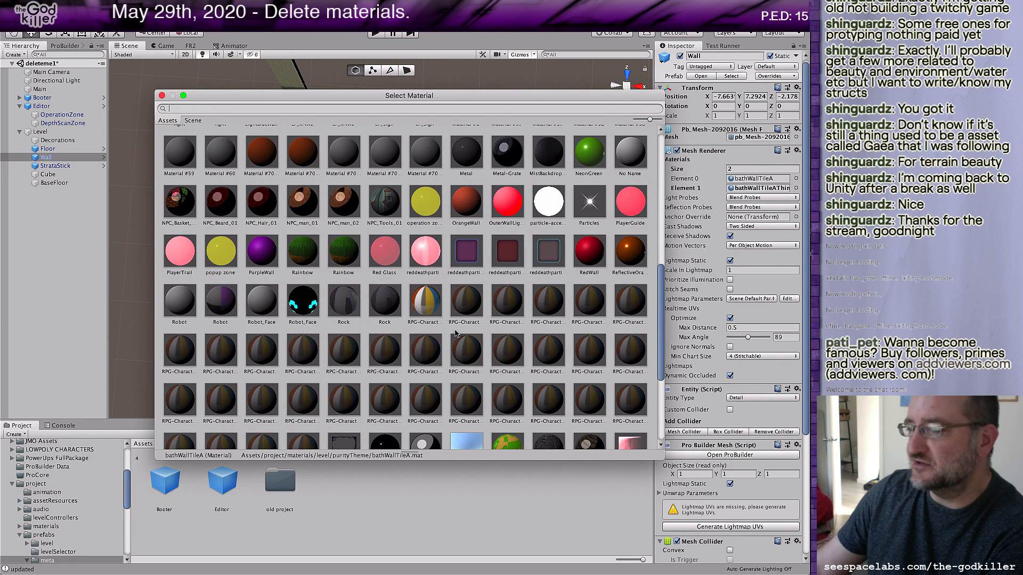
{"action": "scroll", "coordinate": [455, 333], "scroll_direction": "down", "scroll_amount": 3}
{"action": "scroll", "coordinate": [454, 333], "scroll_direction": "down", "scroll_amount": 2}
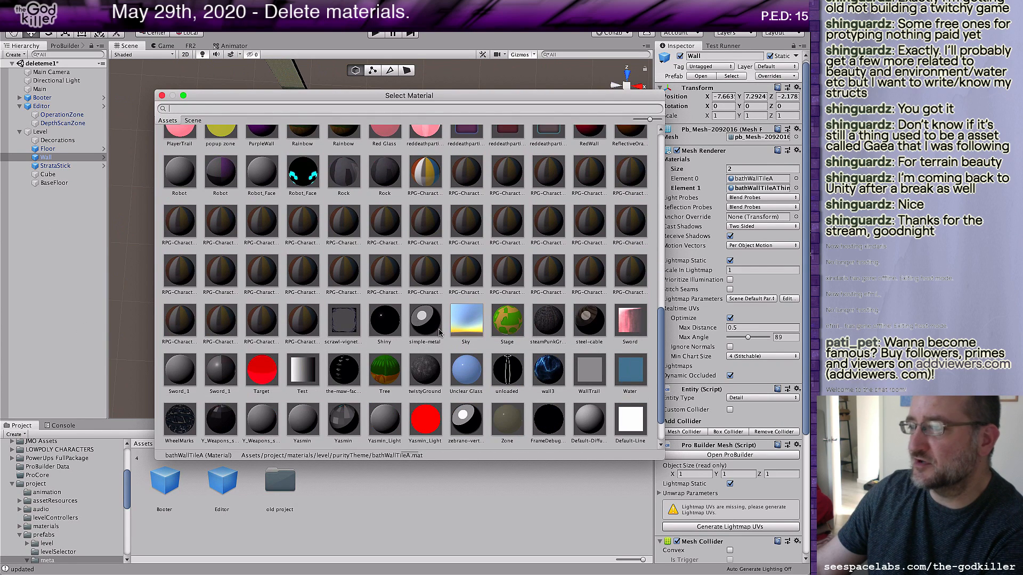
{"action": "left_click", "coordinate": [424, 194]}
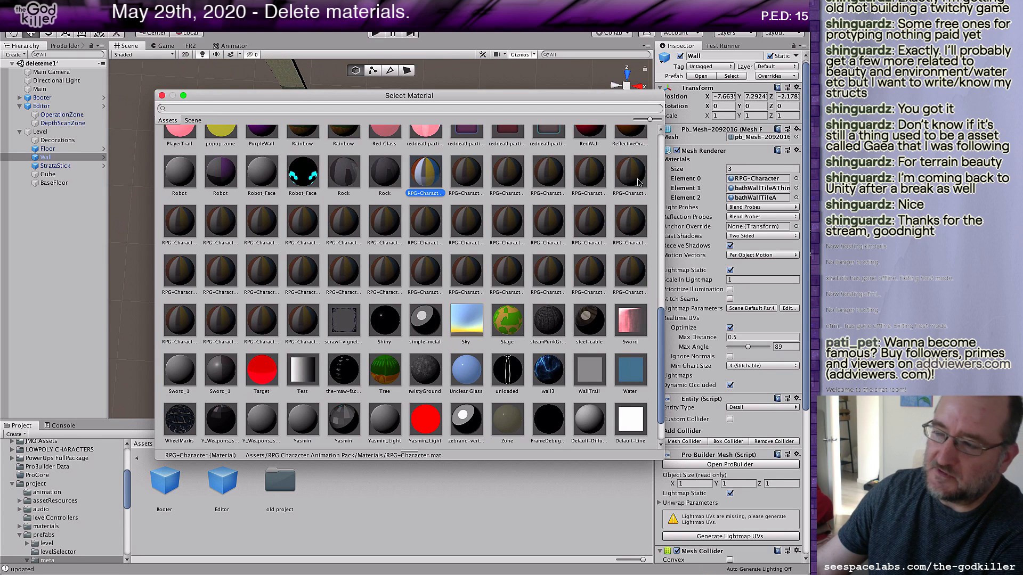
{"action": "scroll", "coordinate": [450, 173], "scroll_direction": "up", "scroll_amount": 3}
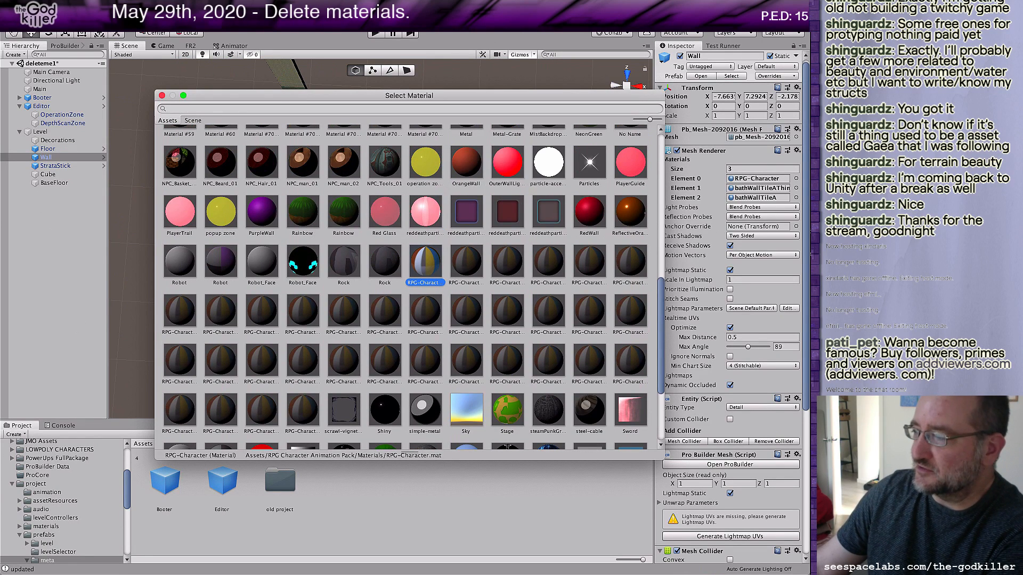
{"action": "left_click", "coordinate": [161, 96]}
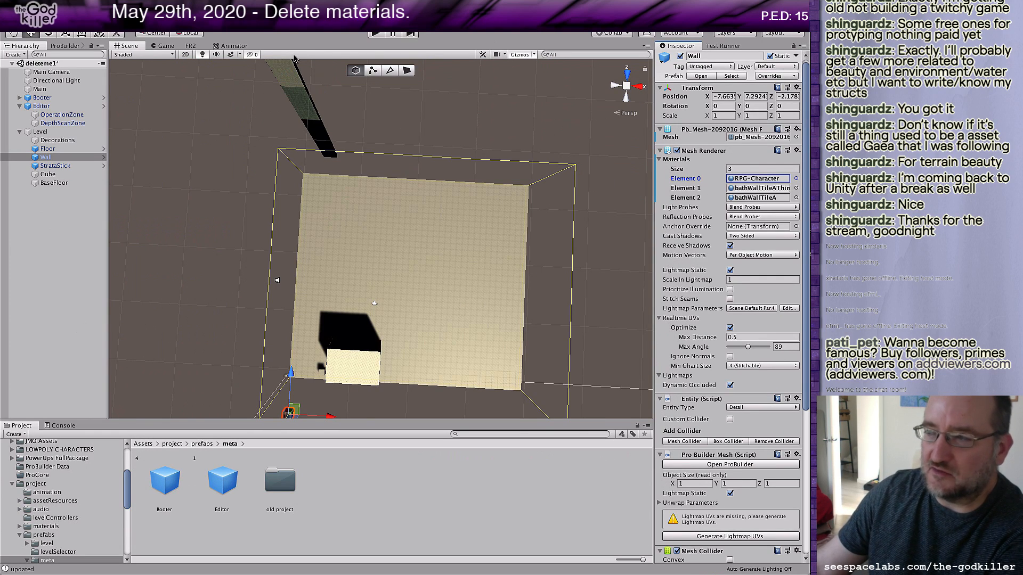
{"action": "middle_click_drag", "start_coordinate": [385, 241], "coordinate": [334, 207]}
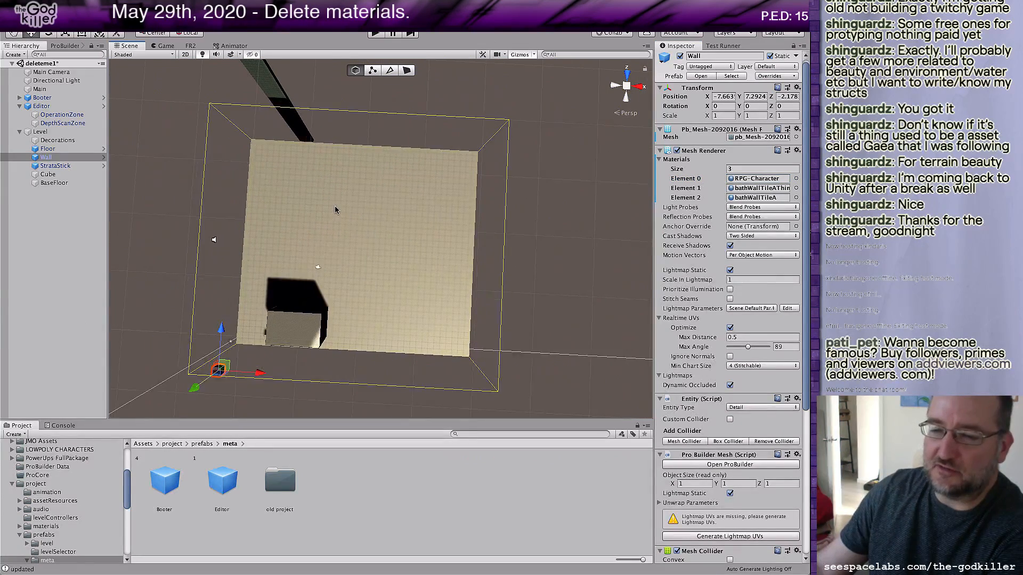
{"action": "scroll", "coordinate": [335, 210], "scroll_direction": "up", "scroll_amount": 3}
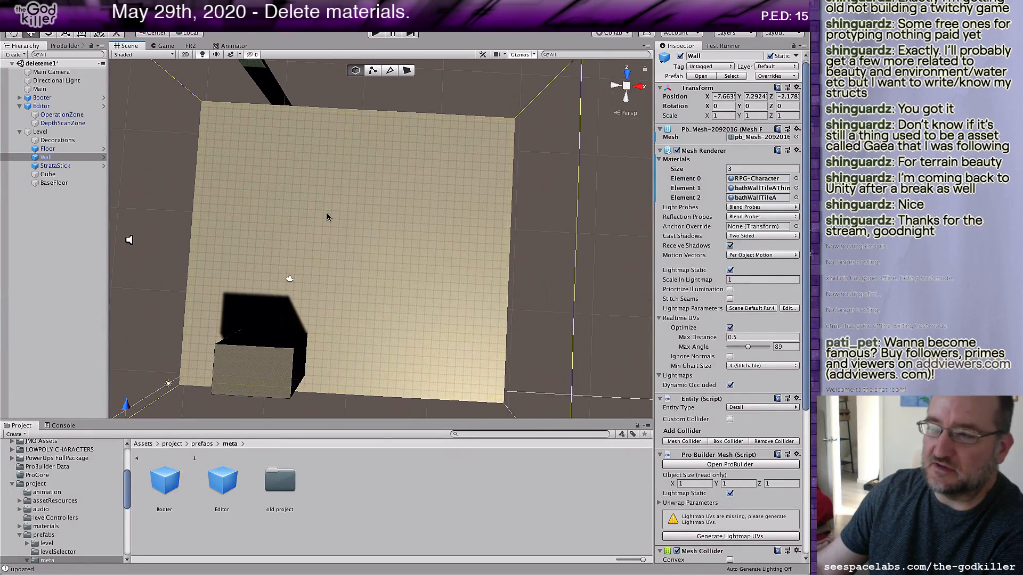
{"action": "middle_click_drag", "start_coordinate": [268, 228], "coordinate": [341, 171]}
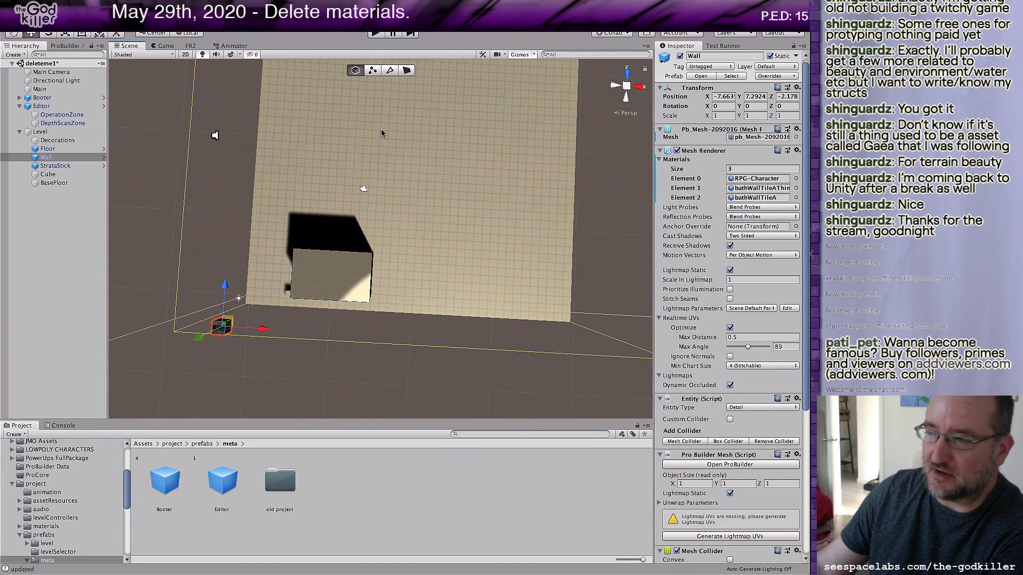
{"action": "middle_click_drag", "start_coordinate": [381, 129], "coordinate": [469, 180]}
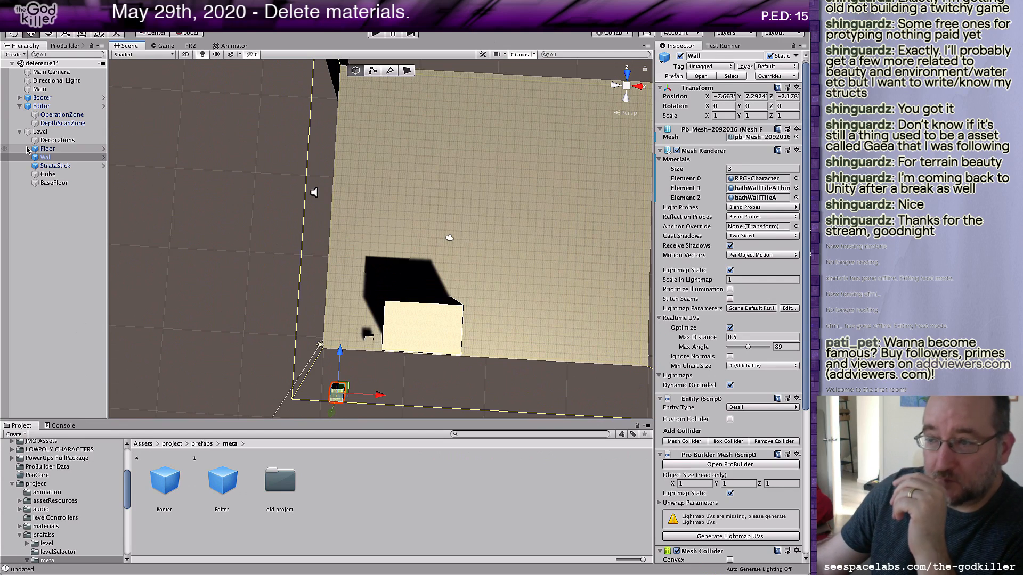
Step: Open the RPG Character Animation Pack asset folder and enlarge the project browser to show its full contents
{"action": "left_click", "coordinate": [14, 485]}
{"action": "left_click", "coordinate": [50, 494]}
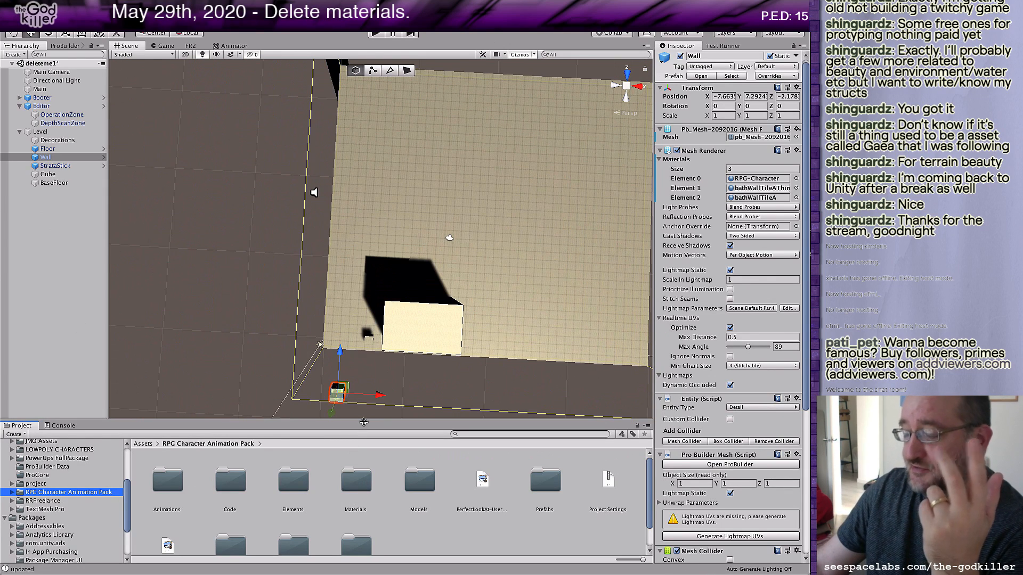
{"action": "left_click_drag", "start_coordinate": [364, 422], "coordinate": [342, 179]}
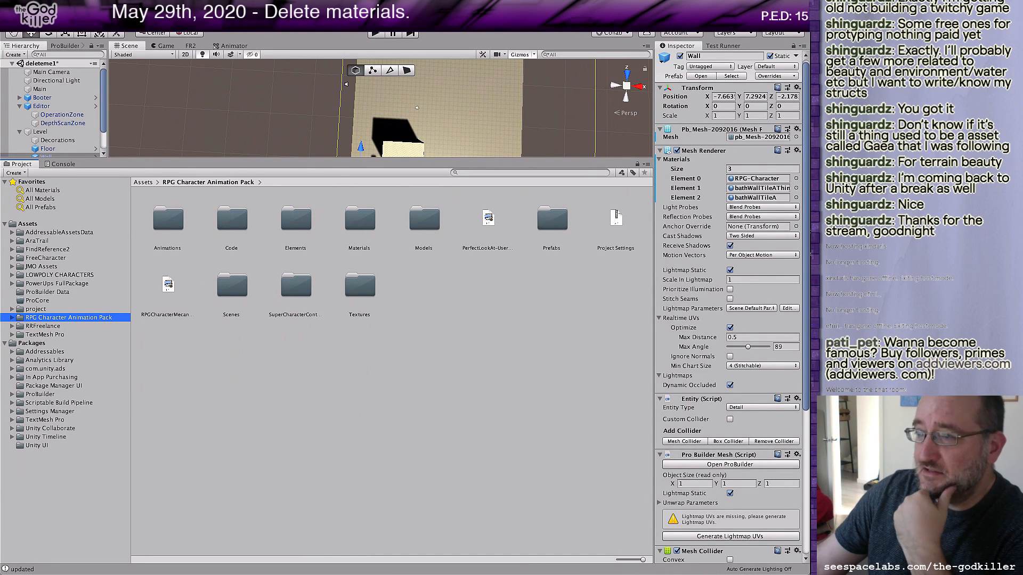
{"action": "left_click", "coordinate": [246, 7]}
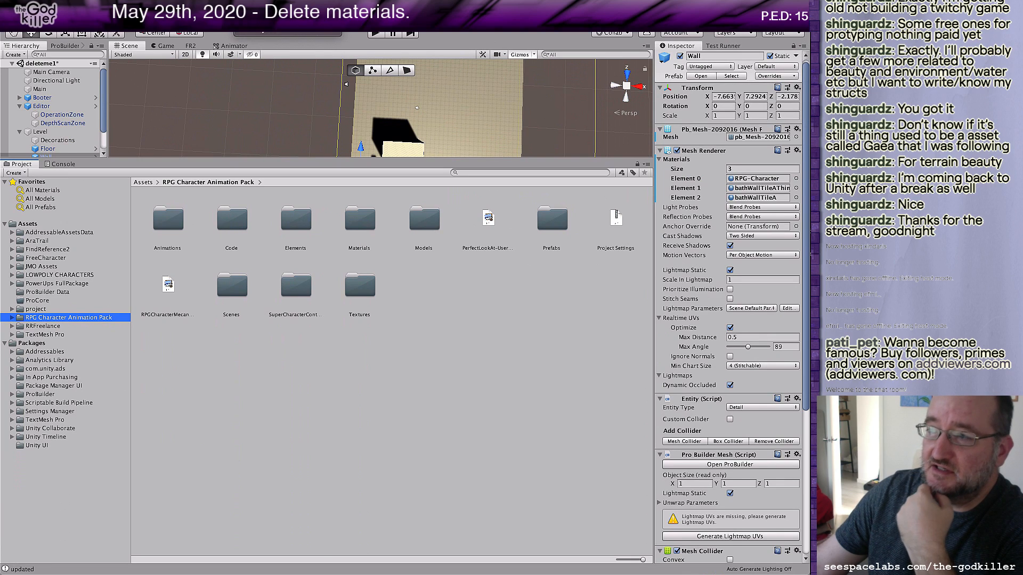
{"action": "mouse_move", "coordinate": [275, 6]}
{"action": "mouse_move", "coordinate": [320, 7]}
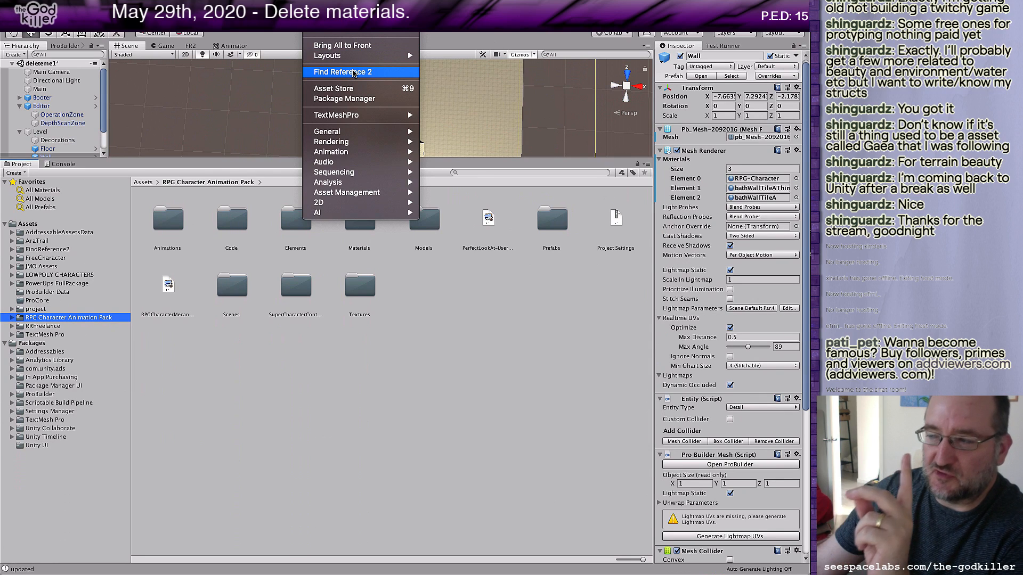
{"action": "left_click", "coordinate": [531, 332]}
Step: Check the Materials folder of the RPG Character Animation Pack and return to the pack's main folder
{"action": "double_click", "coordinate": [356, 223]}
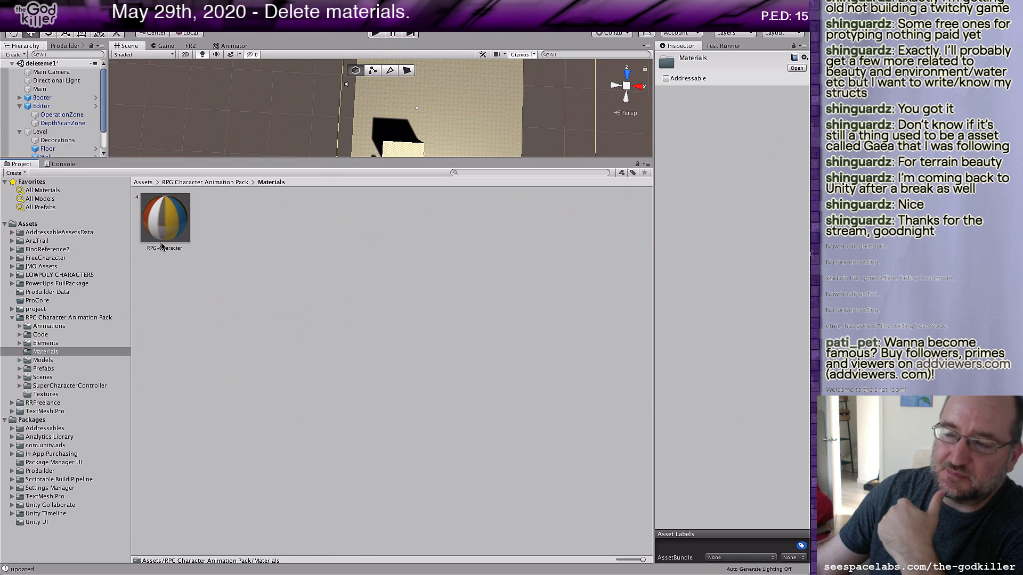
{"action": "left_click", "coordinate": [223, 182]}
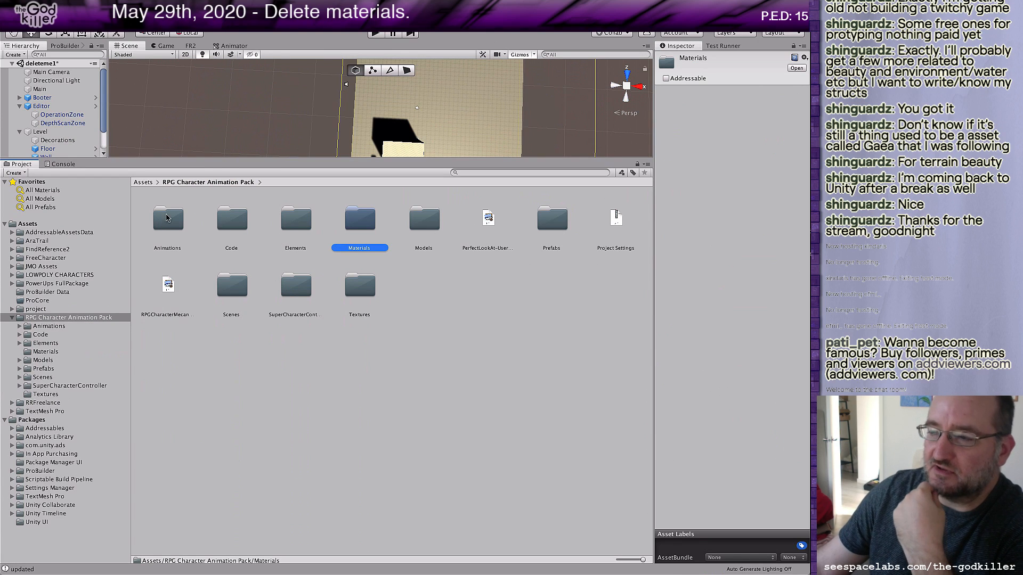
Step: Recheck the pack's Materials folder, then select the RPG-Character-Blender and RPG-Character-NoOutline models in the Characters folder under Models
{"action": "double_click", "coordinate": [359, 220]}
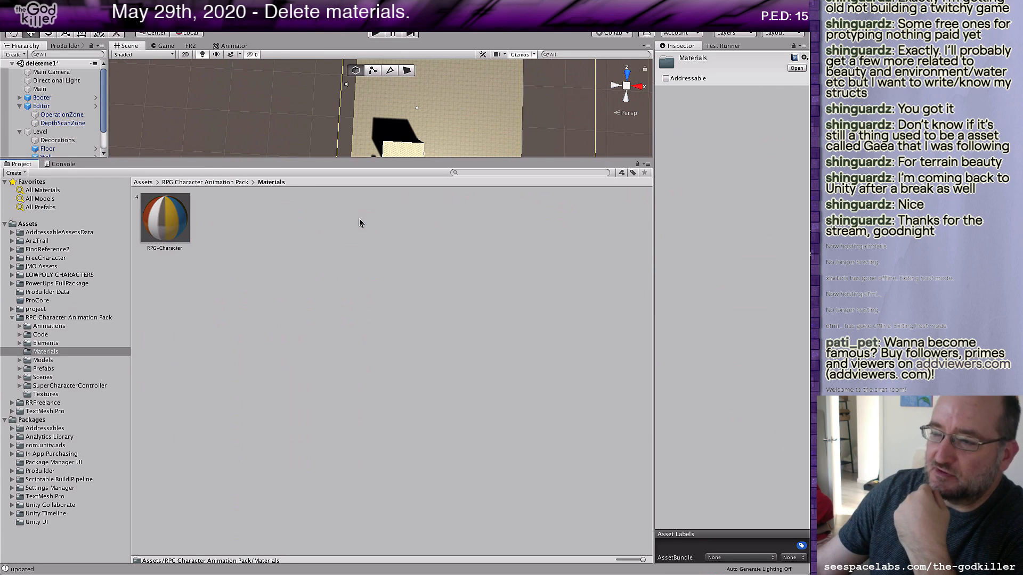
{"action": "left_click", "coordinate": [228, 182]}
{"action": "double_click", "coordinate": [423, 219]}
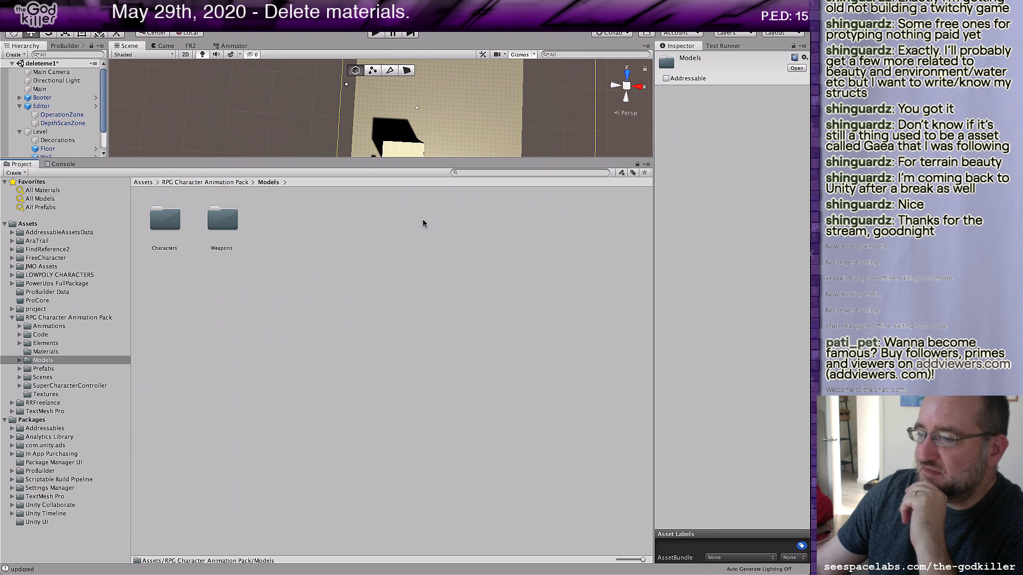
{"action": "double_click", "coordinate": [166, 221]}
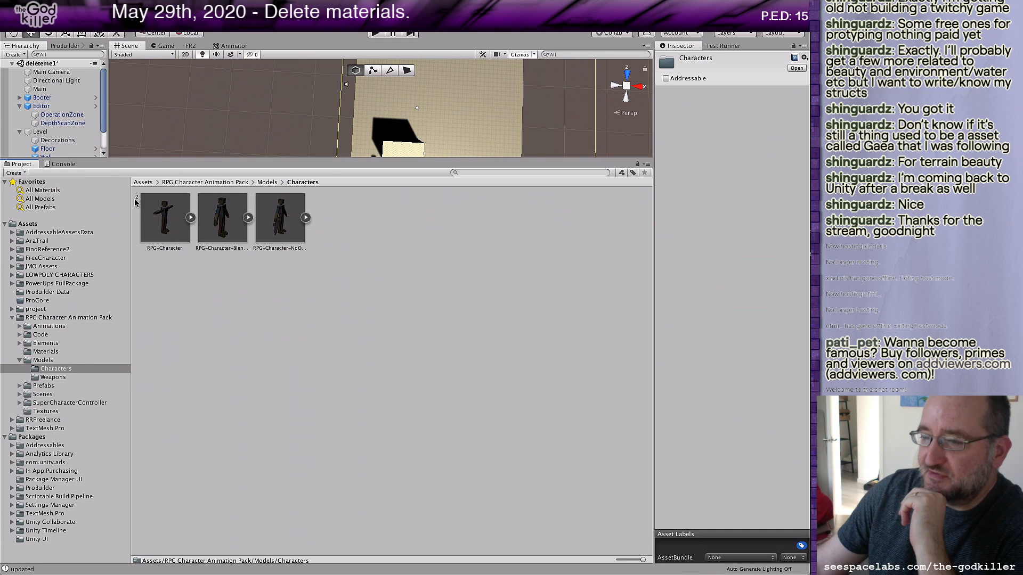
{"action": "left_click", "coordinate": [231, 227]}
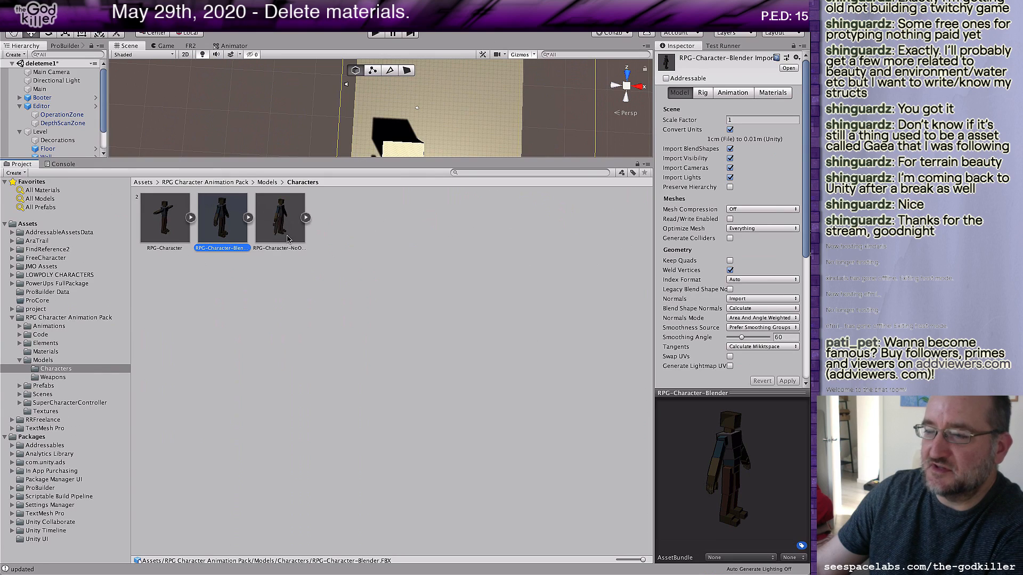
{"action": "left_click", "coordinate": [272, 221], "text": "shift"}
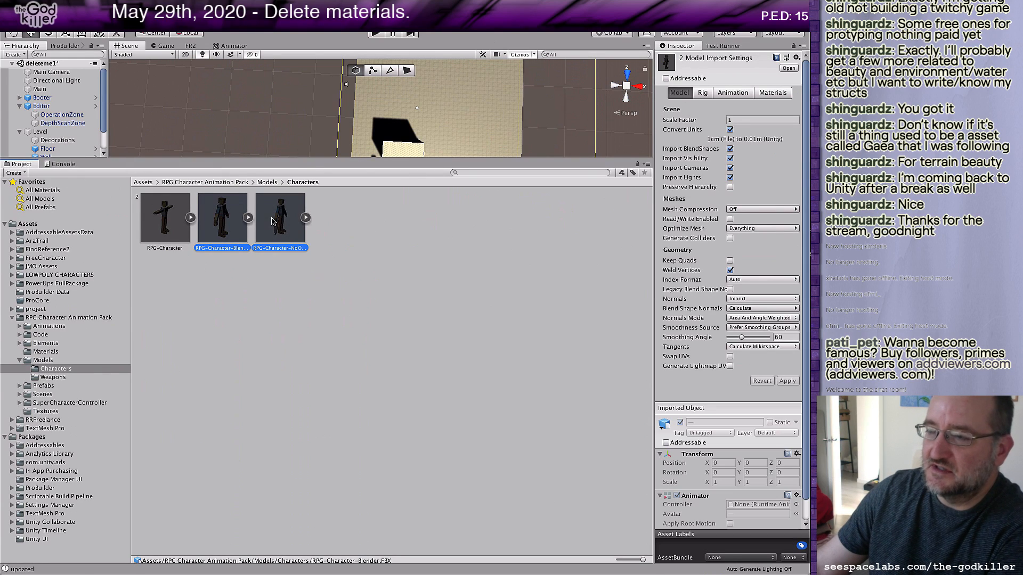
Step: Switch to the terminal, run git status to check for uncommitted changes, and return to Unity
{"action": "key", "text": "super+Tab"}
{"action": "key", "text": "super+Tab"}
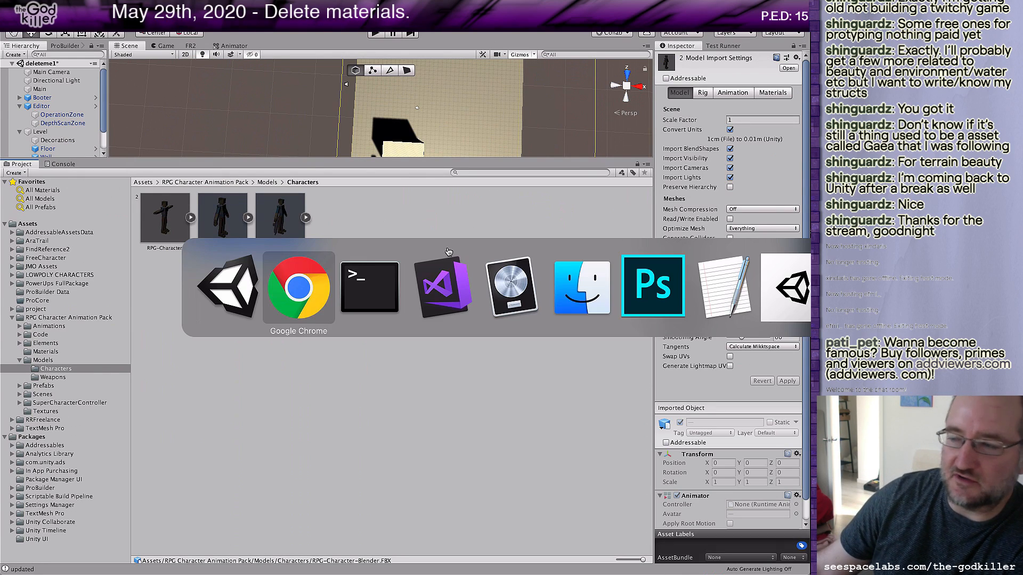
{"action": "type", "text": "g"}
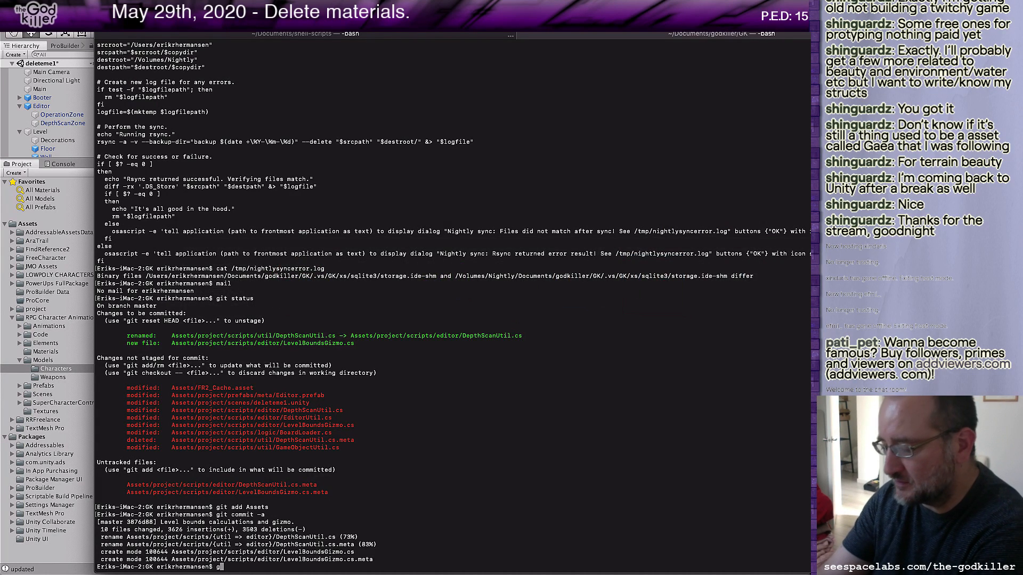
{"action": "type", "text": "it status"}
{"action": "key", "text": "Return"}
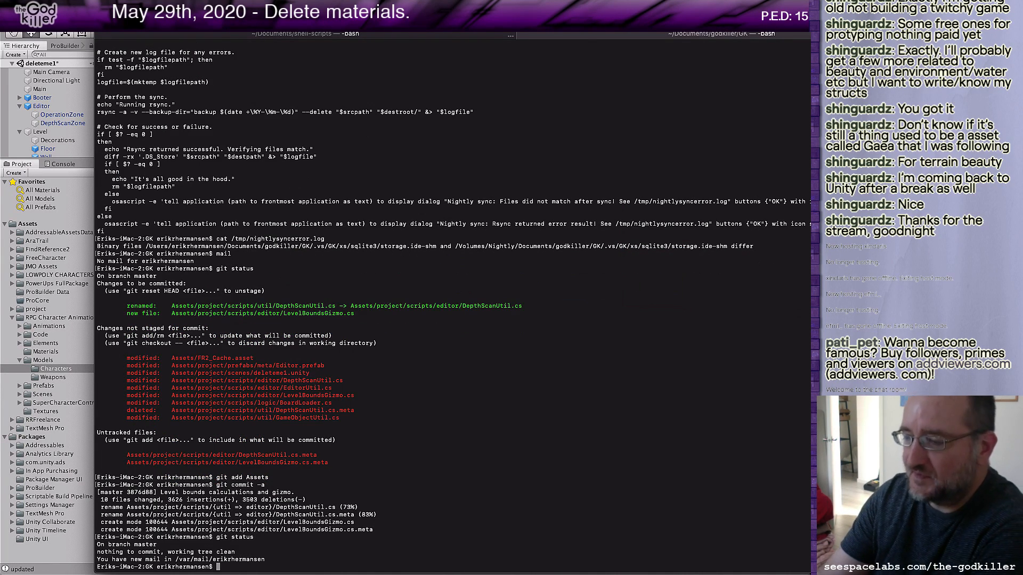
{"action": "key", "text": "super+Tab"}
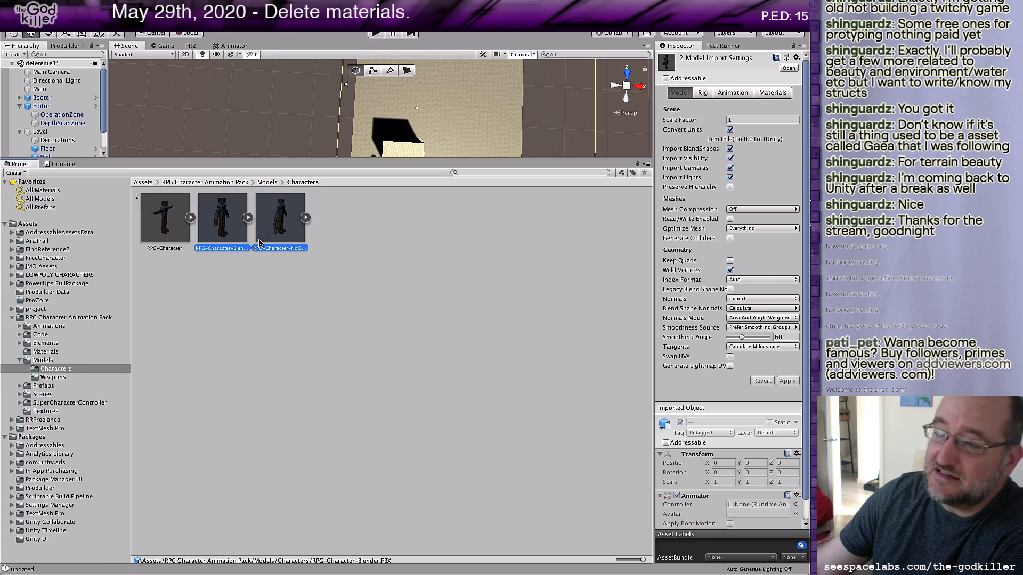
Step: Delete the two selected models, RPG-Character-Blender and RPG-Character-NoOutline, from the Characters folder
{"action": "right_click", "coordinate": [289, 237]}
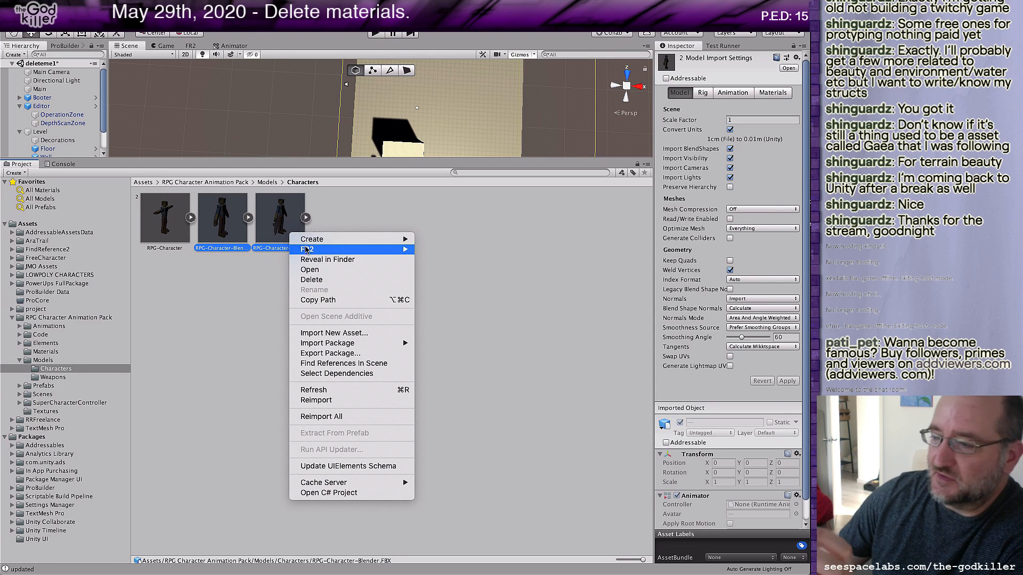
{"action": "left_click", "coordinate": [314, 280]}
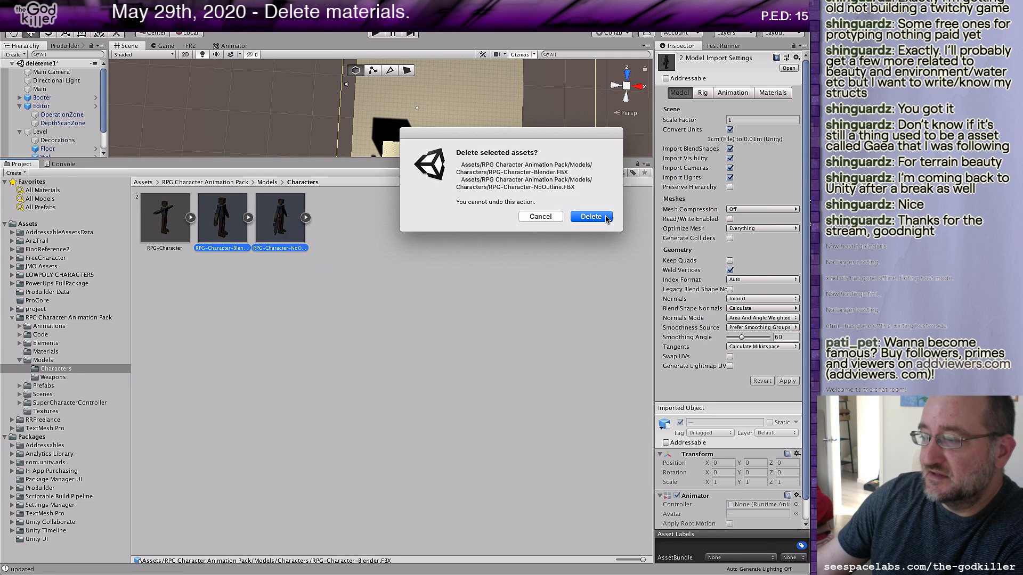
{"action": "left_click", "coordinate": [591, 216]}
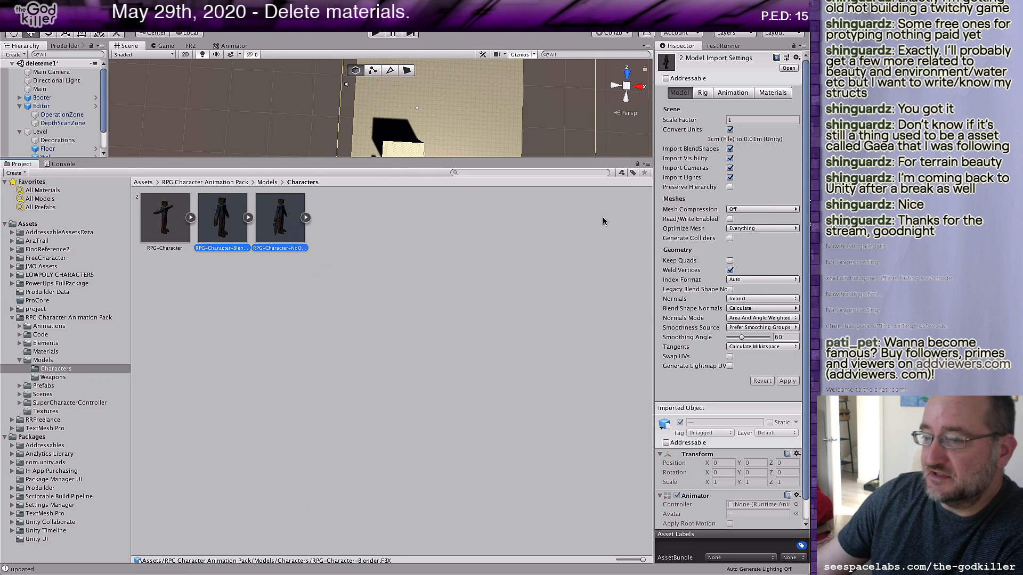
Step: Delete all NoOutline weapon models and the 2Hand-Club model from the Weapons folder under Models
{"action": "left_click", "coordinate": [267, 182]}
{"action": "left_click", "coordinate": [217, 223]}
{"action": "double_click", "coordinate": [217, 224]}
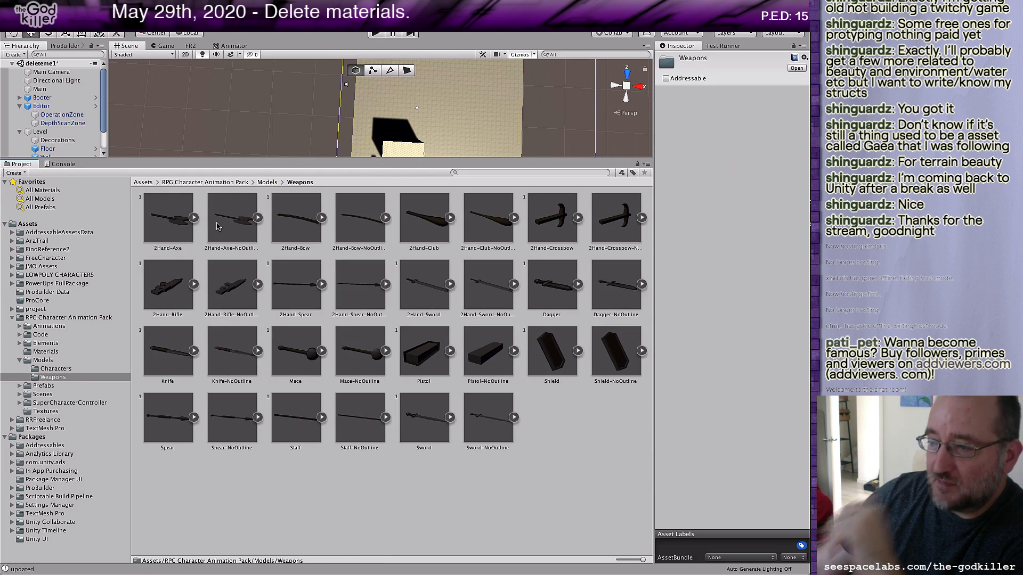
{"action": "left_click", "coordinate": [228, 219]}
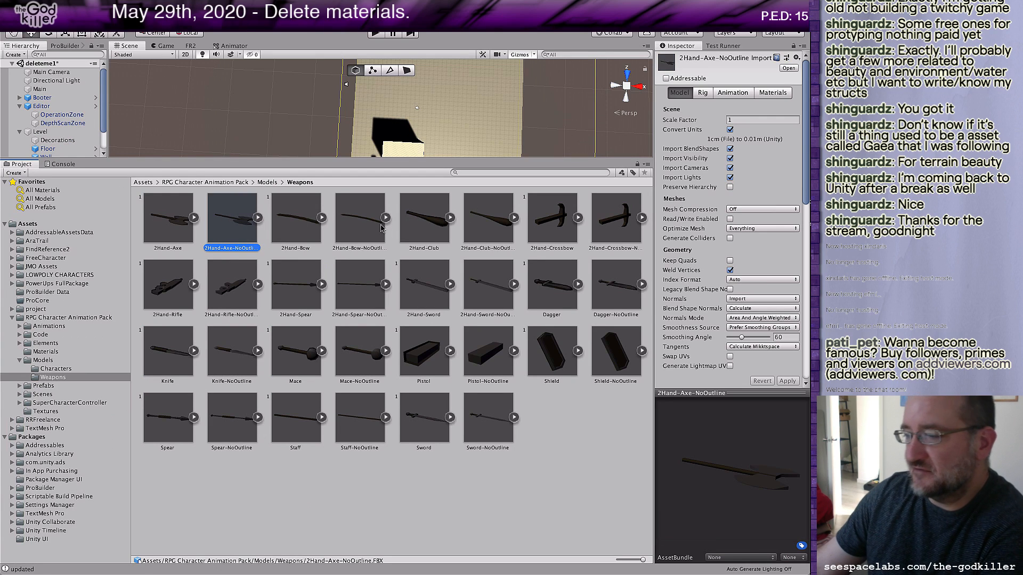
{"action": "left_click", "coordinate": [360, 224], "text": "super"}
{"action": "left_click", "coordinate": [421, 233], "text": "super"}
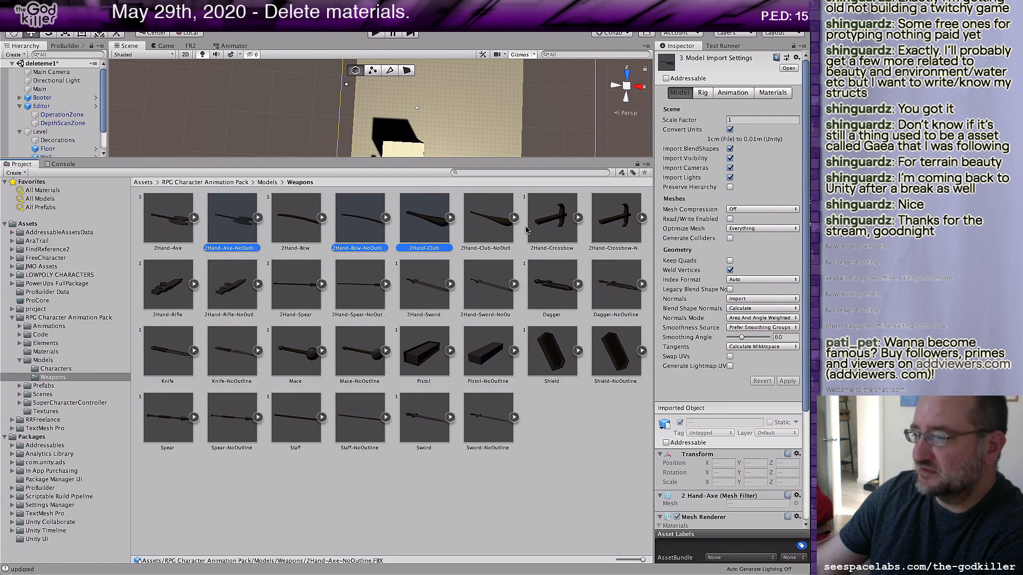
{"action": "left_click", "coordinate": [503, 234], "text": "super"}
{"action": "left_click", "coordinate": [621, 219], "text": "super"}
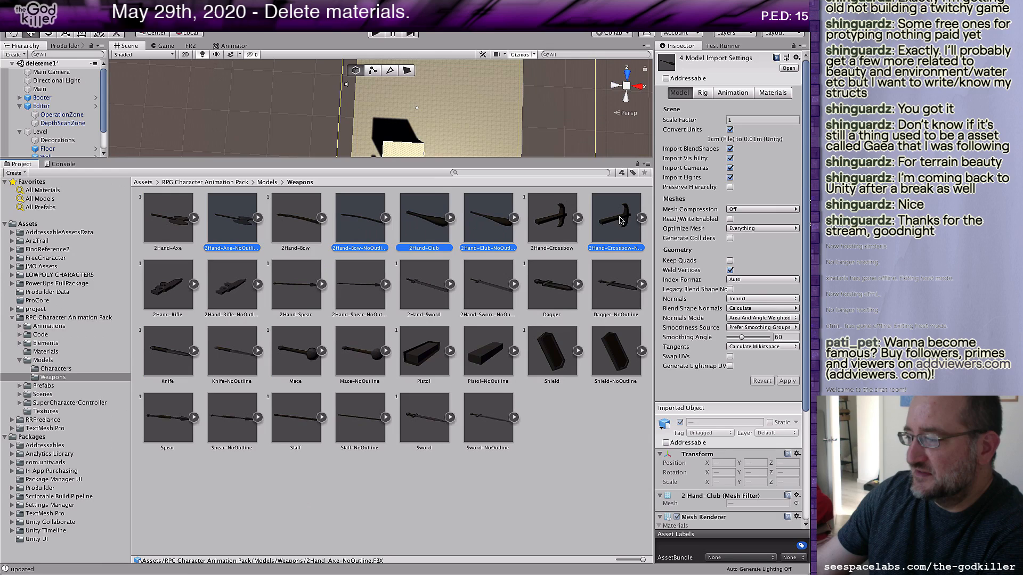
{"action": "left_click", "coordinate": [619, 299], "text": "super"}
{"action": "left_click", "coordinate": [479, 295], "text": "super"}
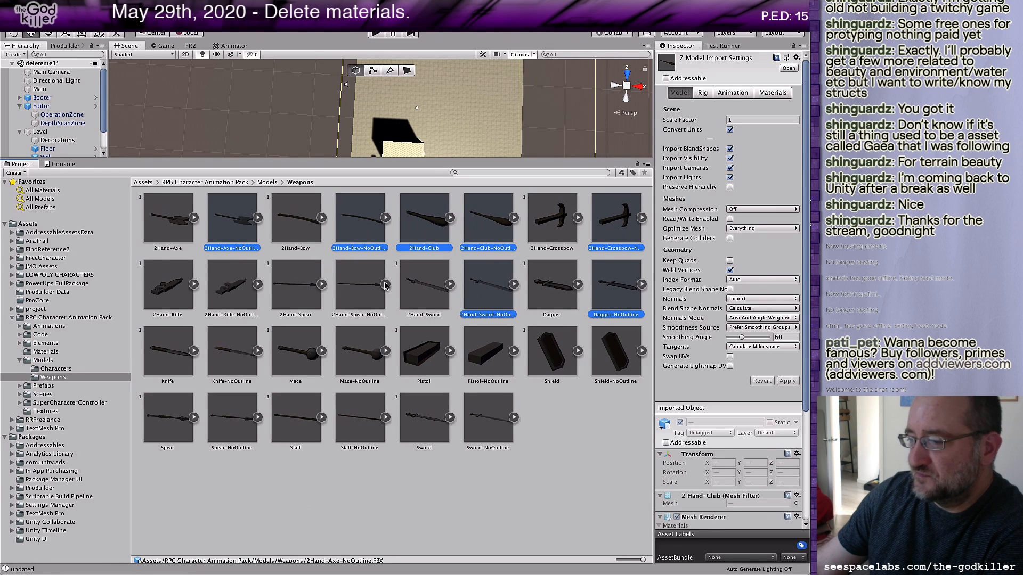
{"action": "left_click", "coordinate": [357, 285], "text": "super"}
{"action": "left_click", "coordinate": [224, 294], "text": "super"}
{"action": "left_click", "coordinate": [233, 352], "text": "super"}
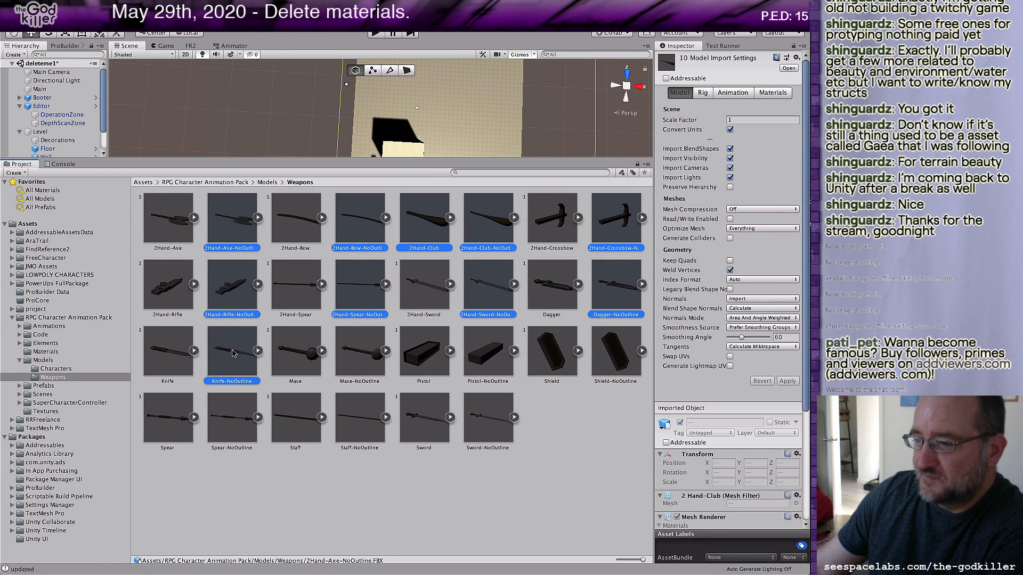
{"action": "left_click", "coordinate": [356, 354], "text": "super"}
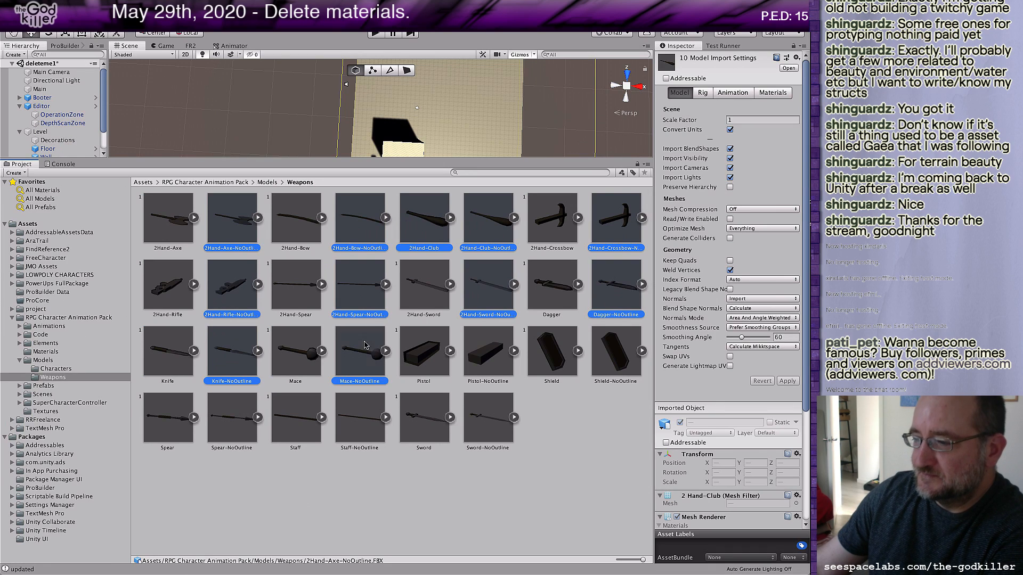
{"action": "left_click", "coordinate": [484, 361], "text": "super"}
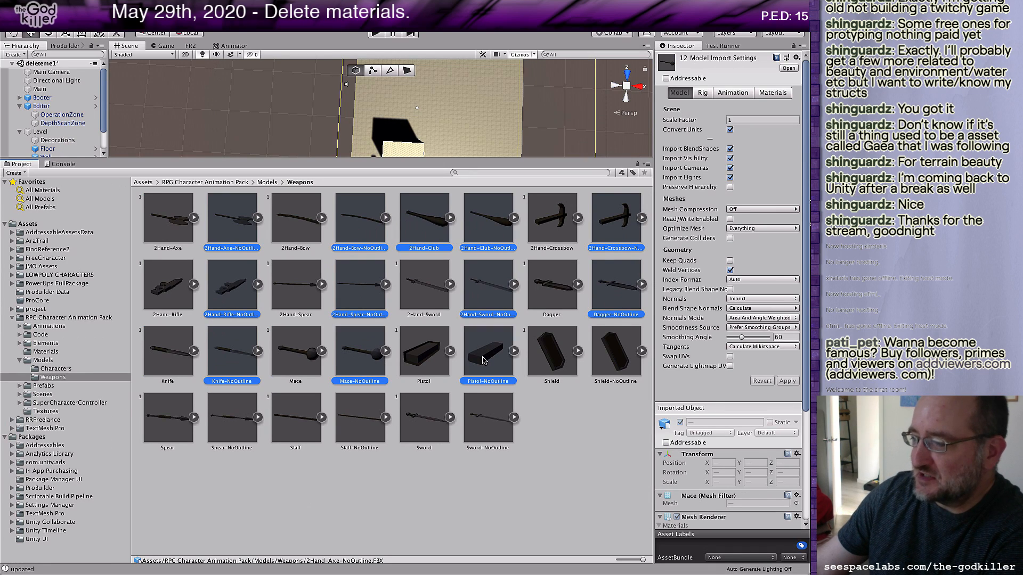
{"action": "left_click", "coordinate": [613, 345], "text": "super"}
{"action": "left_click", "coordinate": [240, 433], "text": "super"}
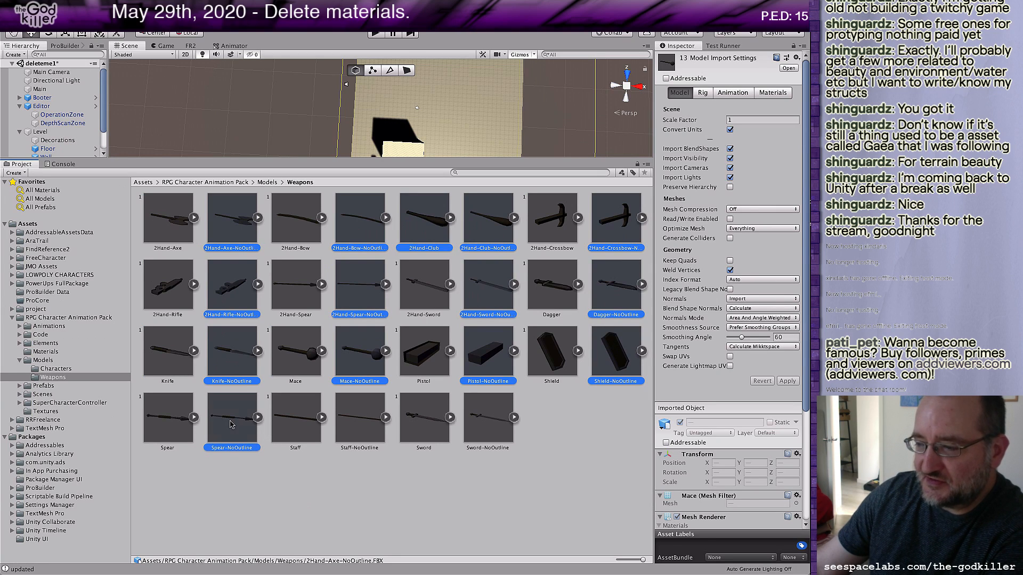
{"action": "left_click", "coordinate": [367, 426], "text": "super"}
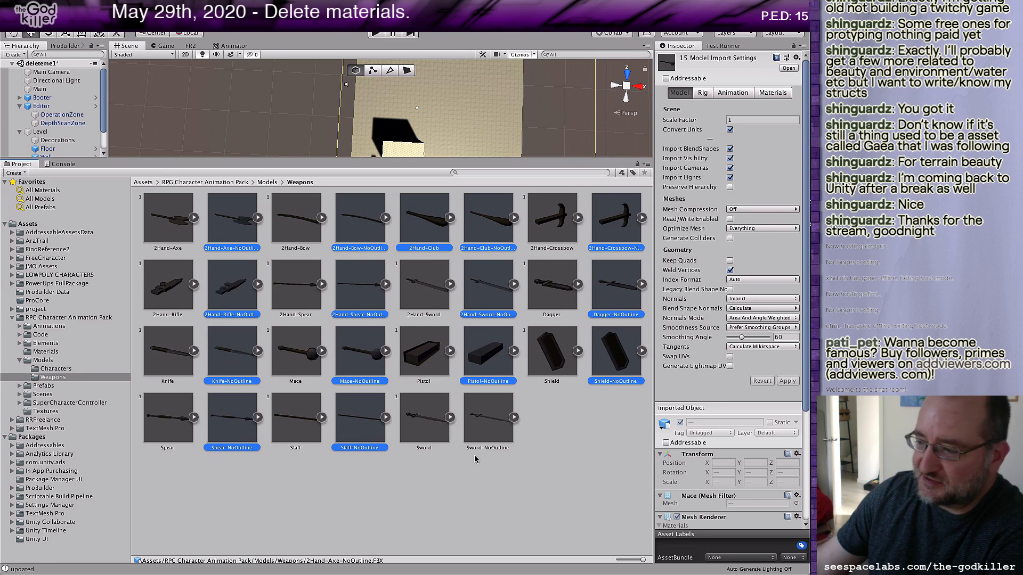
{"action": "left_click", "coordinate": [484, 429], "text": "super"}
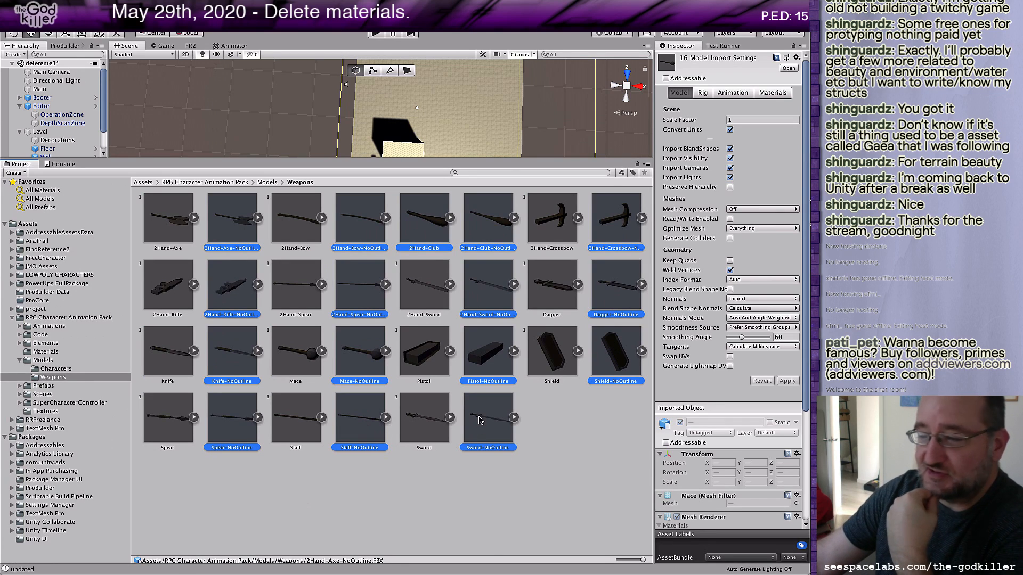
{"action": "right_click", "coordinate": [479, 420]}
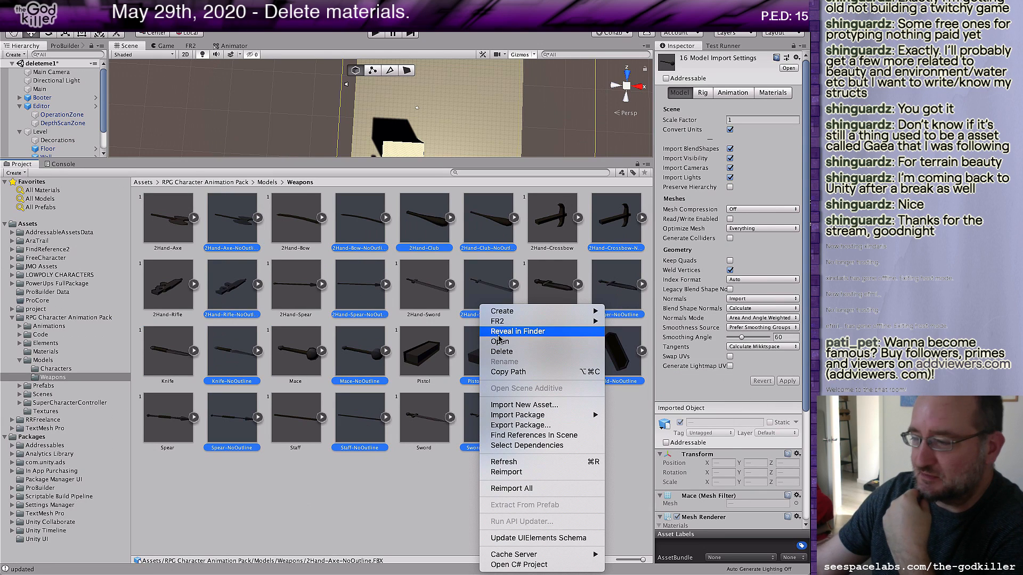
{"action": "left_click", "coordinate": [554, 353]}
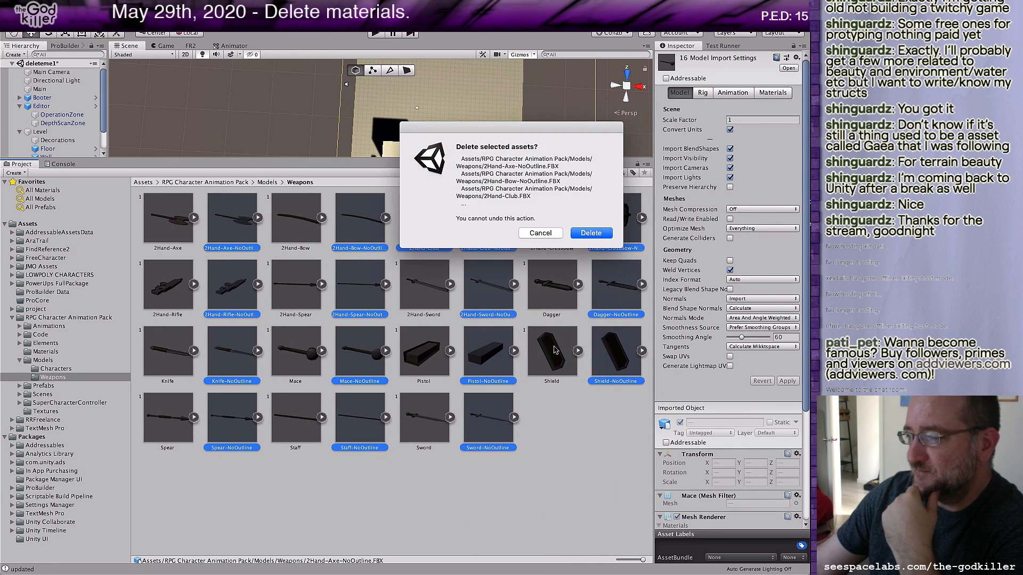
{"action": "left_click", "coordinate": [591, 233]}
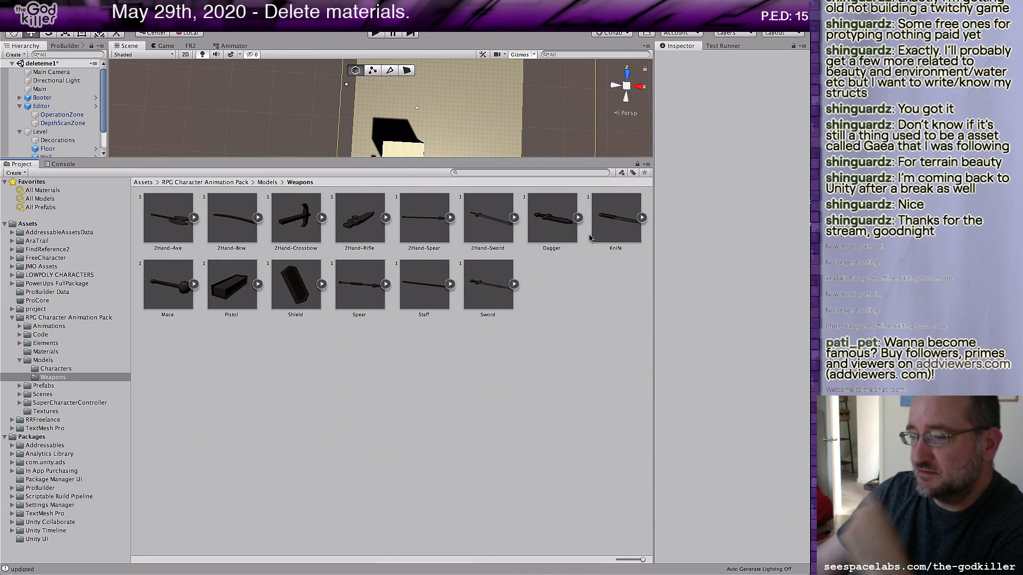
Step: Go to the Character folder under the pack's Prefabs and delete the RPG-Character avatar asset
{"action": "left_click", "coordinate": [268, 183]}
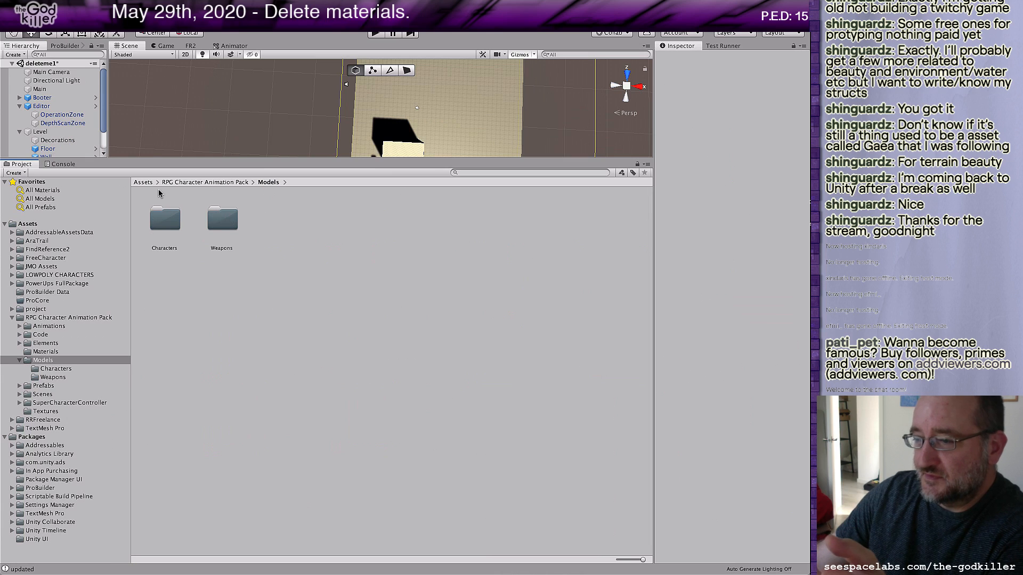
{"action": "left_click", "coordinate": [238, 183]}
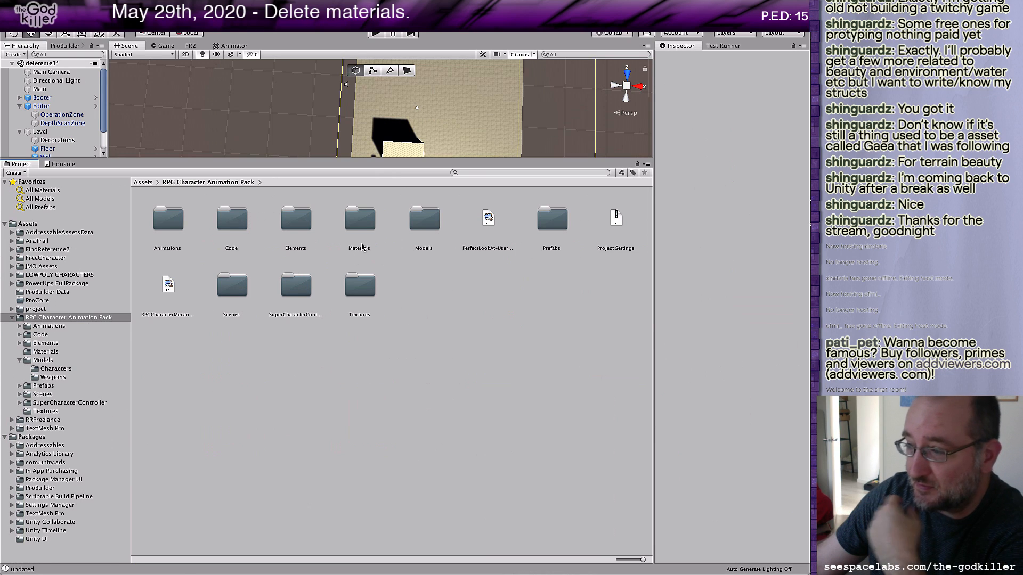
{"action": "double_click", "coordinate": [552, 228]}
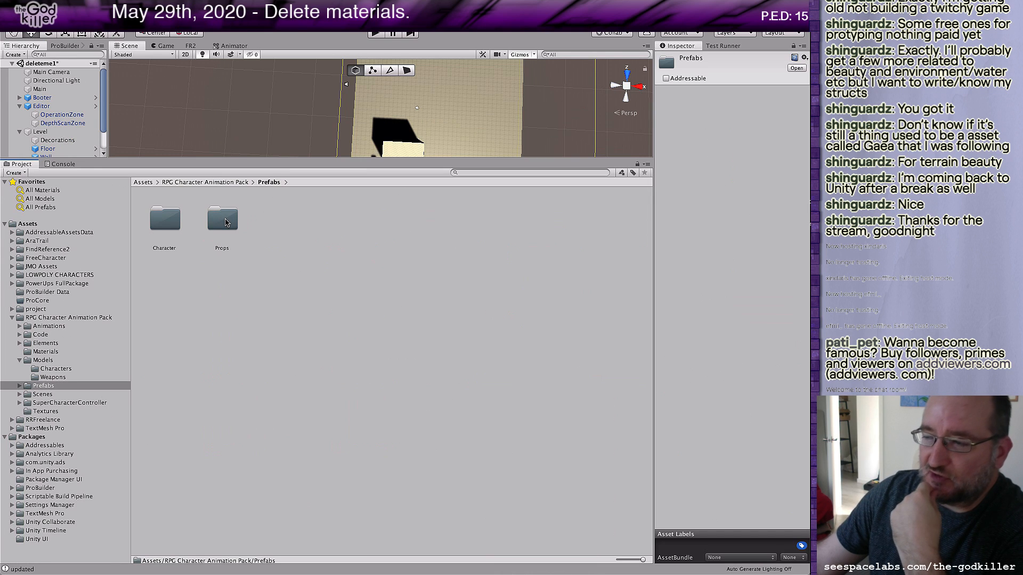
{"action": "double_click", "coordinate": [168, 220]}
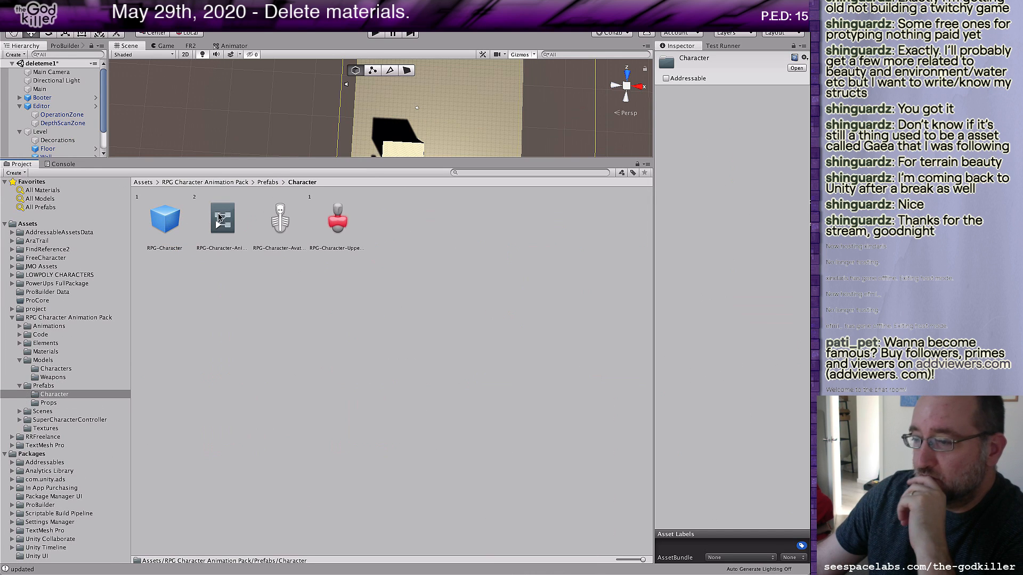
{"action": "right_click", "coordinate": [273, 225]}
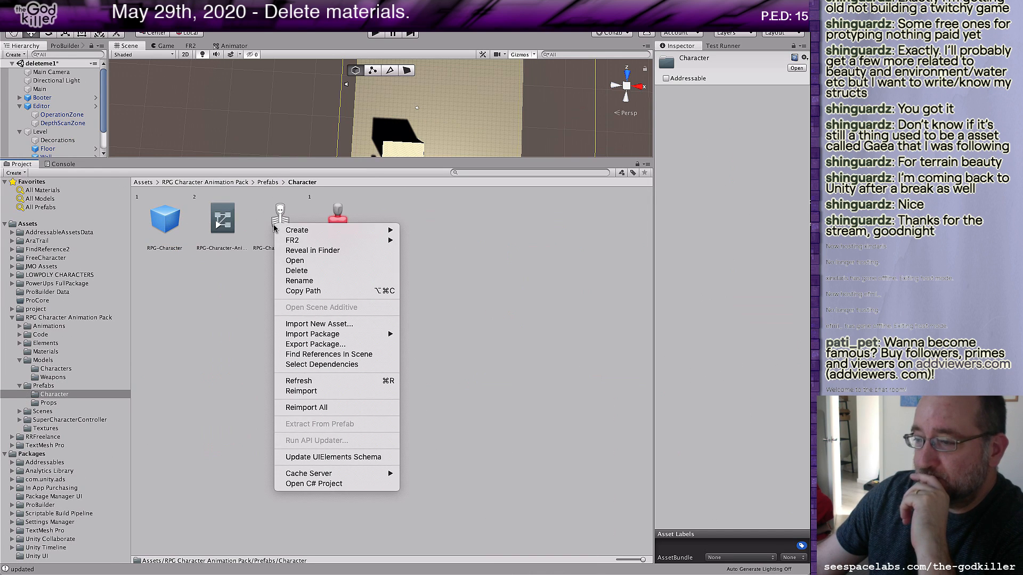
{"action": "left_click", "coordinate": [294, 271]}
{"action": "left_click", "coordinate": [608, 208]}
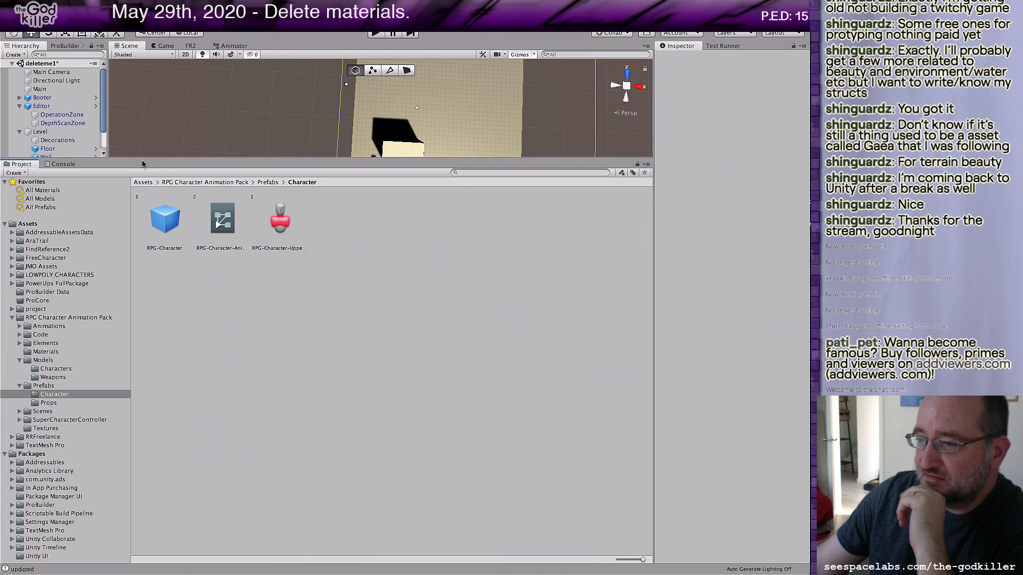
Step: Delete the Ladder prefab from the Props folder under the pack's Prefabs
{"action": "left_click", "coordinate": [264, 182]}
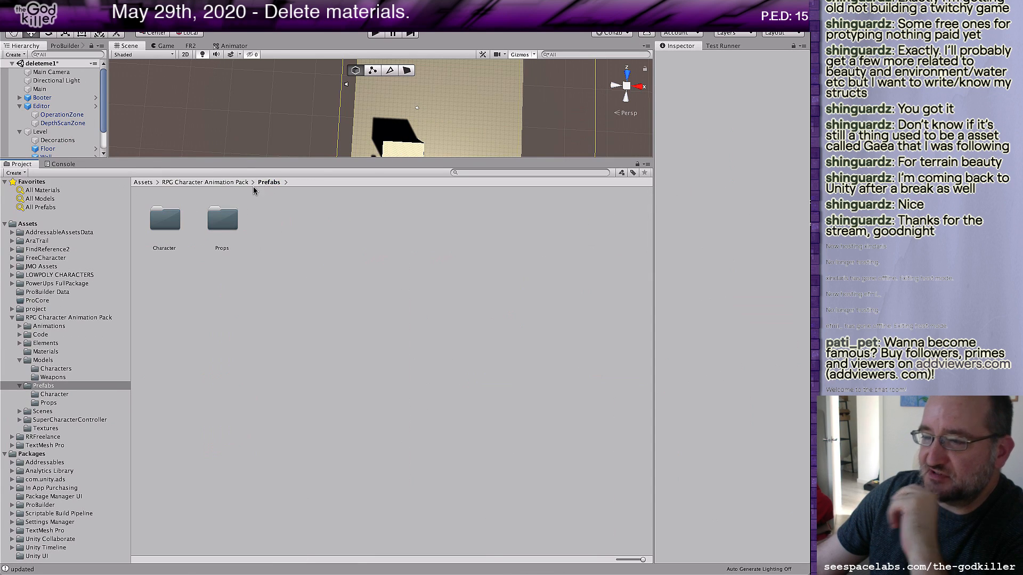
{"action": "double_click", "coordinate": [222, 218]}
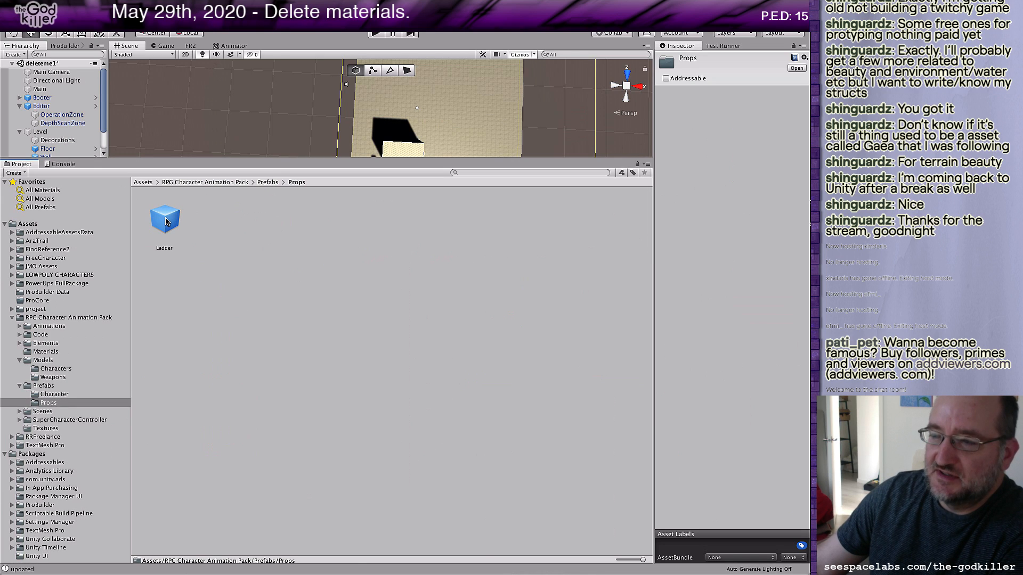
{"action": "left_click", "coordinate": [165, 220]}
{"action": "right_click", "coordinate": [166, 217]}
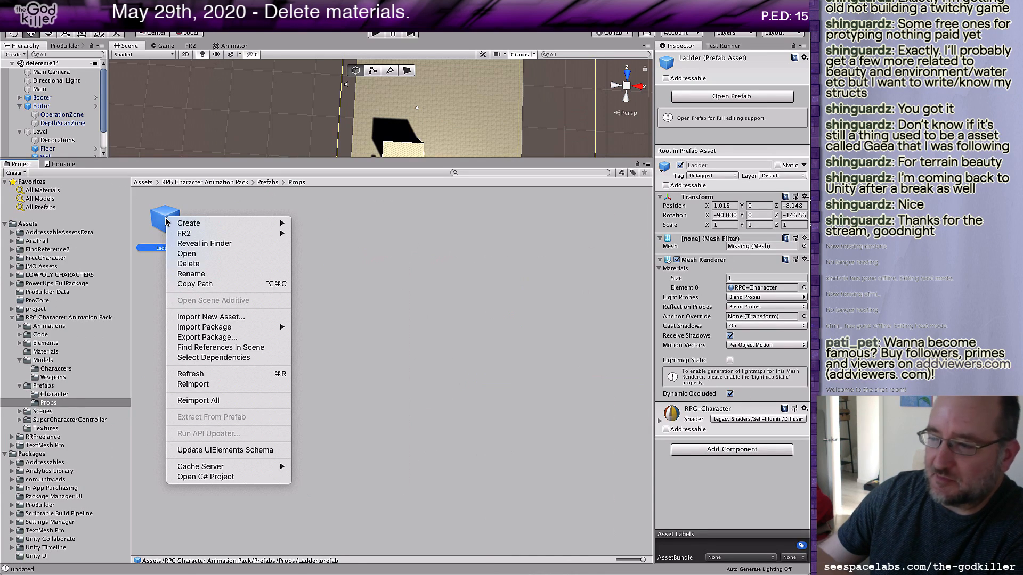
{"action": "left_click", "coordinate": [187, 263]}
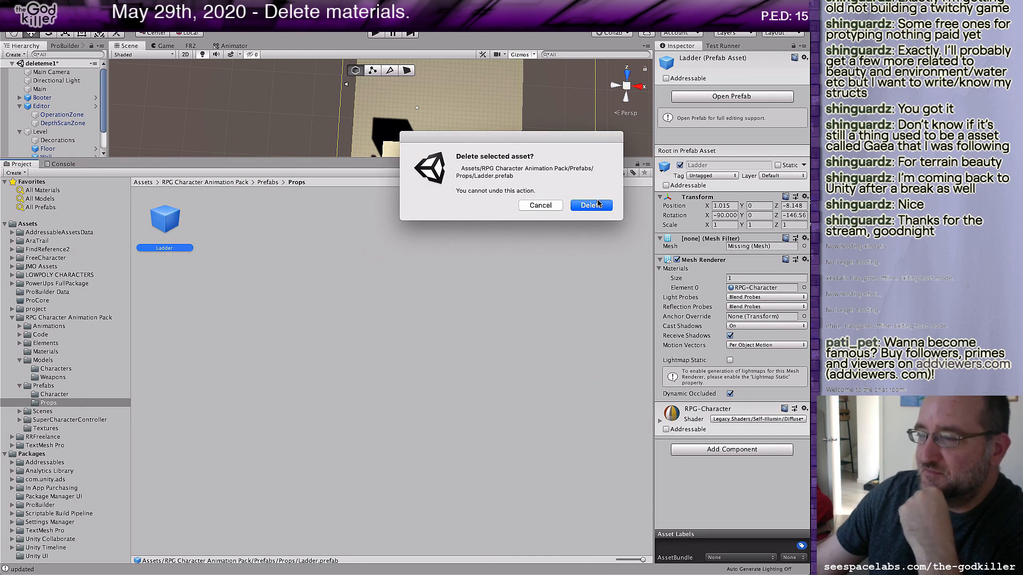
{"action": "left_click", "coordinate": [597, 205]}
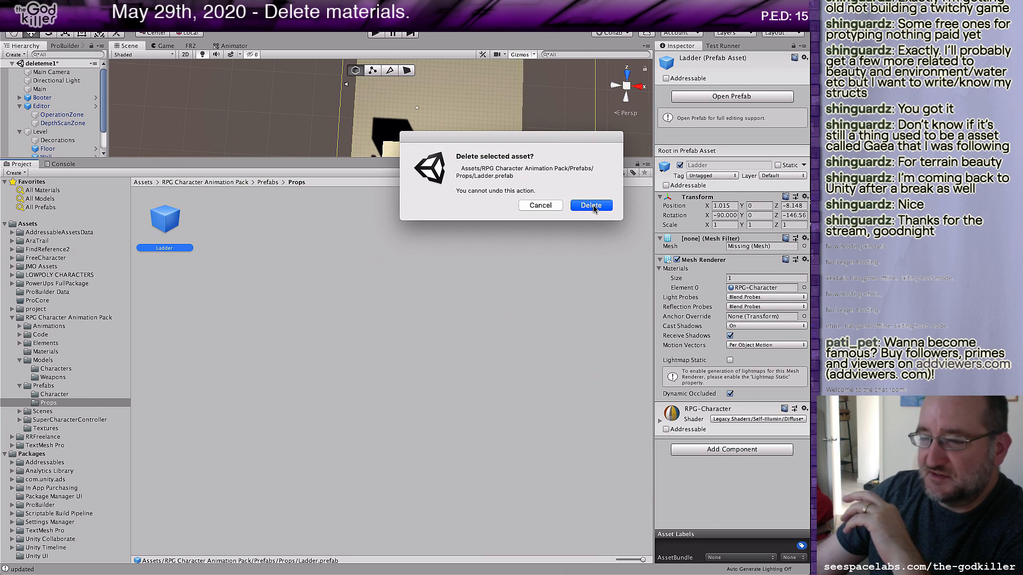
Step: Check the contents of the Props folder under Prefabs and delete the folder
{"action": "left_click", "coordinate": [266, 183]}
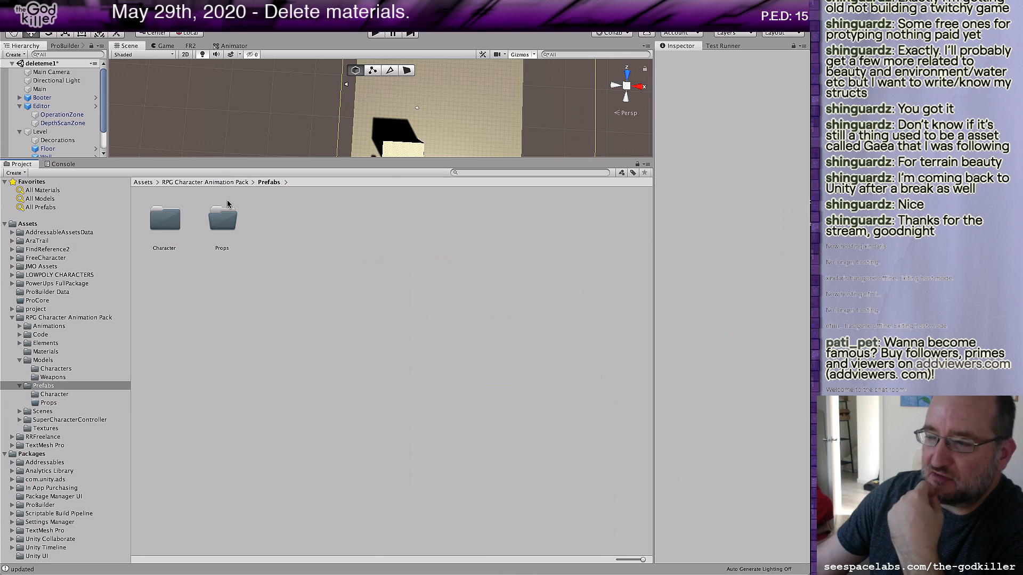
{"action": "double_click", "coordinate": [222, 222]}
{"action": "left_click", "coordinate": [268, 182]}
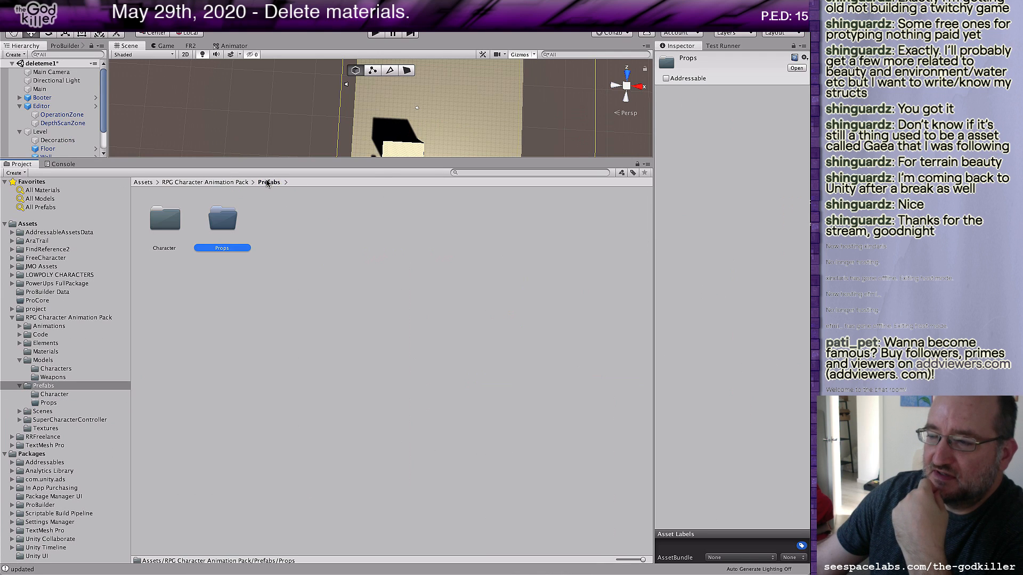
{"action": "right_click", "coordinate": [223, 223]}
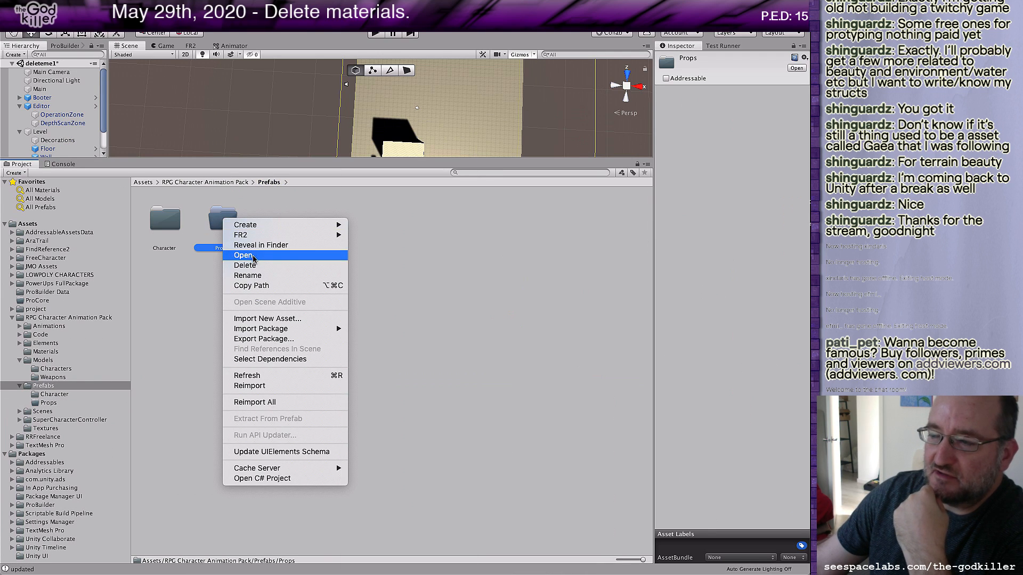
{"action": "left_click", "coordinate": [252, 265]}
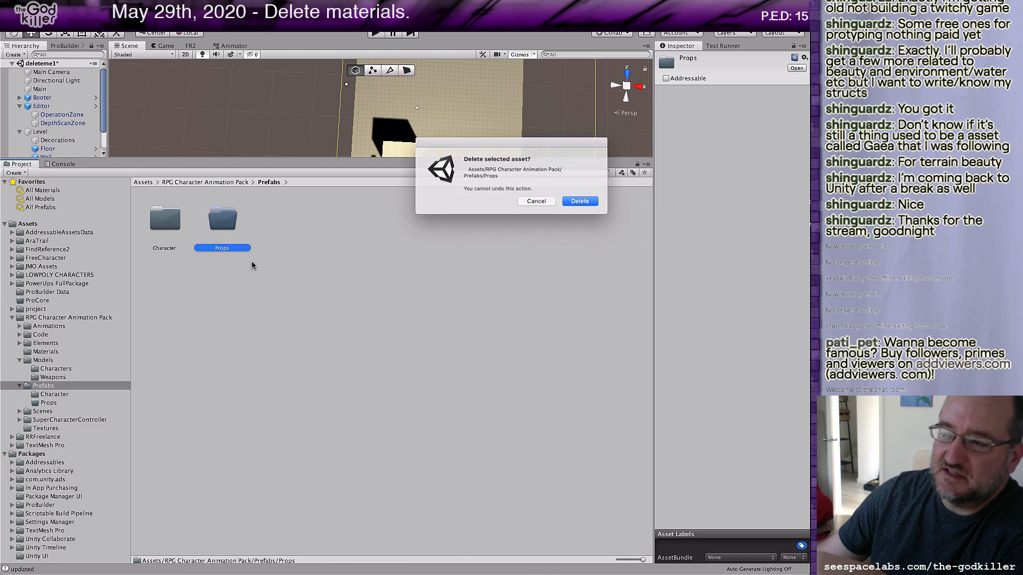
{"action": "left_click", "coordinate": [602, 205]}
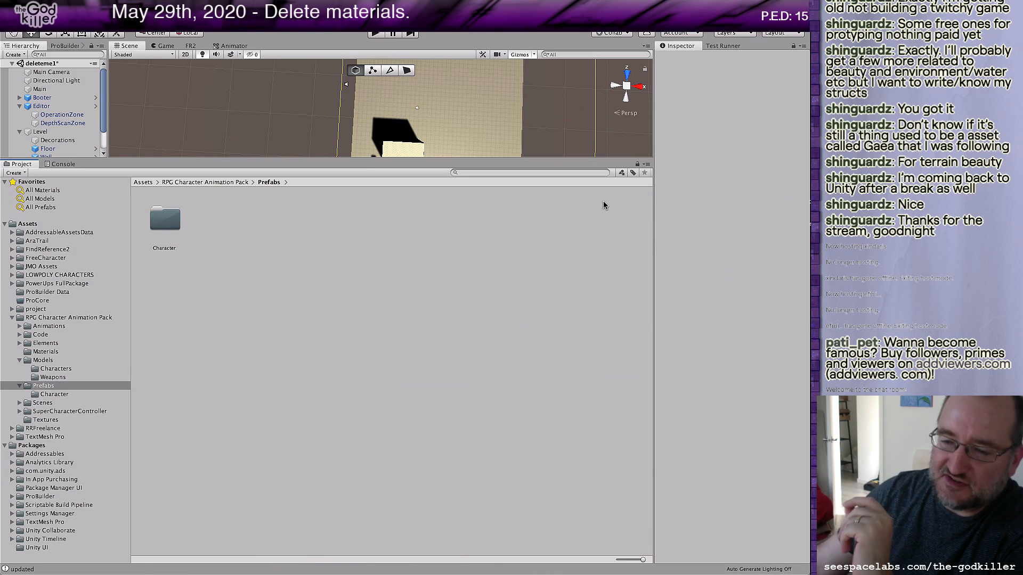
Step: Delete the RPG-Character scene file from the RPG Character Animation Pack's Scenes folder
{"action": "left_click", "coordinate": [234, 183]}
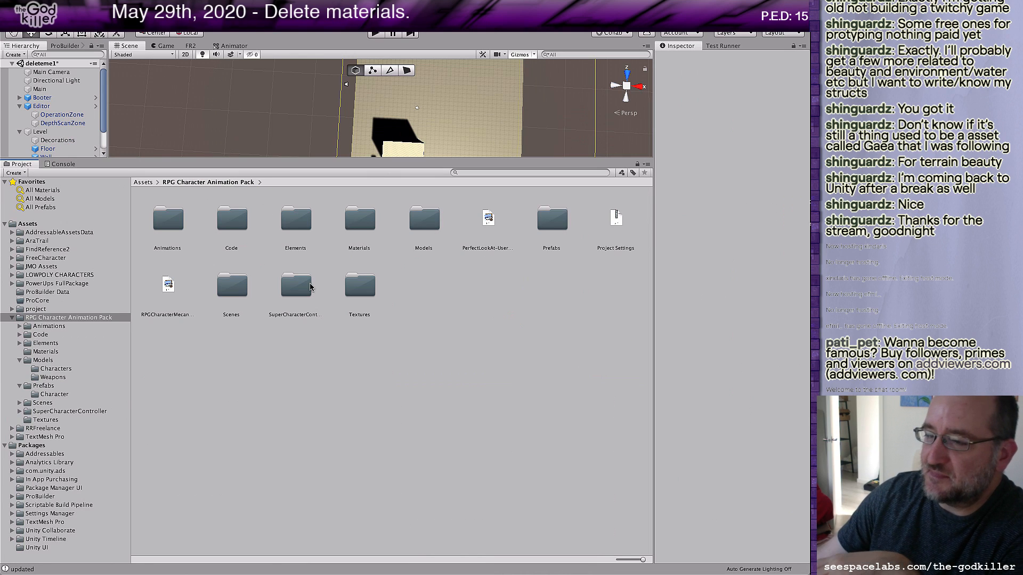
{"action": "double_click", "coordinate": [235, 286]}
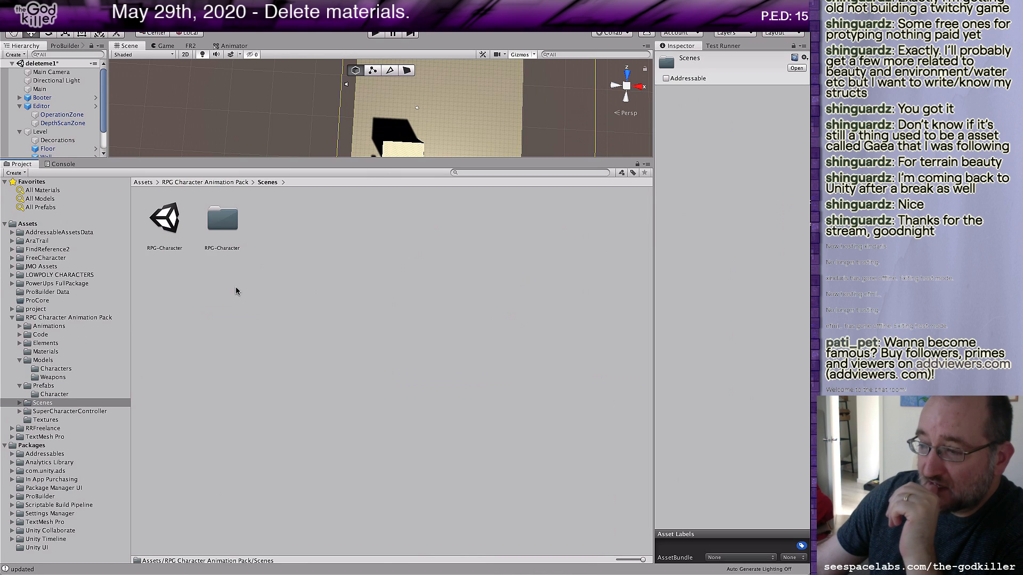
{"action": "left_click", "coordinate": [169, 224]}
{"action": "right_click", "coordinate": [168, 224]}
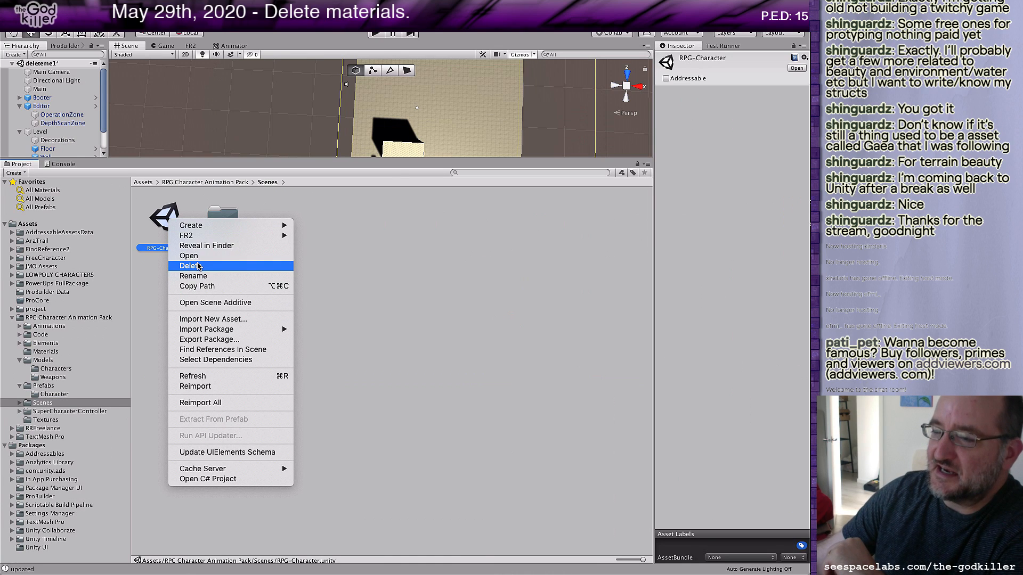
{"action": "left_click", "coordinate": [198, 266]}
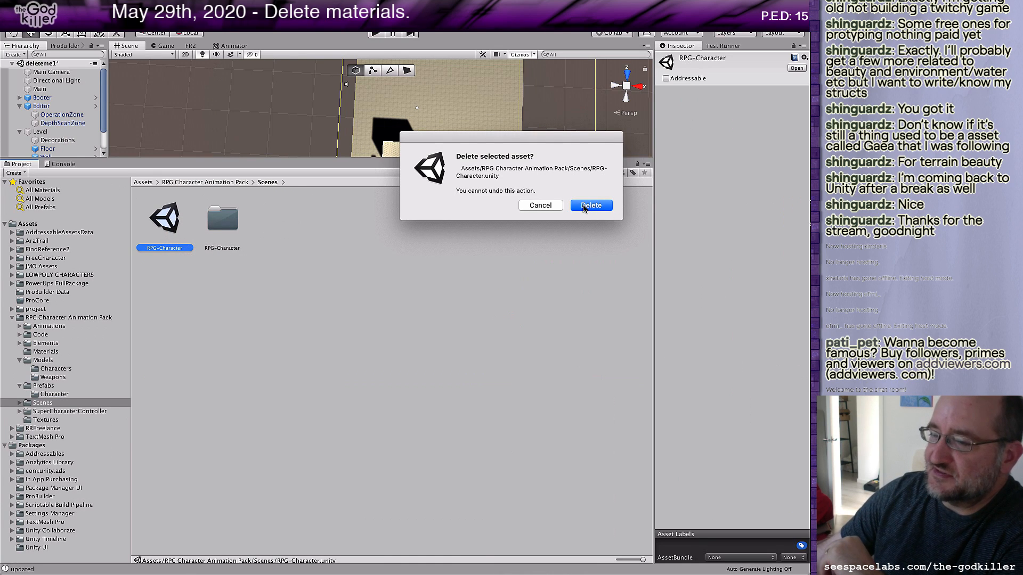
{"action": "left_click", "coordinate": [593, 209]}
Step: Delete the NavMesh asset inside the RPG-Character folder under Scenes
{"action": "double_click", "coordinate": [163, 219]}
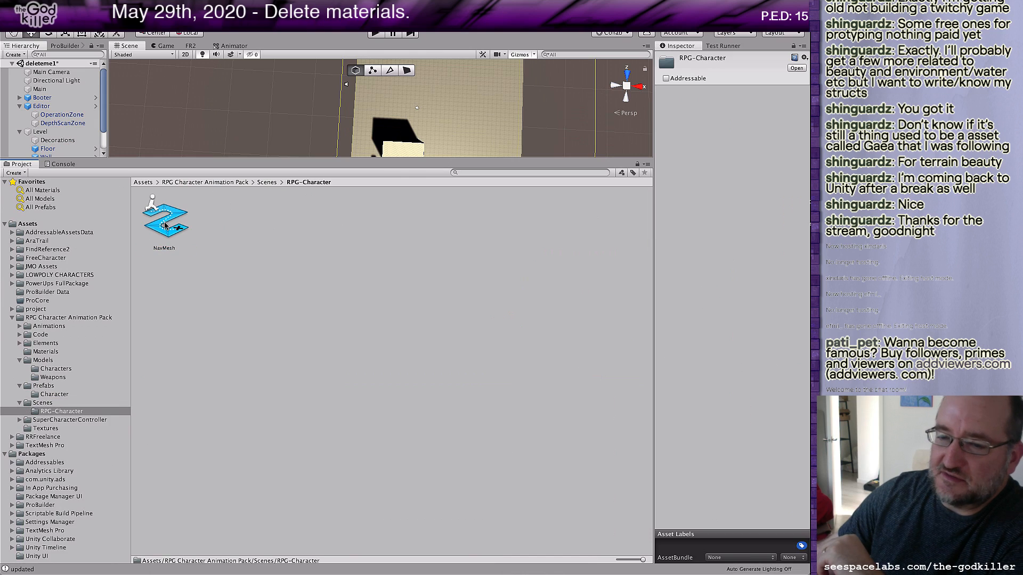
{"action": "right_click", "coordinate": [165, 228]}
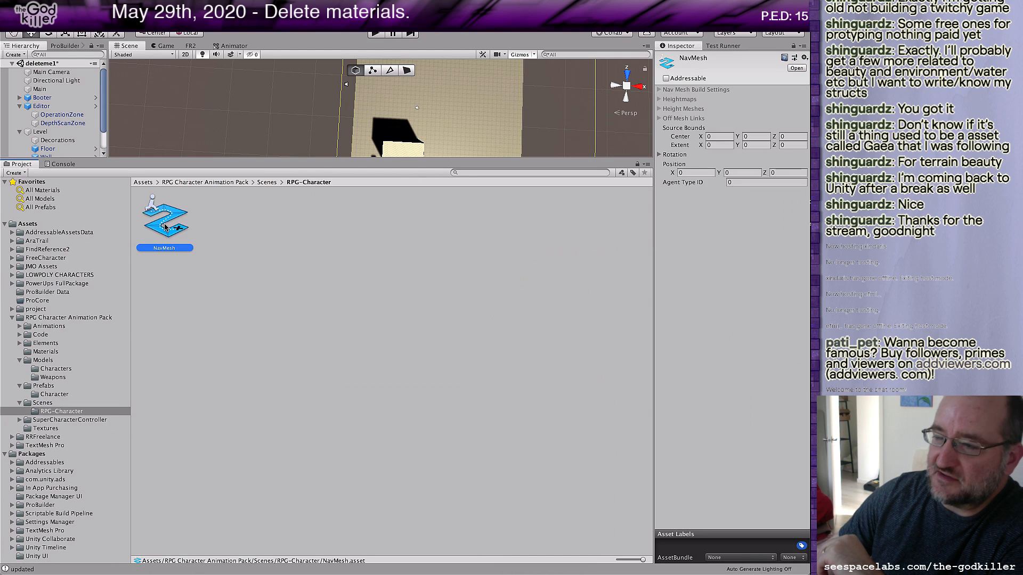
{"action": "left_click", "coordinate": [191, 270]}
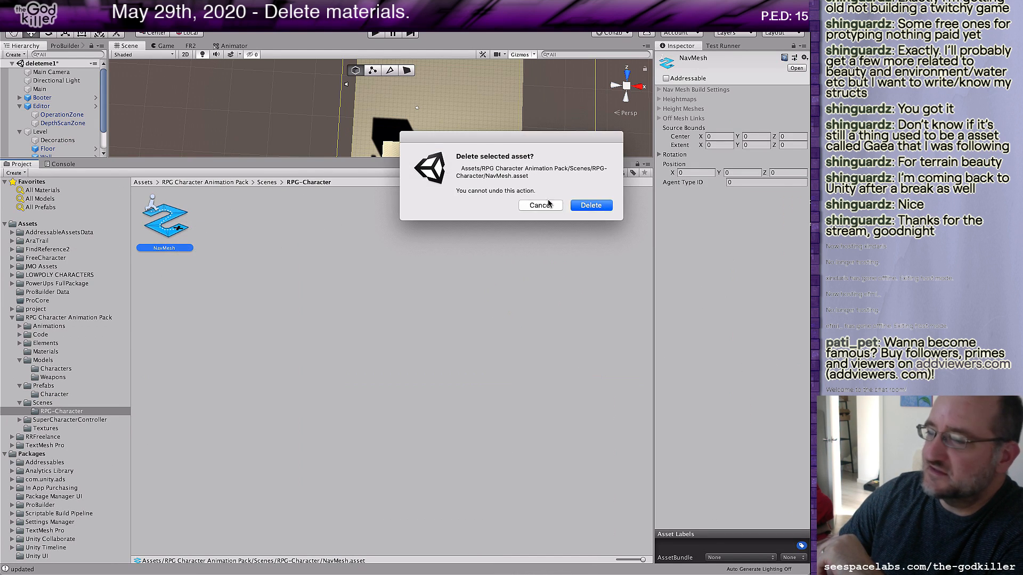
{"action": "left_click", "coordinate": [591, 207]}
Step: Return to the pack's Scenes folder and delete its RPG-Character subfolder
{"action": "left_click", "coordinate": [266, 183]}
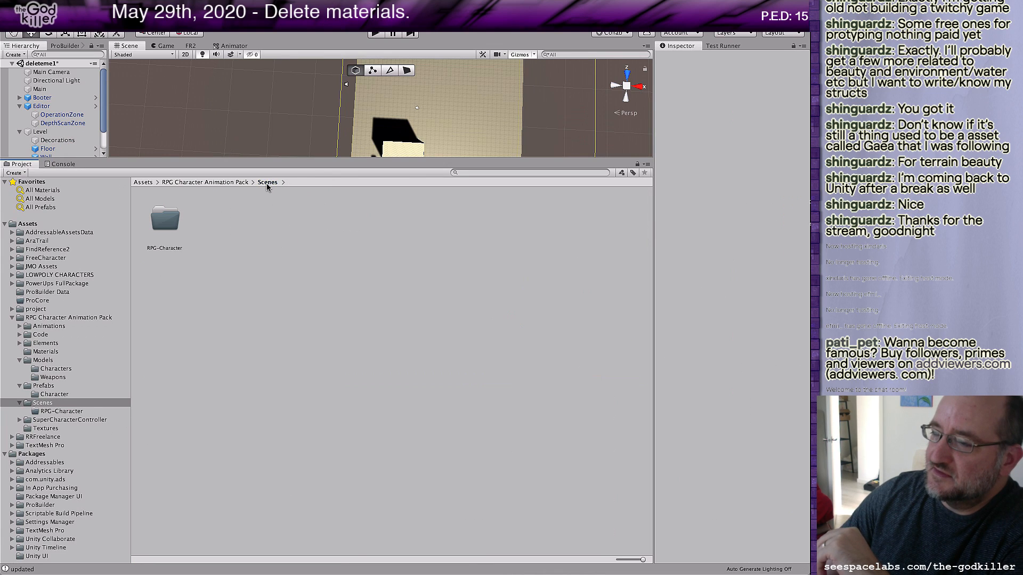
{"action": "right_click", "coordinate": [166, 227]}
{"action": "left_click", "coordinate": [202, 276]}
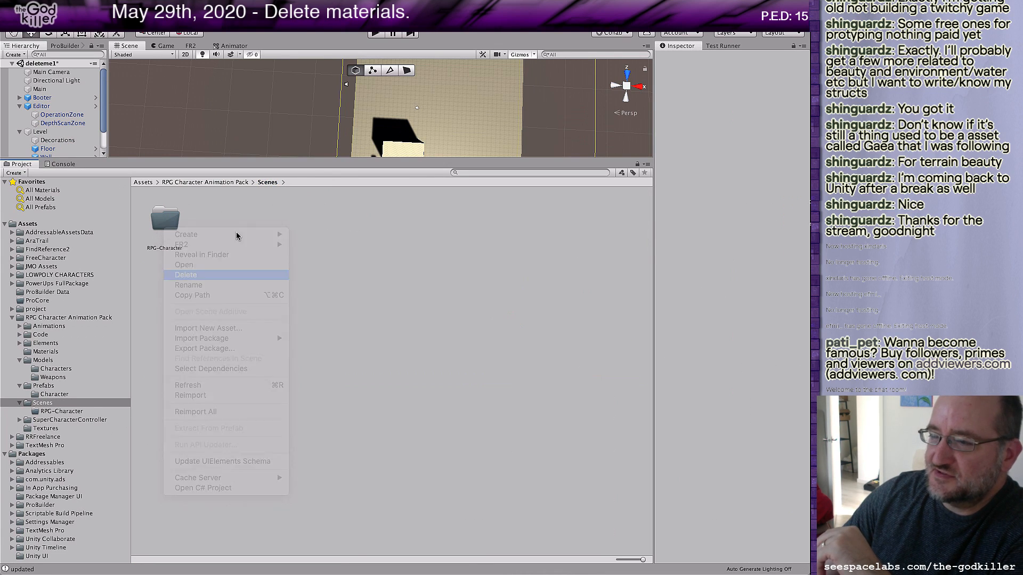
{"action": "left_click", "coordinate": [588, 205]}
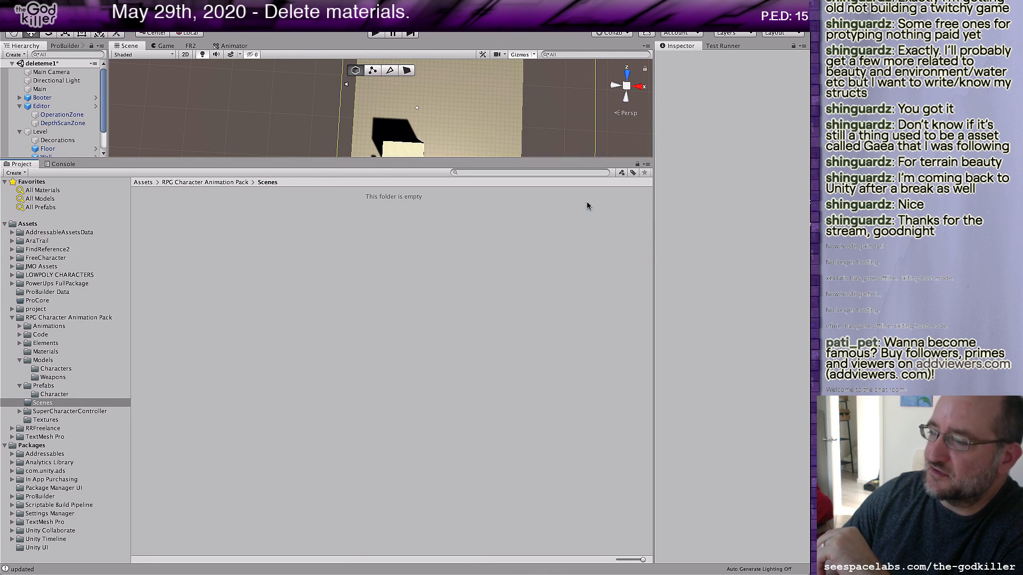
Step: Check the contents of the Scenes folder in the RPG Character Animation Pack and delete the folder
{"action": "left_click", "coordinate": [220, 184]}
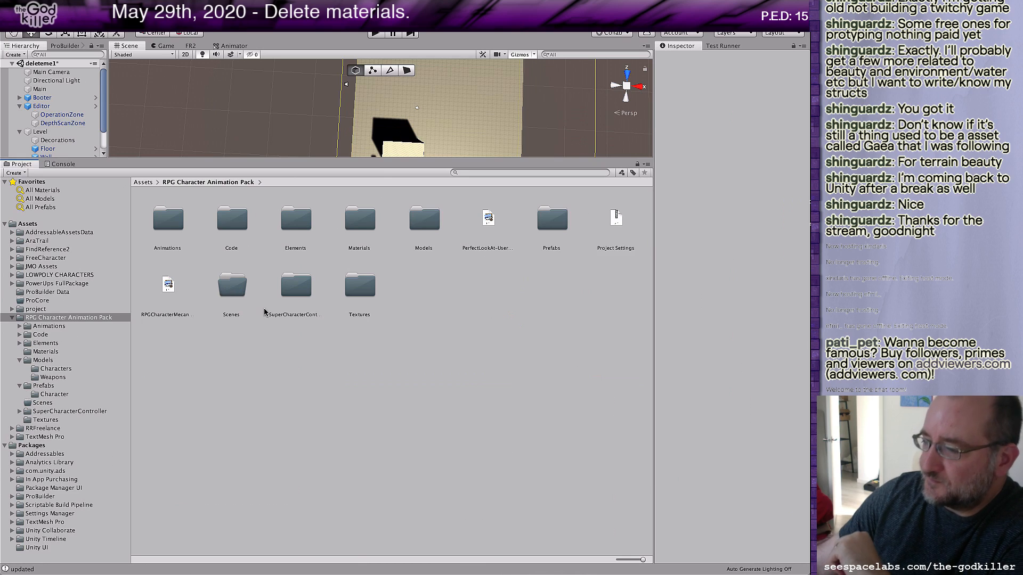
{"action": "double_click", "coordinate": [238, 289]}
{"action": "left_click", "coordinate": [231, 182]}
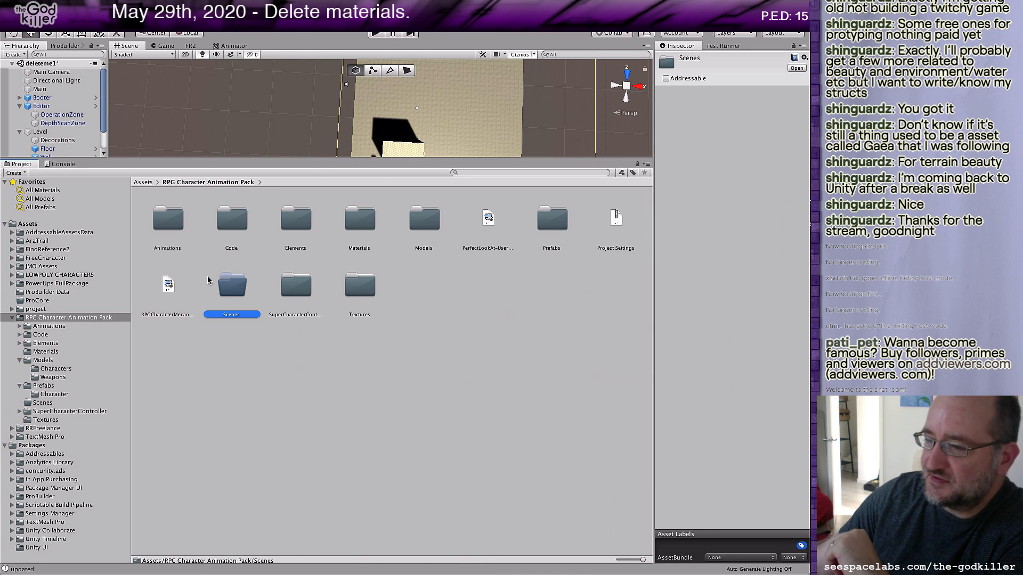
{"action": "right_click", "coordinate": [233, 291]}
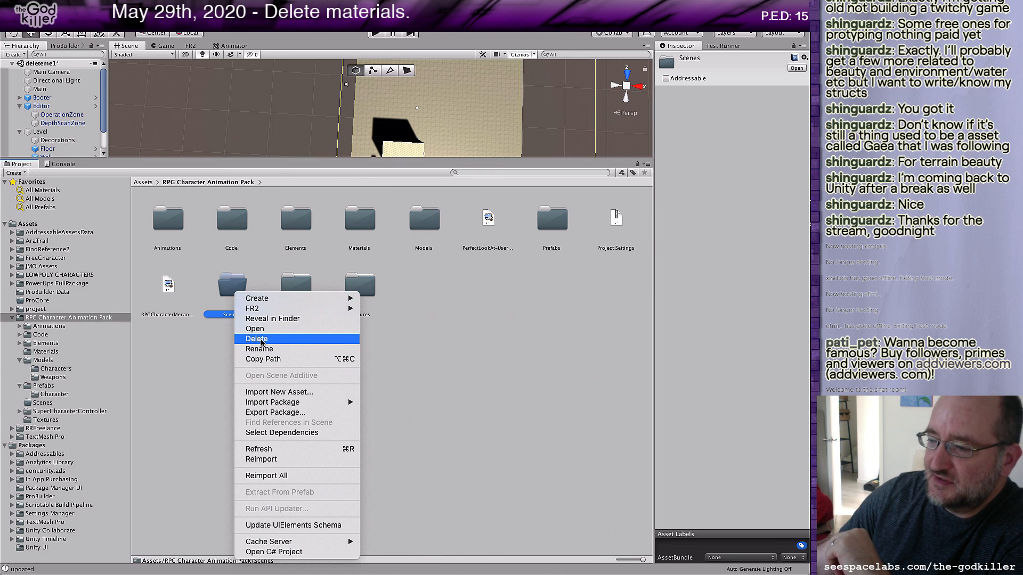
{"action": "left_click", "coordinate": [261, 340]}
{"action": "left_click", "coordinate": [580, 200]}
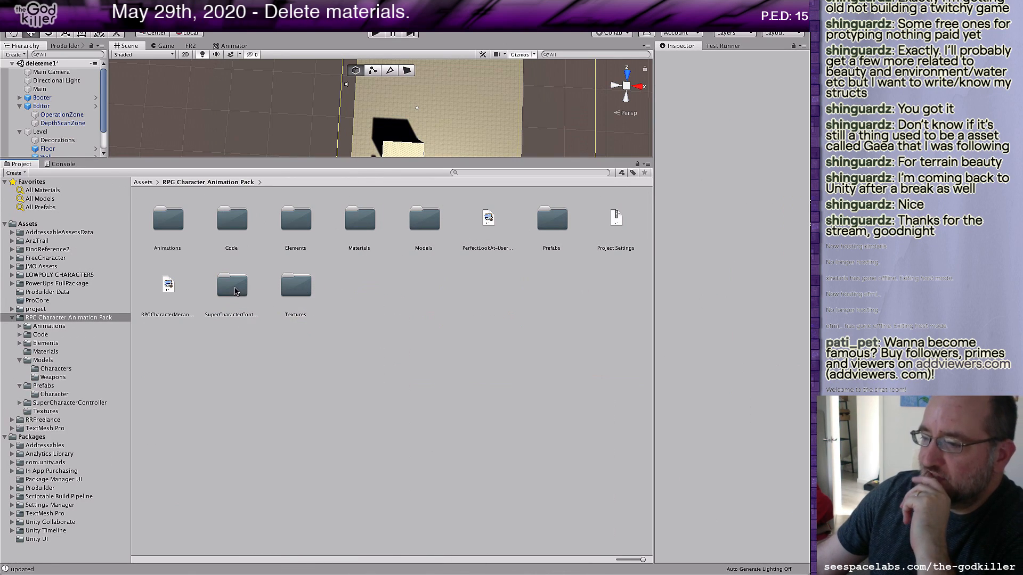
Step: Delete the Platform and Staircase models from the Mesh folder under SuperCharacterController
{"action": "double_click", "coordinate": [236, 287]}
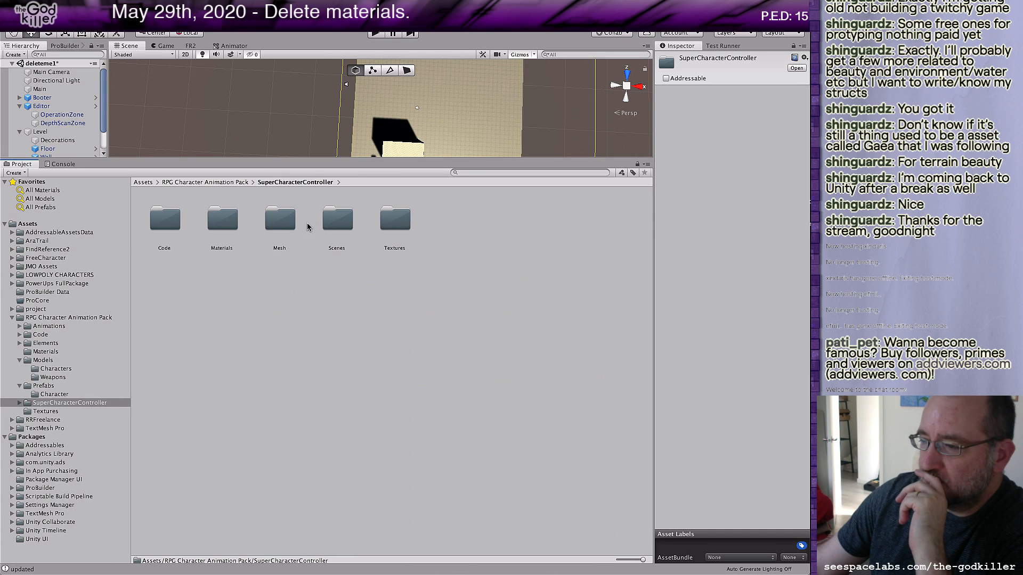
{"action": "double_click", "coordinate": [275, 222]}
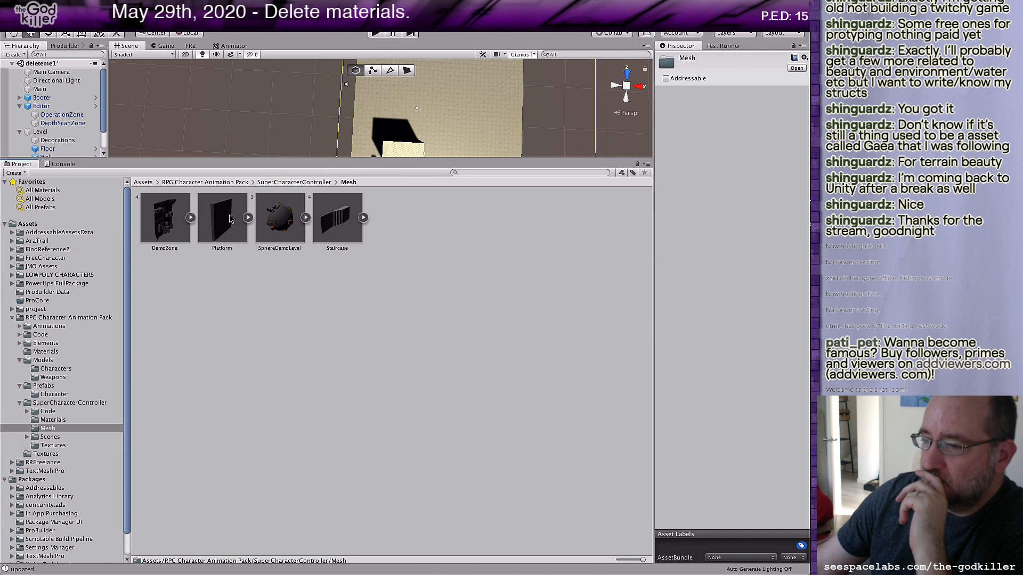
{"action": "left_click", "coordinate": [230, 218]}
{"action": "left_click", "coordinate": [345, 222], "text": "super"}
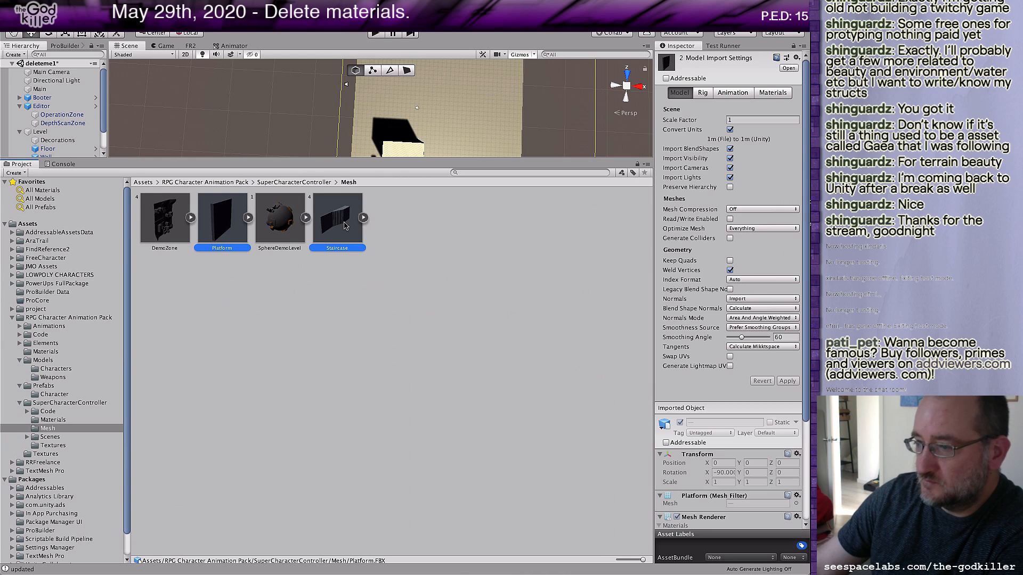
{"action": "right_click", "coordinate": [345, 222]}
{"action": "left_click", "coordinate": [374, 267]}
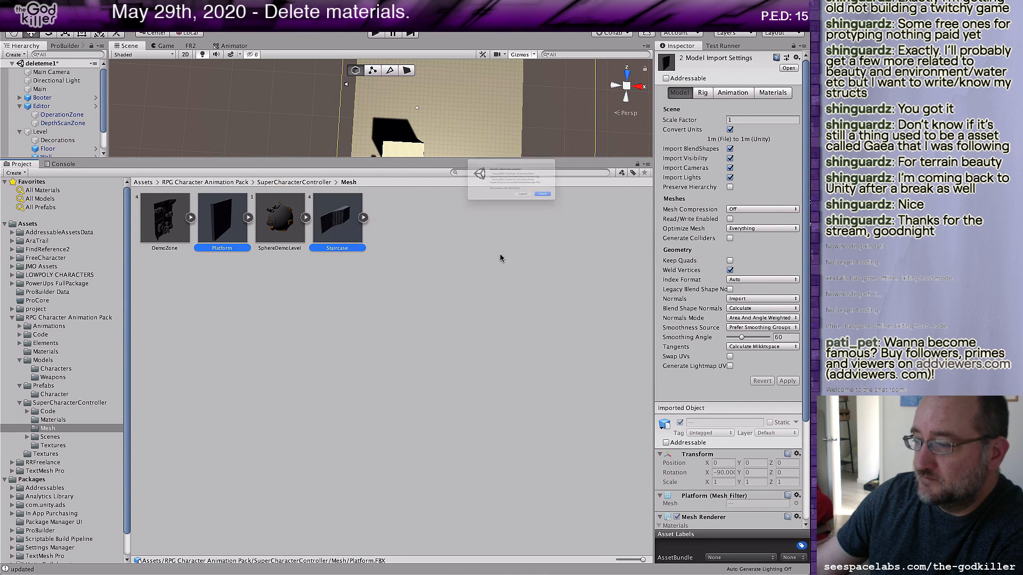
{"action": "key", "text": "Return"}
Step: Delete all four scene files, including SpaceZone, TerrainTest and TestZone, from the Scenes folder under SuperCharacterController
{"action": "left_click", "coordinate": [321, 183]}
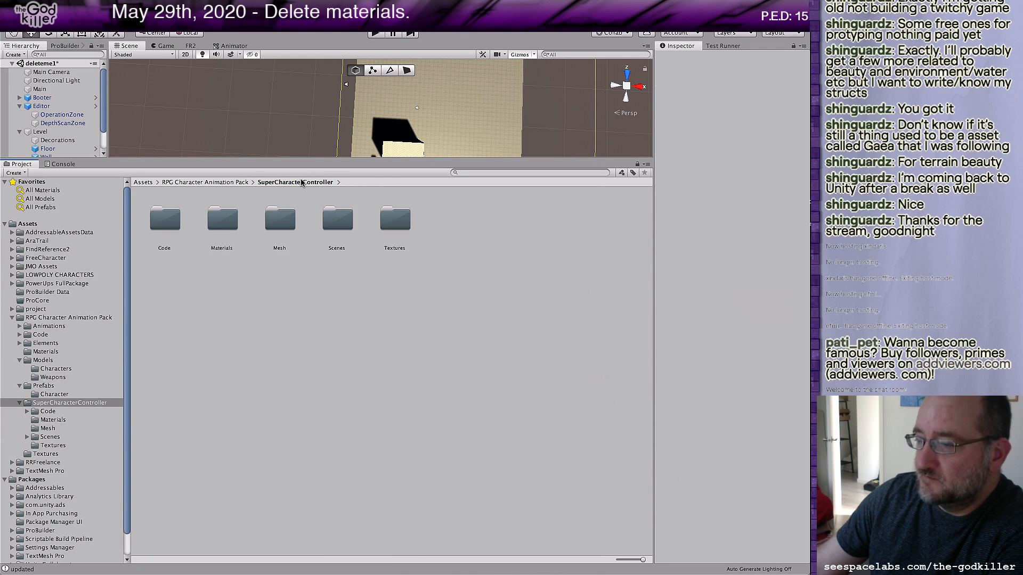
{"action": "double_click", "coordinate": [344, 223]}
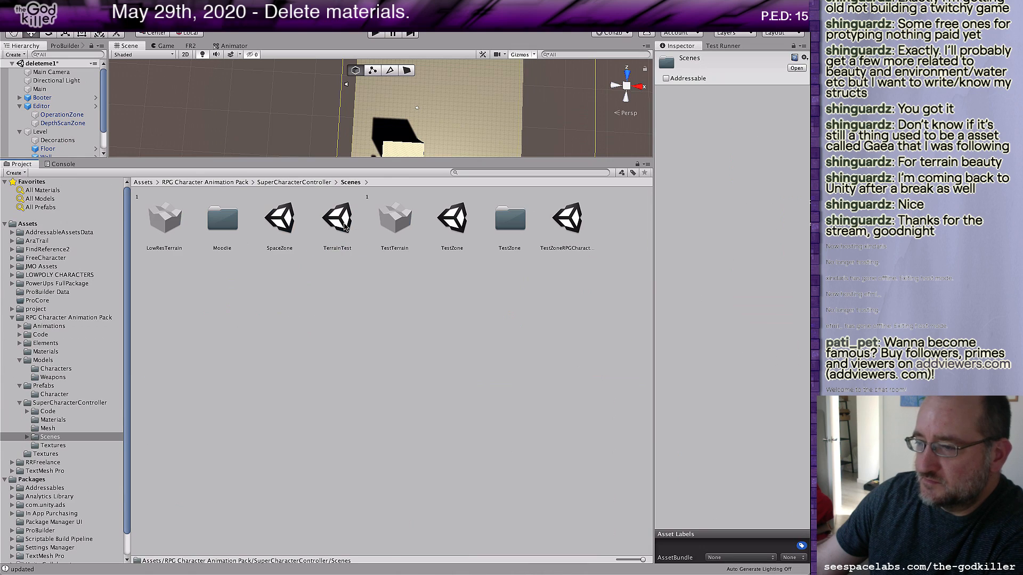
{"action": "left_click", "coordinate": [297, 223]}
{"action": "left_click", "coordinate": [348, 215], "text": "super"}
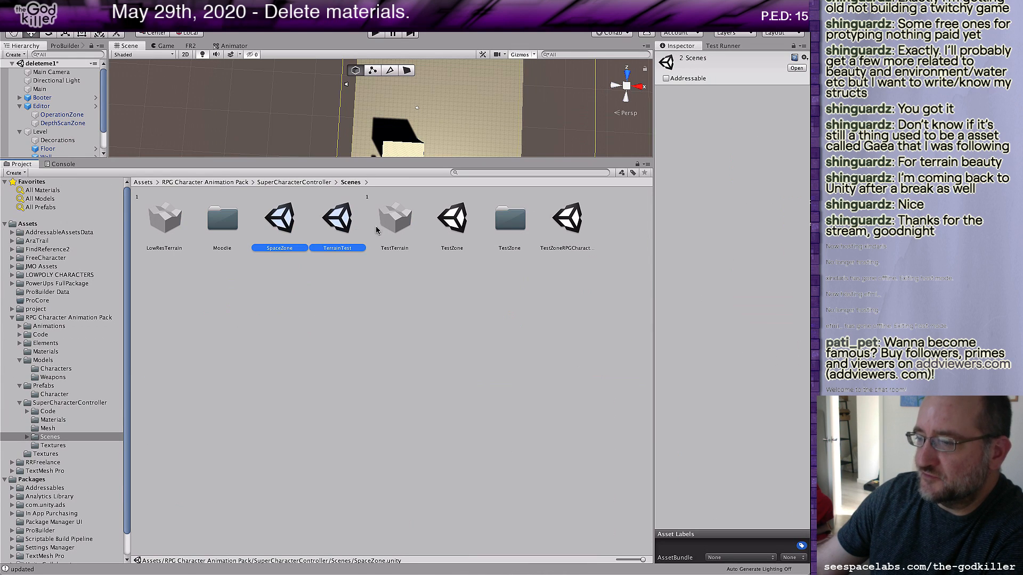
{"action": "left_click", "coordinate": [442, 234], "text": "super"}
{"action": "left_click", "coordinate": [562, 220], "text": "super"}
{"action": "right_click", "coordinate": [563, 218]}
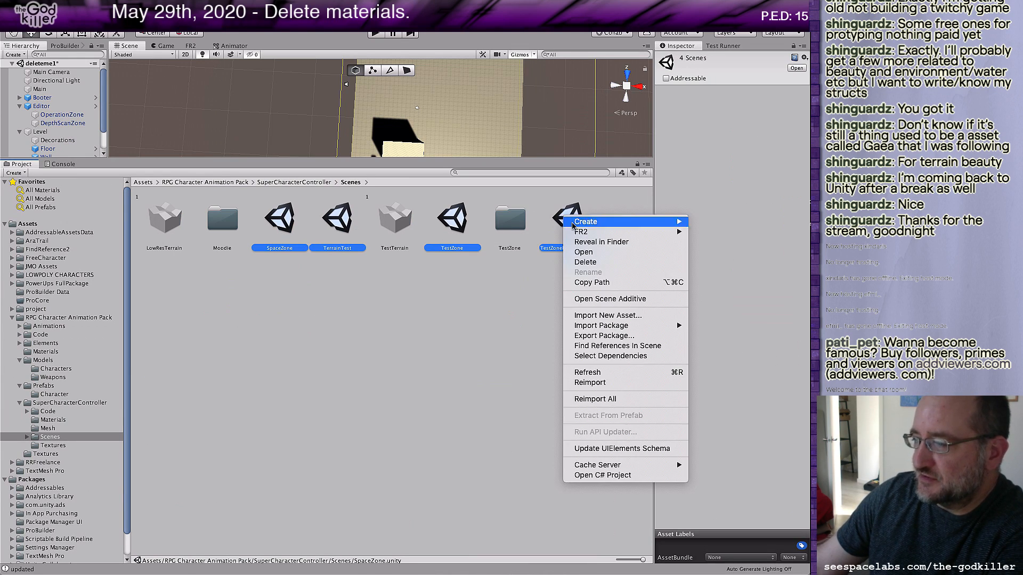
{"action": "left_click", "coordinate": [594, 262]}
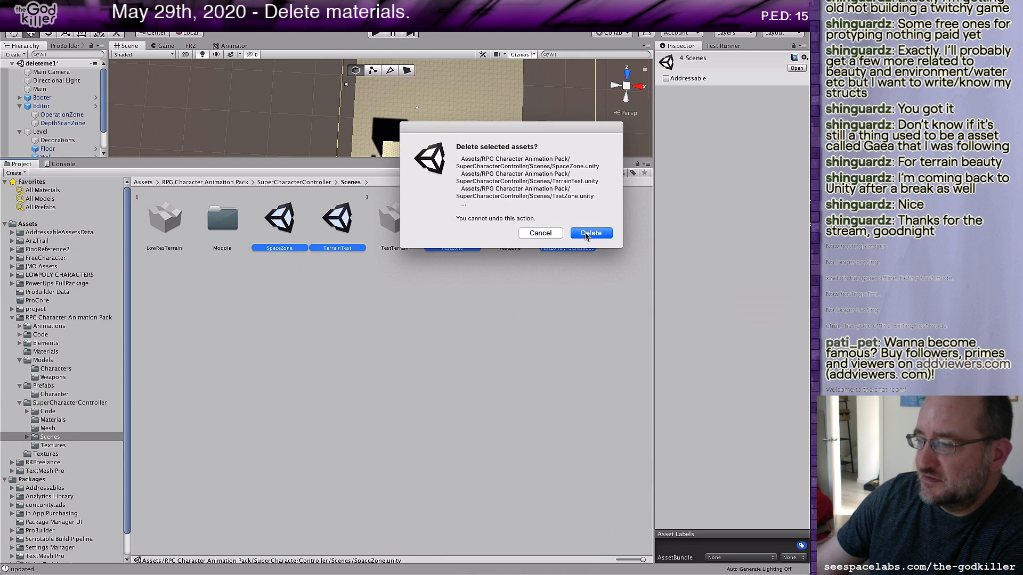
{"action": "left_click", "coordinate": [587, 232]}
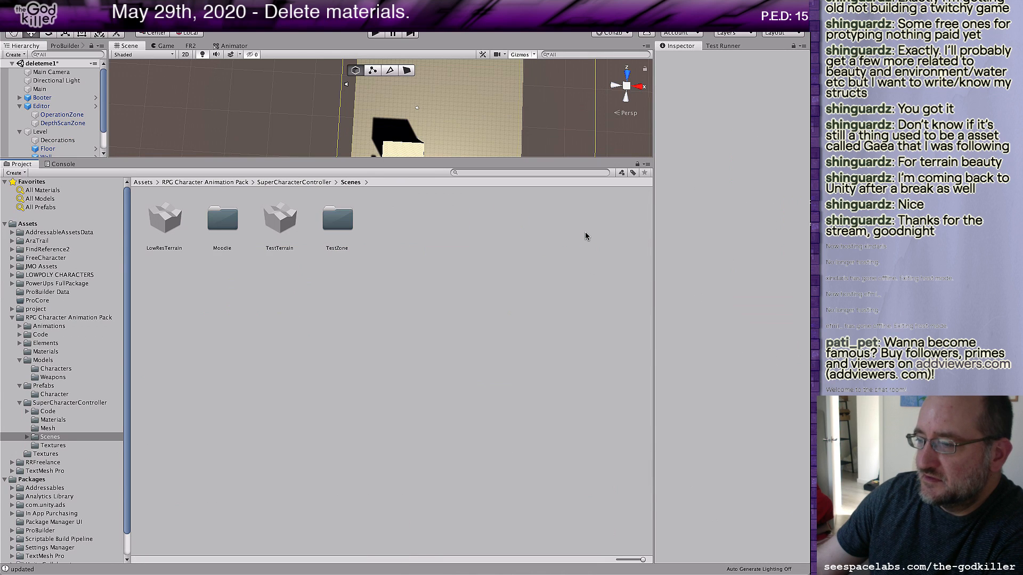
Step: Delete the TestTerrain and LowResTerrain assets from the Scenes folder under SuperCharacterController
{"action": "left_click", "coordinate": [280, 219]}
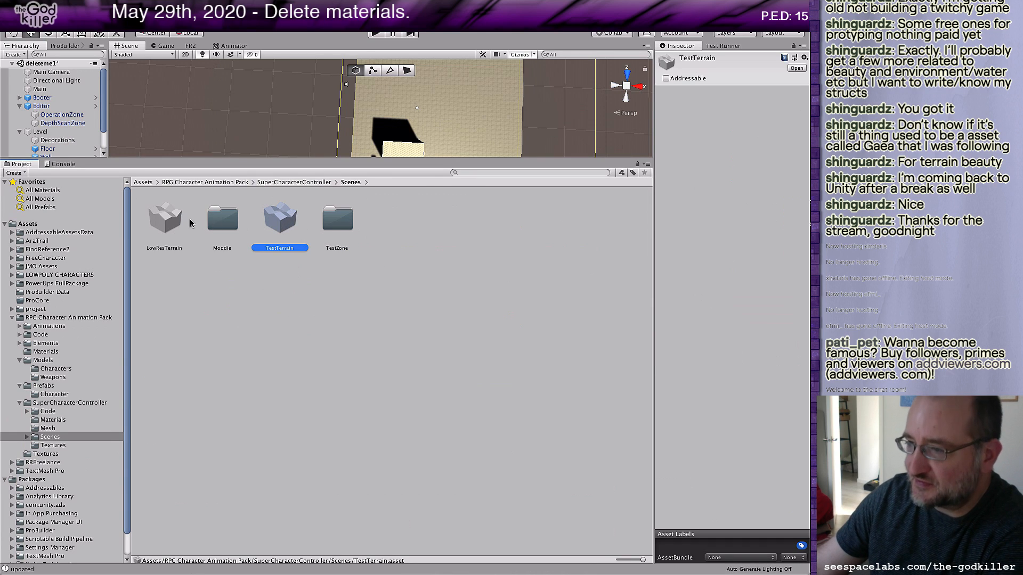
{"action": "left_click", "coordinate": [167, 222], "text": "super"}
{"action": "right_click", "coordinate": [166, 219]}
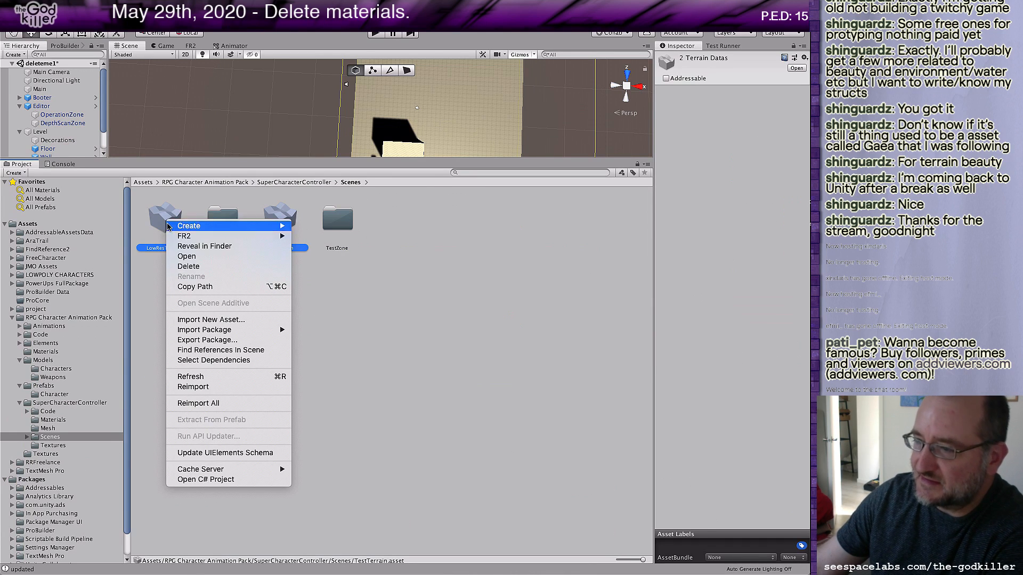
{"action": "left_click", "coordinate": [197, 267]}
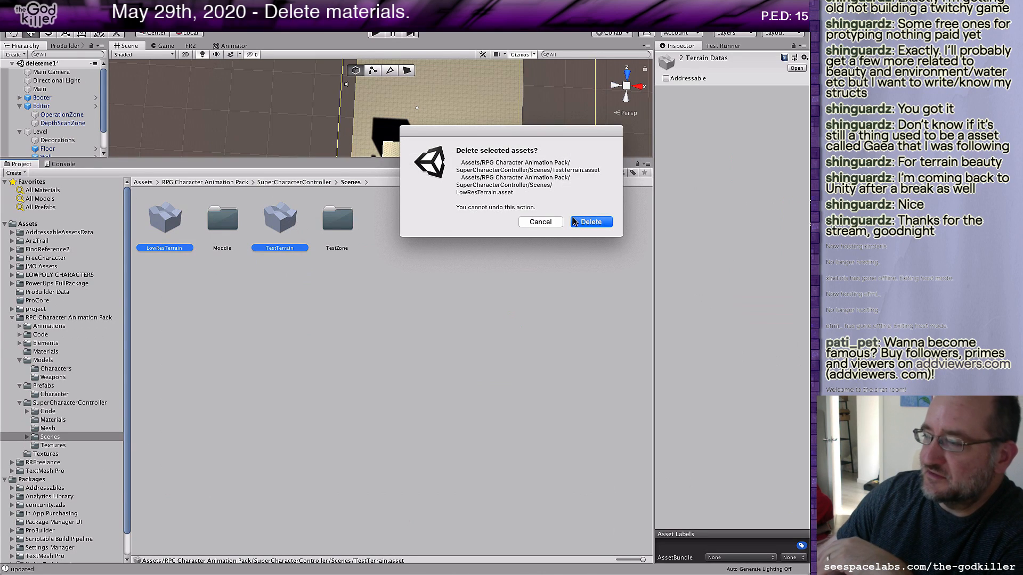
{"action": "left_click", "coordinate": [591, 222]}
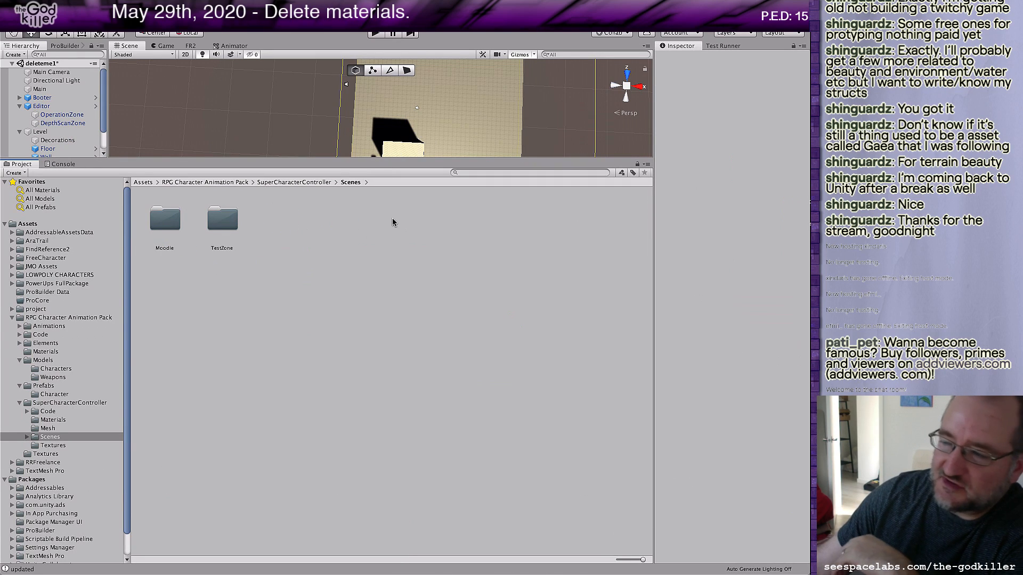
Step: Delete the ReflectionProbe-0 and SkyboxProbe-0 cubemaps from the TestZone subfolder of Scenes
{"action": "double_click", "coordinate": [222, 221]}
{"action": "left_click", "coordinate": [230, 229]}
{"action": "left_click", "coordinate": [273, 230], "text": "super"}
{"action": "right_click", "coordinate": [272, 232]}
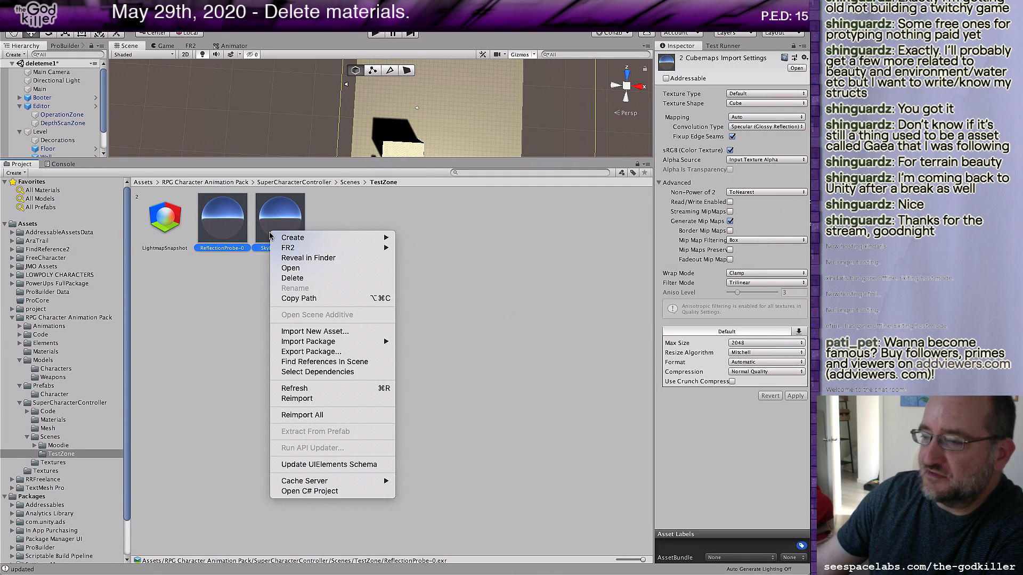
{"action": "left_click", "coordinate": [306, 278]}
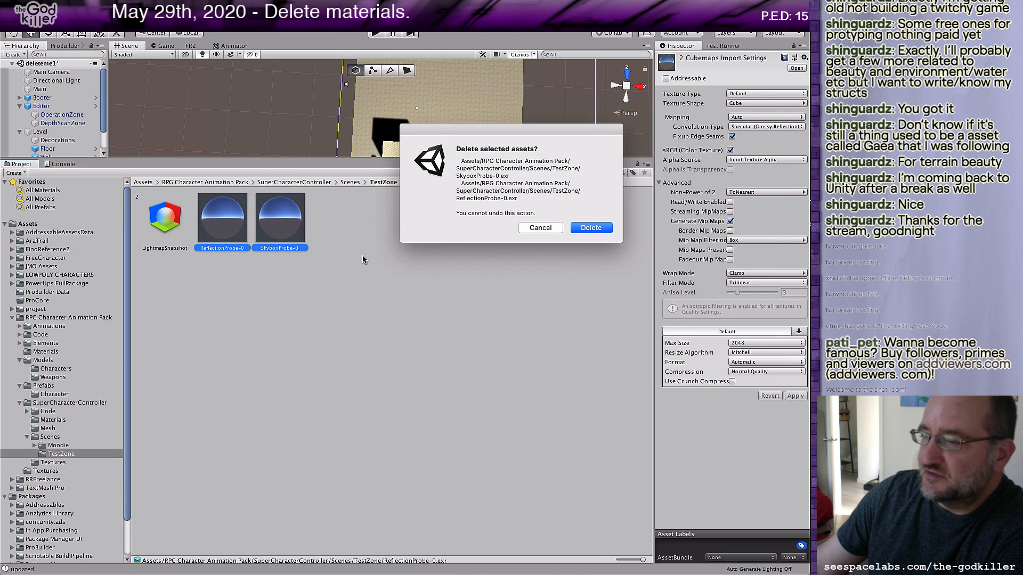
{"action": "left_click", "coordinate": [590, 228]}
Step: Return to the Scenes folder and delete the TestZoneMoodie scene from its Moodie subfolder
{"action": "left_click", "coordinate": [351, 182]}
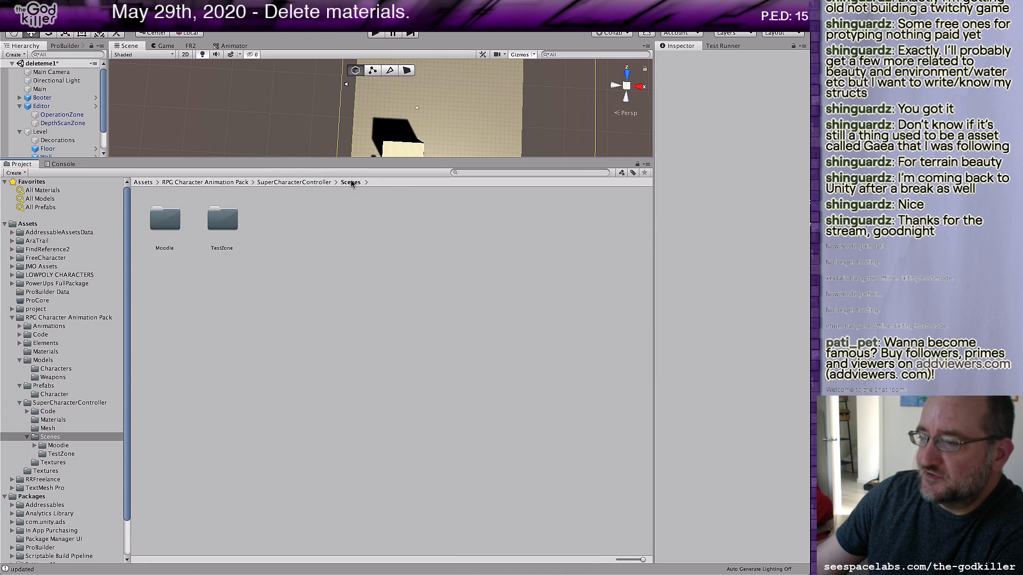
{"action": "double_click", "coordinate": [165, 218]}
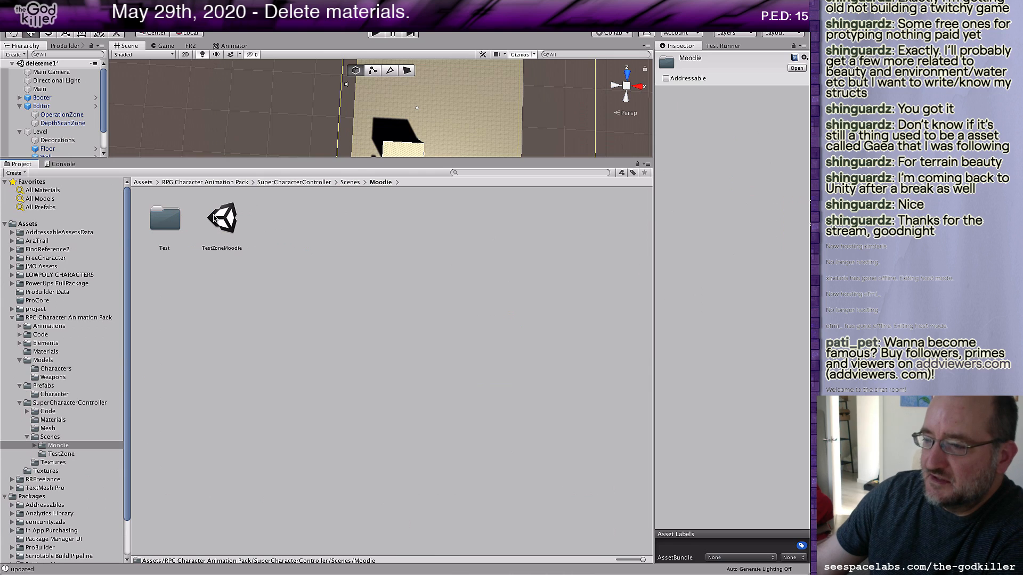
{"action": "left_click", "coordinate": [224, 221]}
{"action": "right_click", "coordinate": [224, 222]}
{"action": "left_click", "coordinate": [250, 265]}
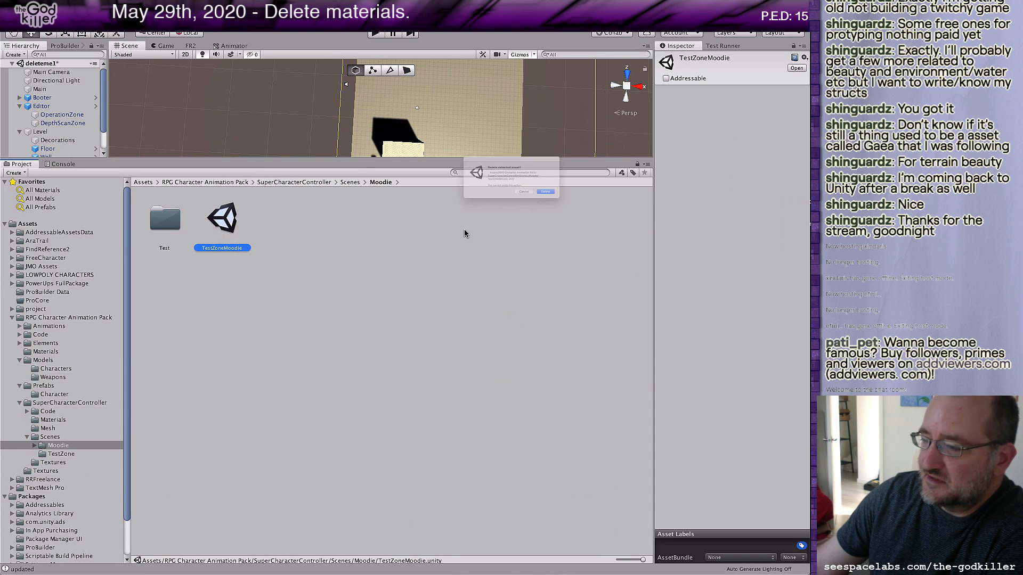
{"action": "left_click", "coordinate": [592, 211]}
Step: Delete the TestZone scene from the Test folder inside Moodie
{"action": "double_click", "coordinate": [160, 226]}
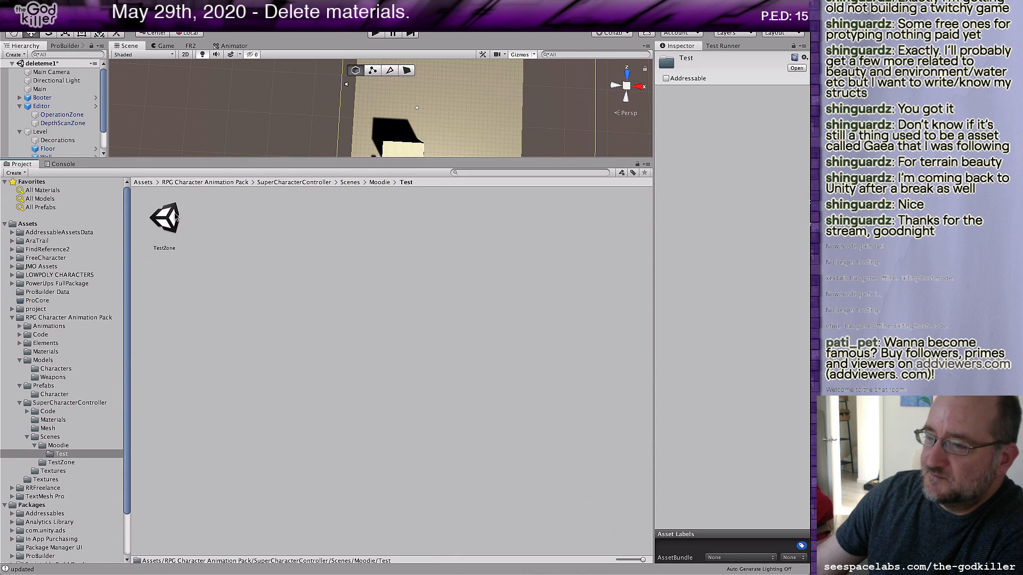
{"action": "right_click", "coordinate": [171, 218]}
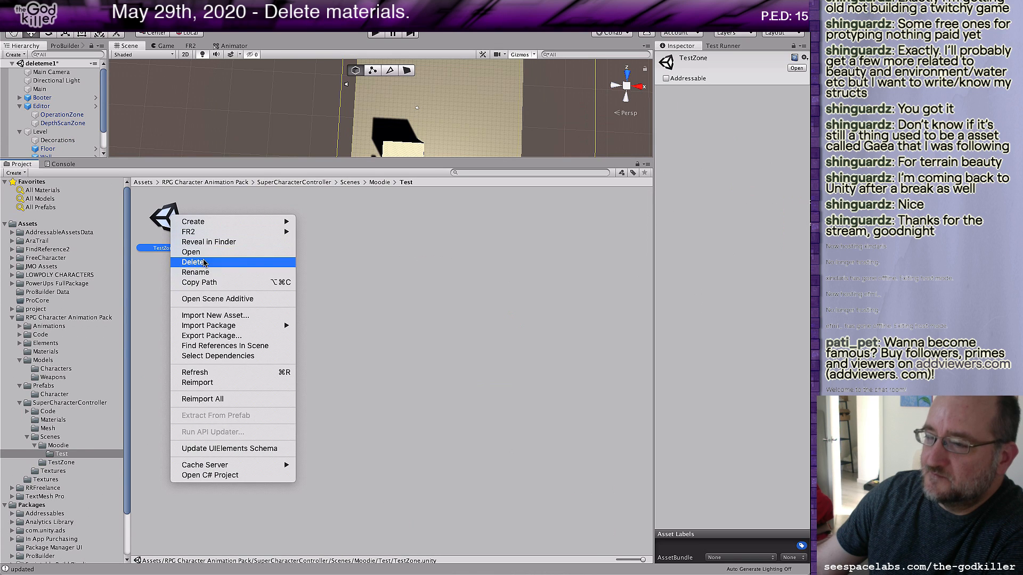
{"action": "left_click", "coordinate": [204, 262]}
{"action": "left_click", "coordinate": [577, 211]}
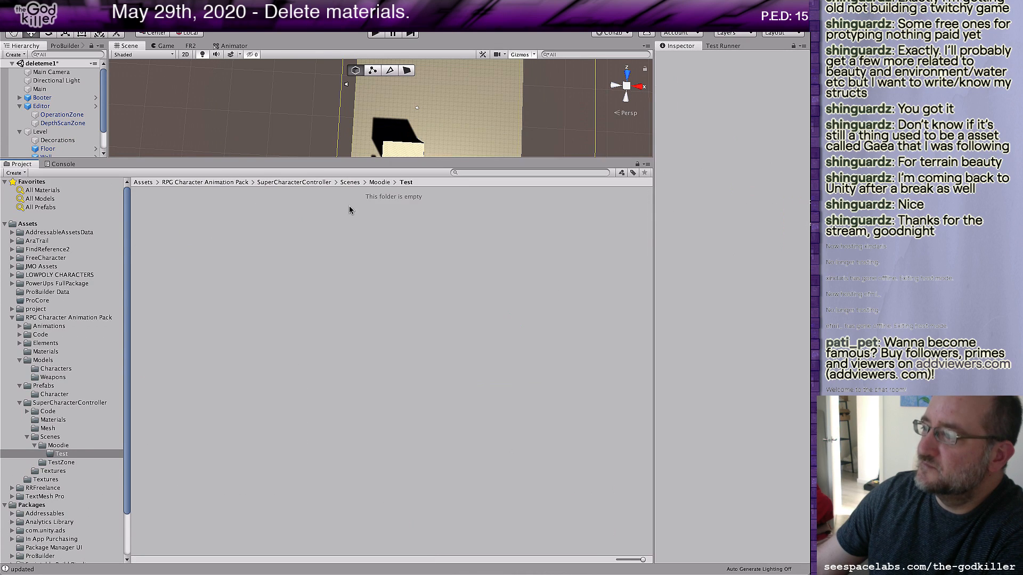
Step: Go back to the Moodie folder and delete its empty Test subfolder
{"action": "left_click", "coordinate": [379, 183]}
{"action": "right_click", "coordinate": [170, 229]}
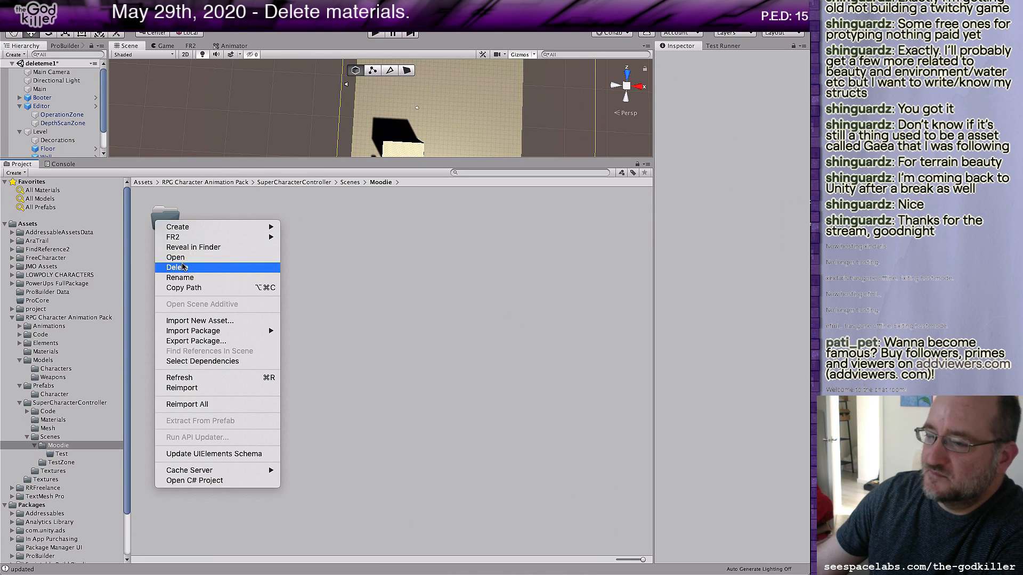
{"action": "left_click", "coordinate": [187, 265]}
{"action": "left_click", "coordinate": [592, 206]}
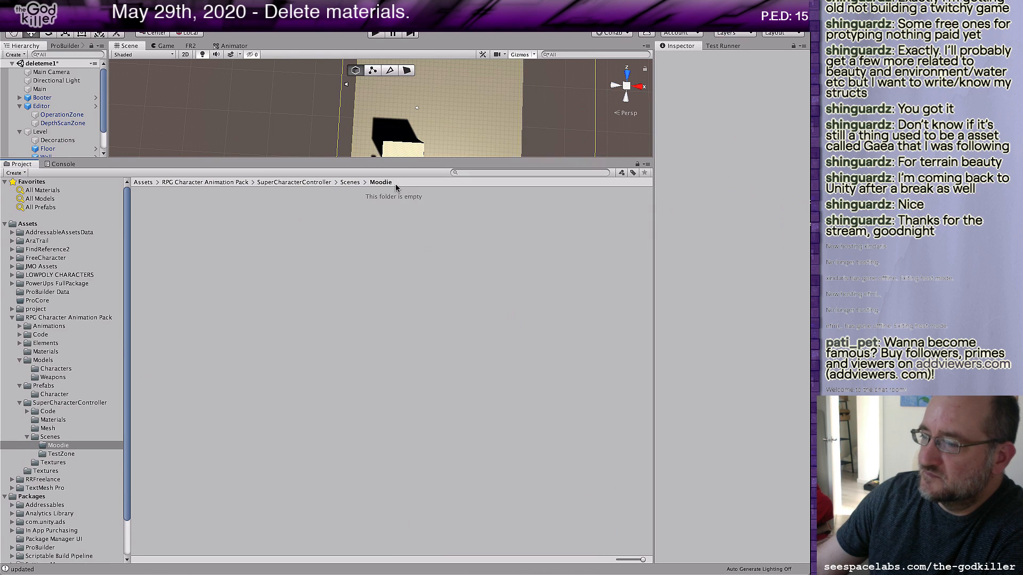
Step: Delete the LightmapSnapshot asset from the TestZone subfolder of Scenes
{"action": "left_click", "coordinate": [350, 182]}
{"action": "double_click", "coordinate": [218, 219]}
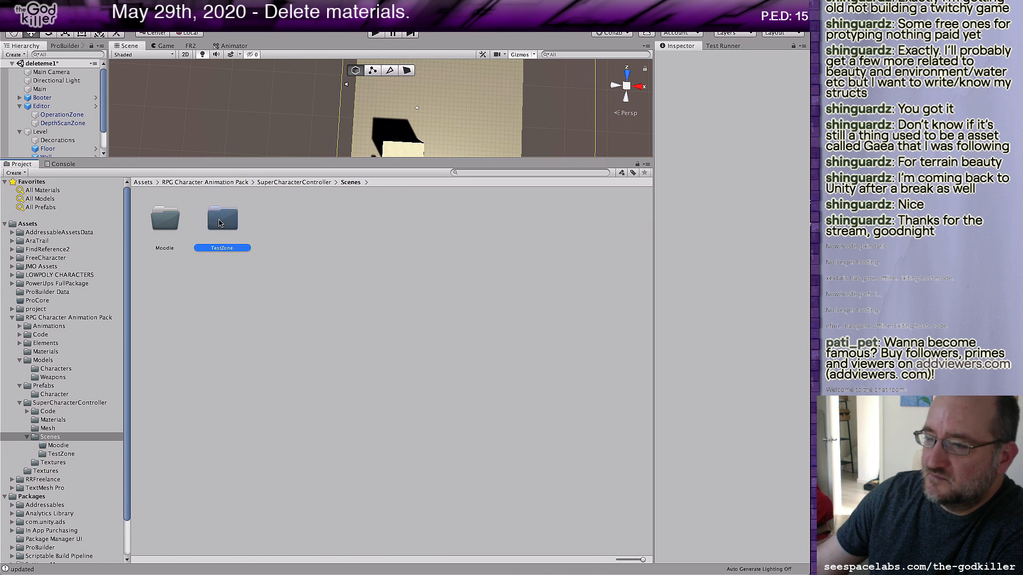
{"action": "left_click", "coordinate": [162, 227]}
{"action": "right_click", "coordinate": [163, 228]}
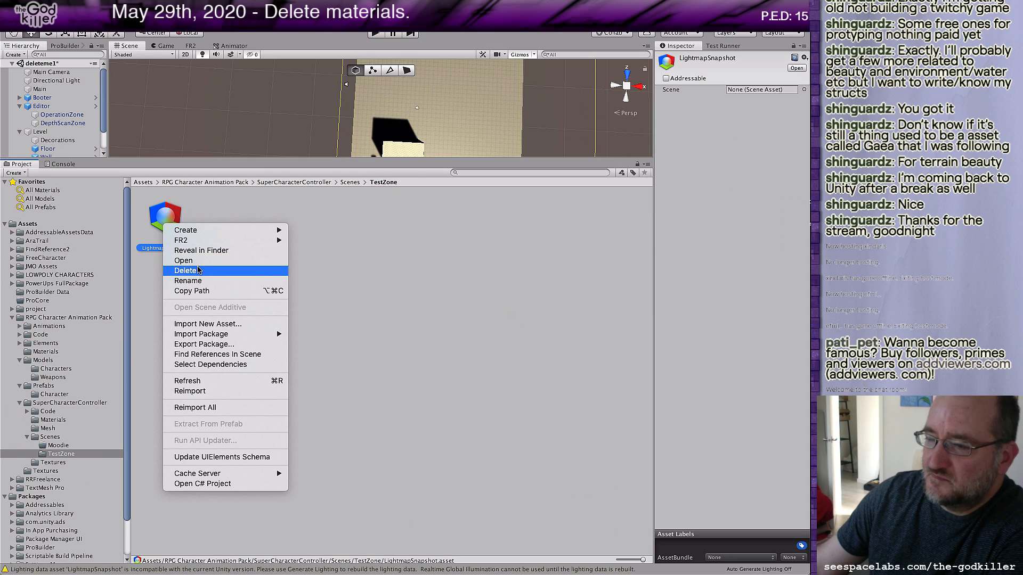
{"action": "left_click", "coordinate": [194, 270]}
{"action": "left_click", "coordinate": [586, 211]}
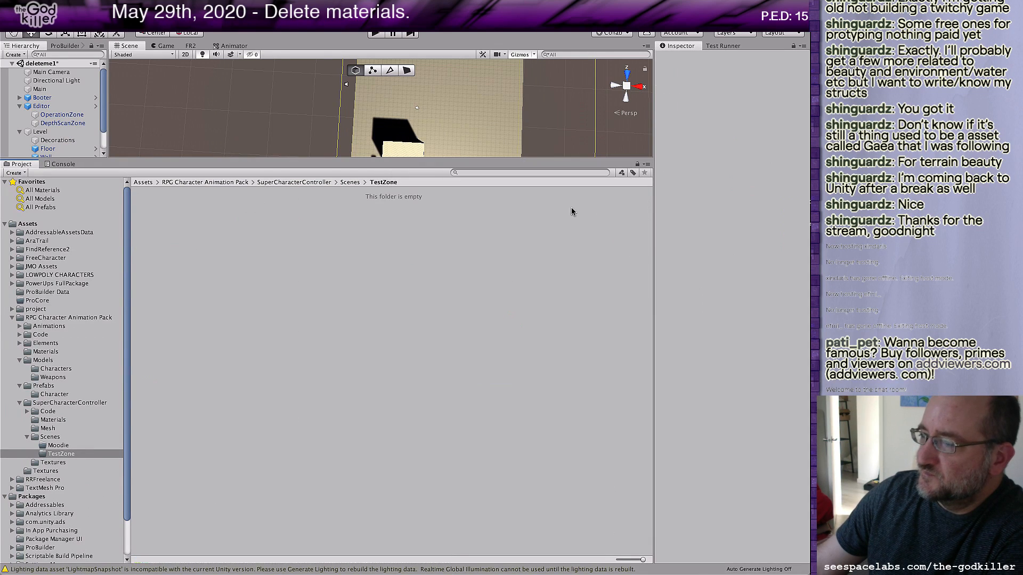
Step: Return to the Scenes folder and delete its empty TestZone subfolder
{"action": "left_click", "coordinate": [350, 183]}
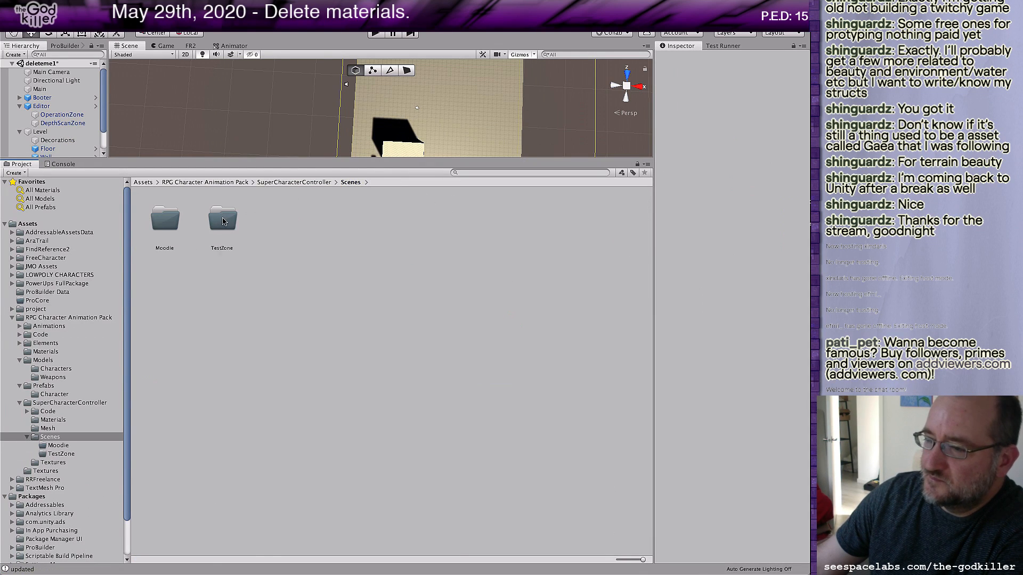
{"action": "right_click", "coordinate": [223, 221]}
{"action": "left_click", "coordinate": [239, 264]}
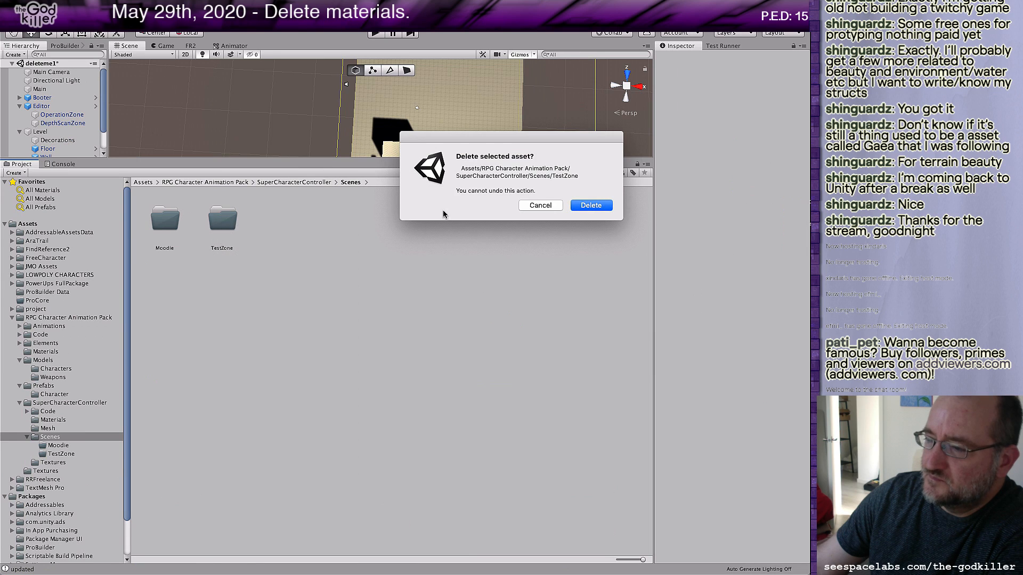
{"action": "left_click", "coordinate": [593, 207]}
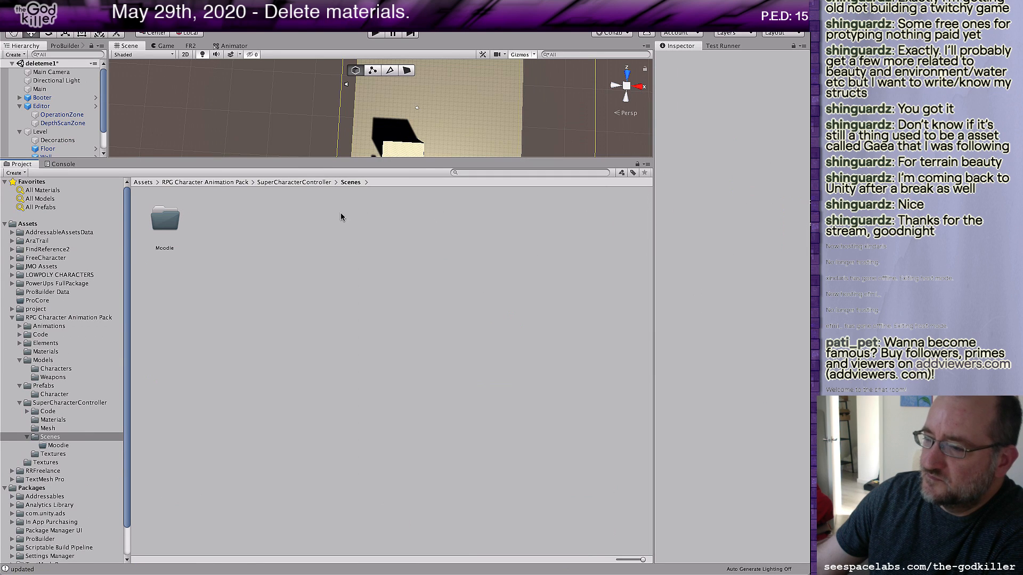
Step: Check that the Moodie folder is empty and delete the whole Scenes folder under SuperCharacterController
{"action": "double_click", "coordinate": [166, 219]}
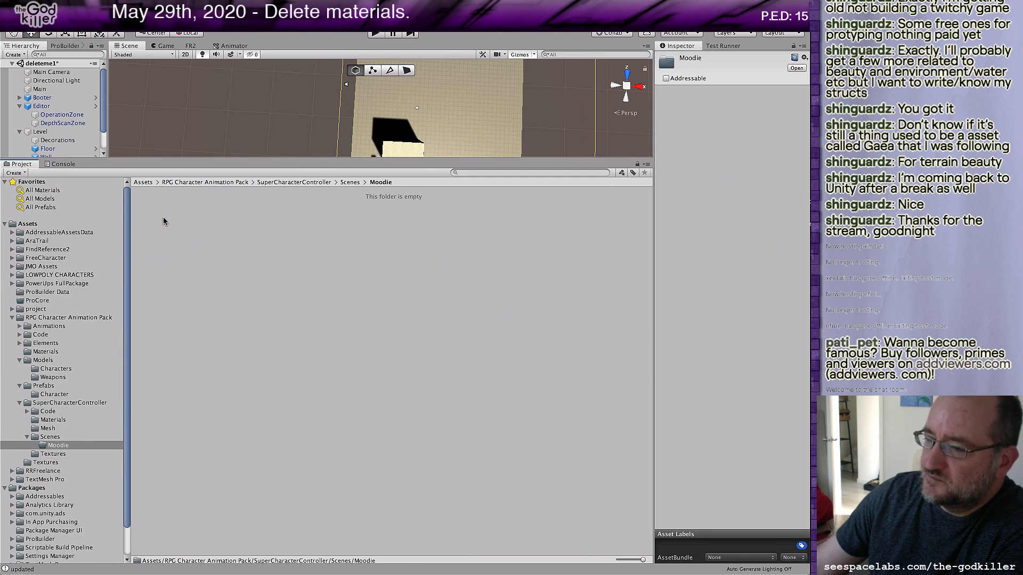
{"action": "left_click", "coordinate": [313, 183]}
{"action": "right_click", "coordinate": [336, 222]}
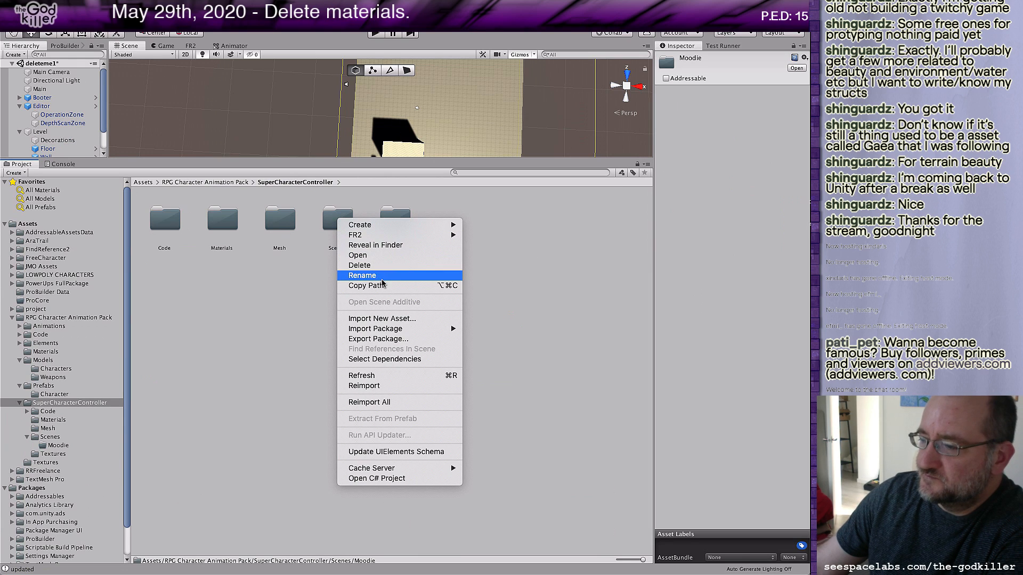
{"action": "left_click", "coordinate": [372, 265]}
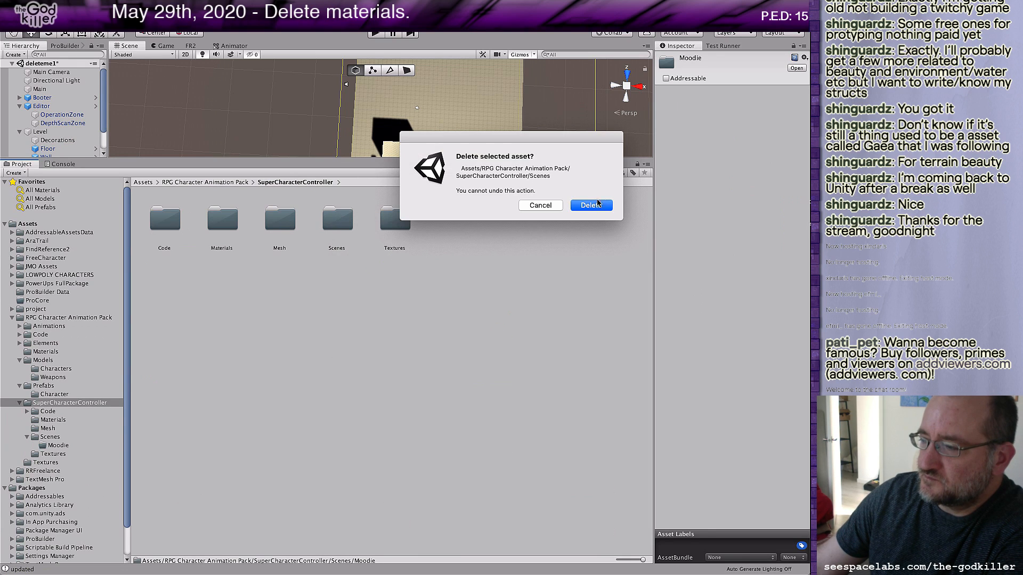
{"action": "left_click", "coordinate": [597, 204]}
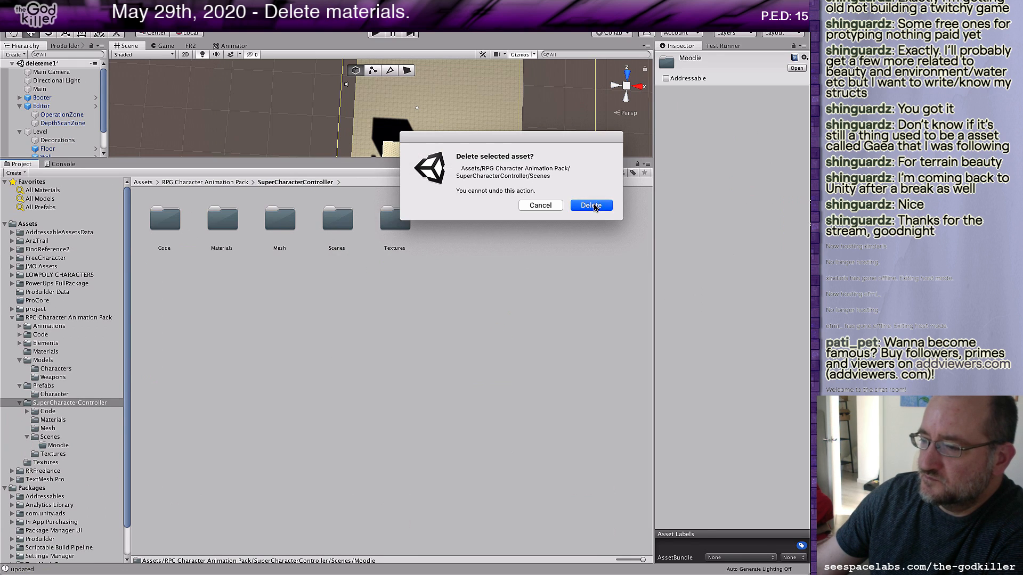
Step: Delete the DemoZone and SphereDemoLevel models from the Mesh folder under SuperCharacterController
{"action": "double_click", "coordinate": [270, 216]}
{"action": "left_click", "coordinate": [232, 229]}
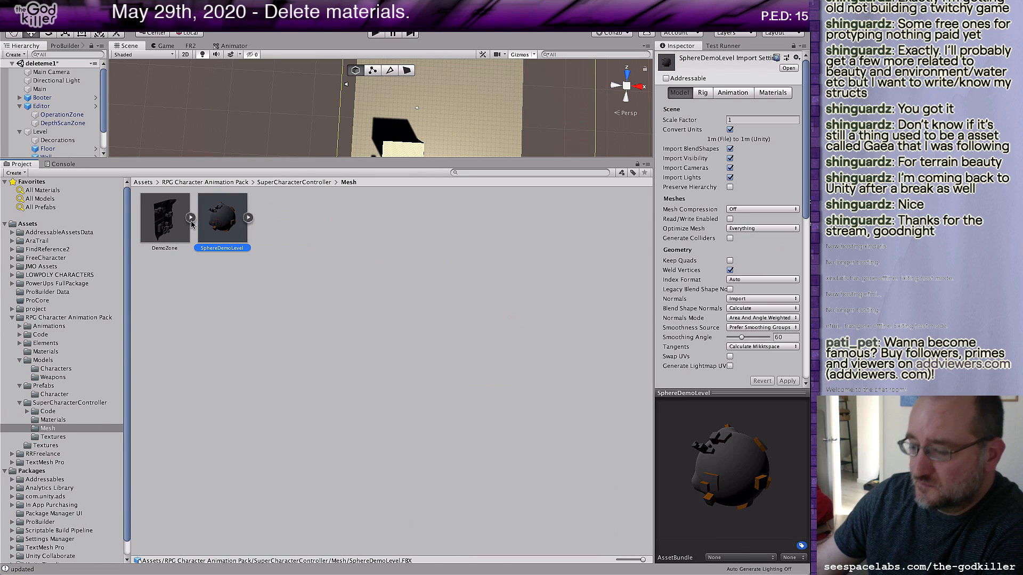
{"action": "left_click", "coordinate": [150, 224], "text": "shift"}
{"action": "right_click", "coordinate": [160, 217]}
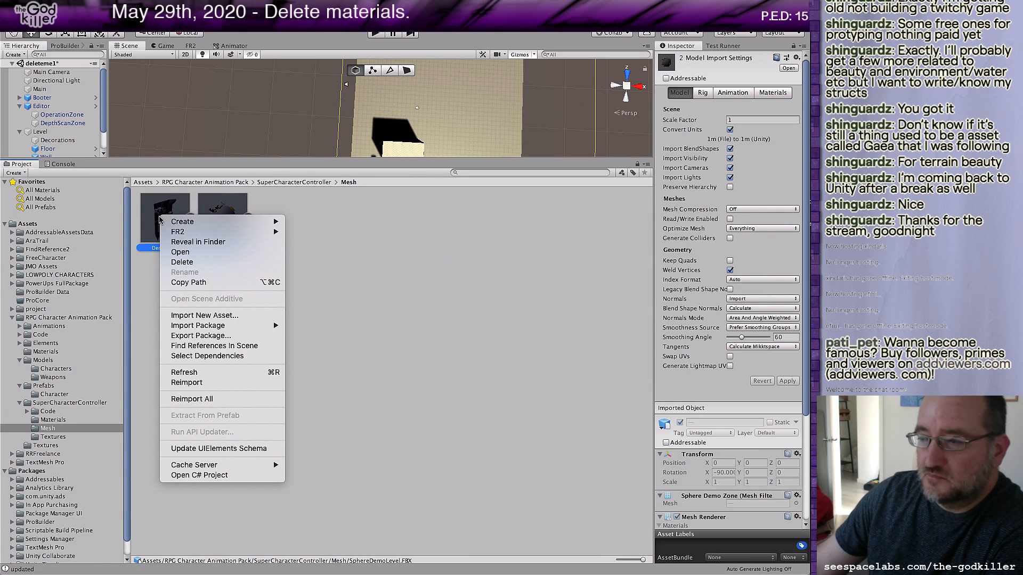
{"action": "left_click", "coordinate": [190, 262]}
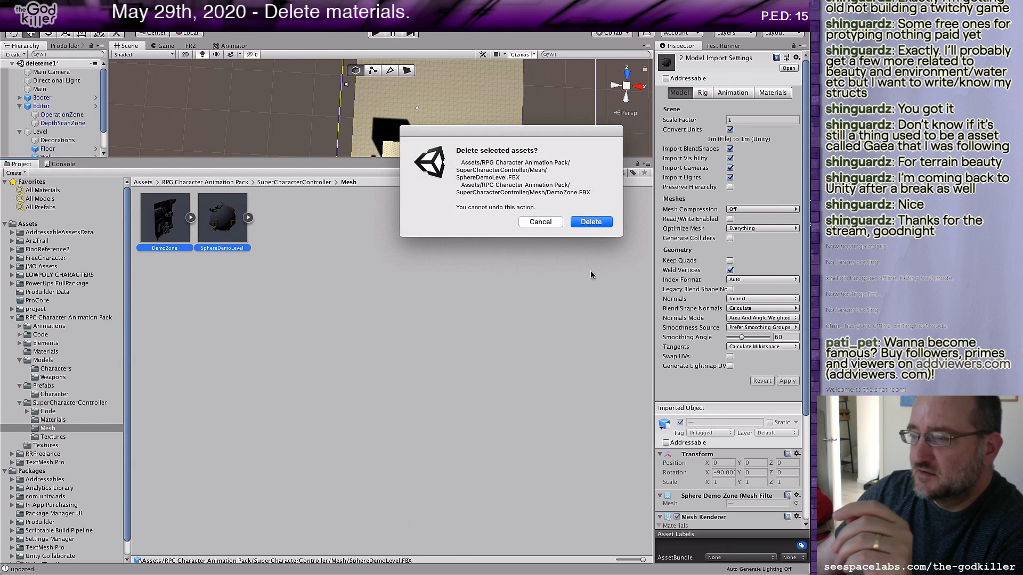
{"action": "left_click", "coordinate": [591, 222]}
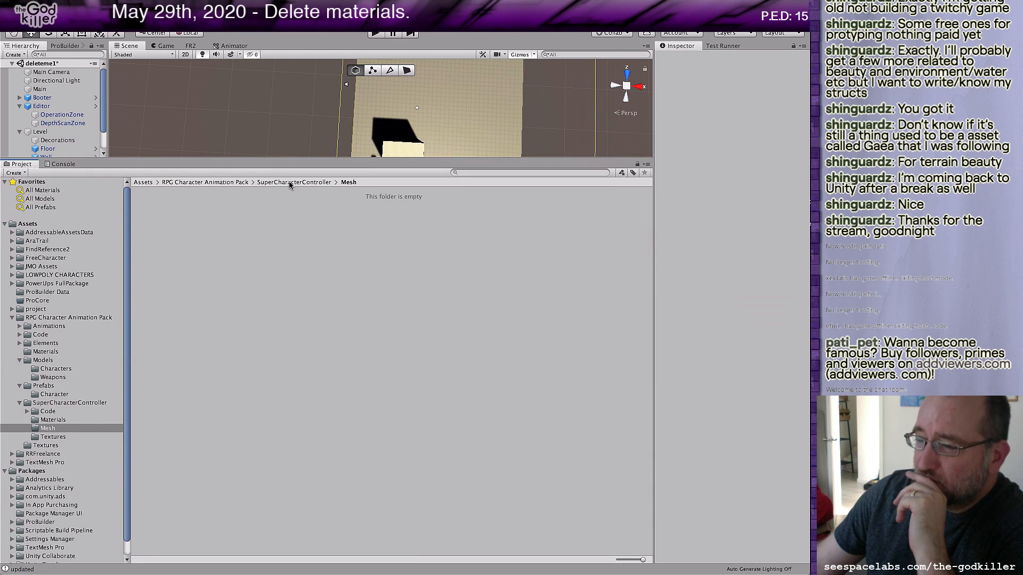
Step: Check the Textures and Mesh folders under SuperCharacterController and delete the empty Mesh folder
{"action": "left_click", "coordinate": [290, 183]}
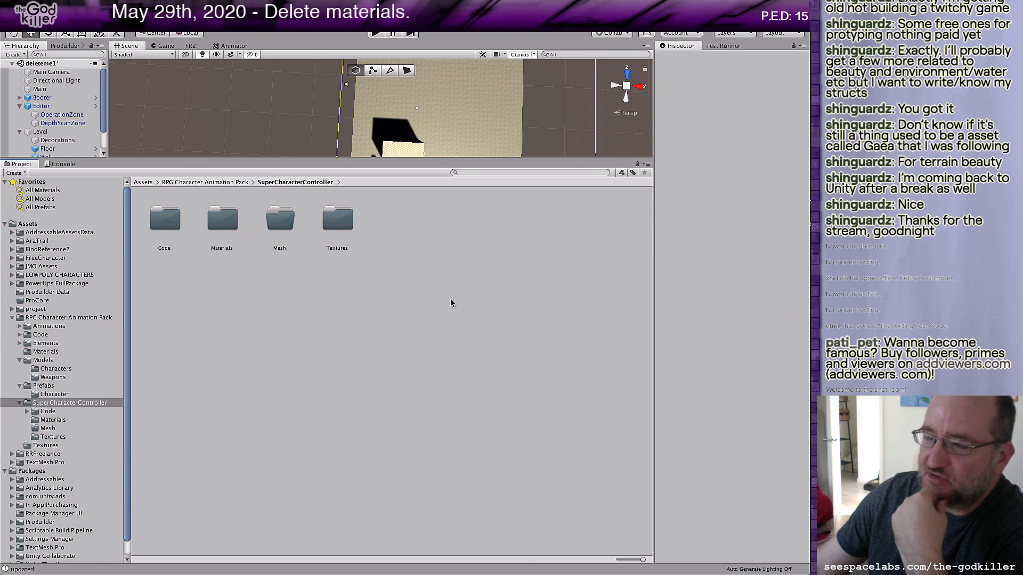
{"action": "double_click", "coordinate": [339, 219]}
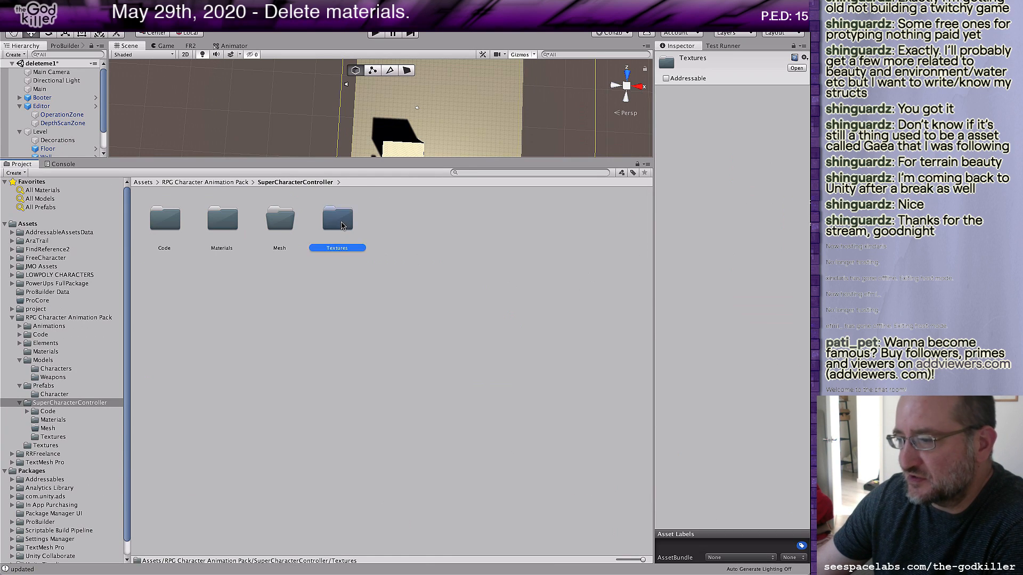
{"action": "left_click", "coordinate": [312, 183]}
{"action": "double_click", "coordinate": [279, 221]}
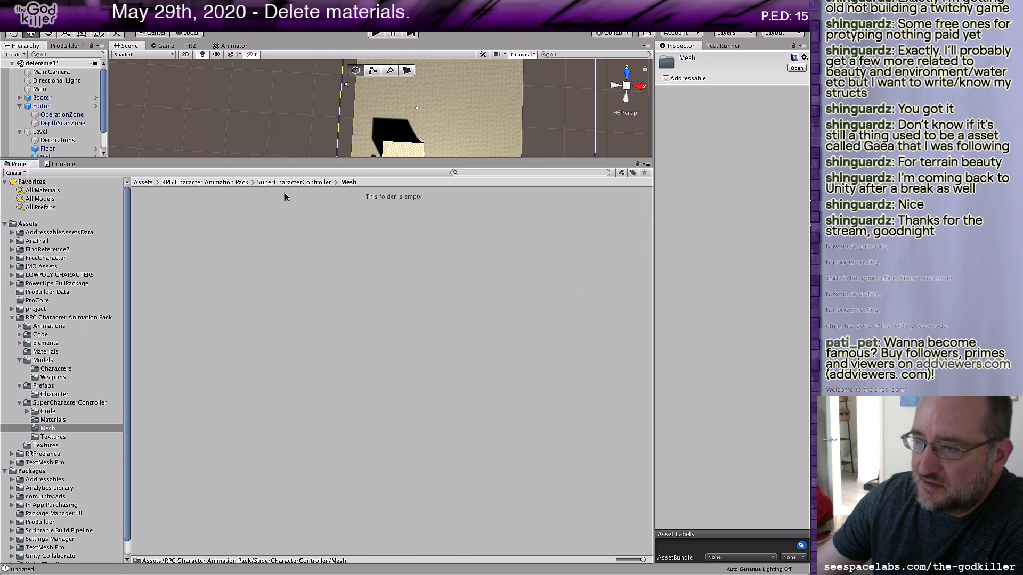
{"action": "left_click", "coordinate": [312, 183]}
{"action": "right_click", "coordinate": [265, 228]}
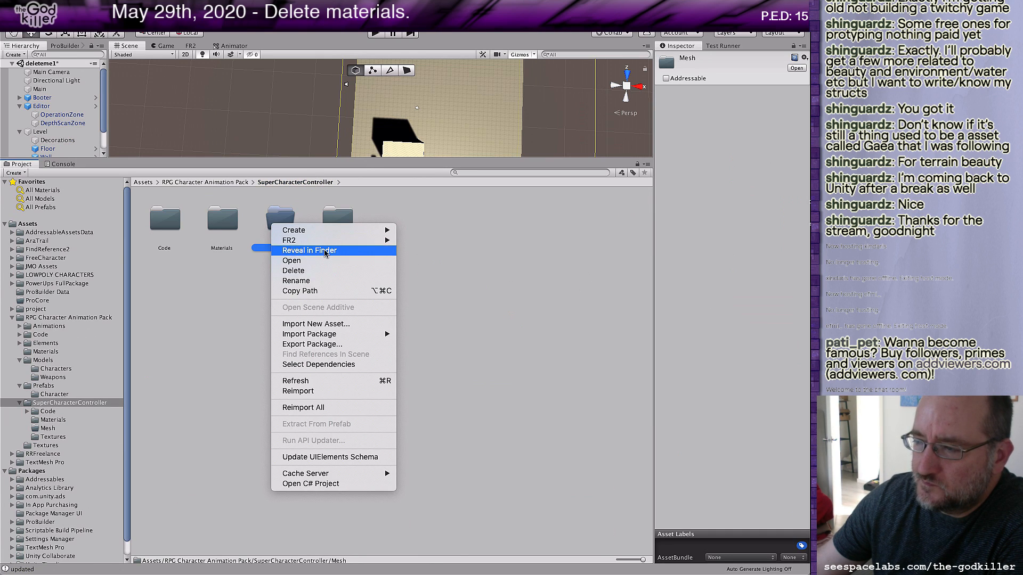
{"action": "left_click", "coordinate": [315, 270]}
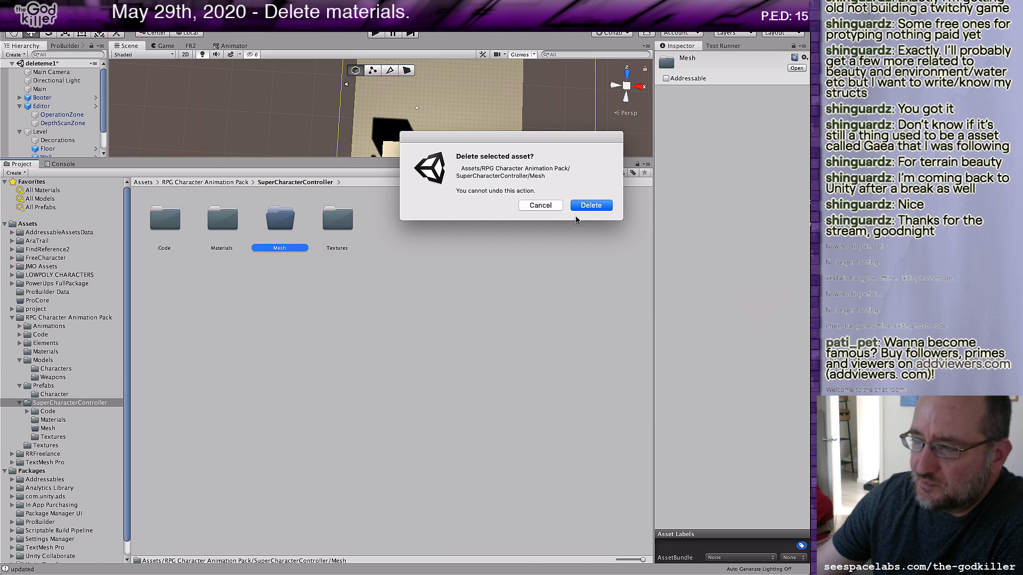
{"action": "left_click", "coordinate": [591, 206]}
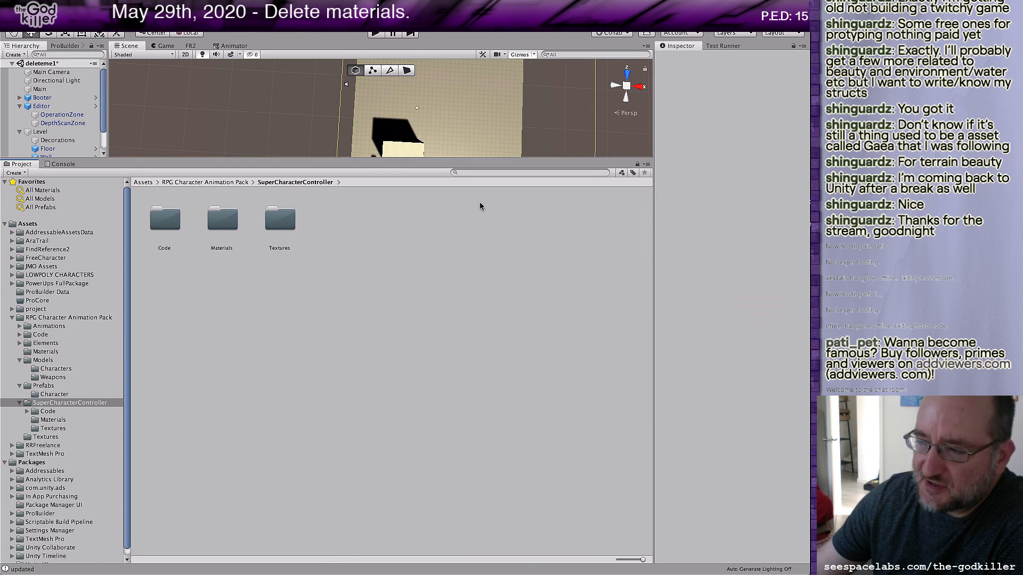
Step: Delete all the materials, from BluePlastic through Shiny, in the Materials folder under SuperCharacterController
{"action": "double_click", "coordinate": [220, 220]}
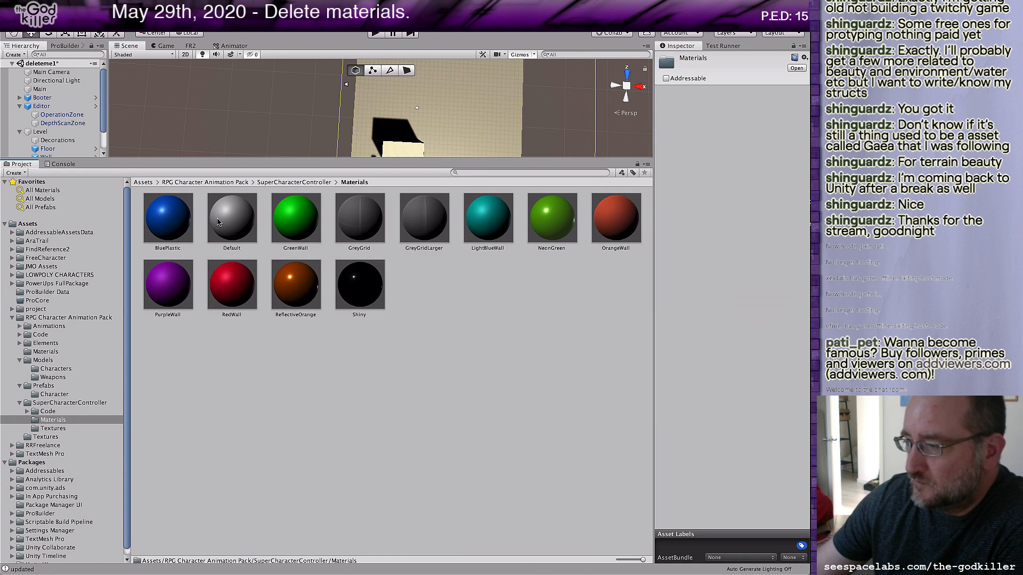
{"action": "left_click", "coordinate": [168, 217]}
{"action": "left_click", "coordinate": [333, 273], "text": "shift"}
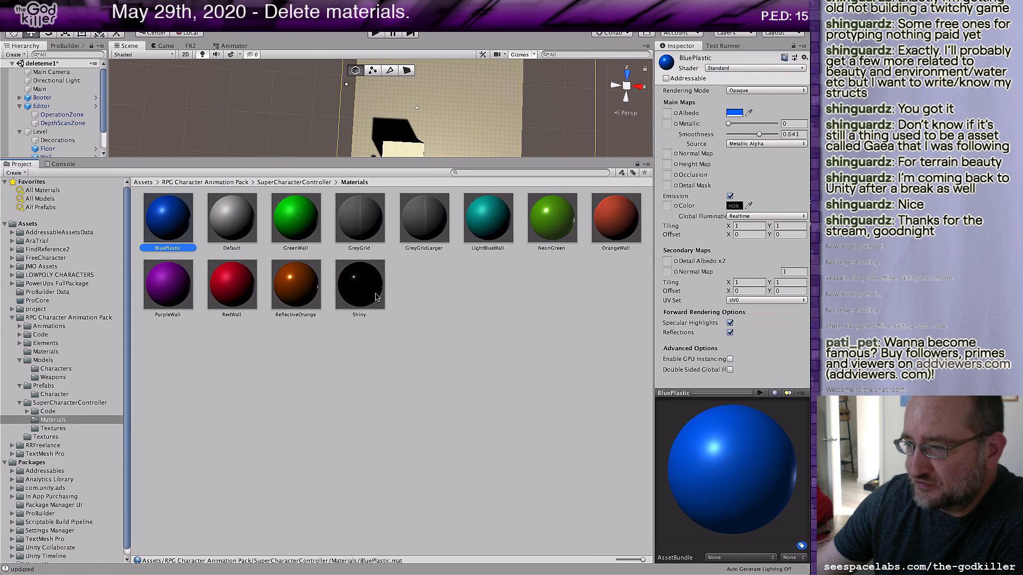
{"action": "right_click", "coordinate": [379, 297]}
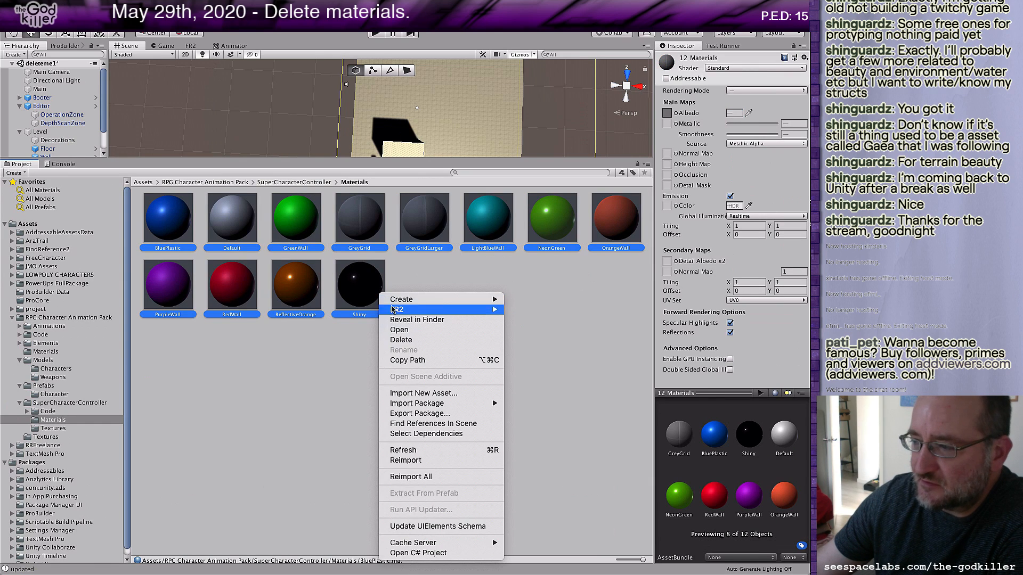
{"action": "left_click", "coordinate": [409, 341]}
{"action": "left_click", "coordinate": [591, 232]}
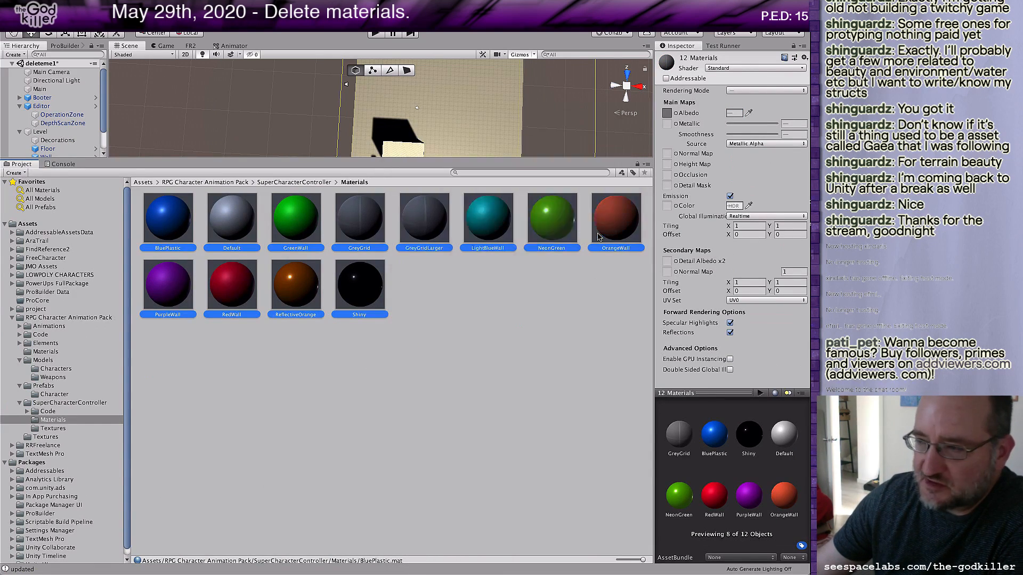
Step: Return to the SuperCharacterController folder and delete its empty Materials folder
{"action": "left_click", "coordinate": [294, 182]}
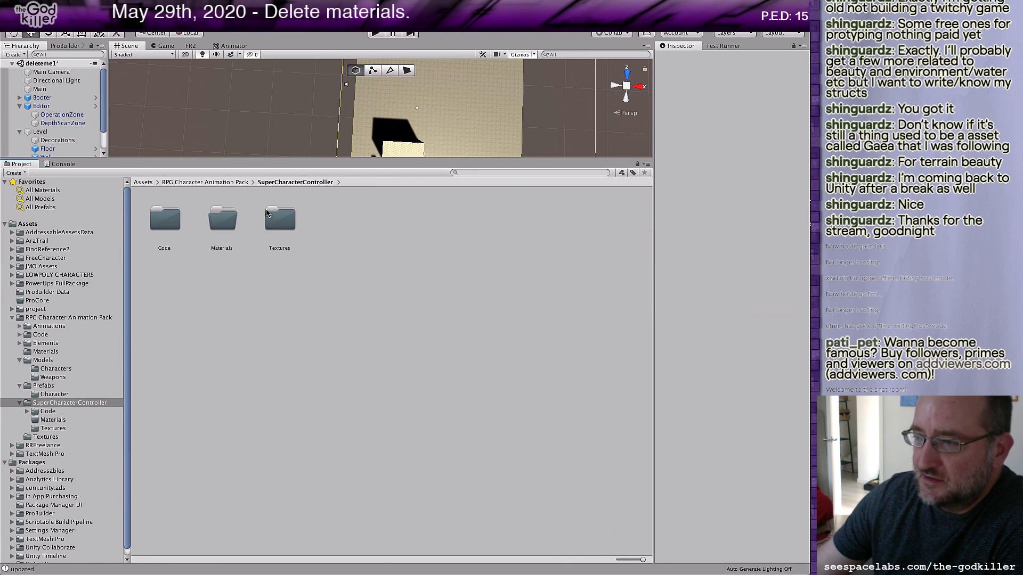
{"action": "right_click", "coordinate": [221, 224]}
{"action": "left_click", "coordinate": [243, 274]}
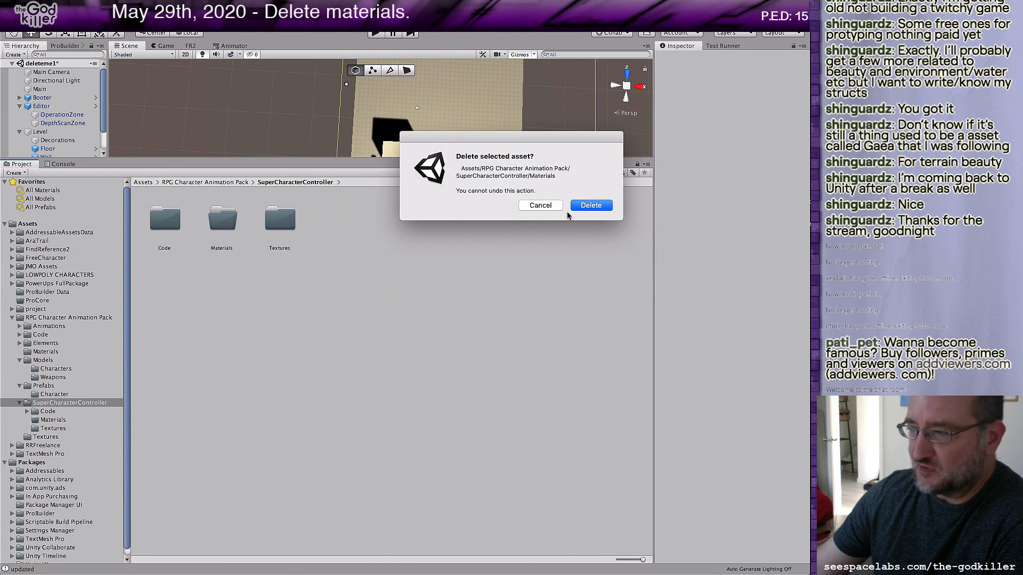
{"action": "left_click", "coordinate": [582, 208]}
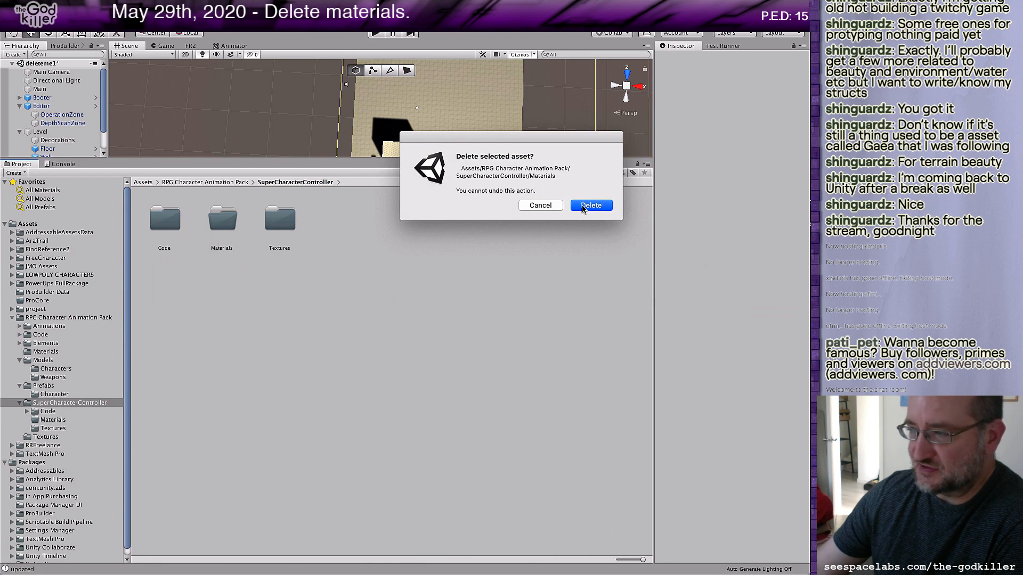
Step: In the Core folder under Code/SuperCharacterController, delete the BruteForceMesh, SuperCollider, SuperCollisionType, SuperMath and SuperStateMachine scripts
{"action": "double_click", "coordinate": [163, 223]}
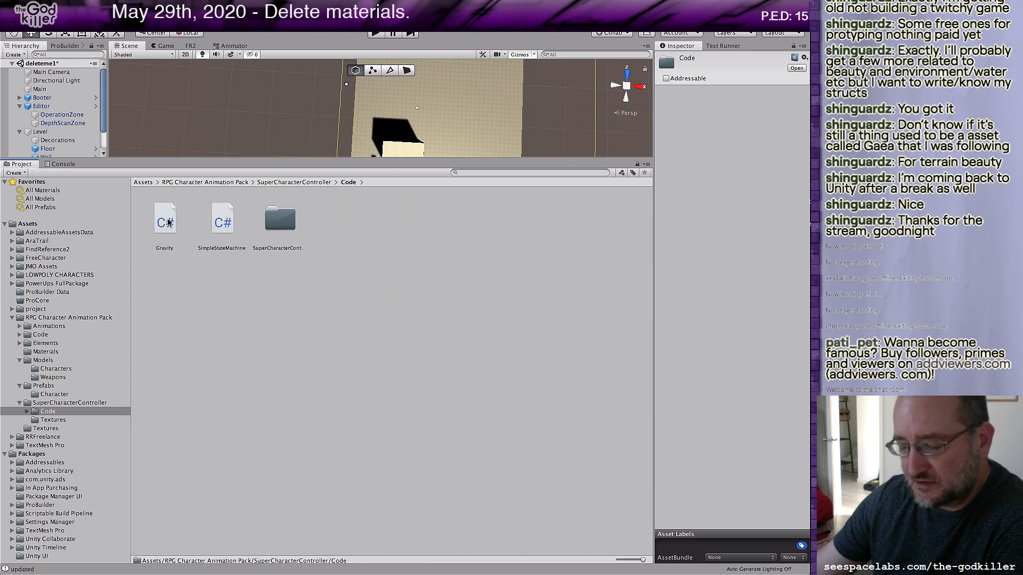
{"action": "left_click", "coordinate": [166, 223]}
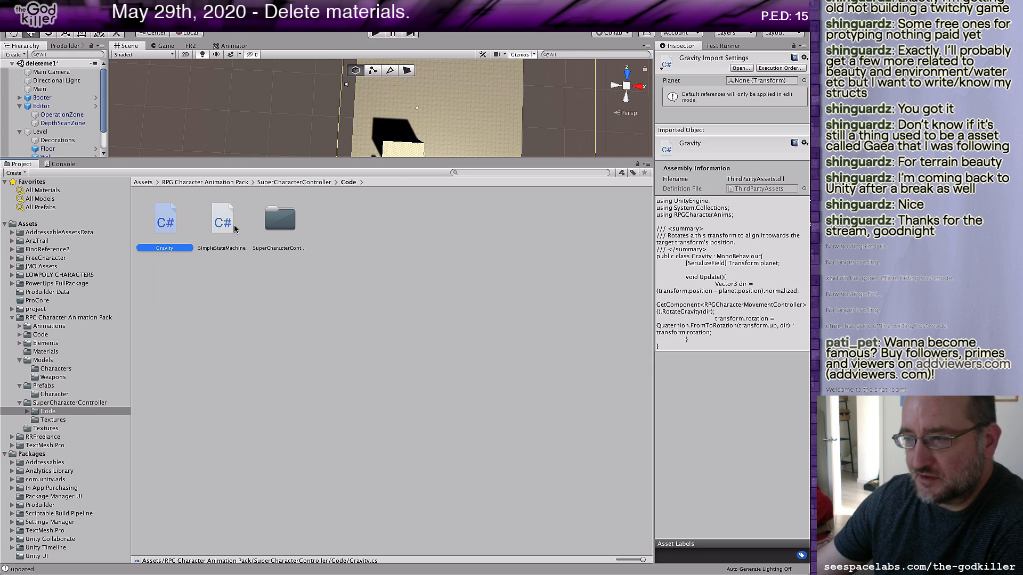
{"action": "double_click", "coordinate": [276, 222]}
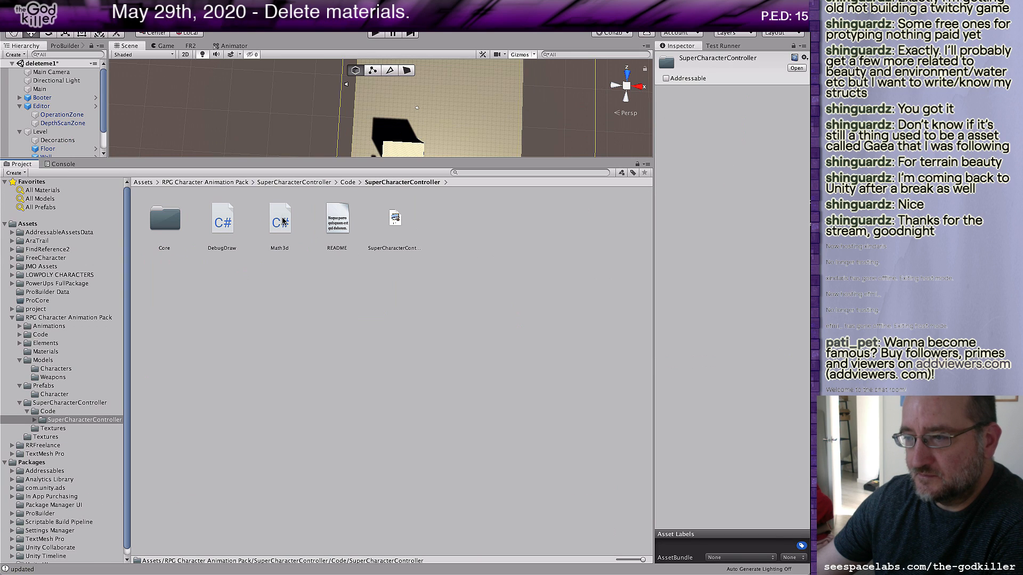
{"action": "double_click", "coordinate": [166, 219]}
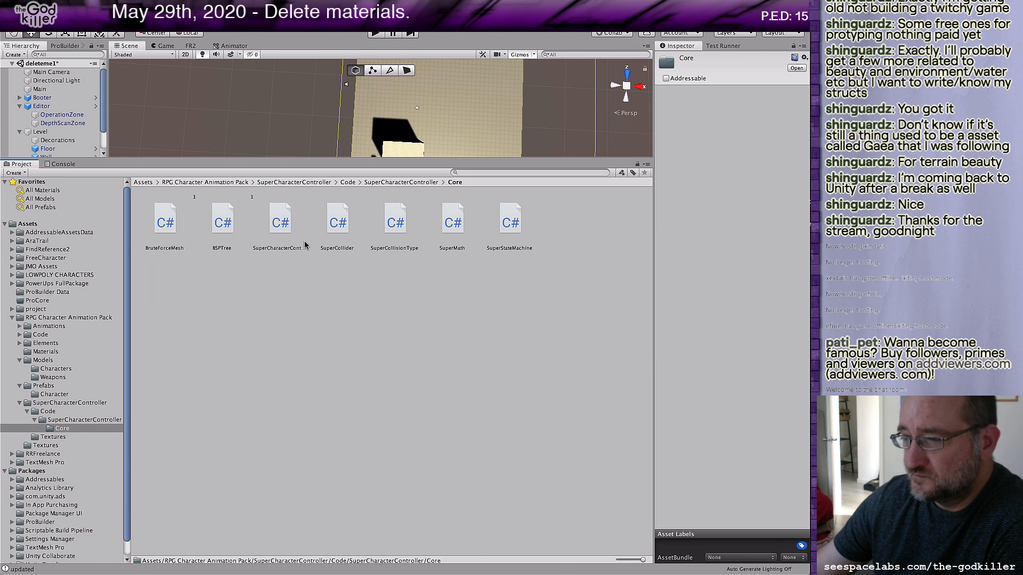
{"action": "left_click", "coordinate": [505, 224], "text": "shift"}
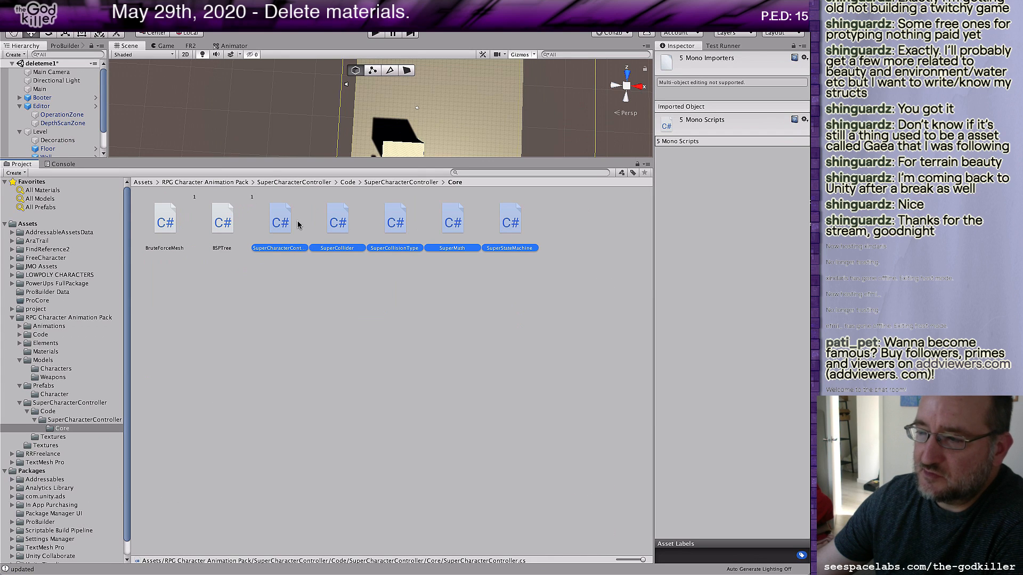
{"action": "right_click", "coordinate": [276, 220]}
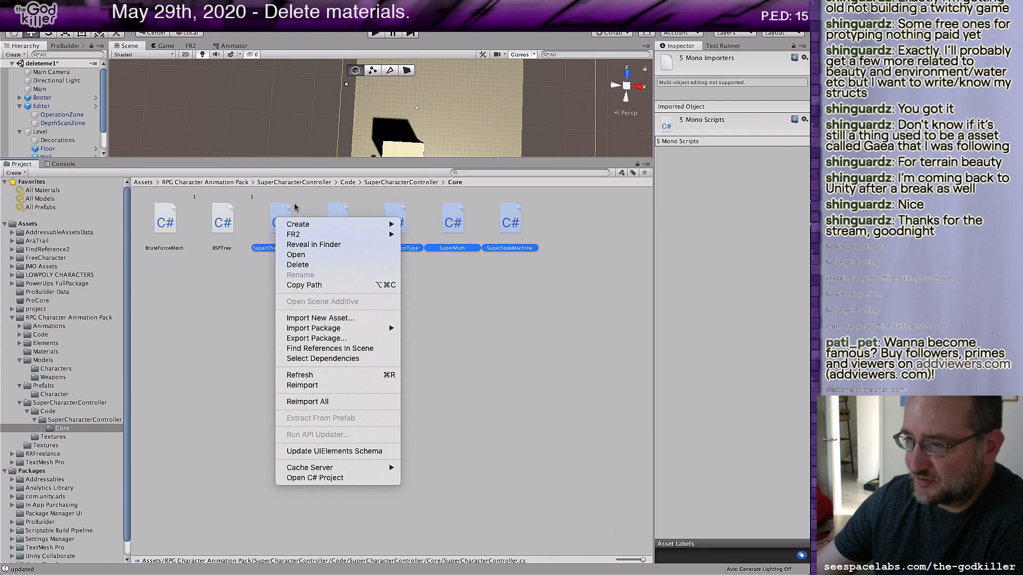
{"action": "left_click", "coordinate": [138, 371]}
{"action": "left_click", "coordinate": [260, 247], "text": "super"}
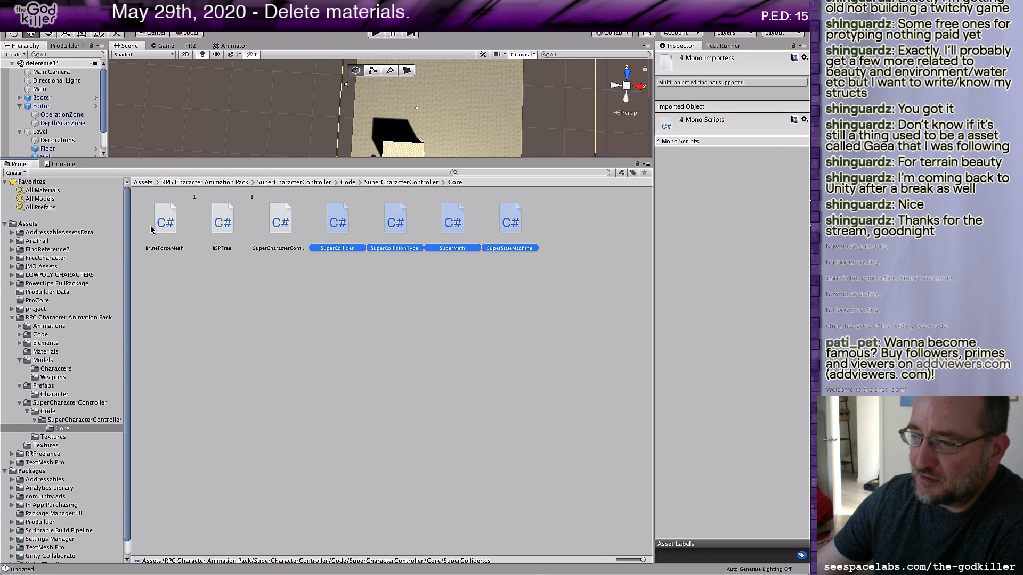
{"action": "right_click", "coordinate": [338, 217]}
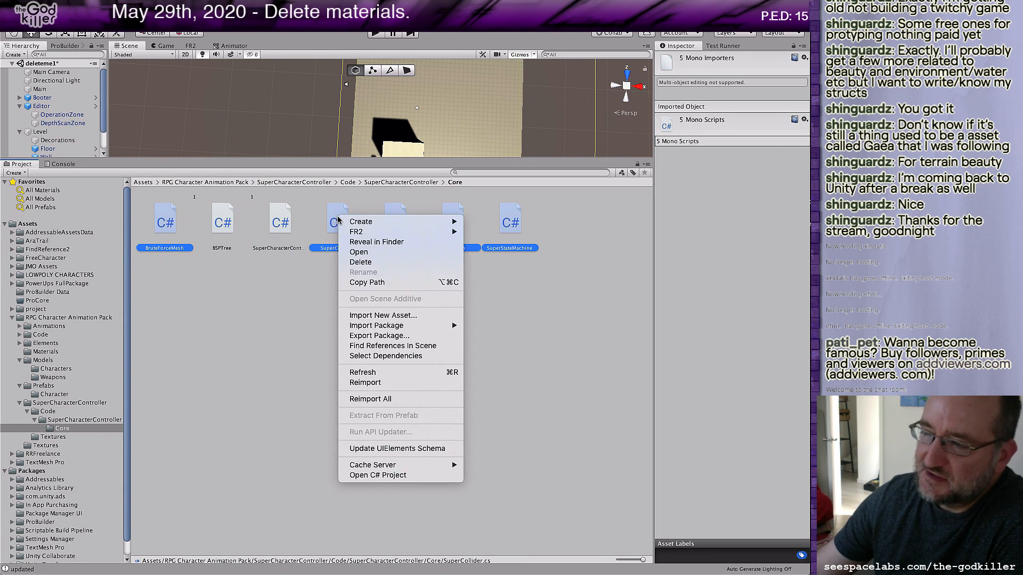
{"action": "mouse_move", "coordinate": [354, 224]}
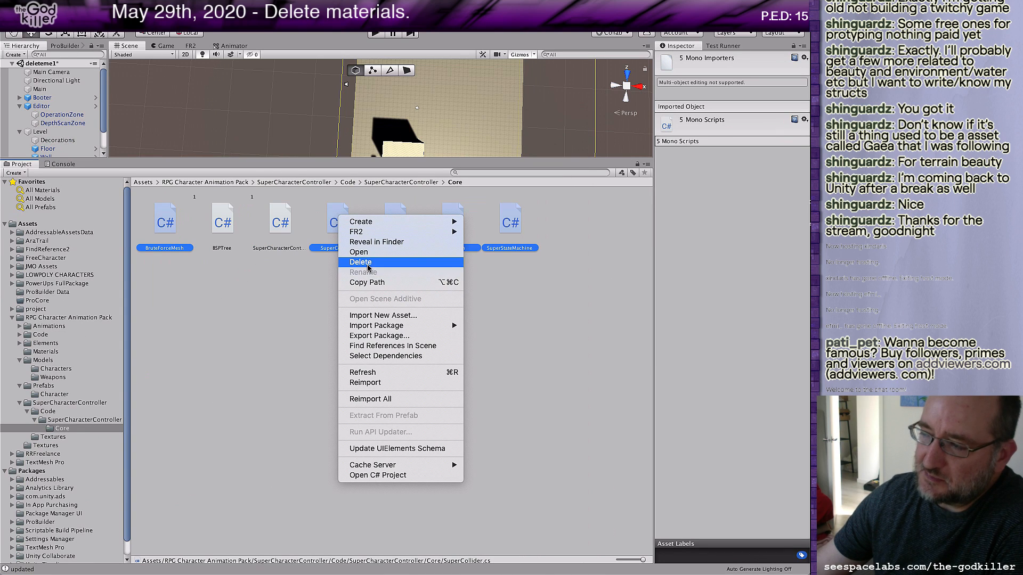
{"action": "left_click", "coordinate": [366, 264]}
{"action": "left_click", "coordinate": [597, 249]}
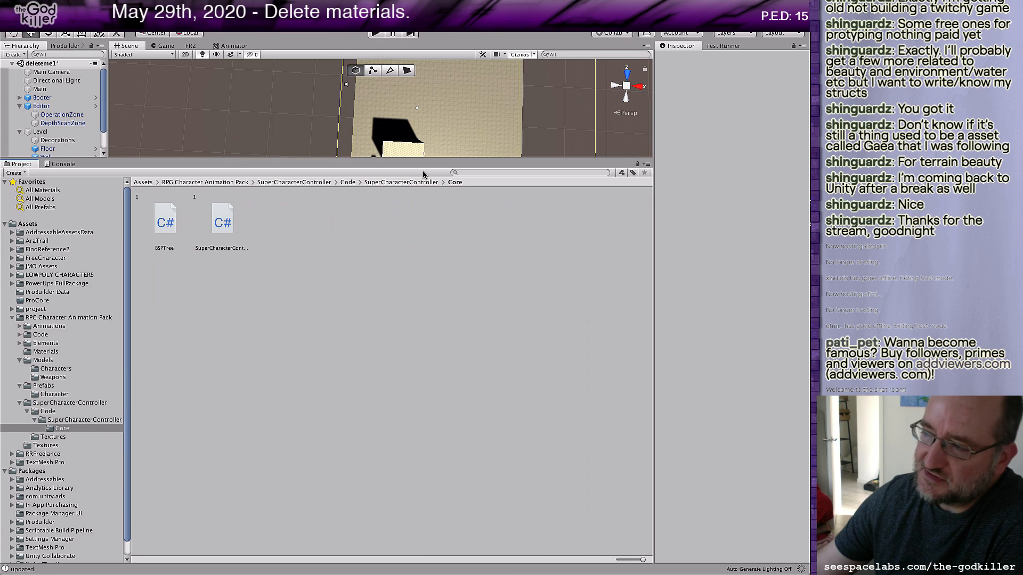
Step: Go up to the SuperCharacterController folder inside Code and delete everything except Core: DebugDraw, Math3d, README and the remaining SuperCharacterController file
{"action": "left_click", "coordinate": [397, 183]}
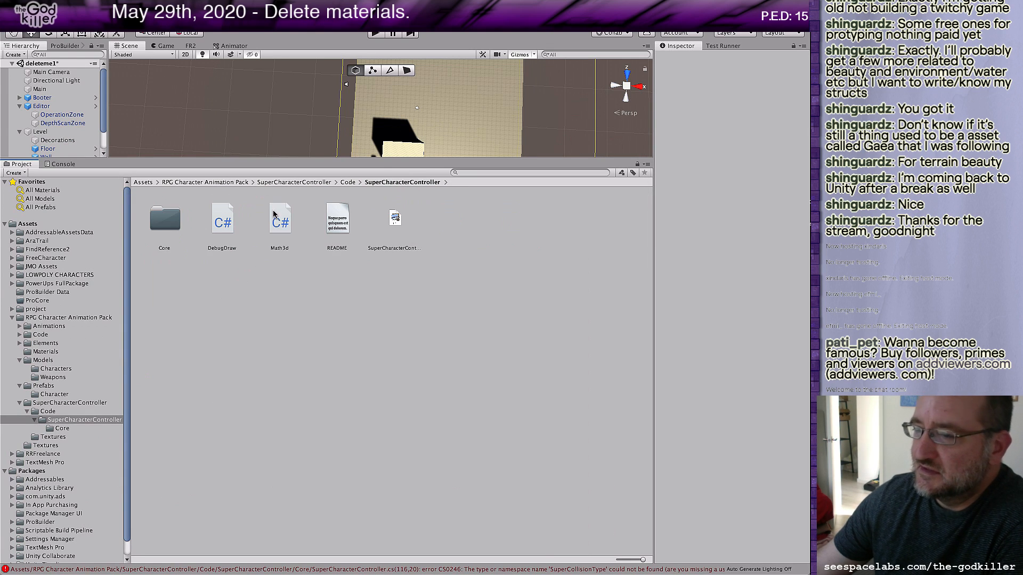
{"action": "left_click", "coordinate": [225, 223]}
{"action": "left_click", "coordinate": [398, 215], "text": "shift"}
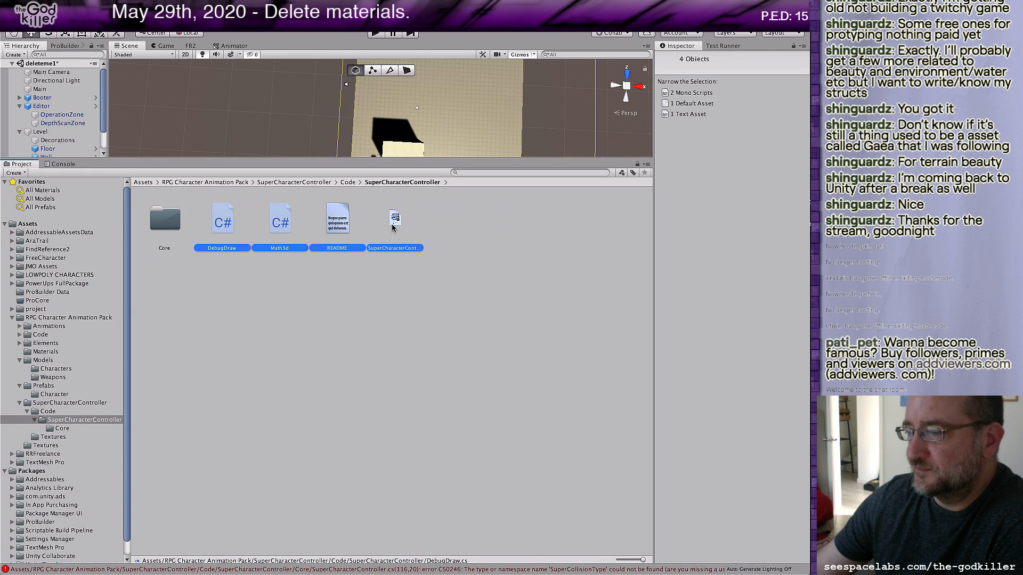
{"action": "right_click", "coordinate": [393, 223]}
{"action": "left_click", "coordinate": [414, 270]}
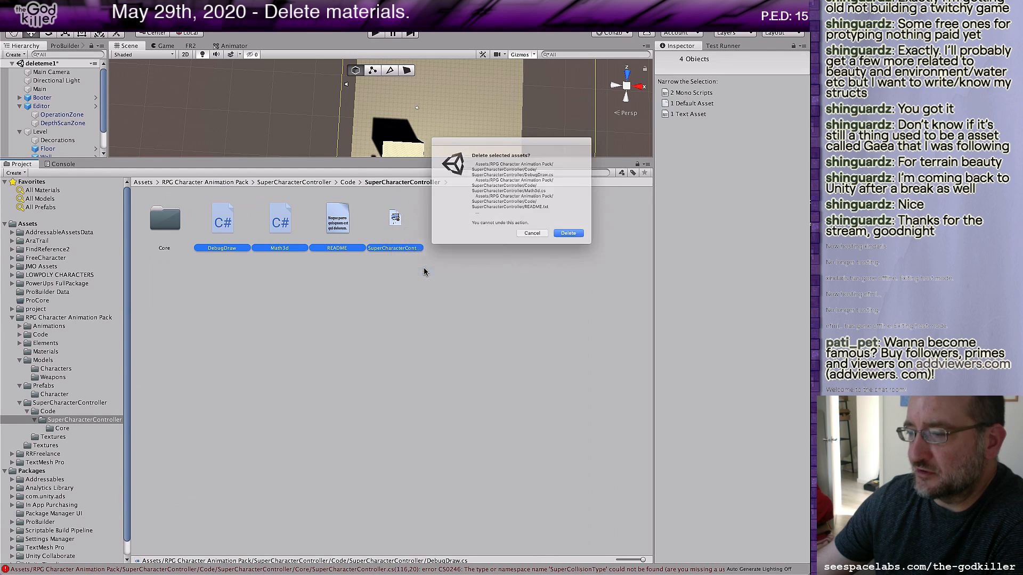
{"action": "left_click", "coordinate": [588, 251]}
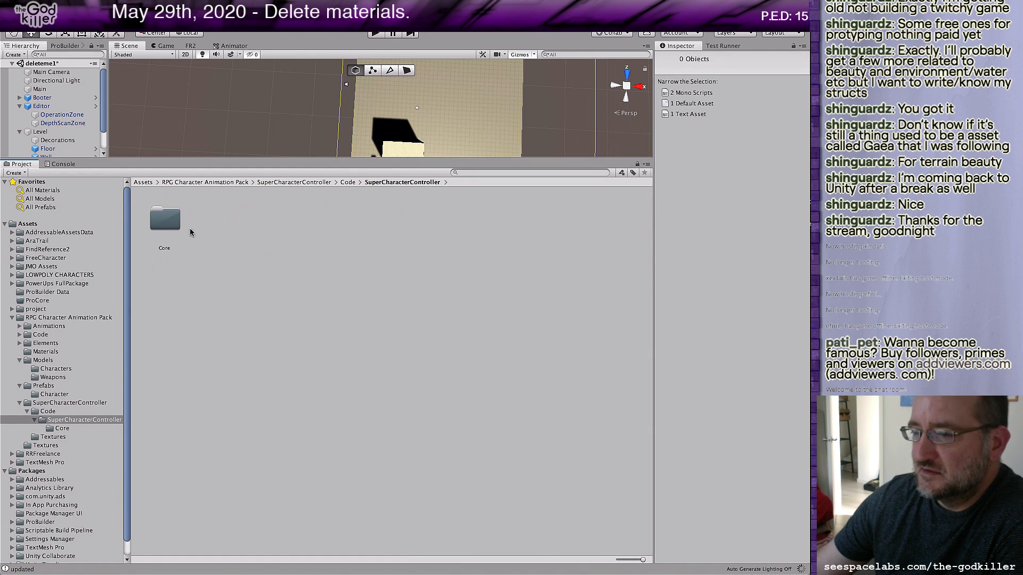
Step: Go back up to the Code folder and delete the Gravity and SimpleStateMachine scripts
{"action": "double_click", "coordinate": [172, 228]}
{"action": "left_click", "coordinate": [388, 184]}
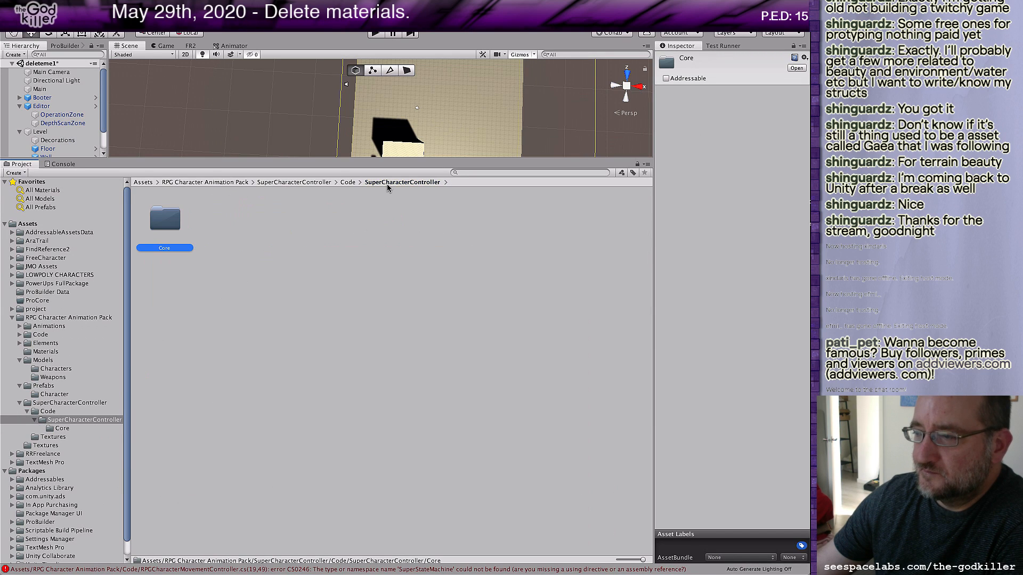
{"action": "left_click", "coordinate": [347, 182]}
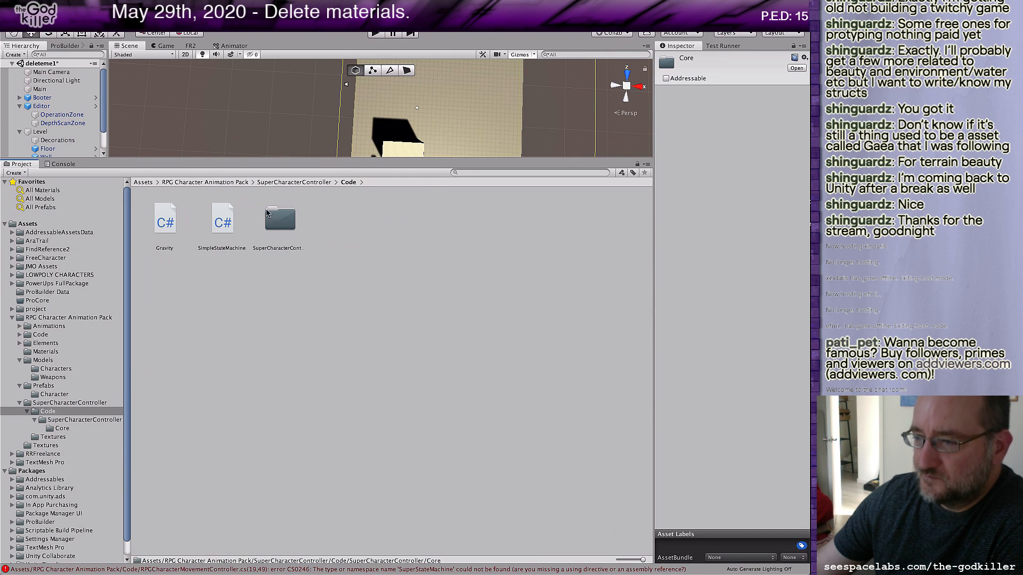
{"action": "left_click", "coordinate": [168, 226]}
{"action": "left_click", "coordinate": [206, 223], "text": "shift"}
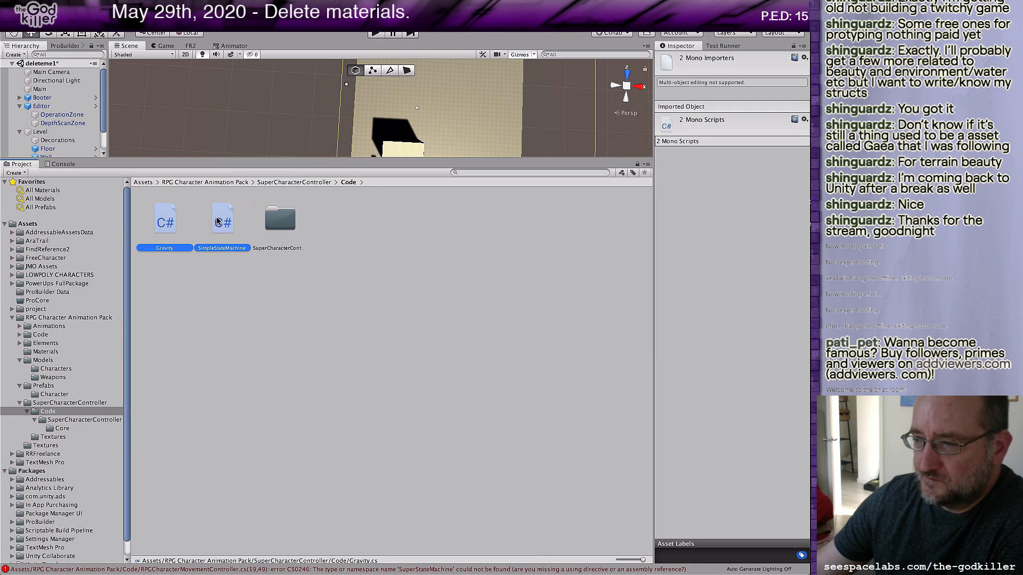
{"action": "right_click", "coordinate": [218, 221]}
{"action": "left_click", "coordinate": [258, 263]}
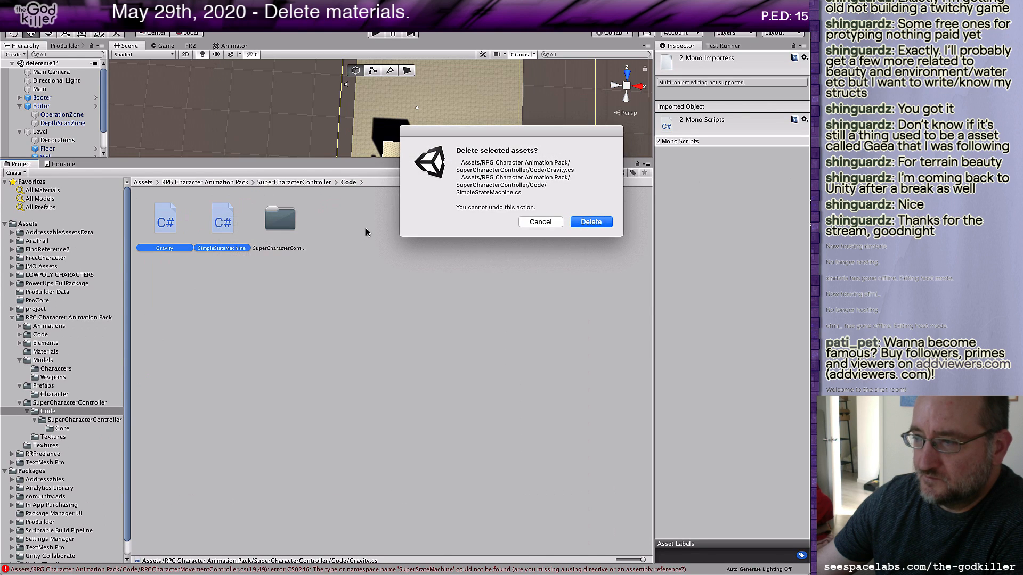
{"action": "left_click", "coordinate": [591, 222]}
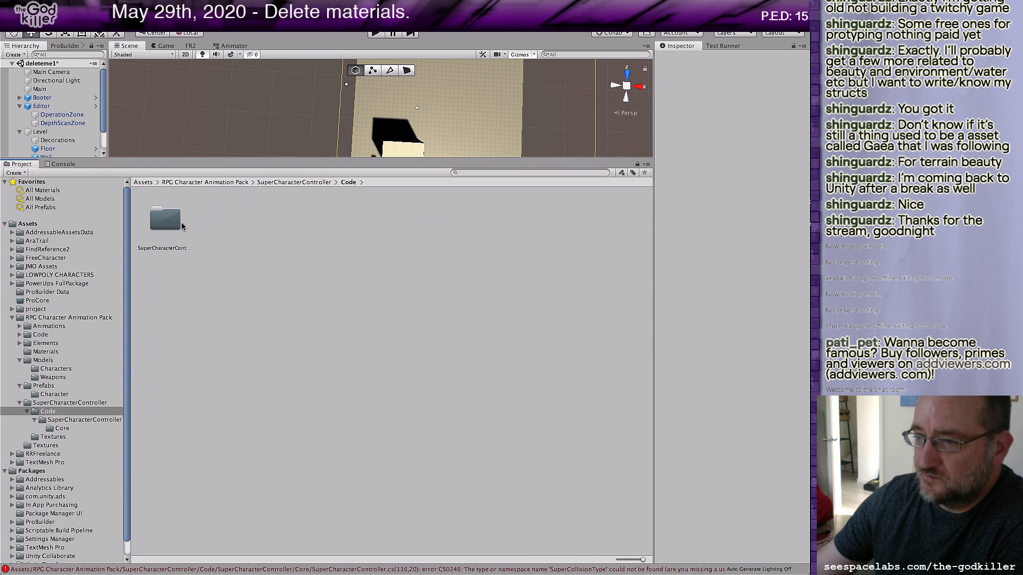
Step: Reopen the nested Core folder and use FR2 to select the assets that use the BSPTree script
{"action": "double_click", "coordinate": [177, 226]}
{"action": "double_click", "coordinate": [175, 226]}
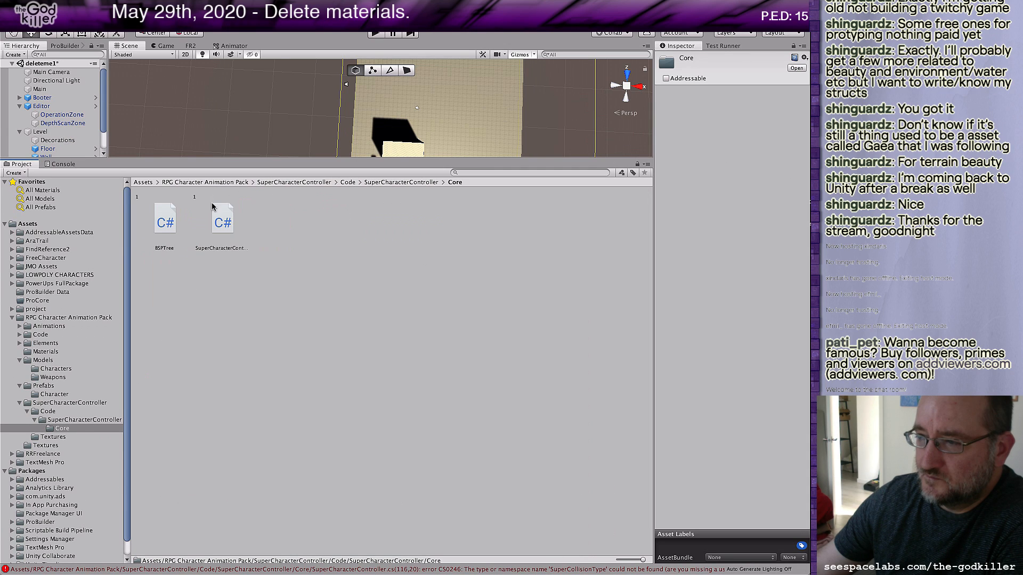
{"action": "left_click", "coordinate": [166, 221]}
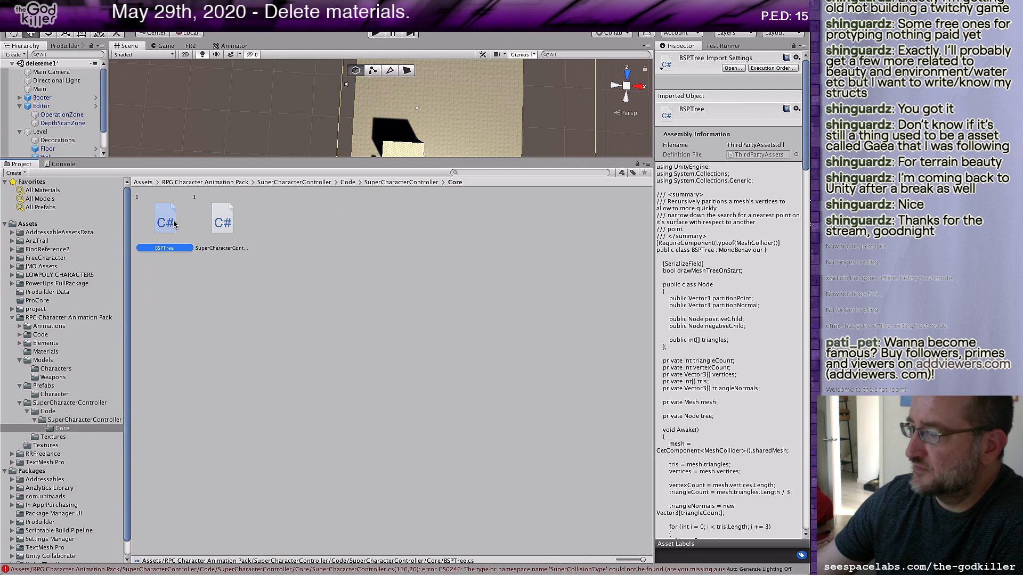
{"action": "right_click", "coordinate": [161, 222]}
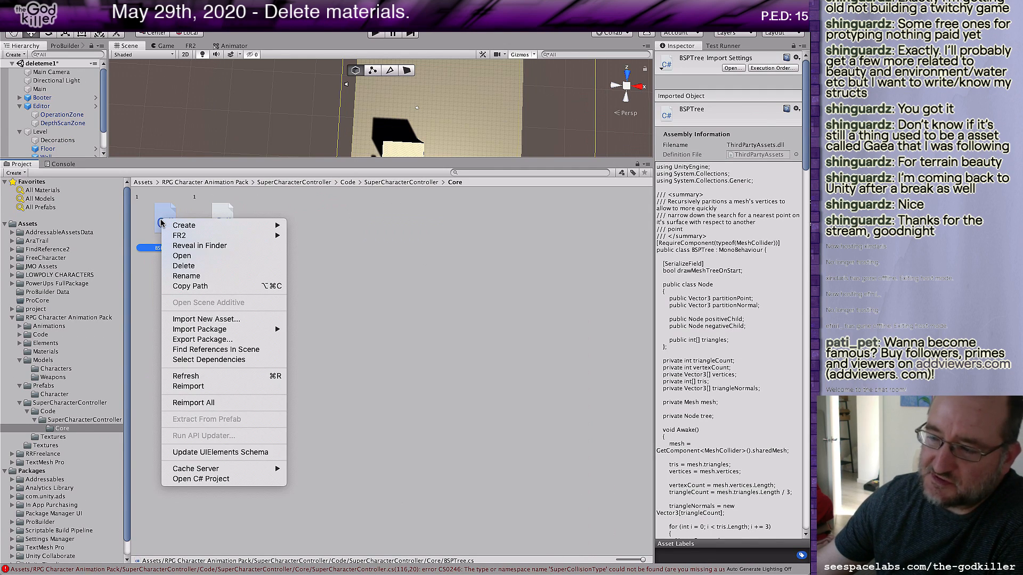
{"action": "mouse_move", "coordinate": [179, 236]}
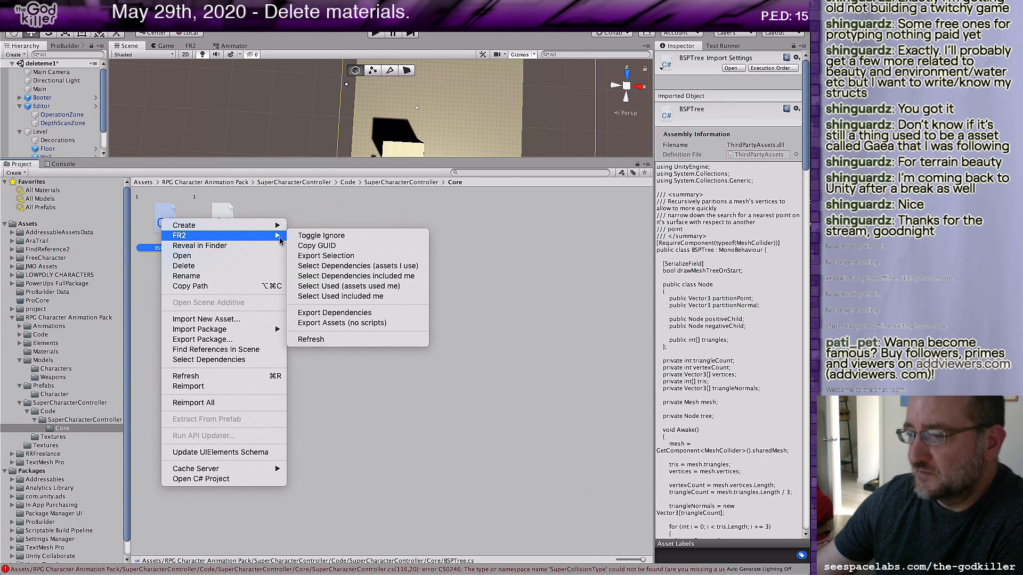
{"action": "left_click", "coordinate": [402, 289]}
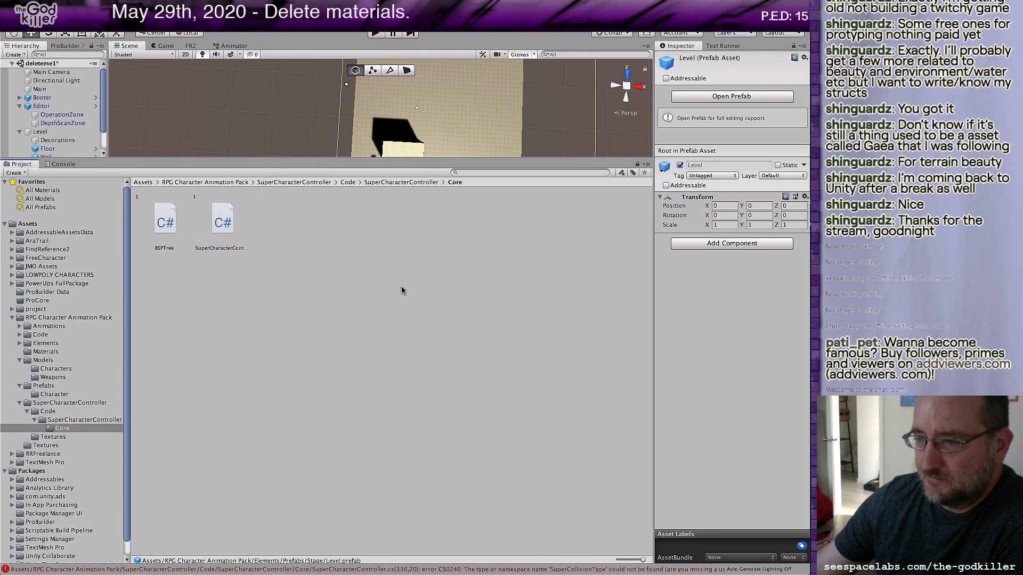
Step: Use FR2 to select the BSPTree script's dependencies including itself, and the assets that use it, checking for references in the scene hierarchy
{"action": "left_click", "coordinate": [163, 221]}
{"action": "right_click", "coordinate": [163, 224]}
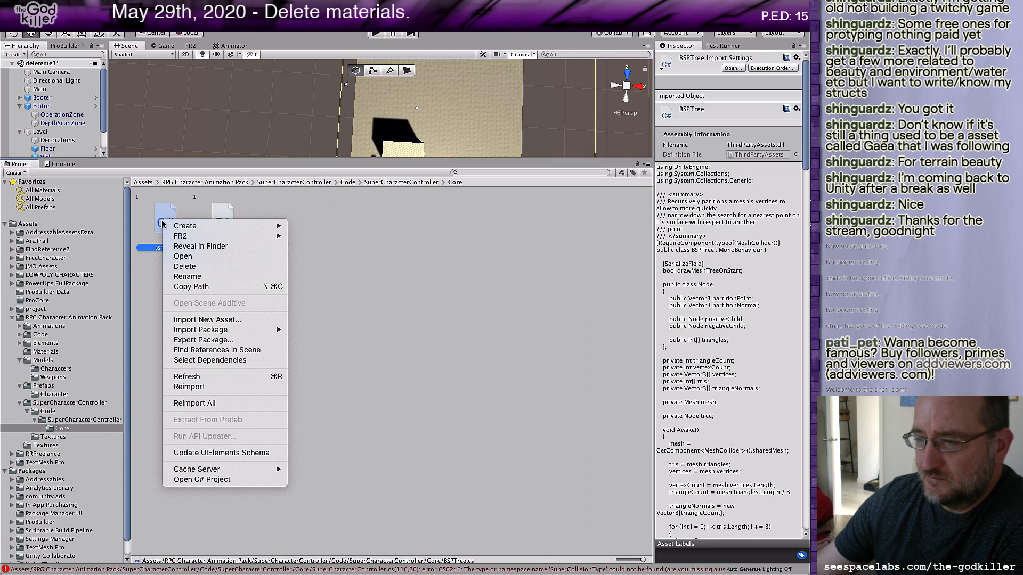
{"action": "mouse_move", "coordinate": [181, 236]}
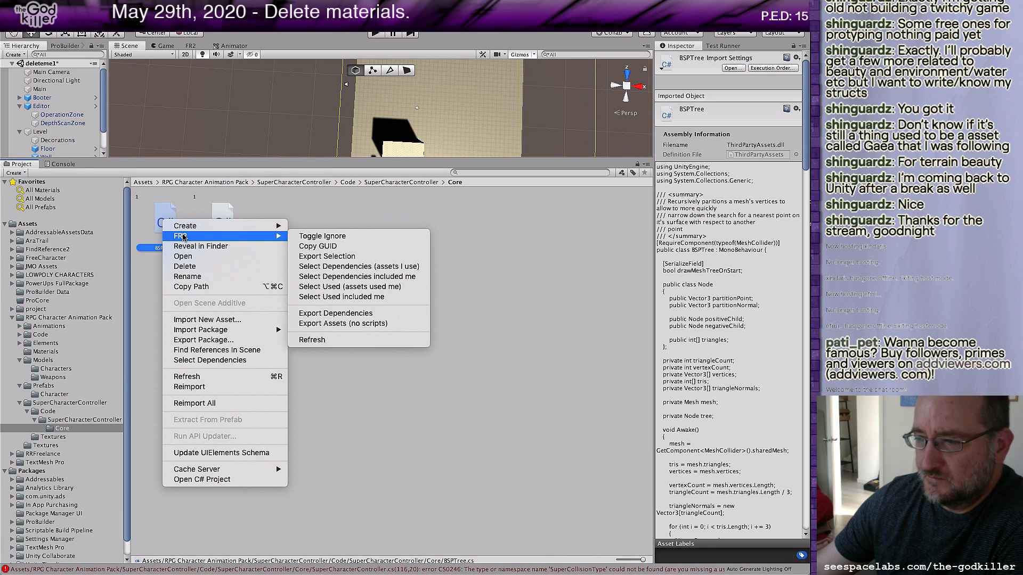
{"action": "left_click", "coordinate": [411, 278]}
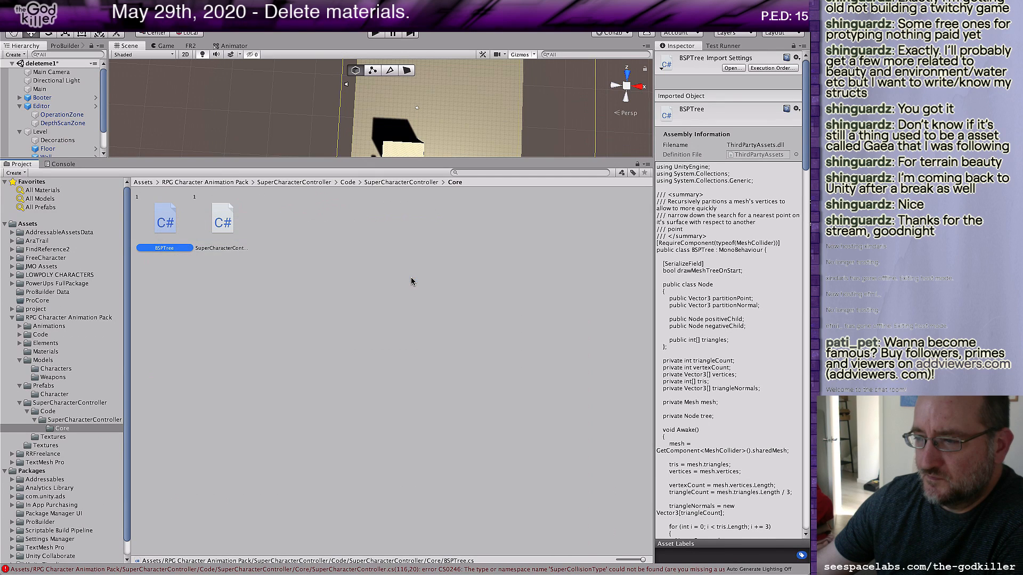
{"action": "right_click", "coordinate": [171, 217]}
{"action": "mouse_move", "coordinate": [246, 234]}
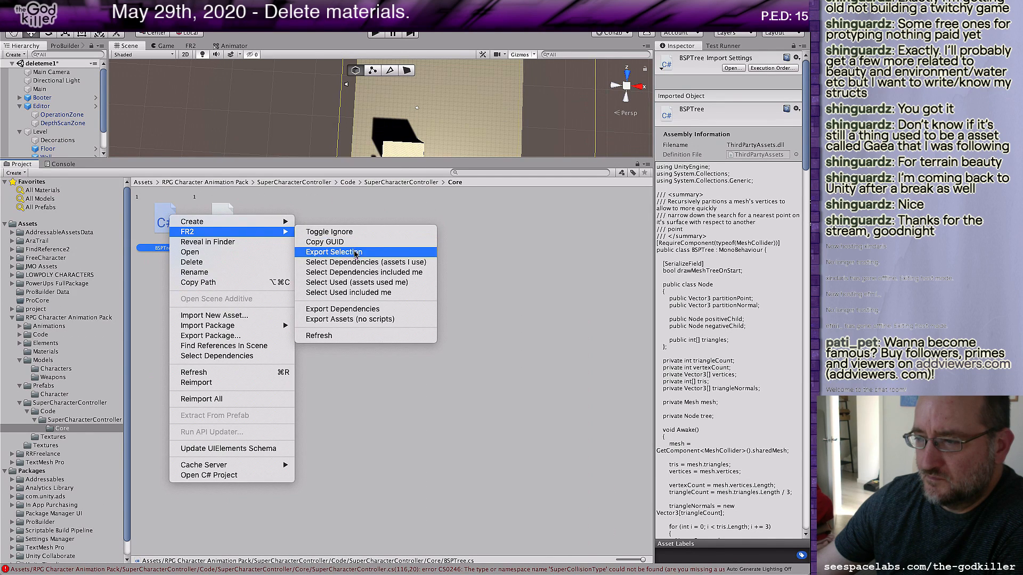
{"action": "left_click", "coordinate": [385, 283]}
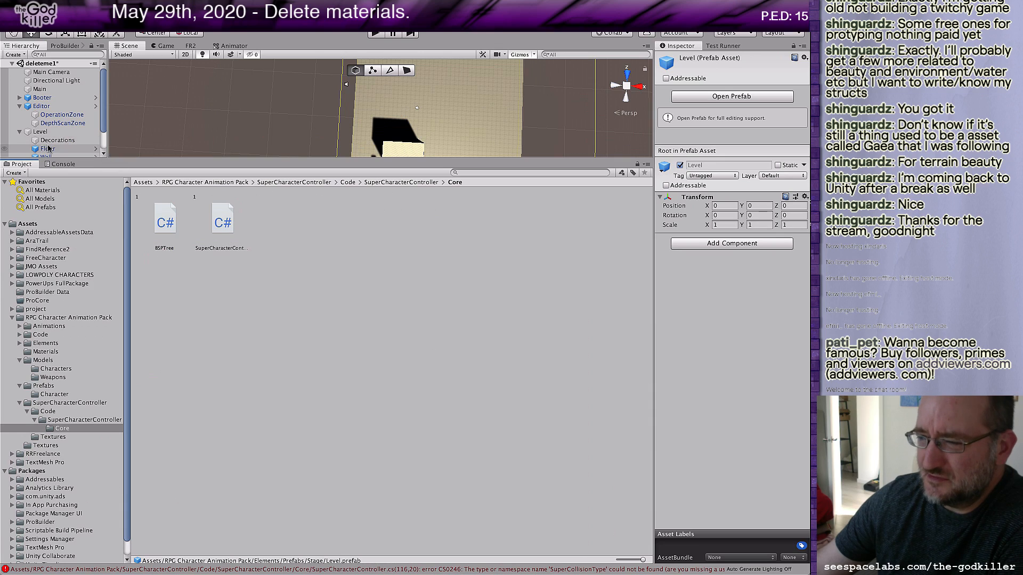
{"action": "scroll", "coordinate": [50, 128], "scroll_direction": "down", "scroll_amount": 2}
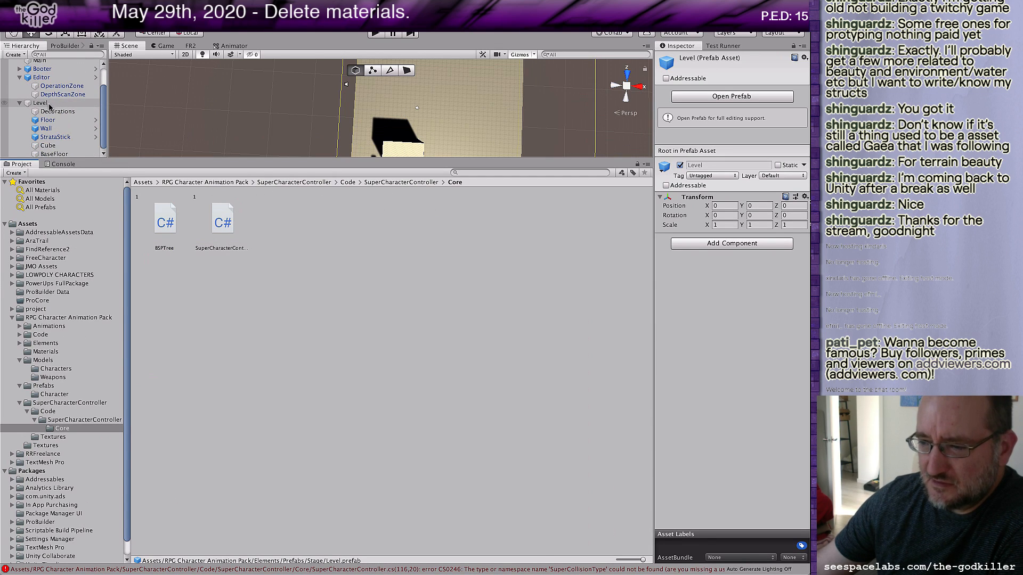
Step: Go up to the RPG Character Animation Pack folder and delete PerfectLookAt-UserGuide.pdf, Project Settings.zip and RPGCharacterMecanimAnimationPackReadMe.pdf
{"action": "left_click", "coordinate": [345, 183]}
{"action": "left_click", "coordinate": [317, 182]}
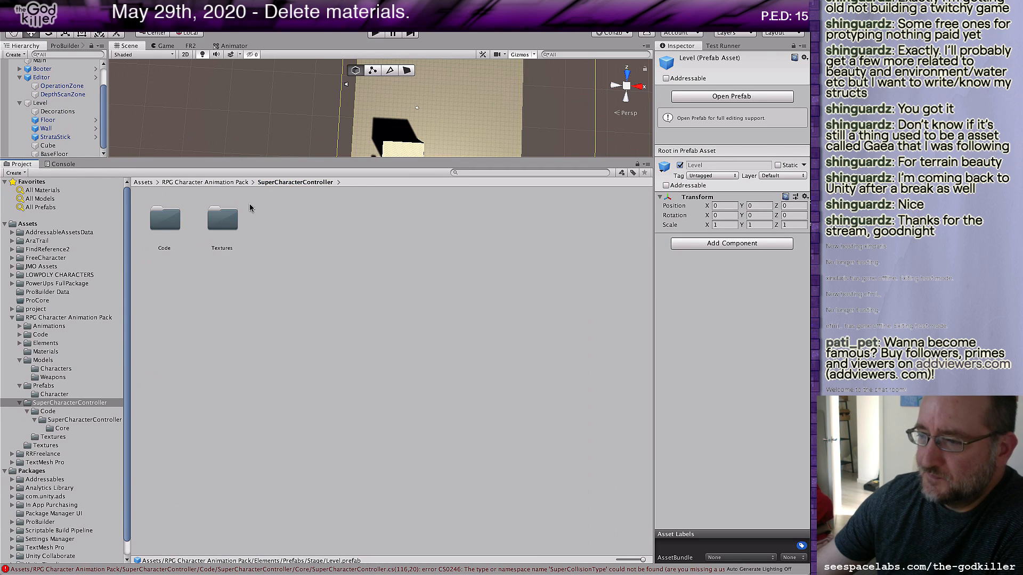
{"action": "left_click", "coordinate": [222, 182]}
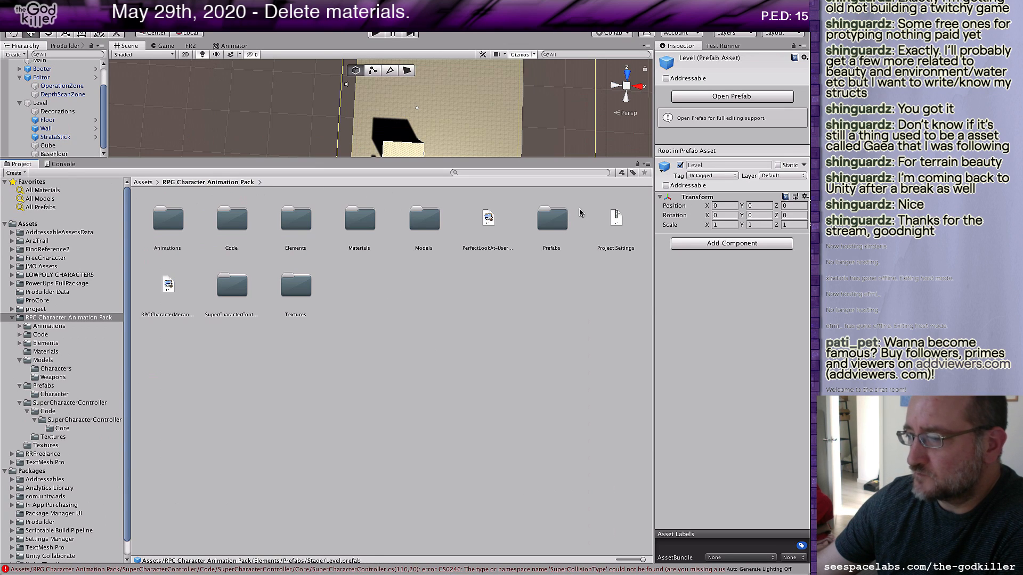
{"action": "left_click", "coordinate": [488, 221]}
{"action": "left_click", "coordinate": [617, 220], "text": "super"}
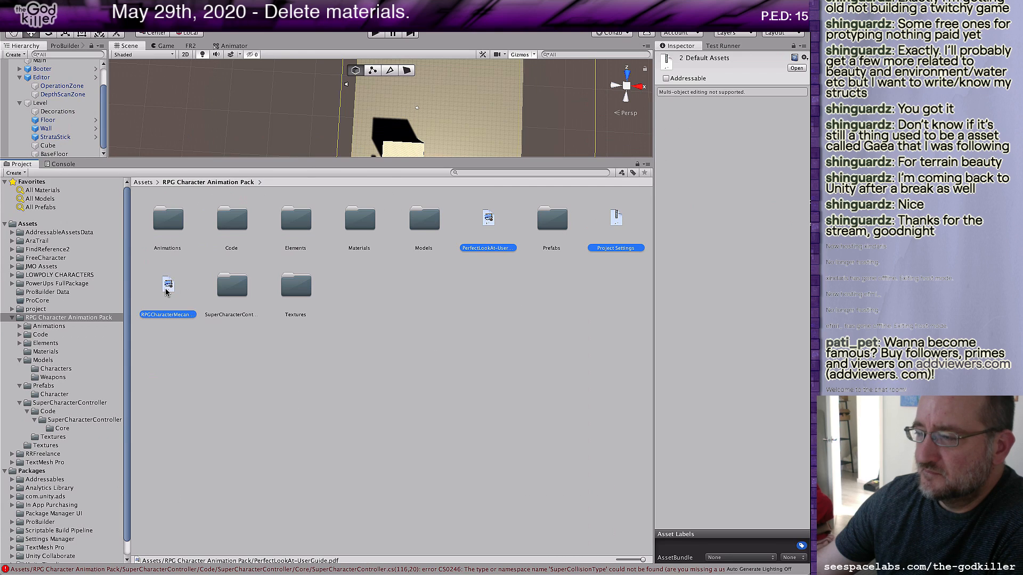
{"action": "right_click", "coordinate": [165, 289]}
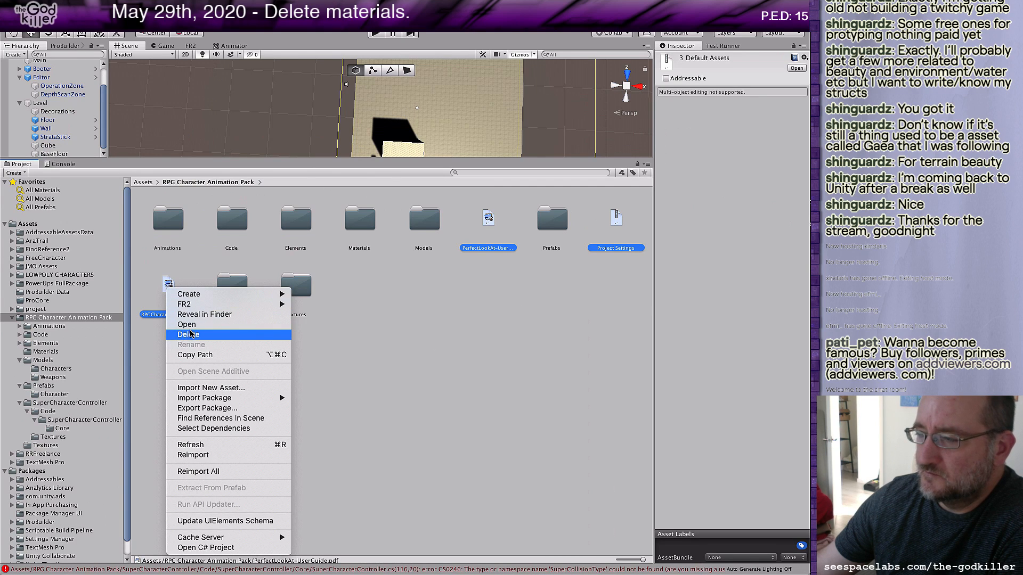
{"action": "left_click", "coordinate": [190, 333]}
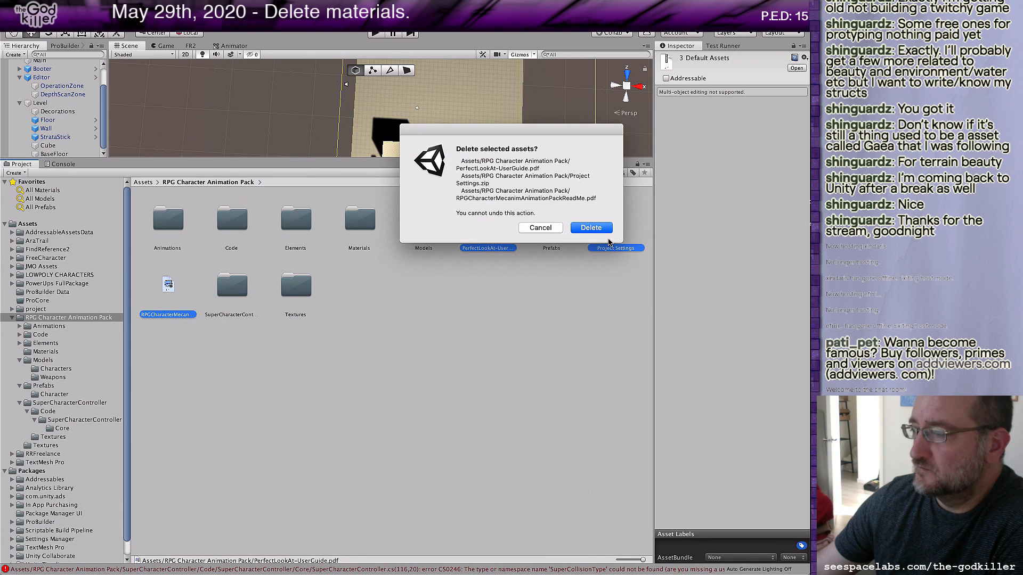
{"action": "left_click", "coordinate": [592, 231]}
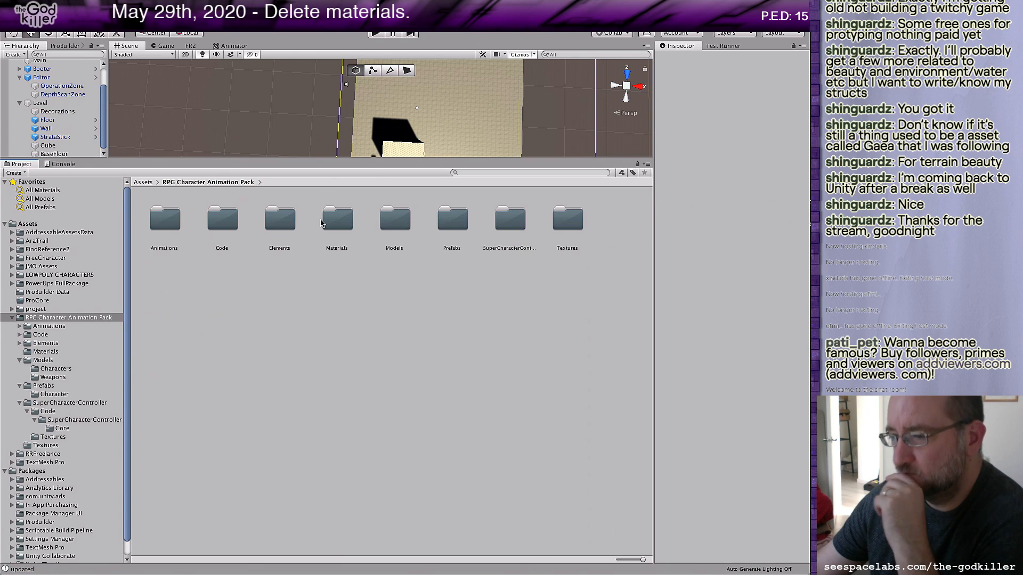
Step: In the Animations folder, look through Climb-Ladder and delete all the models inside Climb-Ledge
{"action": "double_click", "coordinate": [165, 218]}
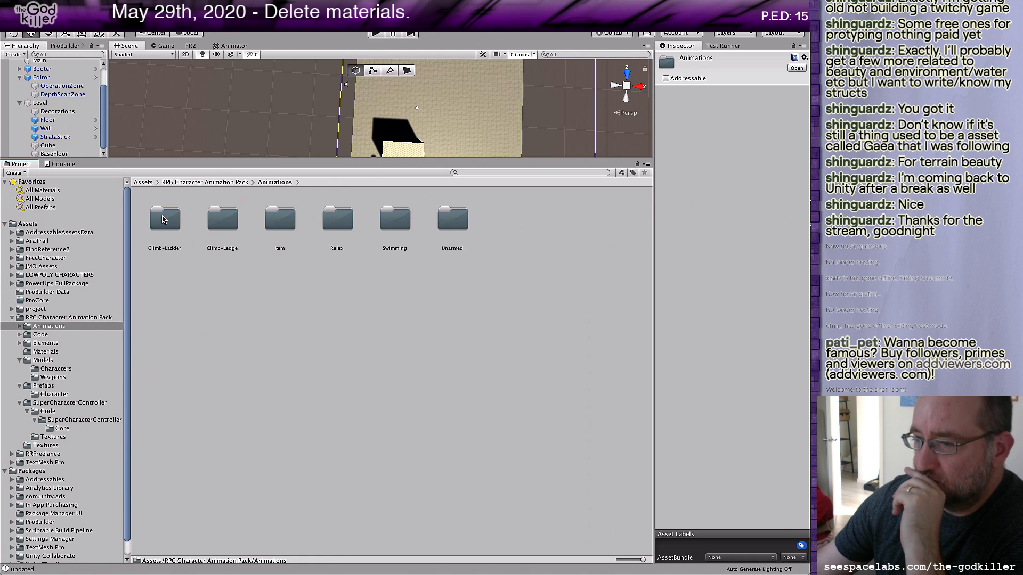
{"action": "double_click", "coordinate": [164, 218]}
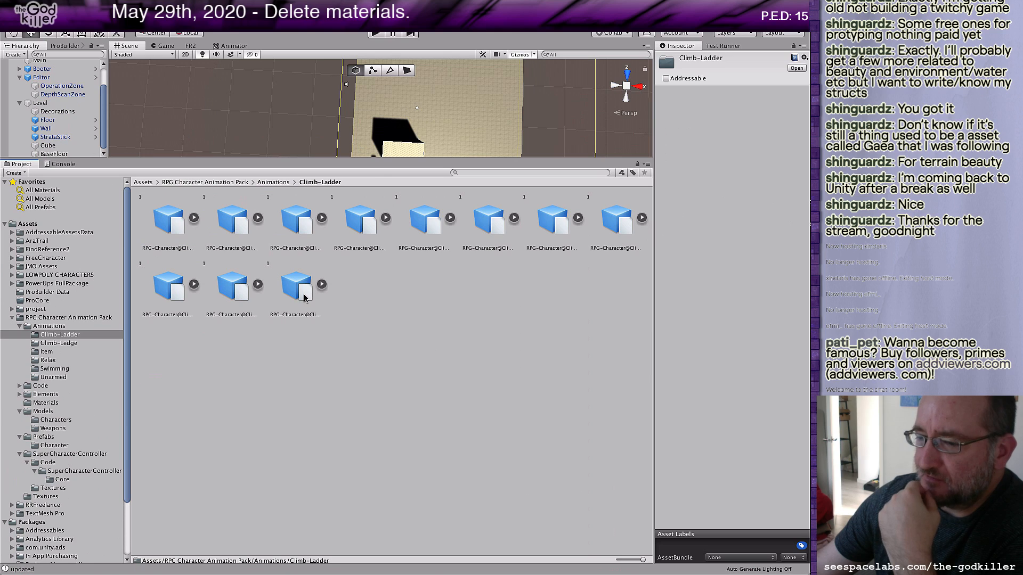
{"action": "left_click", "coordinate": [274, 182]}
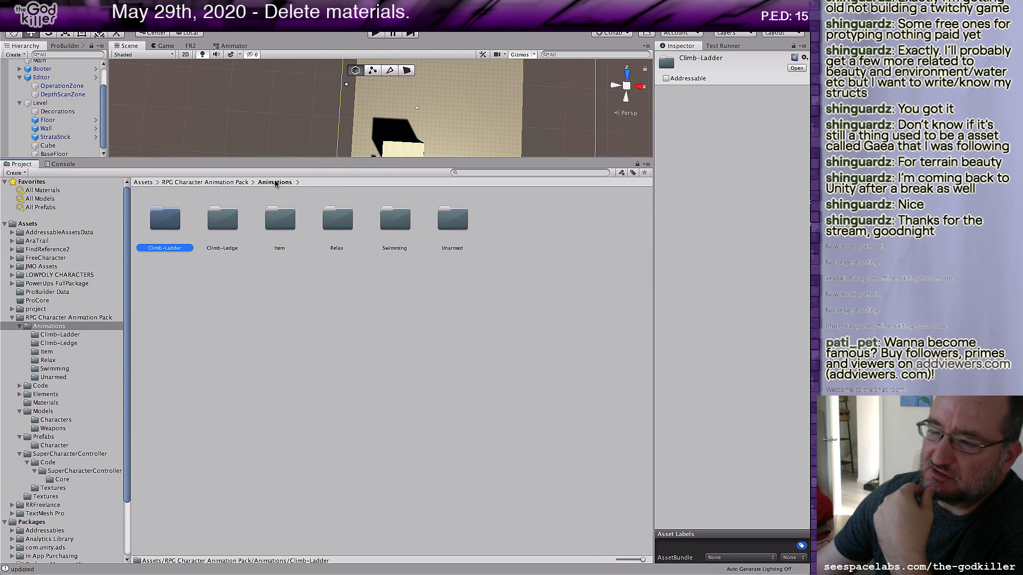
{"action": "double_click", "coordinate": [219, 221]}
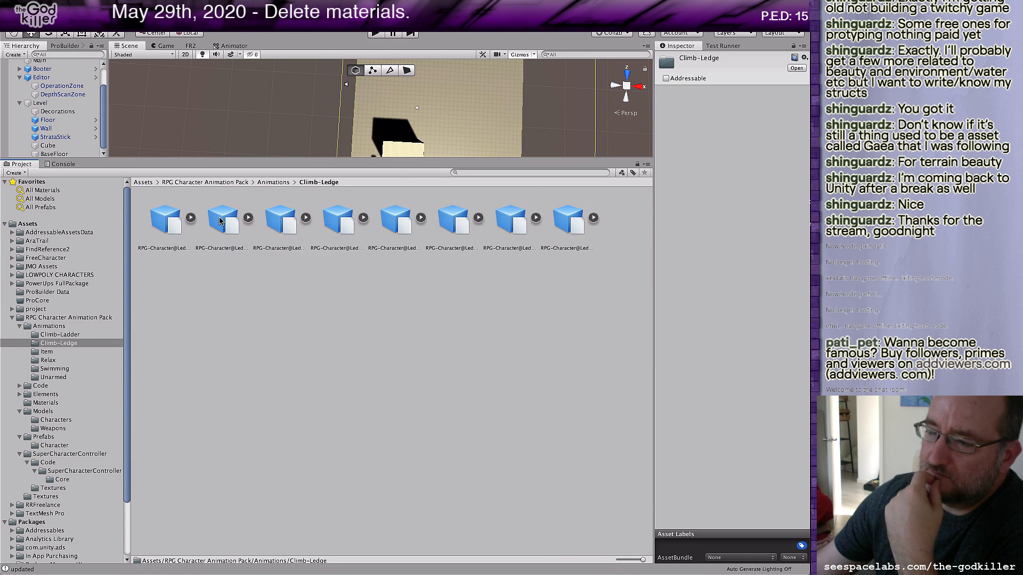
{"action": "left_click", "coordinate": [569, 222], "text": "shift"}
{"action": "right_click", "coordinate": [570, 222]}
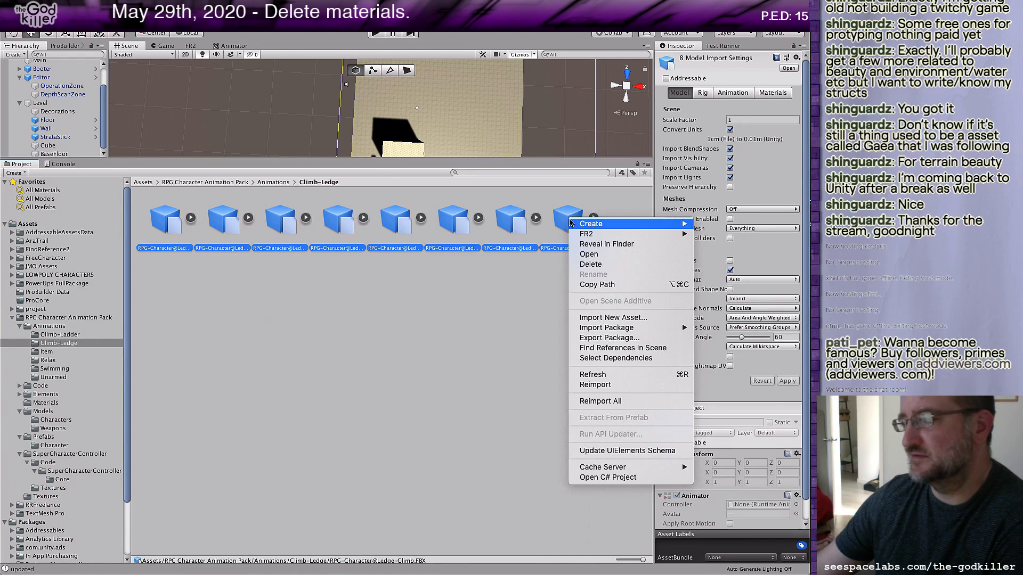
{"action": "left_click", "coordinate": [590, 264]}
{"action": "left_click", "coordinate": [585, 235]}
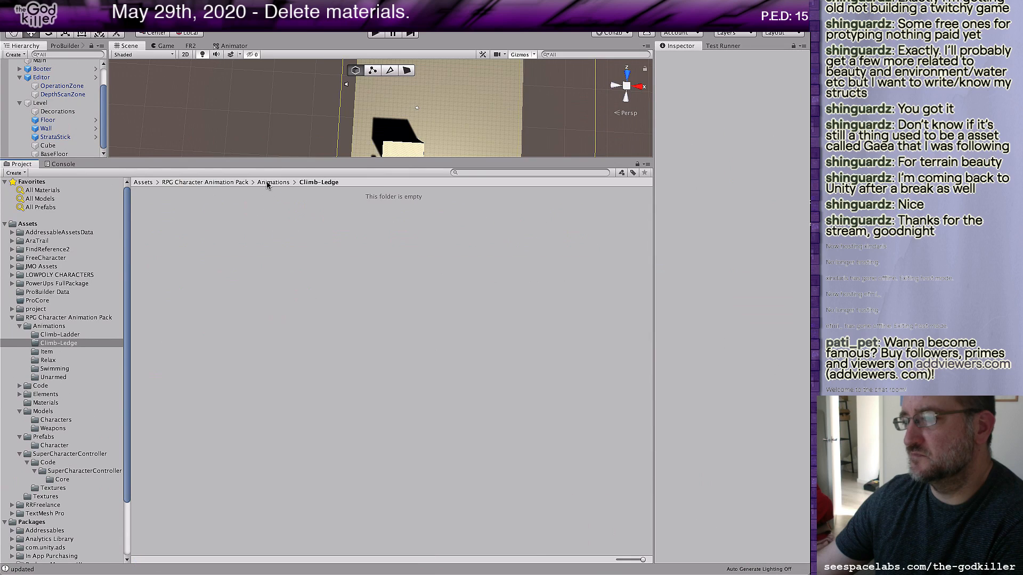
Step: Return to the Animations folder and delete the empty Climb-Ledge folder
{"action": "left_click", "coordinate": [273, 182]}
{"action": "right_click", "coordinate": [219, 226]}
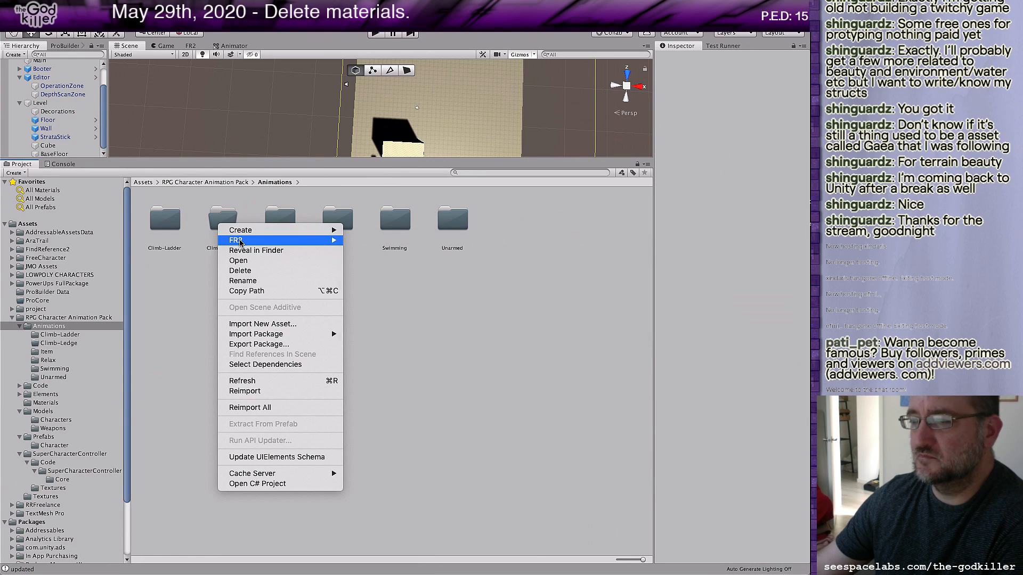
{"action": "left_click", "coordinate": [250, 272]}
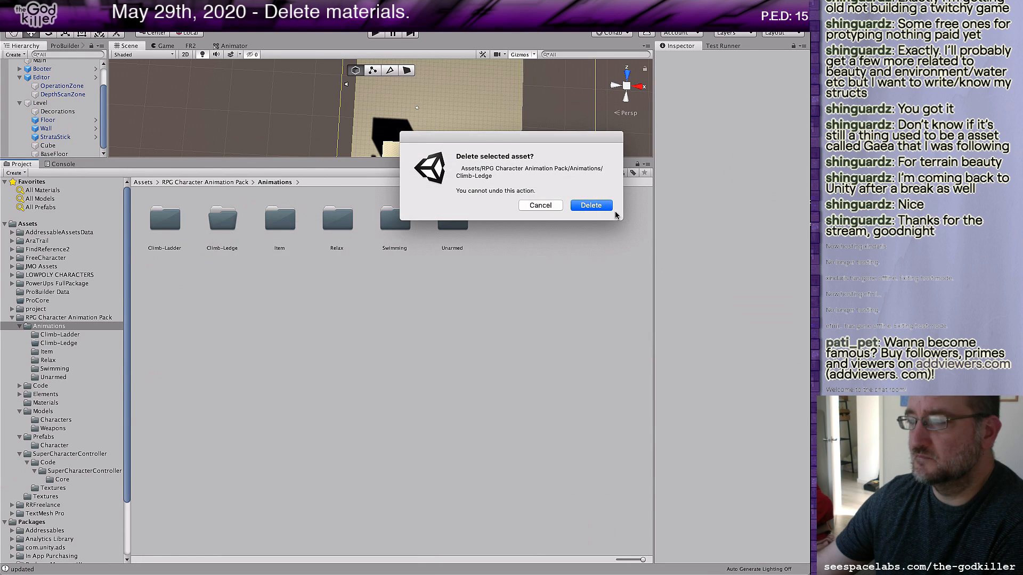
{"action": "left_click", "coordinate": [602, 206]}
Step: Look through the Item, Relax, Swimming and Unarmed animation folders and return to the RPG Character Animation Pack folder
{"action": "double_click", "coordinate": [229, 222]}
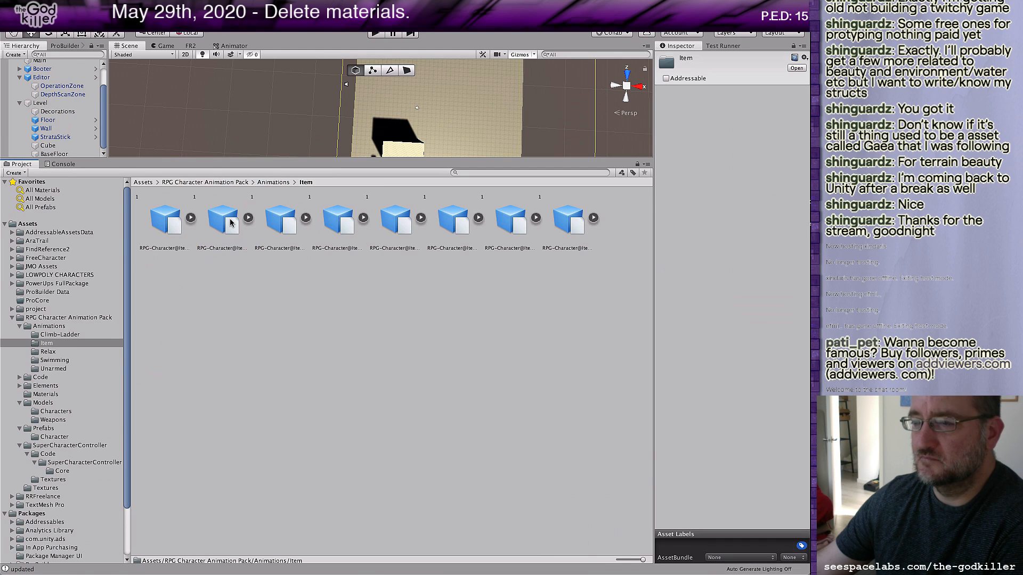
{"action": "left_click", "coordinate": [263, 183]}
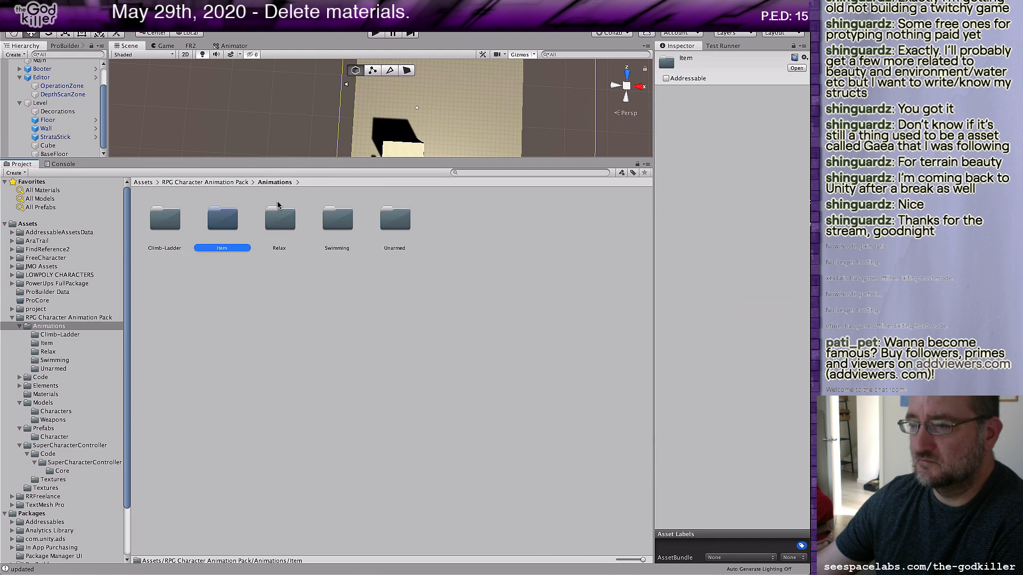
{"action": "double_click", "coordinate": [276, 221]}
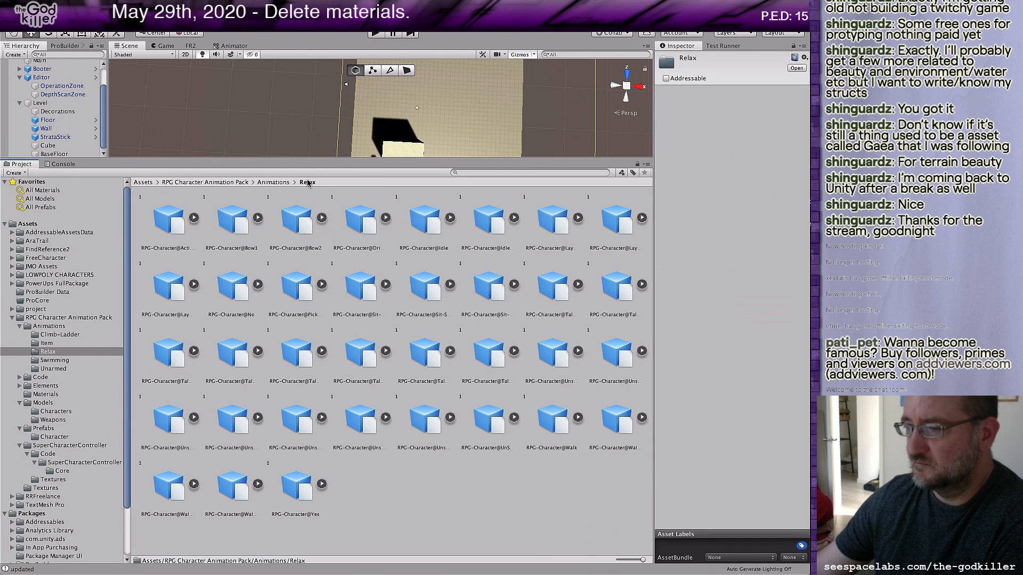
{"action": "left_click", "coordinate": [274, 182]}
{"action": "double_click", "coordinate": [333, 226]}
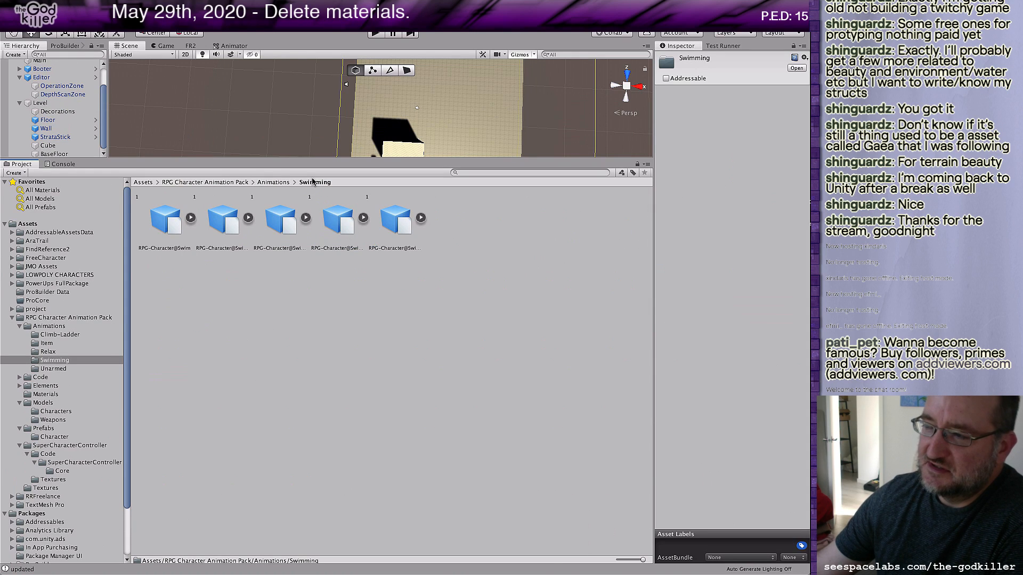
{"action": "left_click", "coordinate": [273, 182]}
{"action": "double_click", "coordinate": [397, 223]}
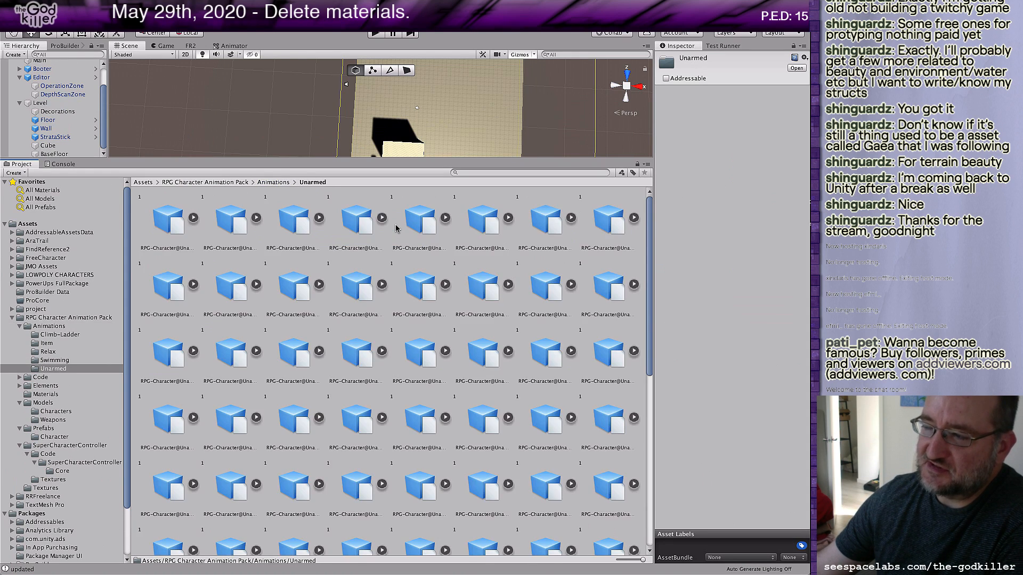
{"action": "scroll", "coordinate": [413, 257], "scroll_direction": "down", "scroll_amount": 5}
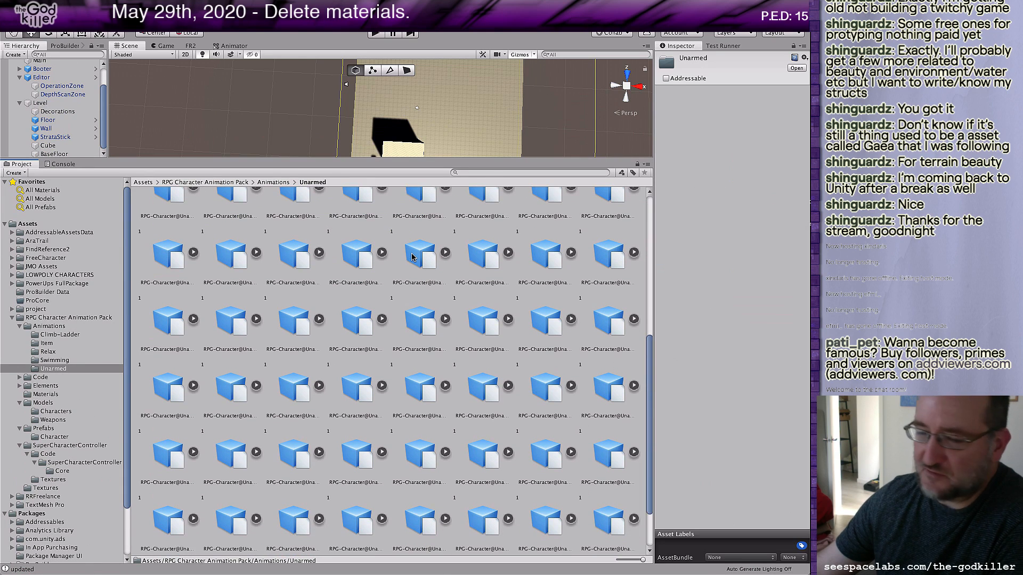
{"action": "scroll", "coordinate": [412, 257], "scroll_direction": "down", "scroll_amount": 1}
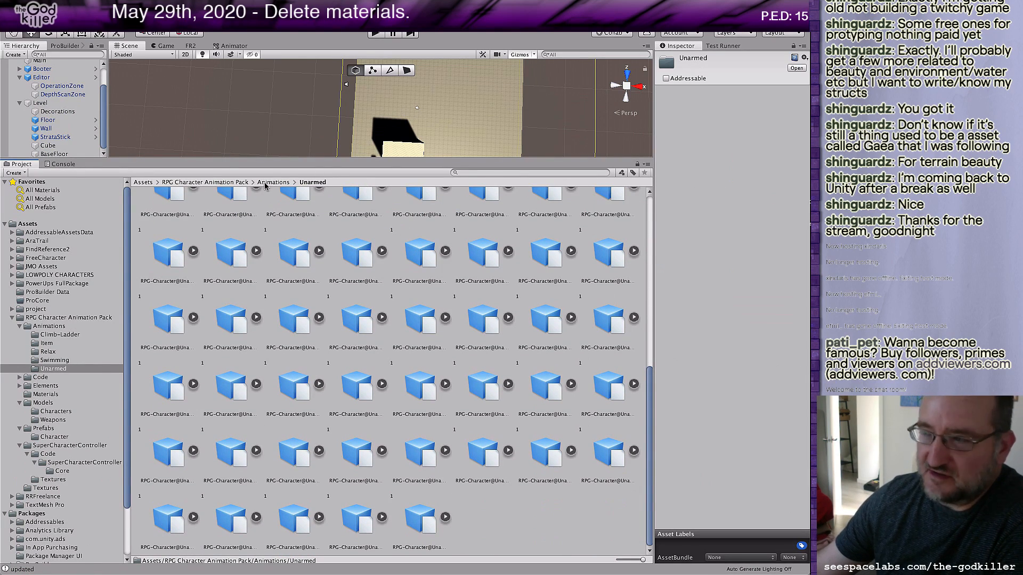
{"action": "left_click", "coordinate": [205, 182]}
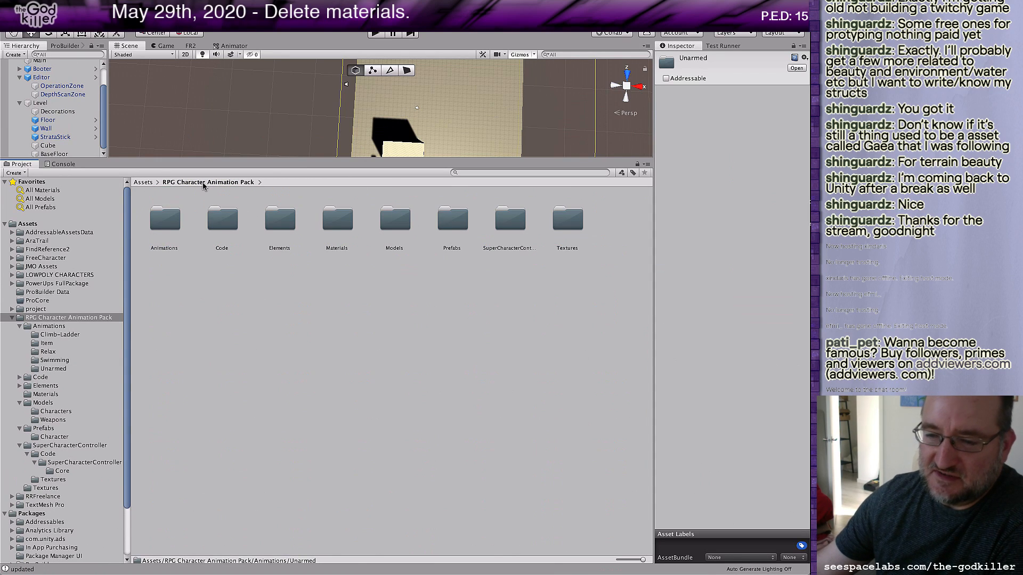
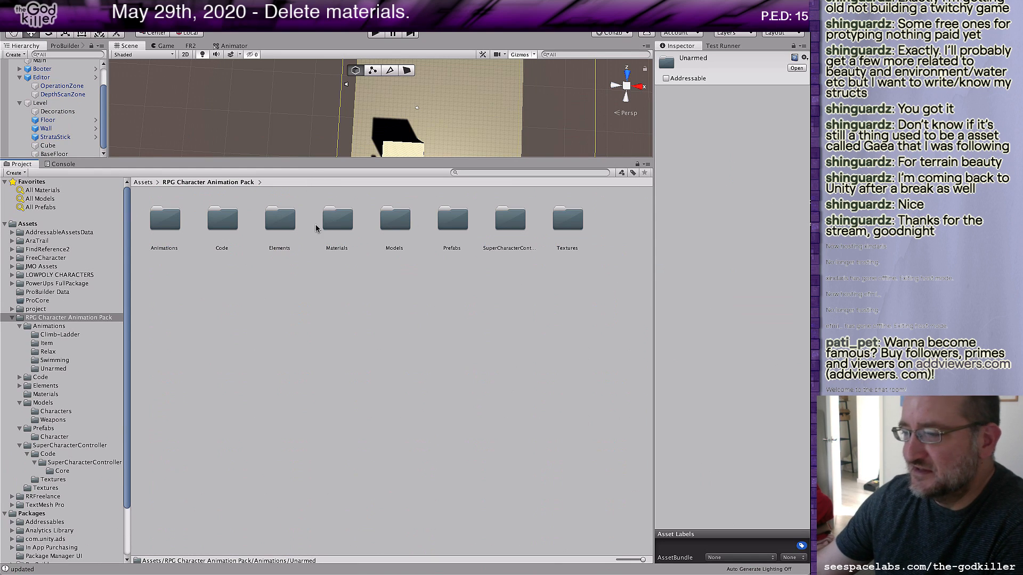
Step: Examine the Models folder and its Stage subfolder inside Elements, and return to Elements
{"action": "double_click", "coordinate": [277, 221]}
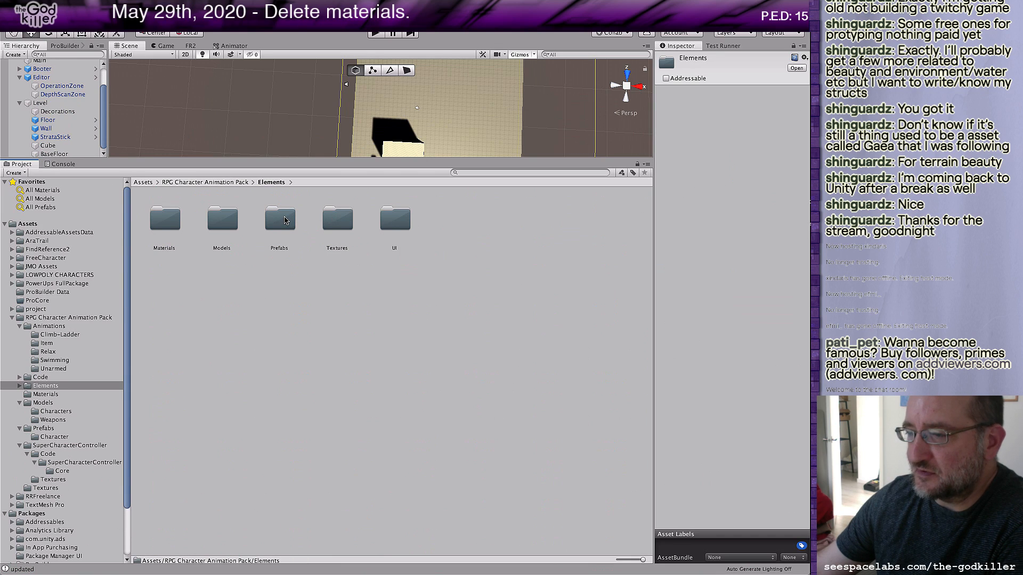
{"action": "double_click", "coordinate": [232, 222]}
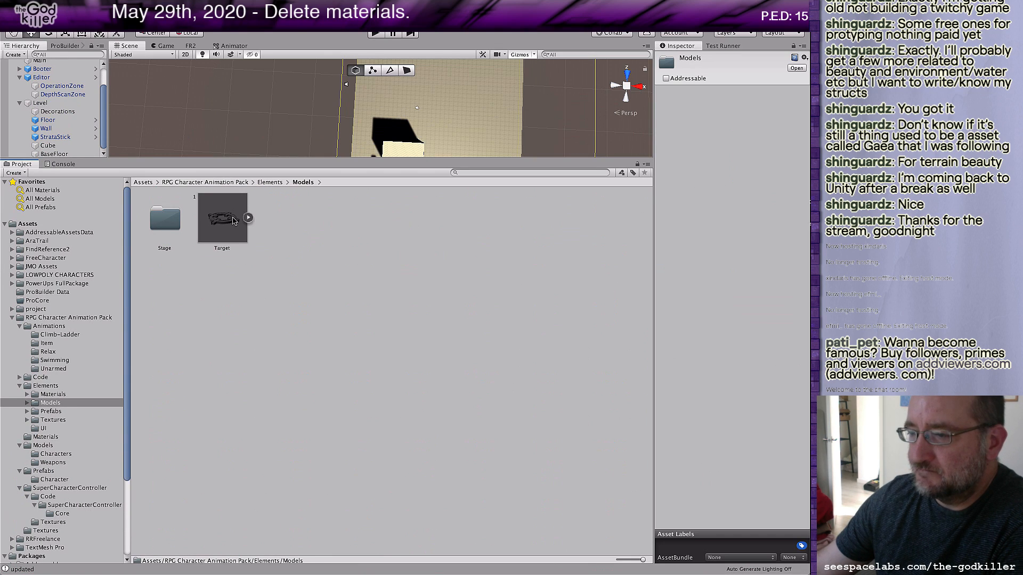
{"action": "double_click", "coordinate": [168, 226]}
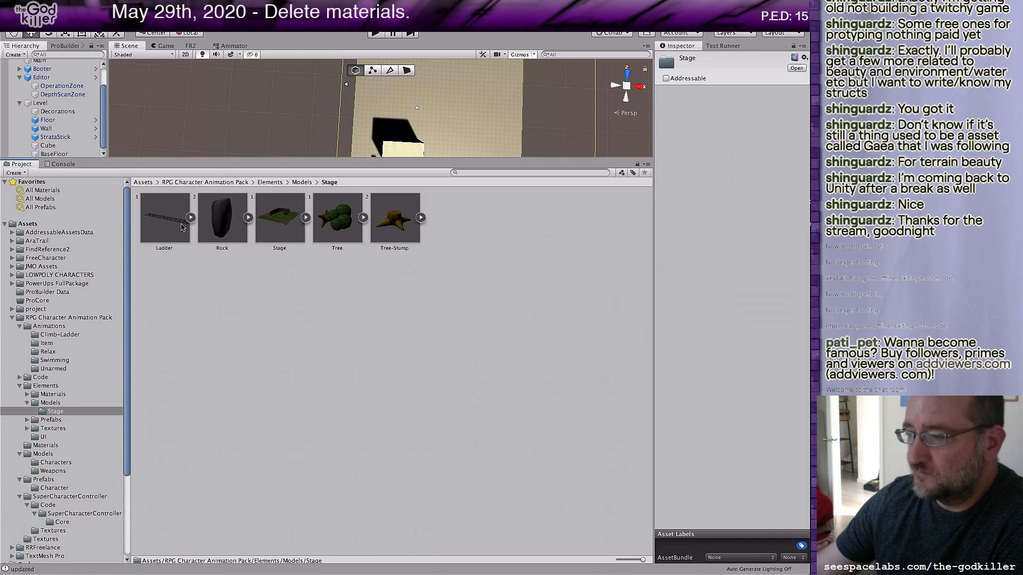
{"action": "left_click", "coordinate": [302, 184]}
{"action": "left_click", "coordinate": [264, 184]}
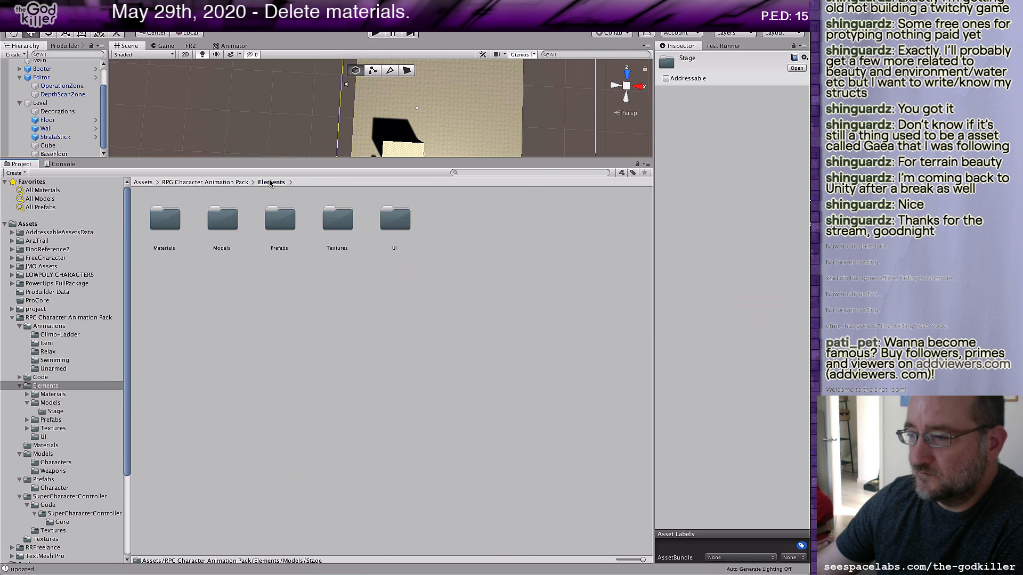
Step: In the Prefabs folder of Elements, delete the Camera and Target prefabs together with the Moving Platform controller
{"action": "double_click", "coordinate": [270, 223]}
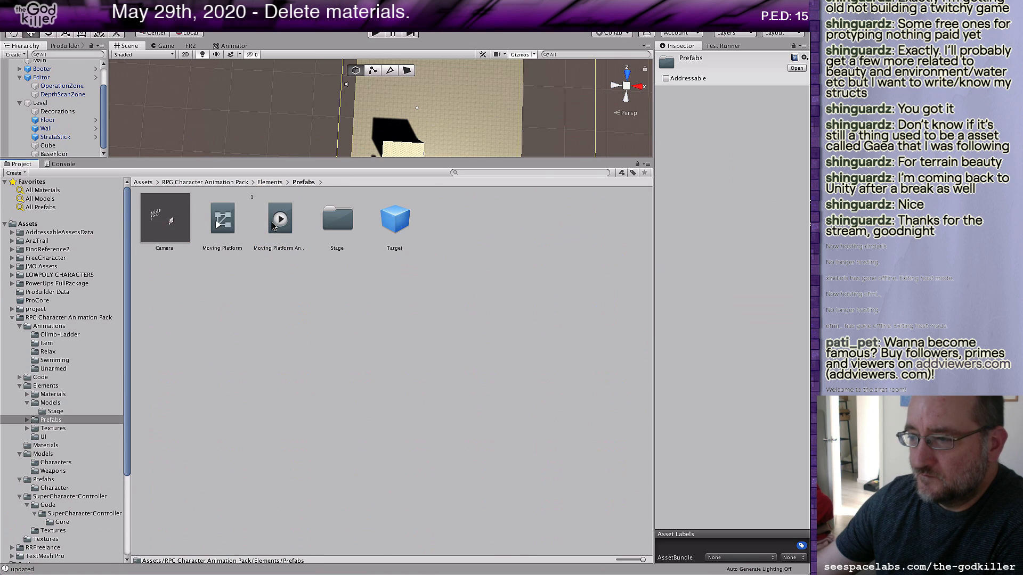
{"action": "left_click", "coordinate": [218, 230]}
{"action": "left_click", "coordinate": [171, 224], "text": "shift"}
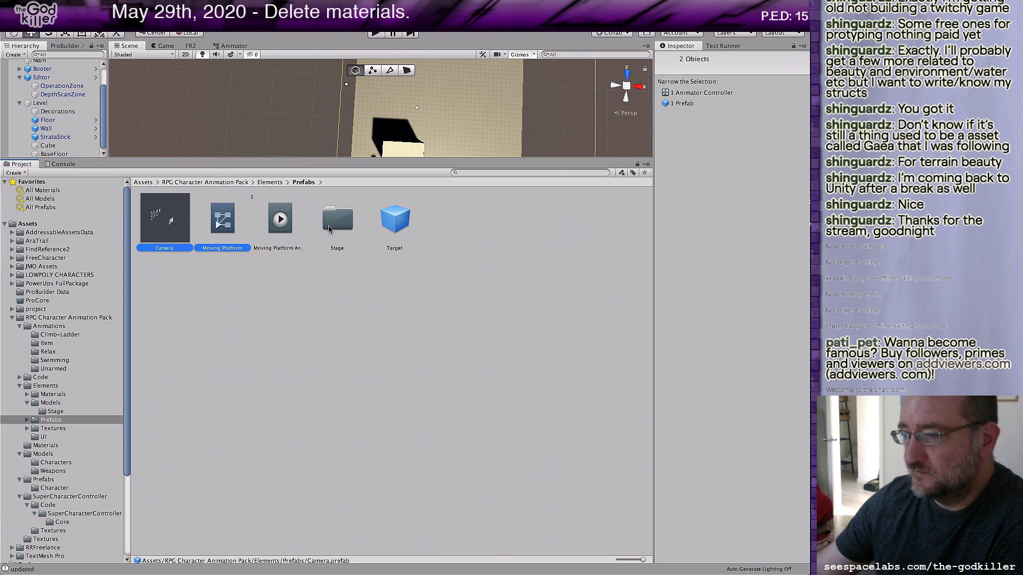
{"action": "right_click", "coordinate": [398, 211]}
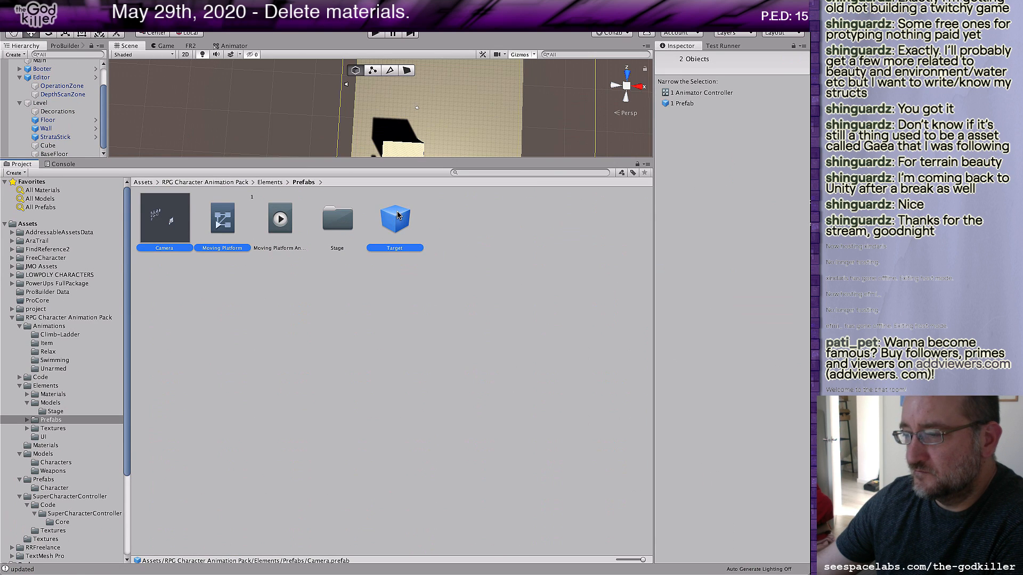
{"action": "left_click", "coordinate": [439, 258]}
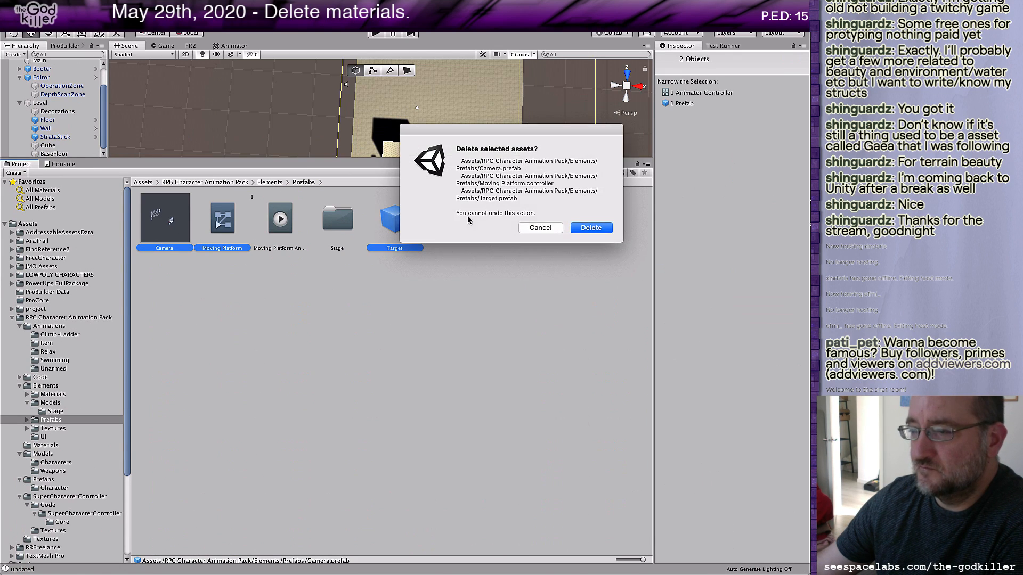
{"action": "left_click", "coordinate": [586, 229]}
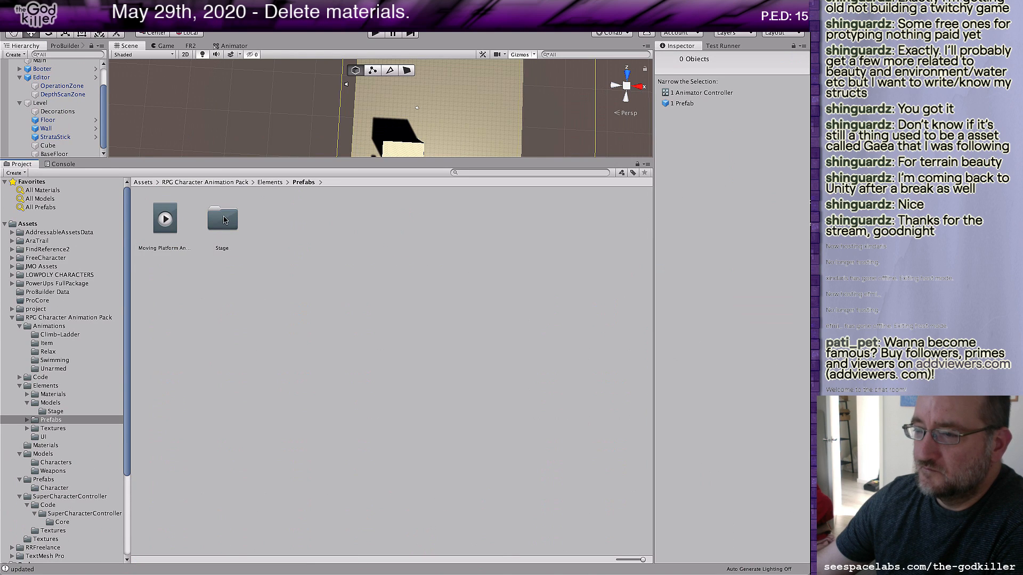
Step: Delete the Moving Platform Animation clip from the Prefabs folder of Elements
{"action": "right_click", "coordinate": [180, 218]}
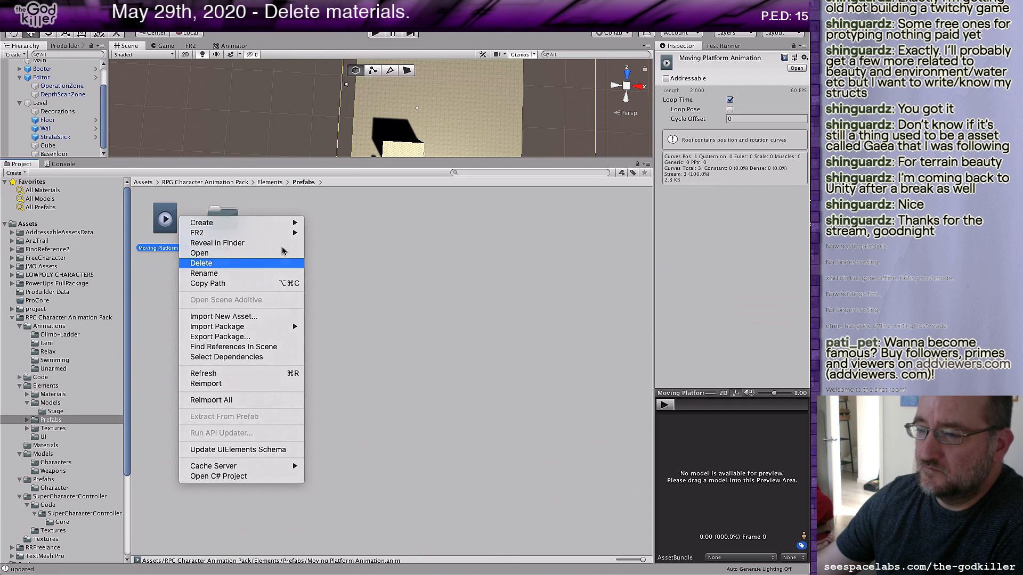
{"action": "left_click", "coordinate": [212, 263]}
{"action": "left_click", "coordinate": [571, 206]}
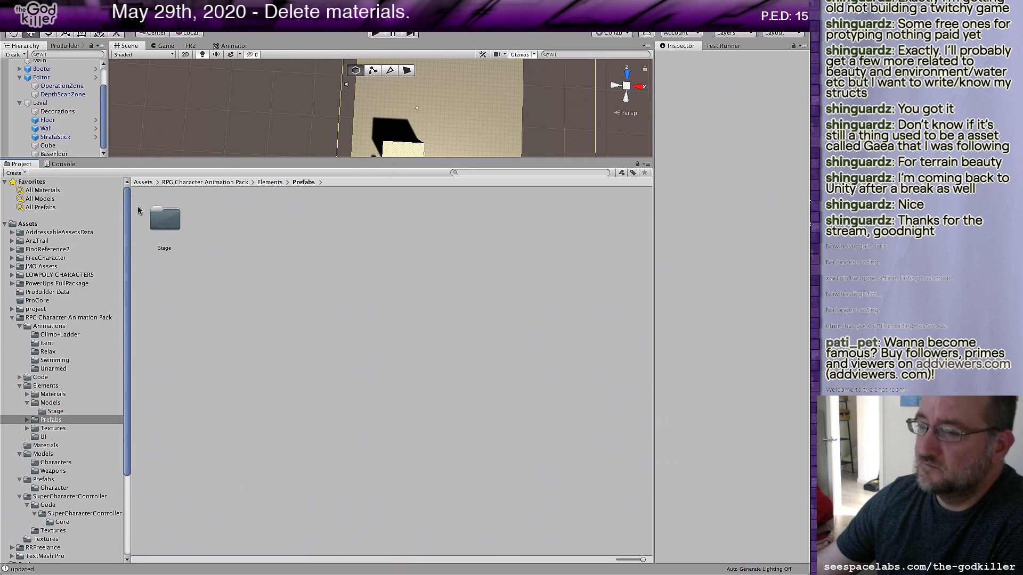
Step: Inside the Prefabs folder's Stage subfolder, delete the Level, Rock and Tree-Stump prefabs
{"action": "double_click", "coordinate": [165, 218]}
{"action": "left_click", "coordinate": [164, 220]}
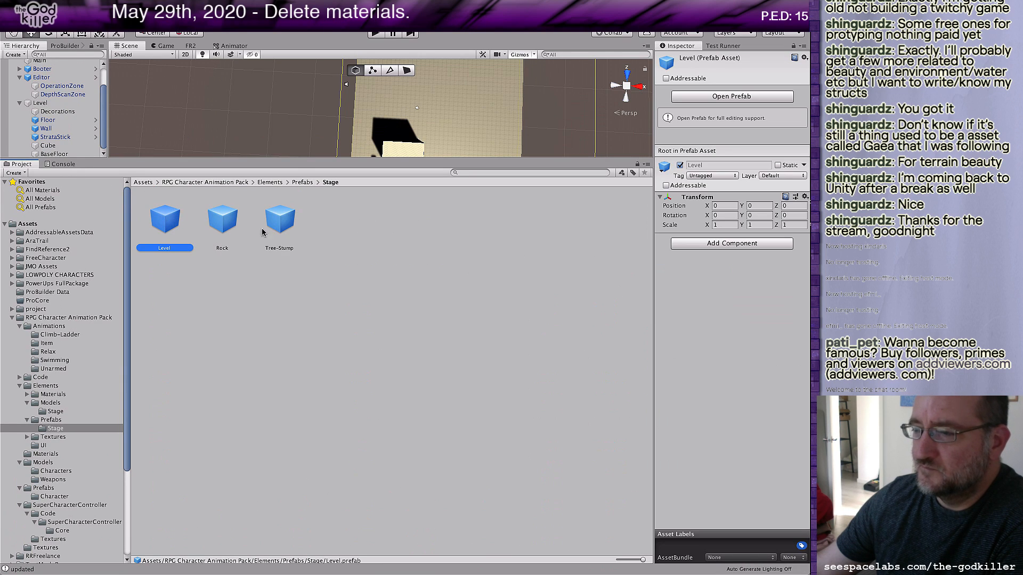
{"action": "left_click", "coordinate": [279, 227], "text": "shift"}
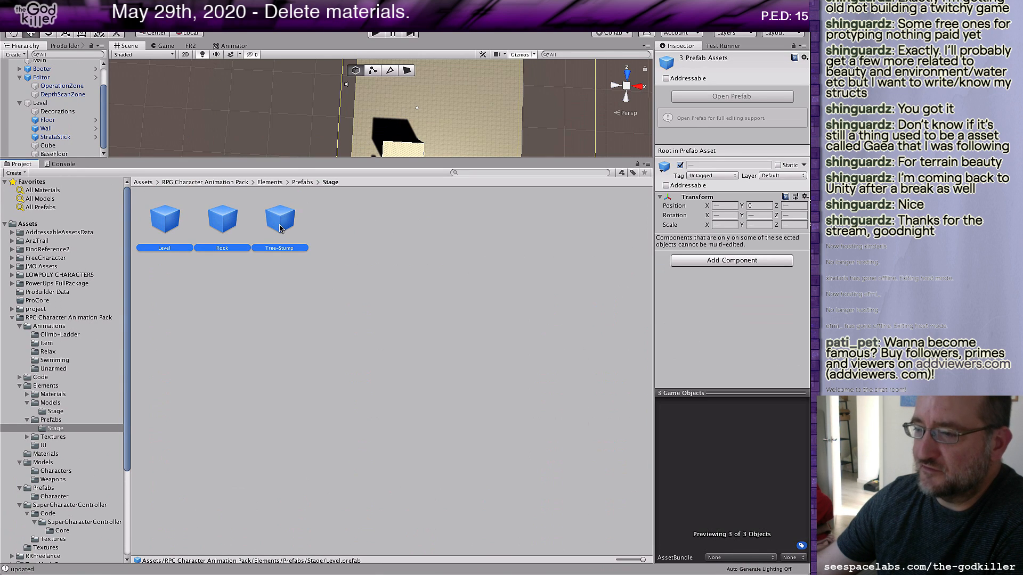
{"action": "right_click", "coordinate": [280, 228]}
{"action": "left_click", "coordinate": [314, 262]}
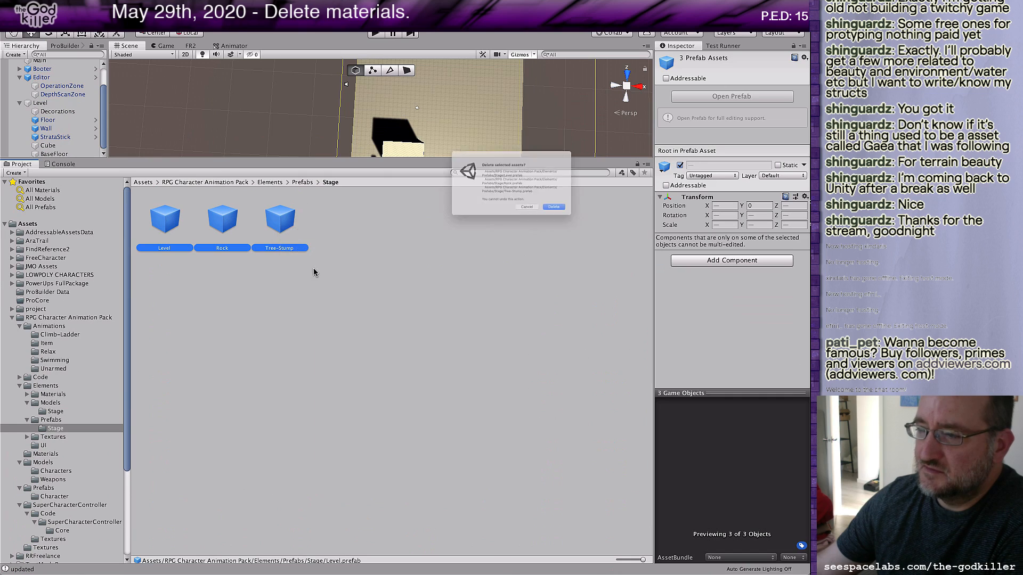
{"action": "left_click", "coordinate": [590, 228]}
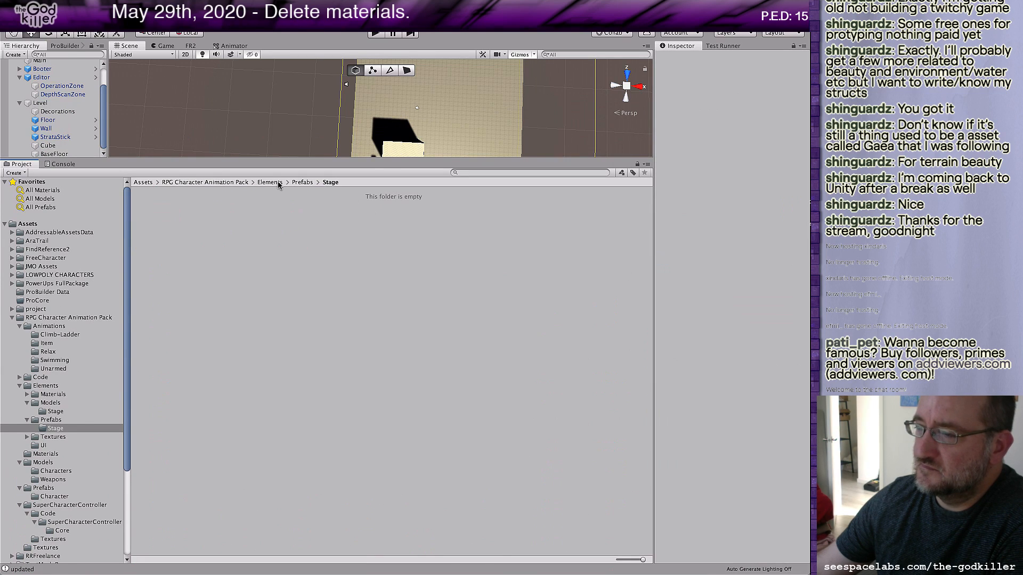
Step: Return to the Elements folder and delete its Prefabs folder along with the empty Stage subfolder
{"action": "left_click", "coordinate": [302, 182]}
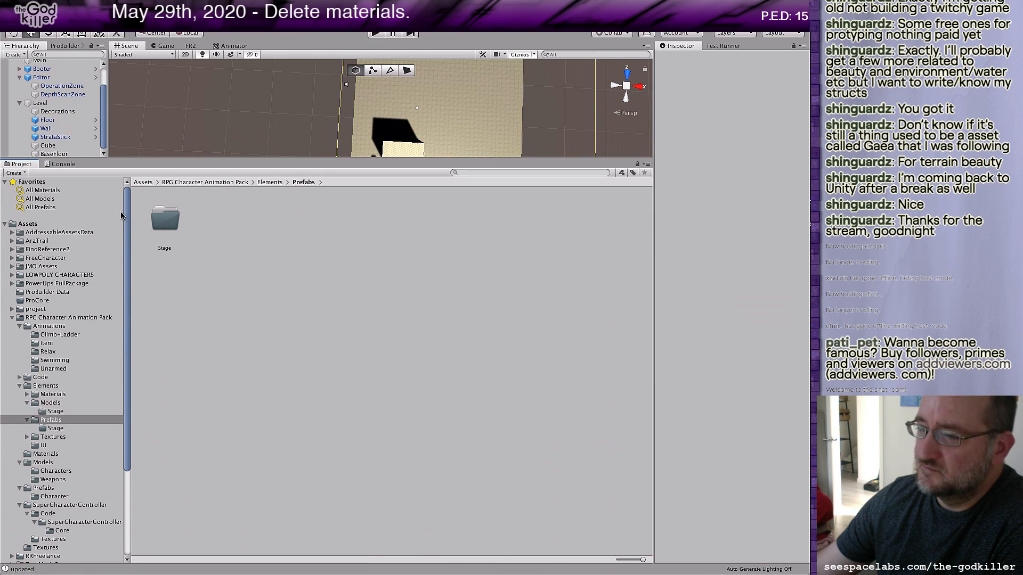
{"action": "left_click", "coordinate": [271, 182]}
{"action": "right_click", "coordinate": [283, 216]}
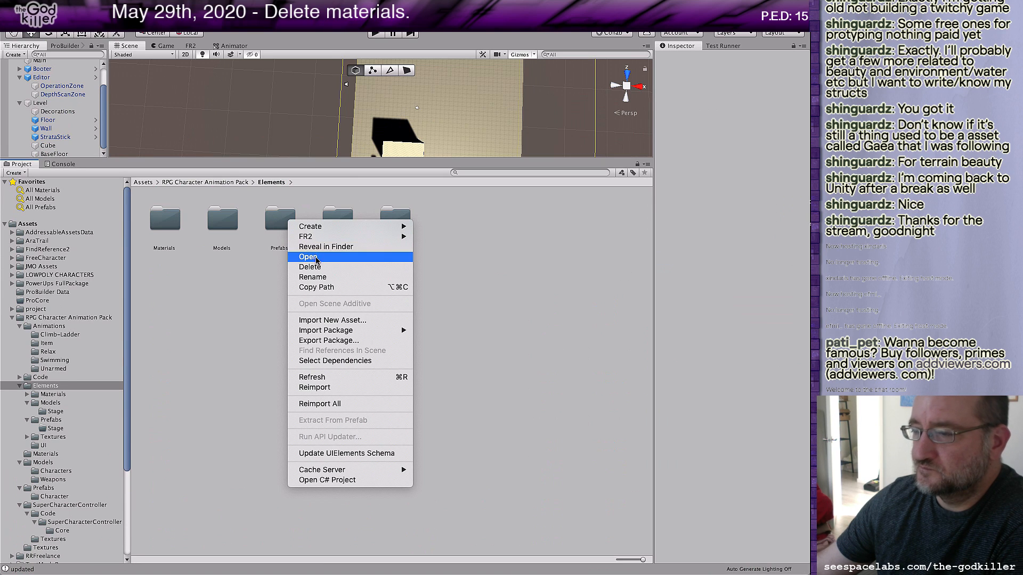
{"action": "left_click", "coordinate": [314, 264]}
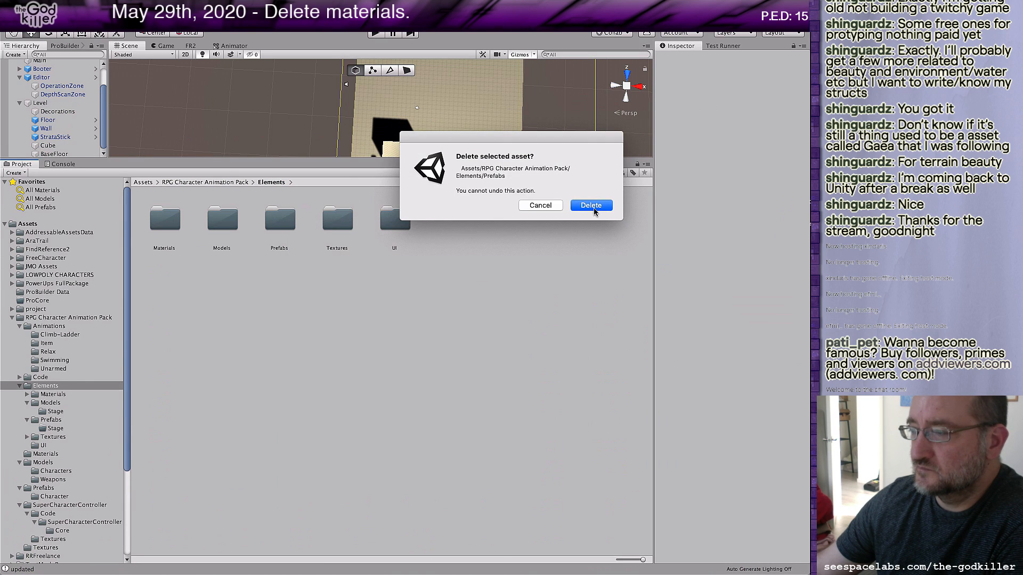
{"action": "left_click", "coordinate": [594, 207]}
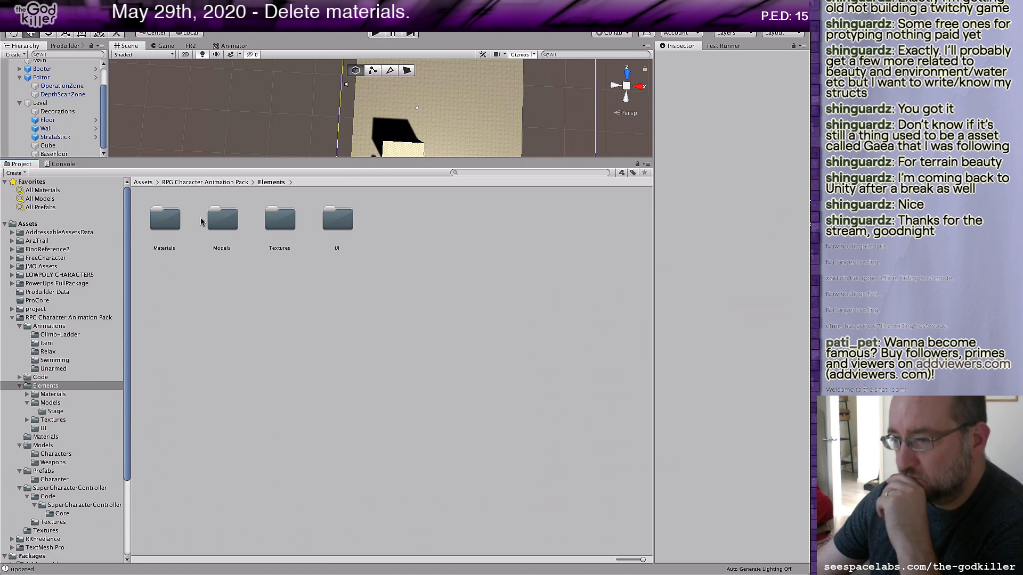
Step: In the Materials folder of Elements, delete the red Target material
{"action": "double_click", "coordinate": [165, 218]}
{"action": "left_click", "coordinate": [219, 212]}
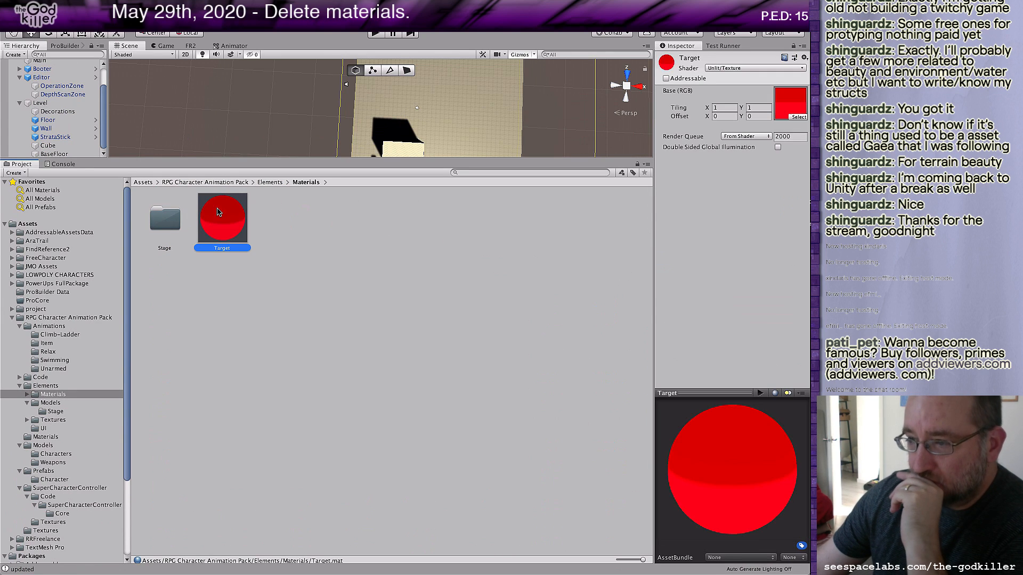
{"action": "right_click", "coordinate": [218, 208]}
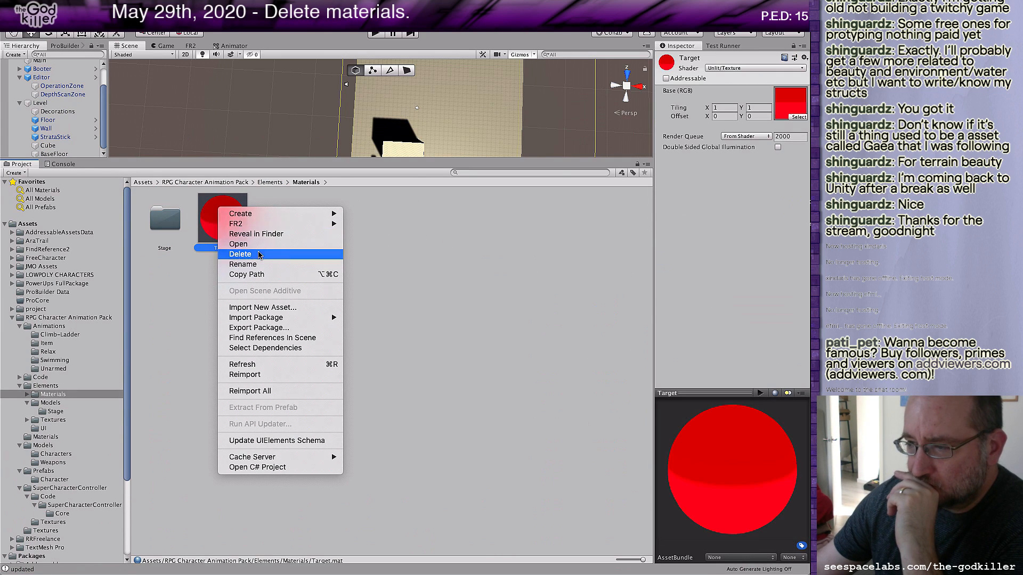
{"action": "left_click", "coordinate": [256, 255]}
{"action": "left_click", "coordinate": [590, 206]}
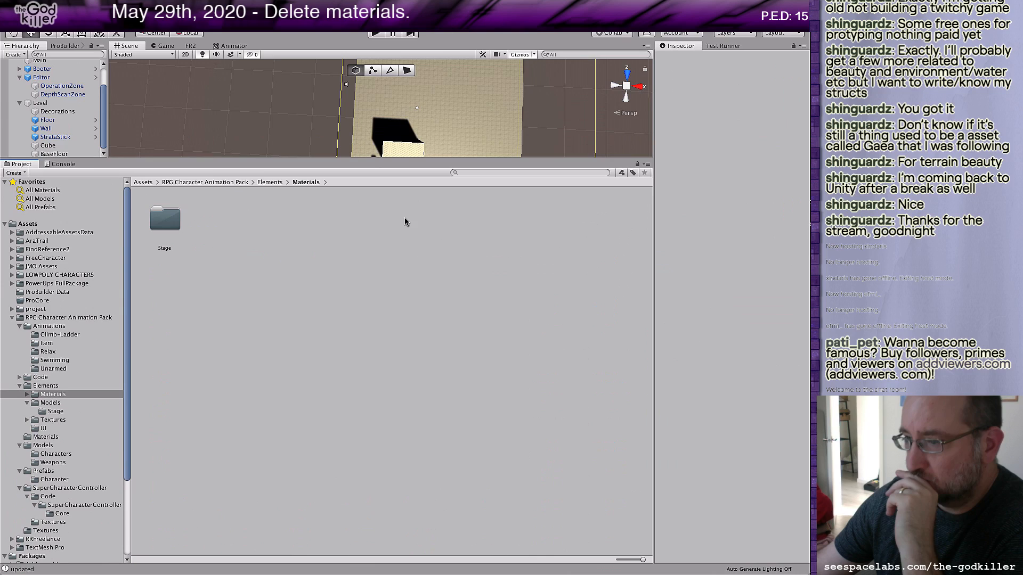
Step: Check the materials in the Stage subfolder, then delete that Stage subfolder from Materials
{"action": "double_click", "coordinate": [168, 220]}
{"action": "left_click", "coordinate": [166, 223]}
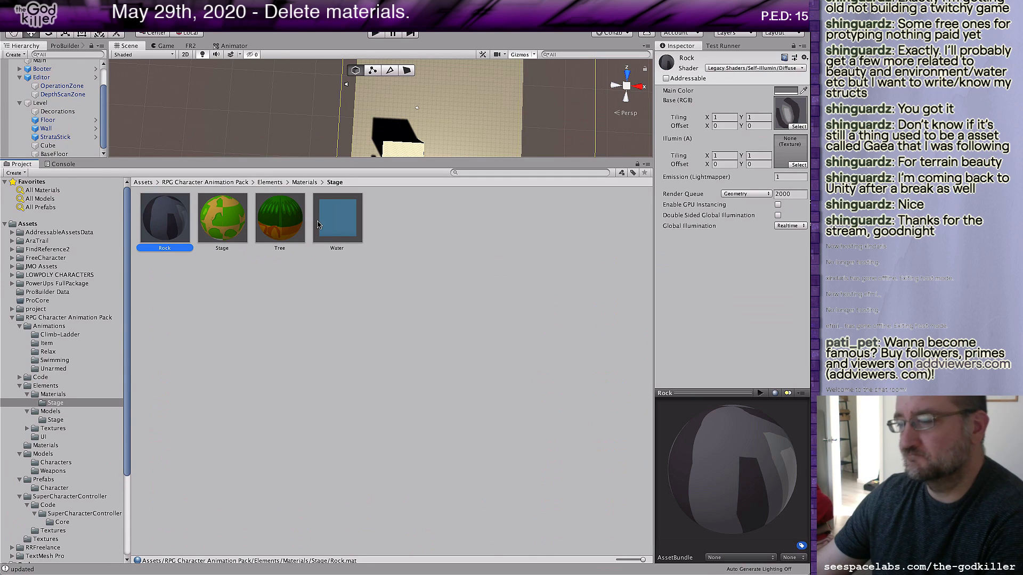
{"action": "left_click", "coordinate": [309, 183]}
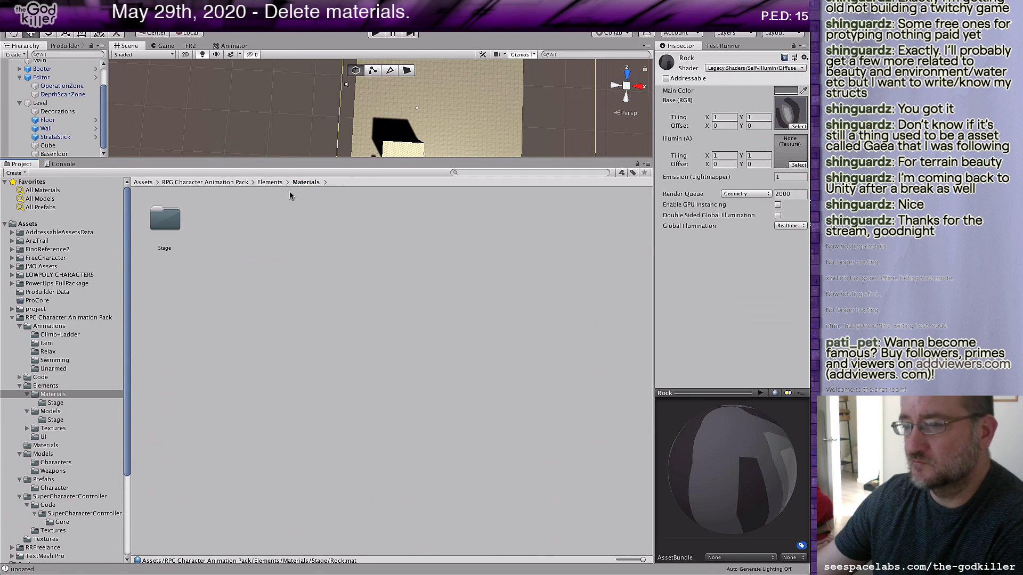
{"action": "right_click", "coordinate": [163, 218]}
{"action": "left_click", "coordinate": [193, 266]}
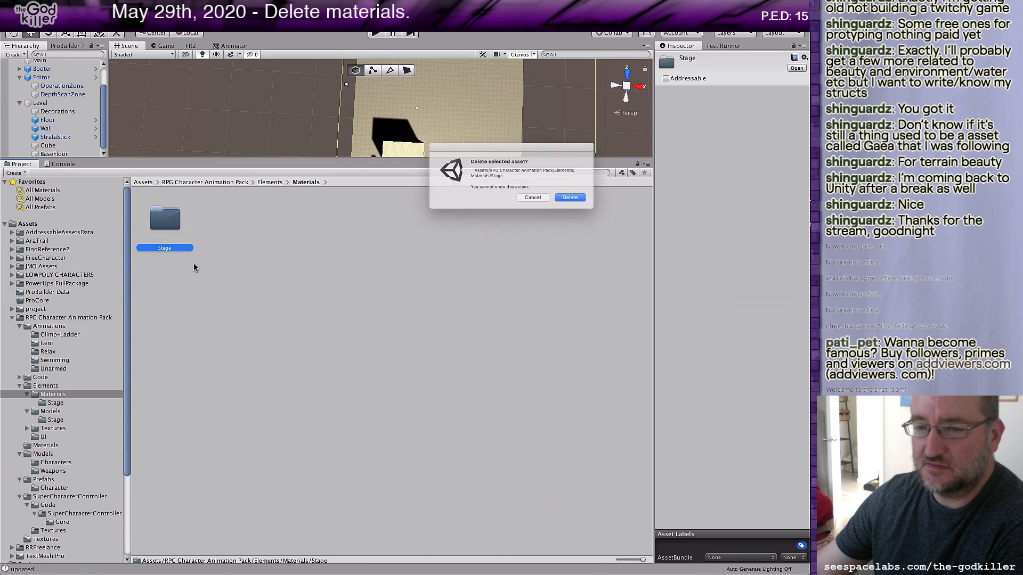
{"action": "left_click", "coordinate": [590, 206]}
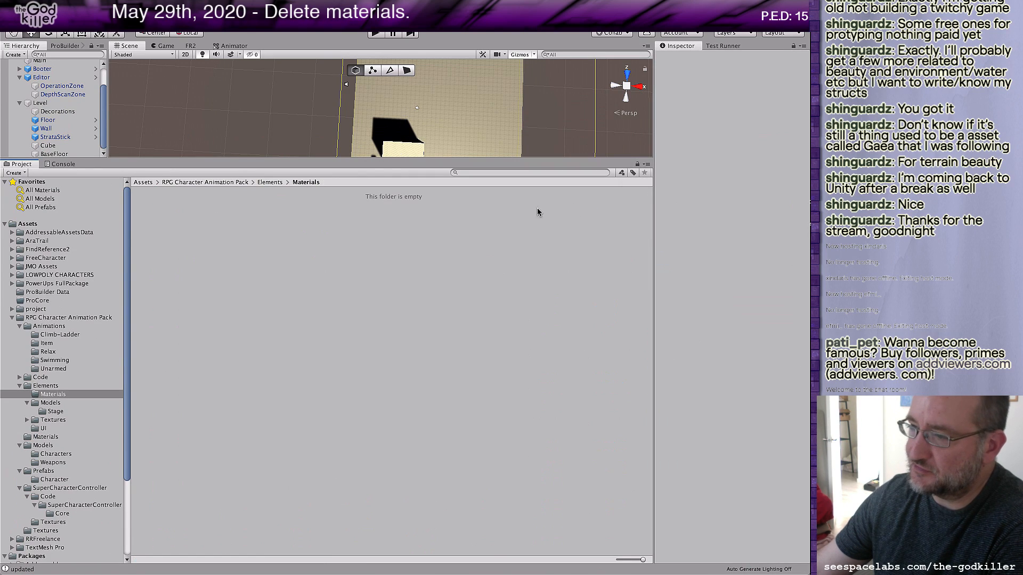
Step: Return to the Elements folder and delete the empty Materials folder
{"action": "left_click", "coordinate": [270, 183]}
{"action": "right_click", "coordinate": [156, 229]}
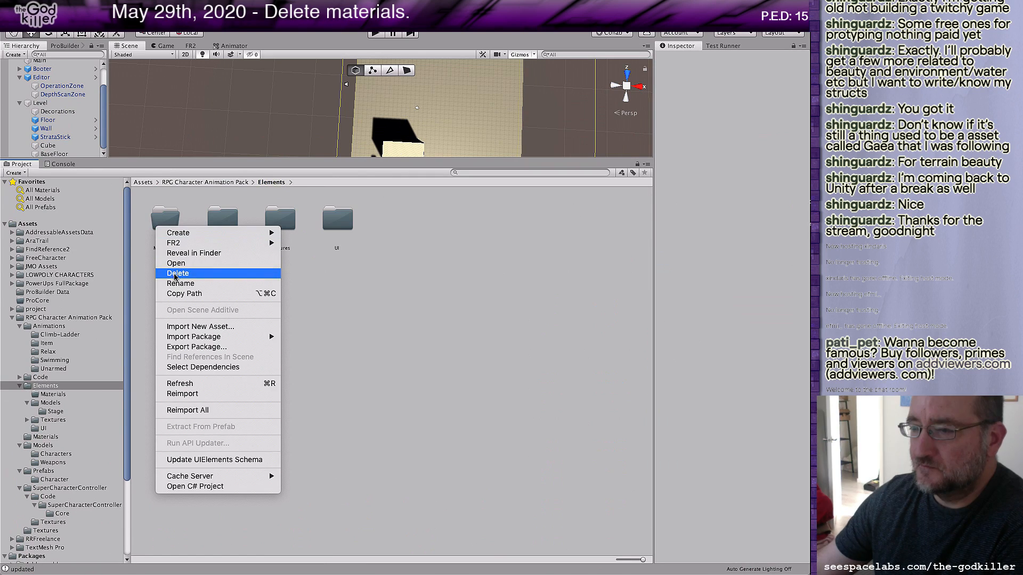
{"action": "left_click", "coordinate": [175, 274]}
{"action": "left_click", "coordinate": [600, 206]}
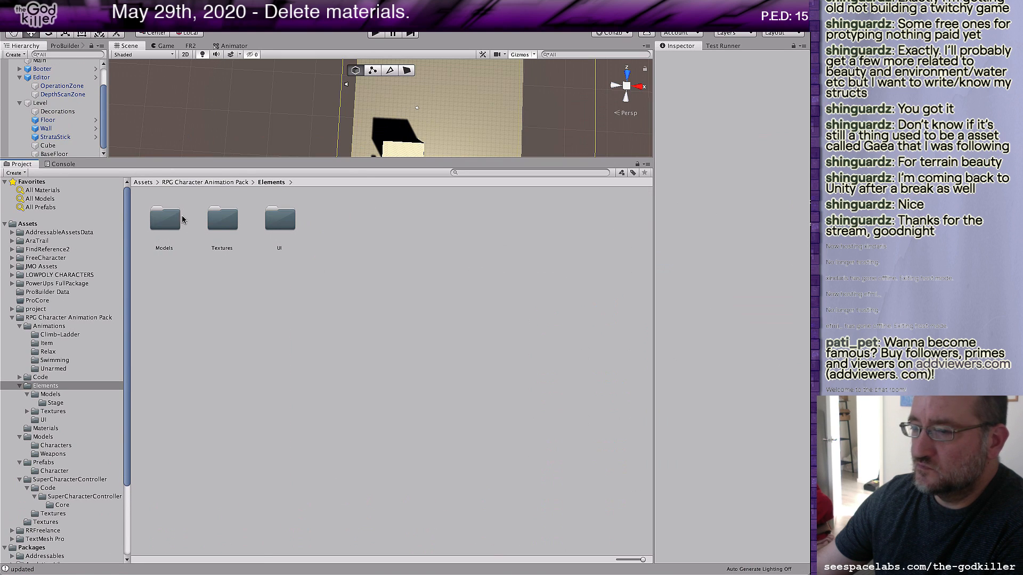
Step: Check the Models folder and its Stage subfolder, and delete the Models folder from Elements
{"action": "double_click", "coordinate": [149, 223]}
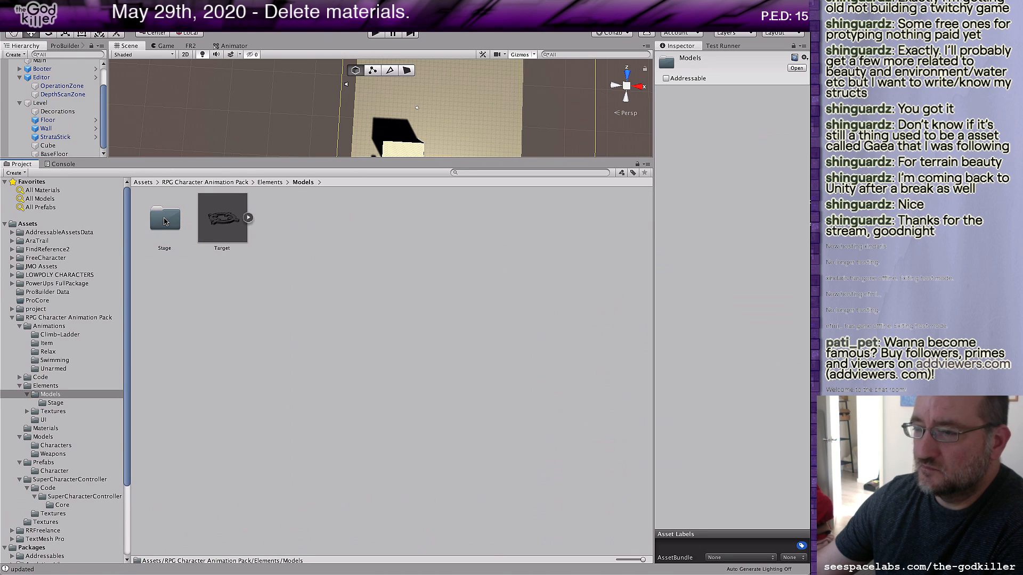
{"action": "left_click", "coordinate": [211, 221]}
{"action": "double_click", "coordinate": [158, 221]}
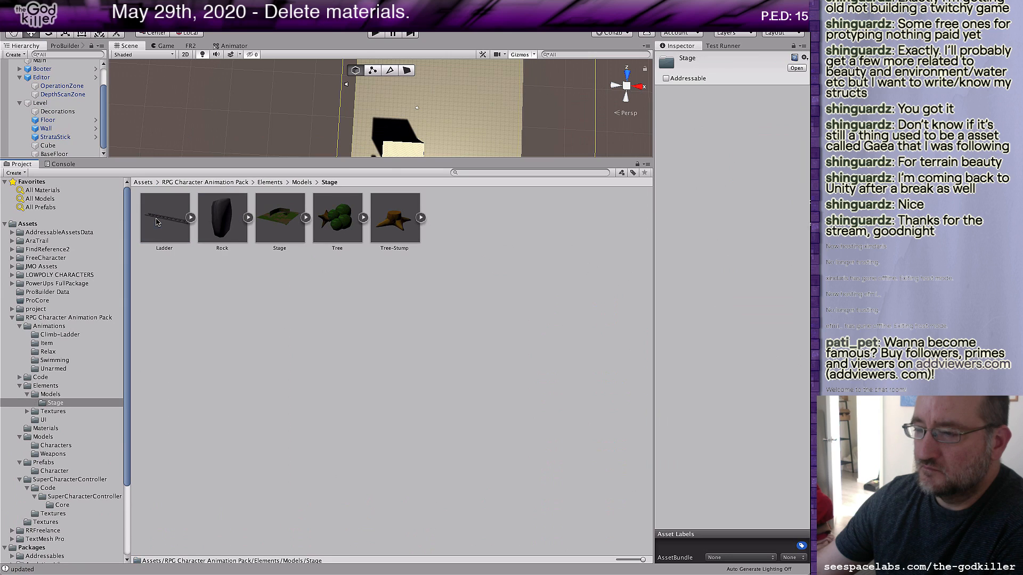
{"action": "left_click", "coordinate": [276, 182]}
{"action": "right_click", "coordinate": [171, 218]}
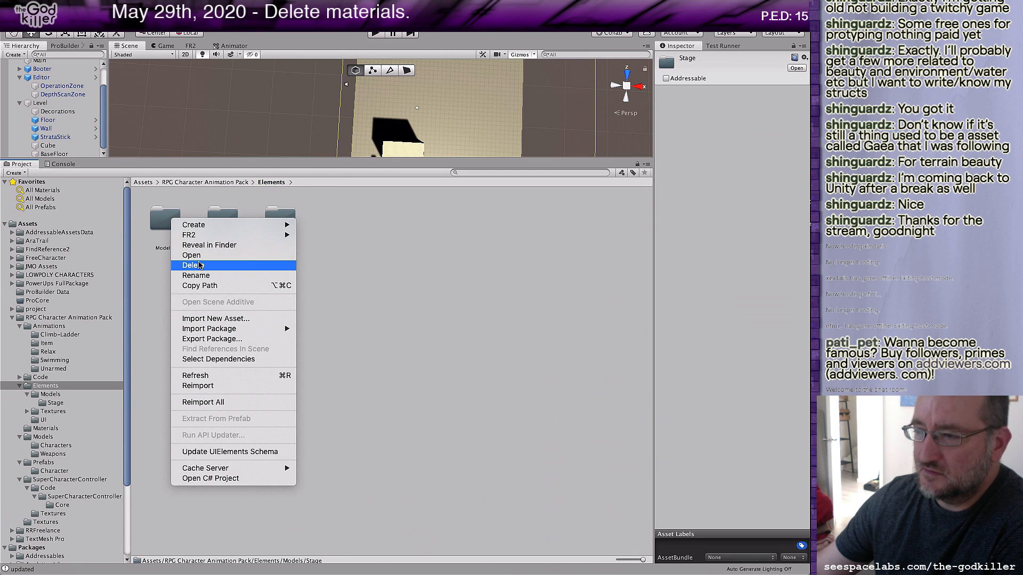
{"action": "left_click", "coordinate": [204, 266]}
{"action": "left_click", "coordinate": [591, 205]}
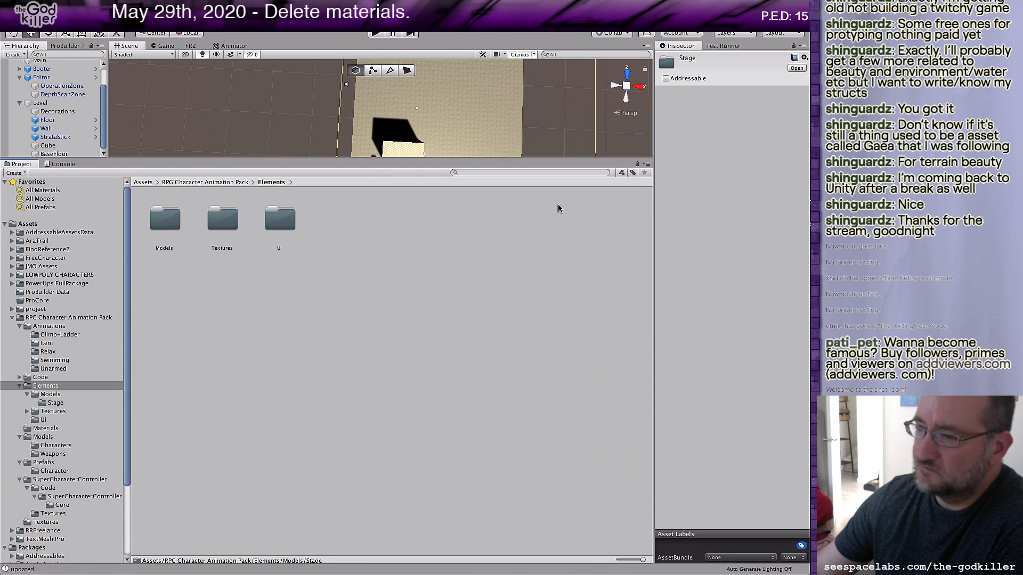
Step: Check the Textures folder and its Stage subfolder, and delete the Textures folder from Elements
{"action": "double_click", "coordinate": [165, 218]}
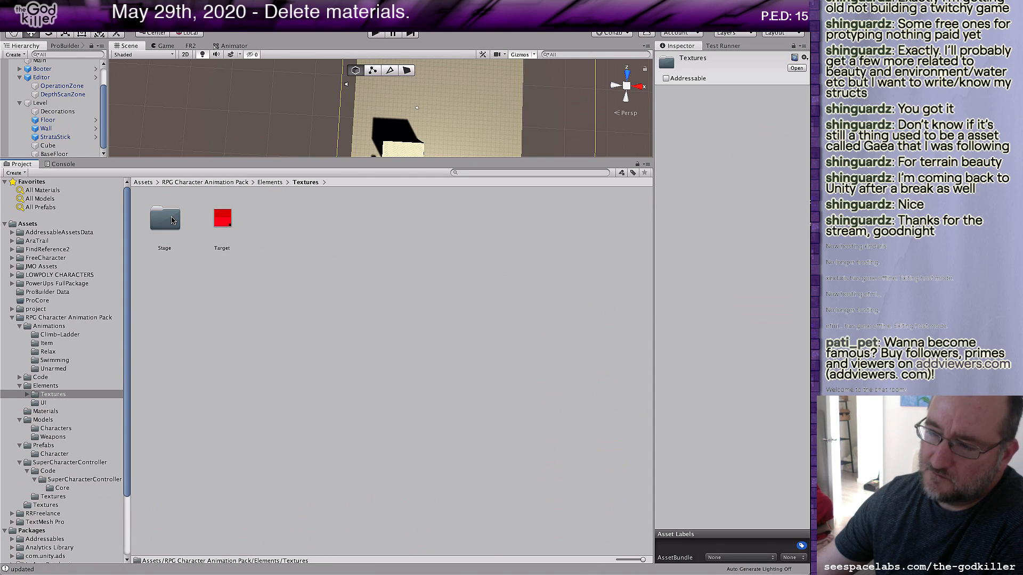
{"action": "double_click", "coordinate": [165, 218]}
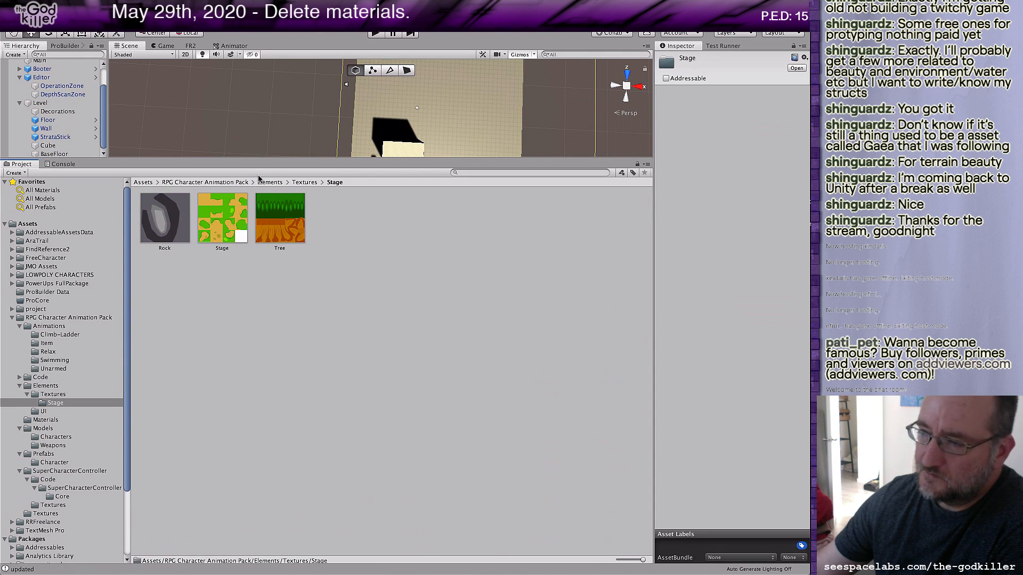
{"action": "left_click", "coordinate": [305, 183]}
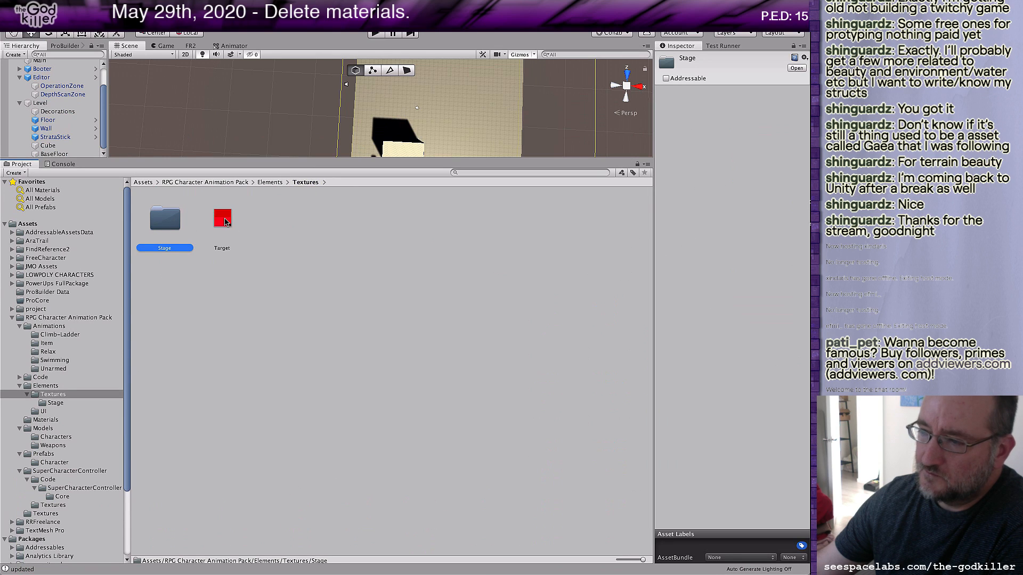
{"action": "left_click", "coordinate": [269, 182]}
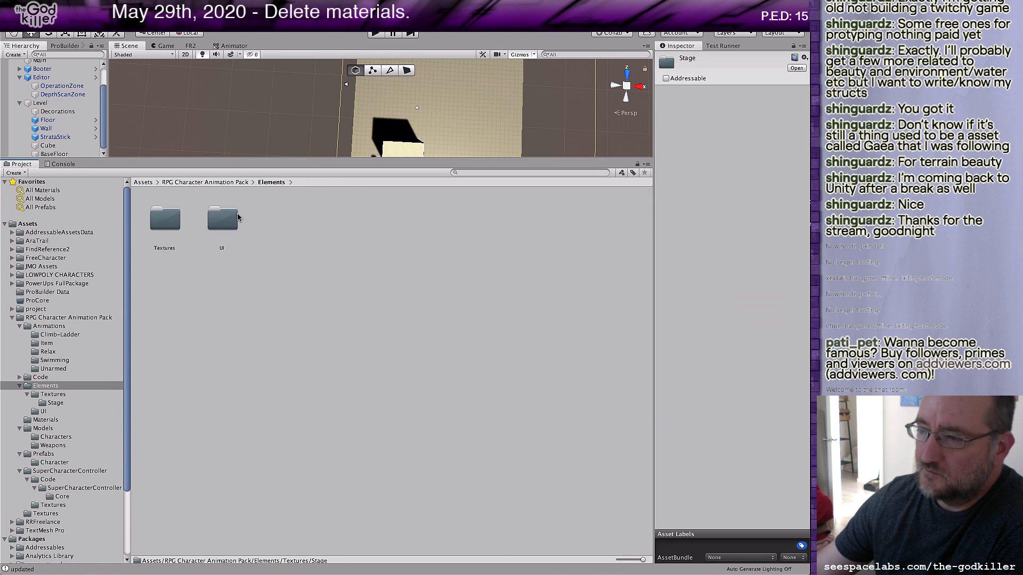
{"action": "right_click", "coordinate": [171, 220]}
{"action": "left_click", "coordinate": [192, 266]}
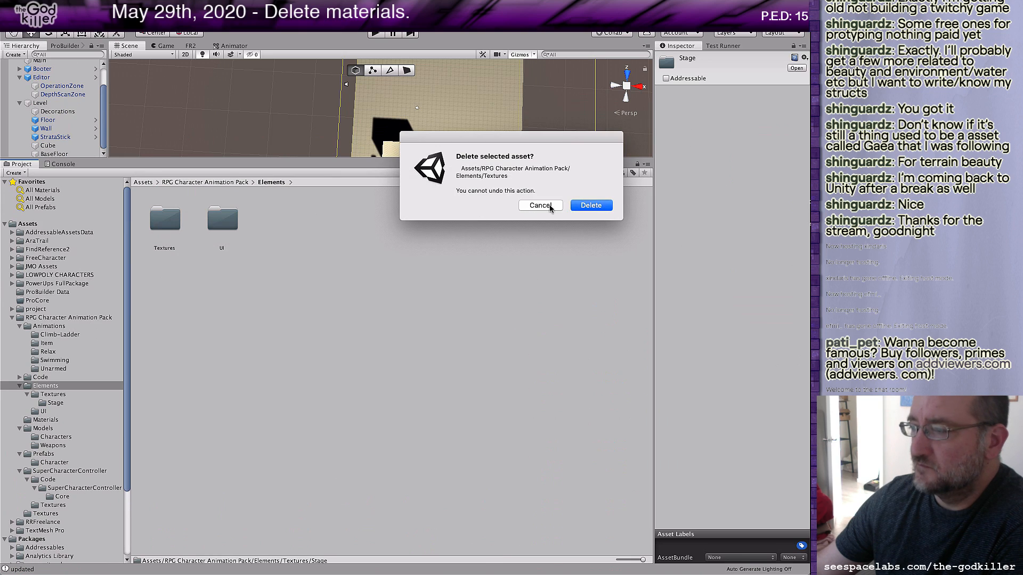
{"action": "left_click", "coordinate": [589, 207]}
Step: Open the UI folder in Elements and delete all the images in it, from Controller through ControlsCamera2
{"action": "double_click", "coordinate": [160, 219]}
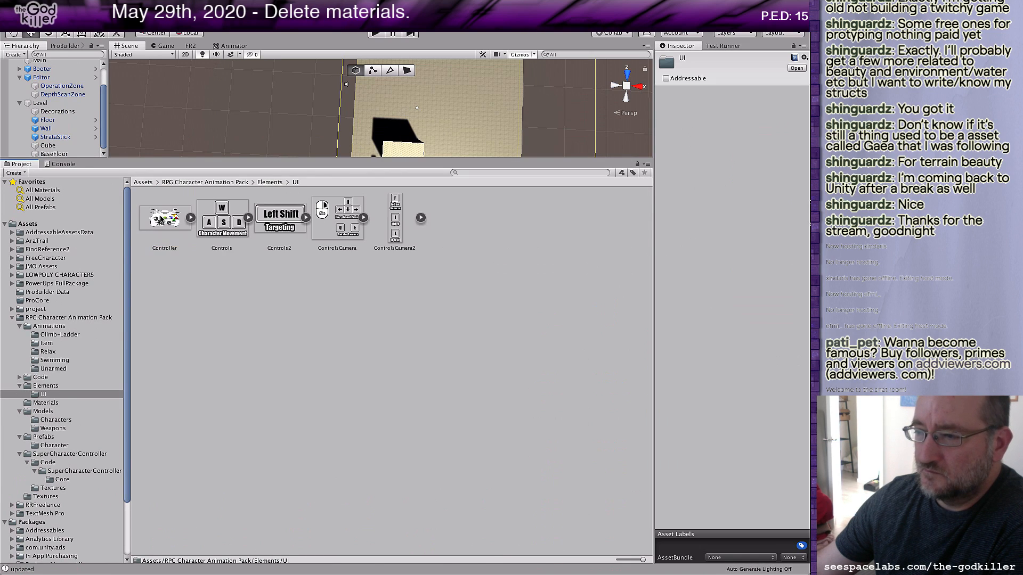
{"action": "left_click", "coordinate": [161, 219]}
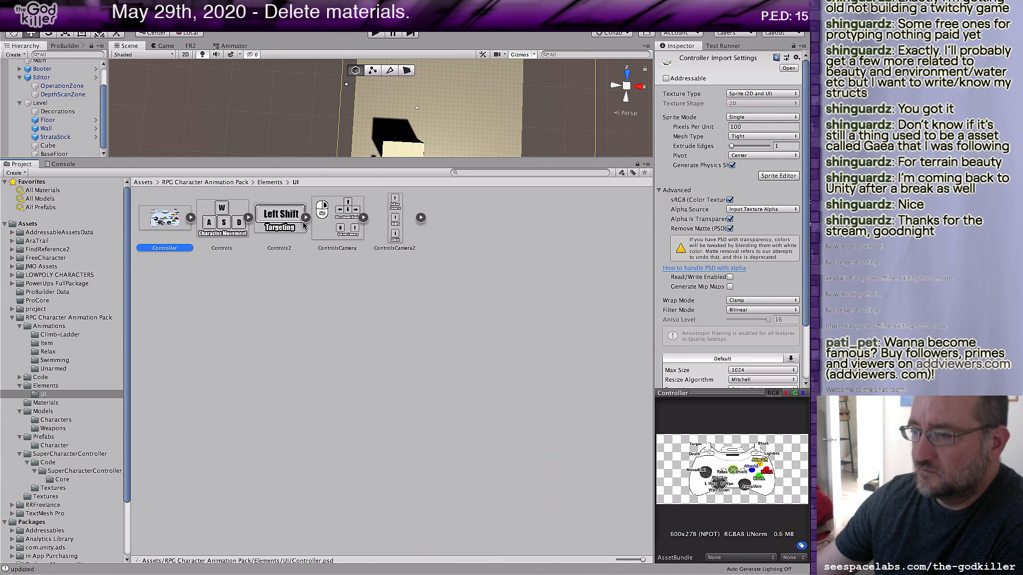
{"action": "left_click", "coordinate": [396, 230], "text": "shift"}
{"action": "right_click", "coordinate": [397, 230]}
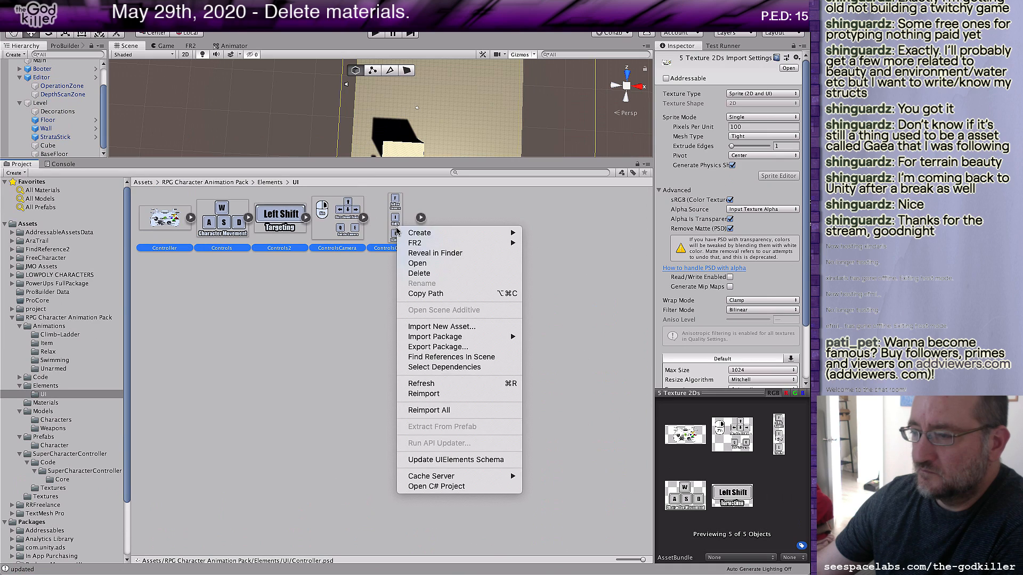
{"action": "left_click", "coordinate": [432, 280]}
{"action": "left_click", "coordinate": [596, 236]}
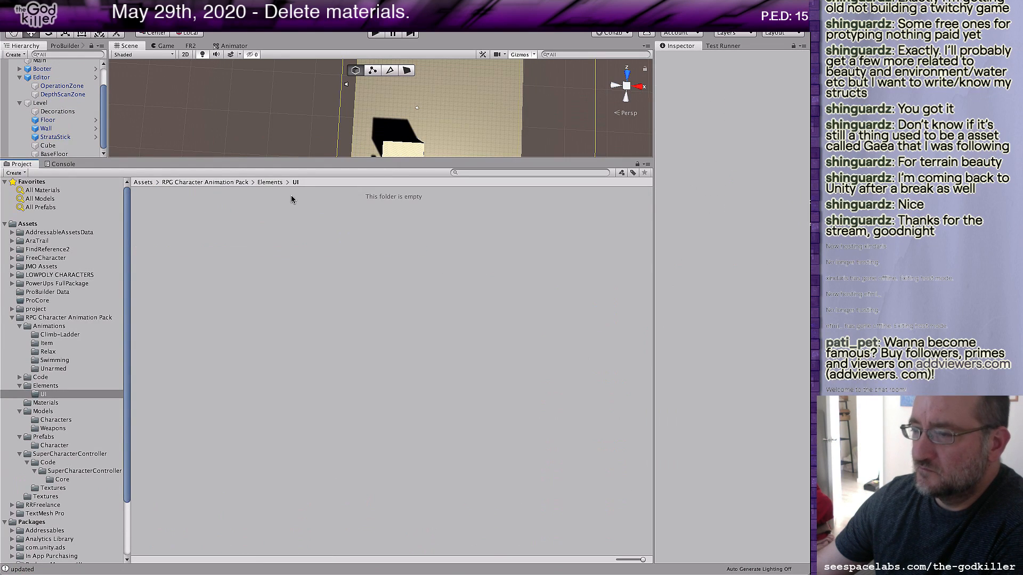
Step: Return to the RPG Character Animation Pack folder and delete its Elements folder
{"action": "left_click", "coordinate": [271, 184]}
{"action": "left_click", "coordinate": [243, 184]}
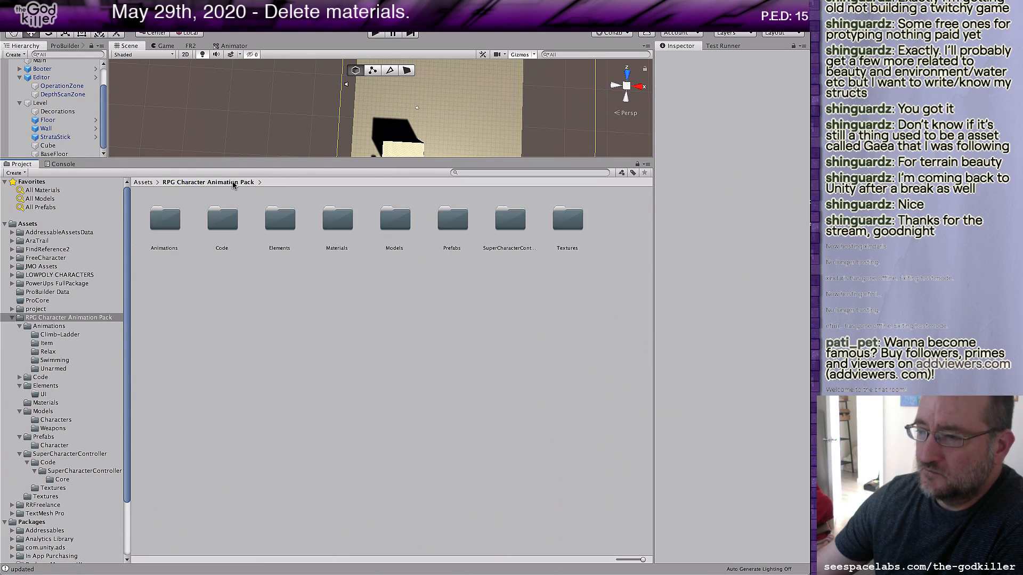
{"action": "right_click", "coordinate": [276, 231]}
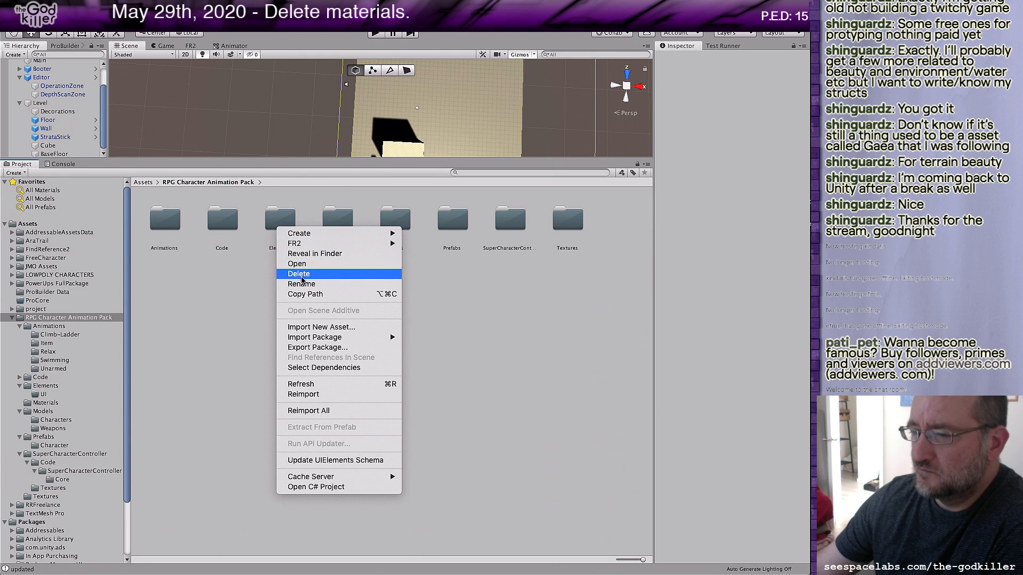
{"action": "left_click", "coordinate": [299, 263]}
{"action": "left_click", "coordinate": [596, 205]}
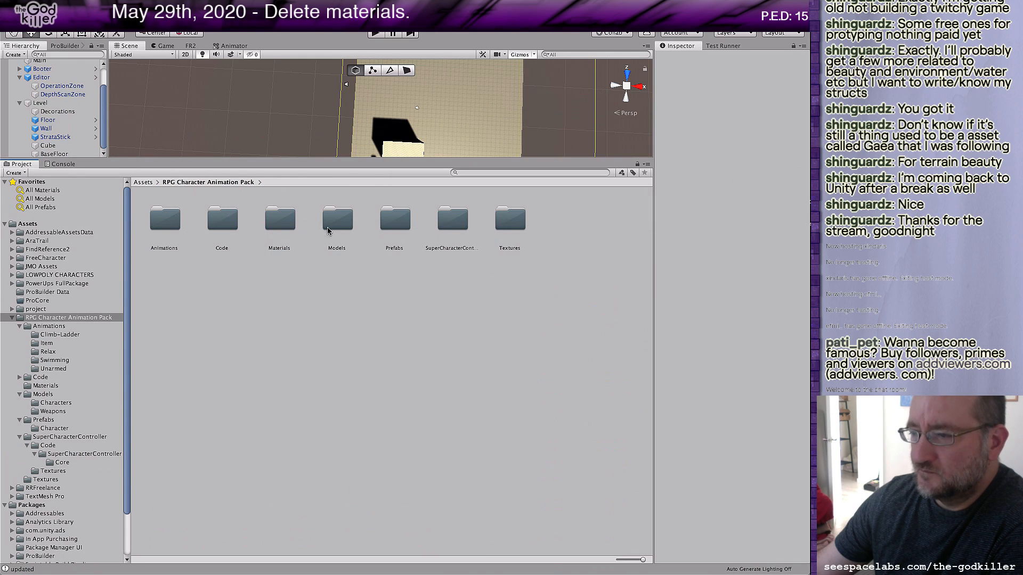
Step: Examine the contents of the pack's Code, Materials and Models folders, including the Characters subfolder, for assets still in use
{"action": "double_click", "coordinate": [222, 224]}
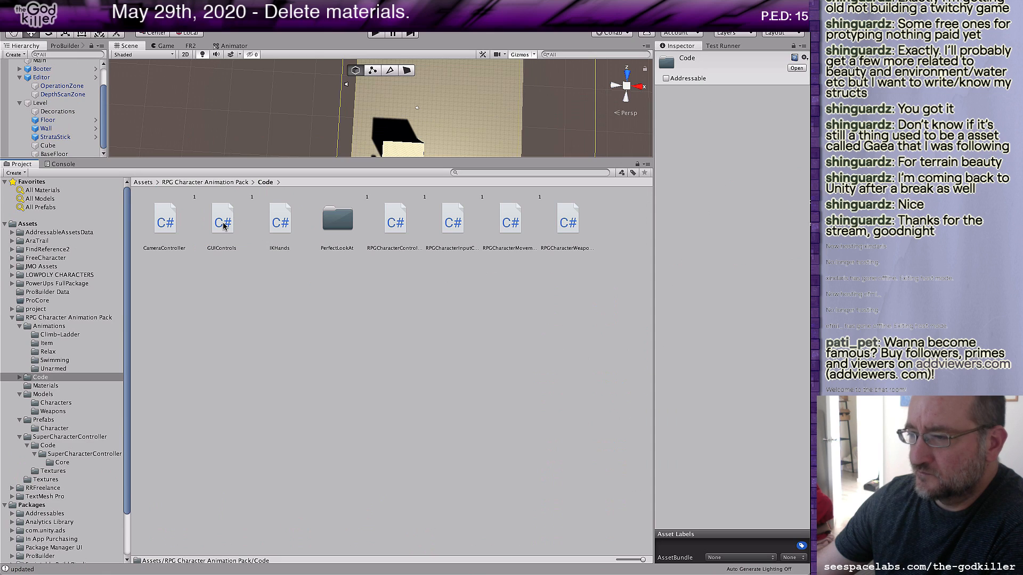
{"action": "left_click", "coordinate": [243, 182]}
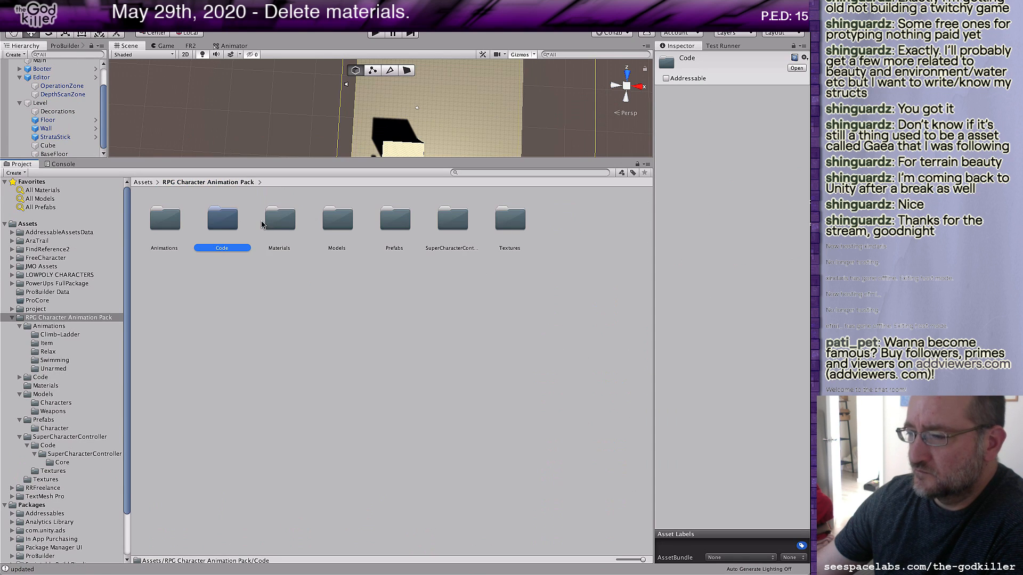
{"action": "double_click", "coordinate": [275, 218]}
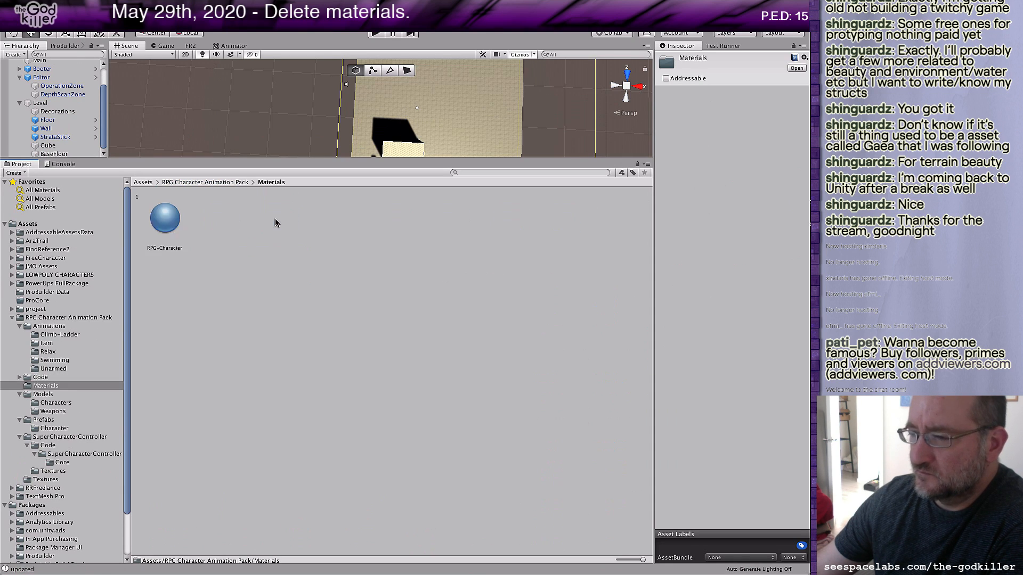
{"action": "left_click", "coordinate": [236, 182]}
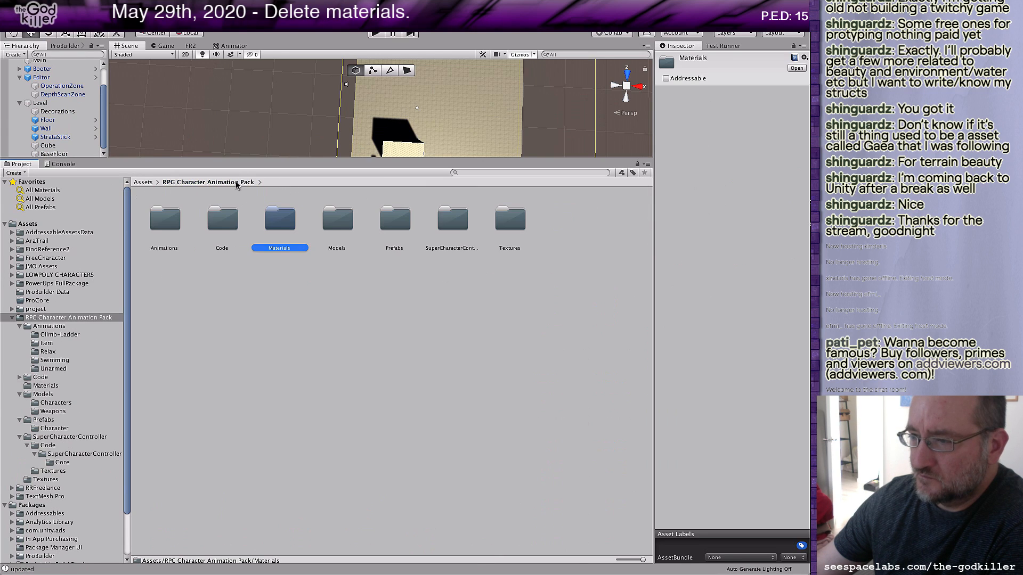
{"action": "double_click", "coordinate": [332, 220]}
{"action": "left_click", "coordinate": [165, 227]}
{"action": "double_click", "coordinate": [163, 228]}
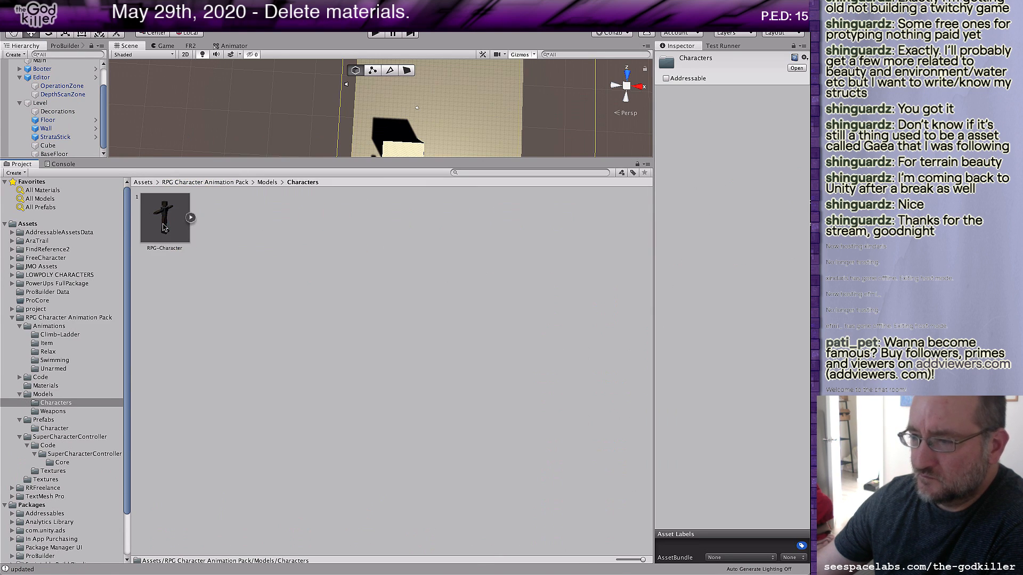
{"action": "left_click", "coordinate": [268, 182]}
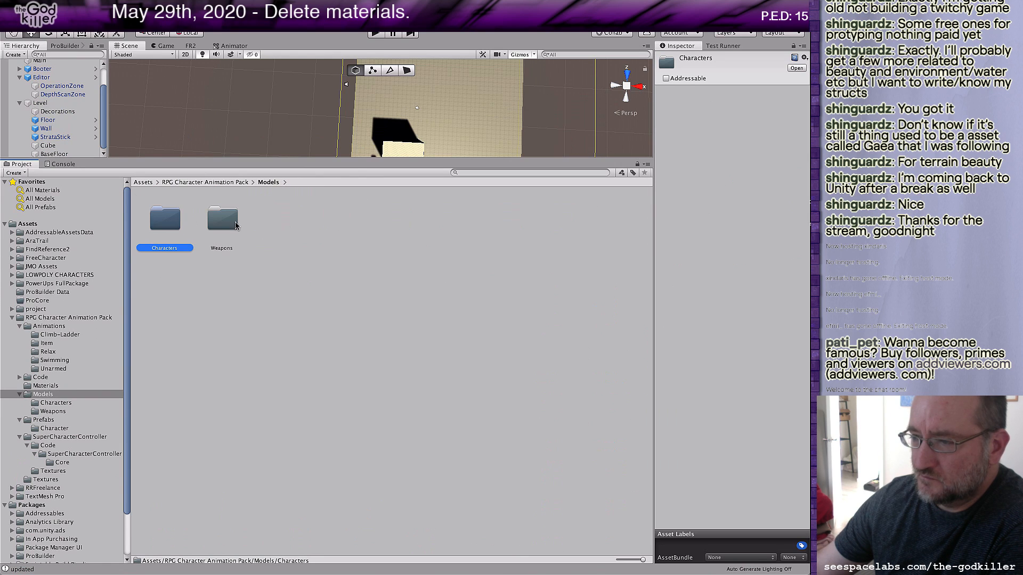
{"action": "left_click", "coordinate": [234, 182]}
Step: Open the Character subfolder of Prefabs and delete the RPG-Character prefab
{"action": "double_click", "coordinate": [398, 226]}
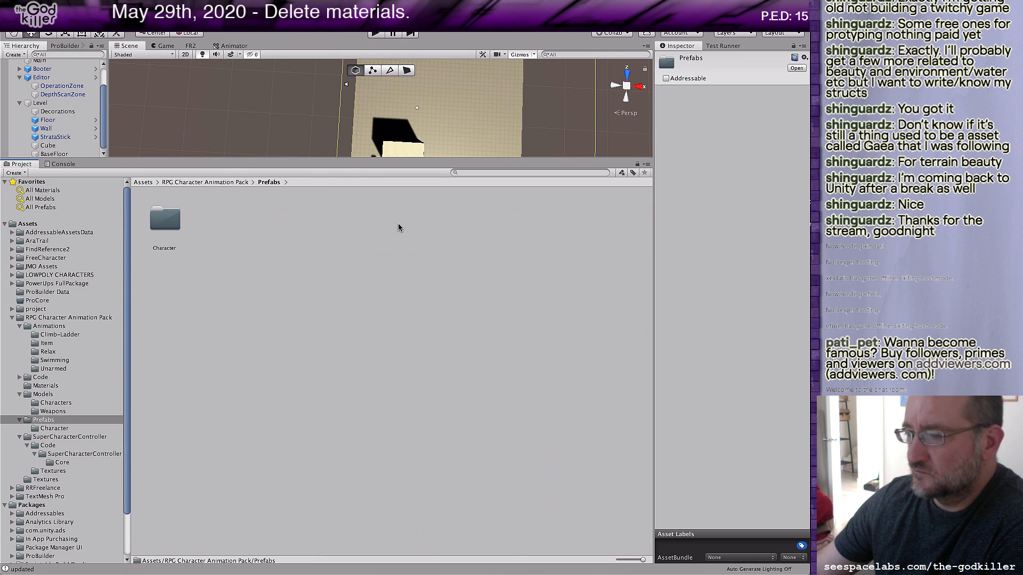
{"action": "double_click", "coordinate": [168, 223]}
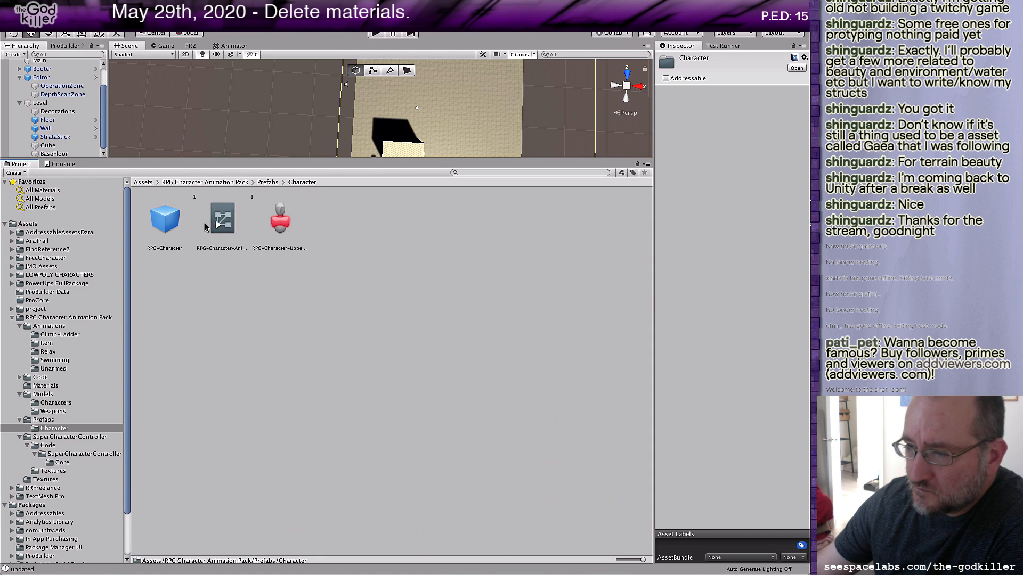
{"action": "left_click", "coordinate": [162, 226]}
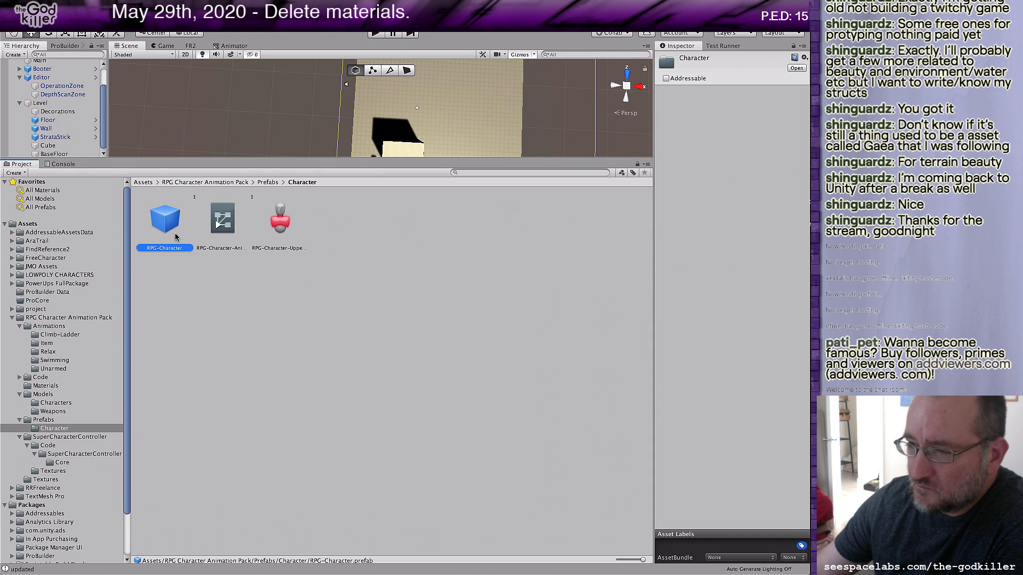
{"action": "right_click", "coordinate": [163, 220]}
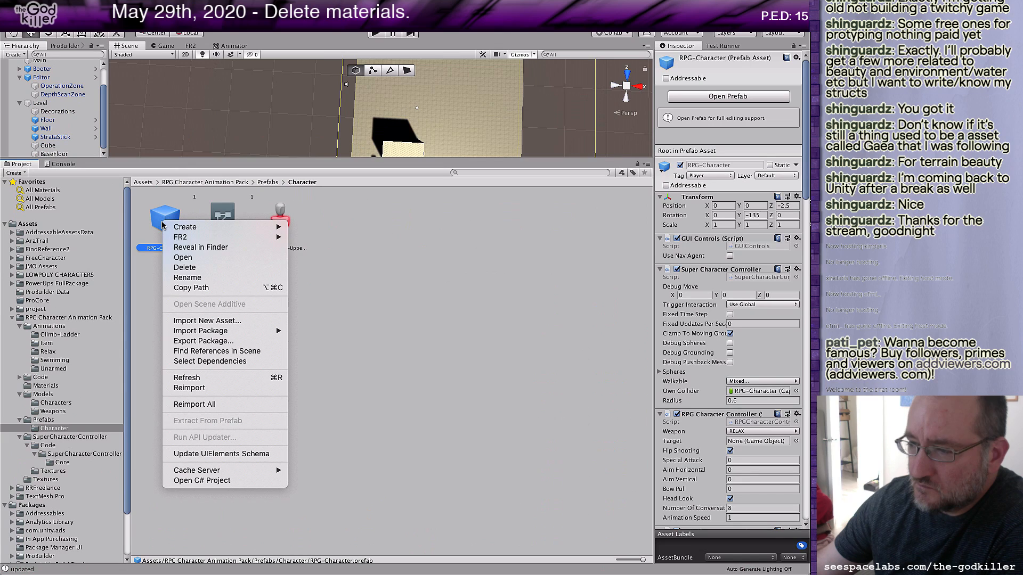
{"action": "left_click", "coordinate": [193, 268]}
{"action": "left_click", "coordinate": [589, 207]}
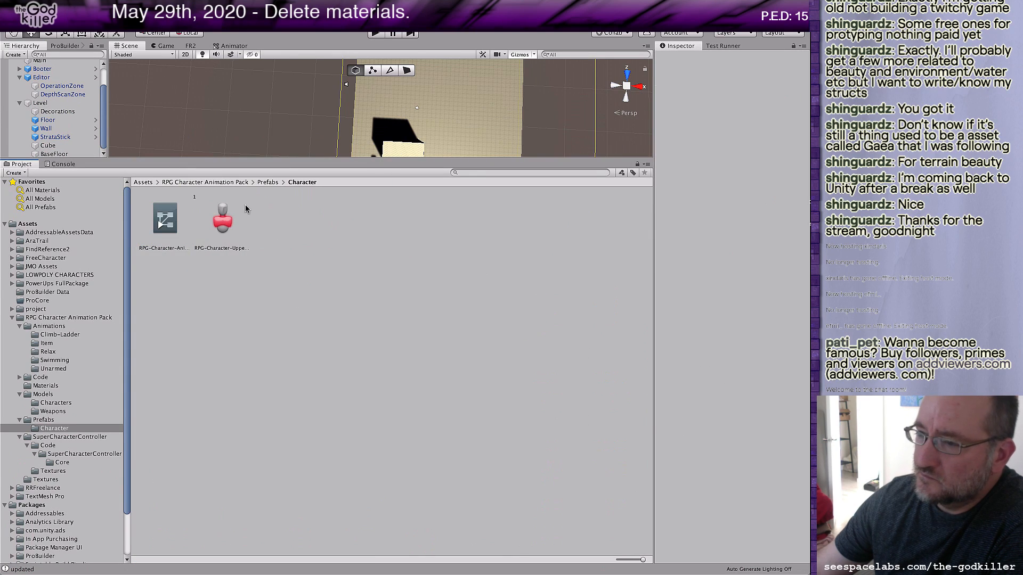
Step: Delete the RPG-Character animation controller from the Prefabs Character folder
{"action": "right_click", "coordinate": [179, 221]}
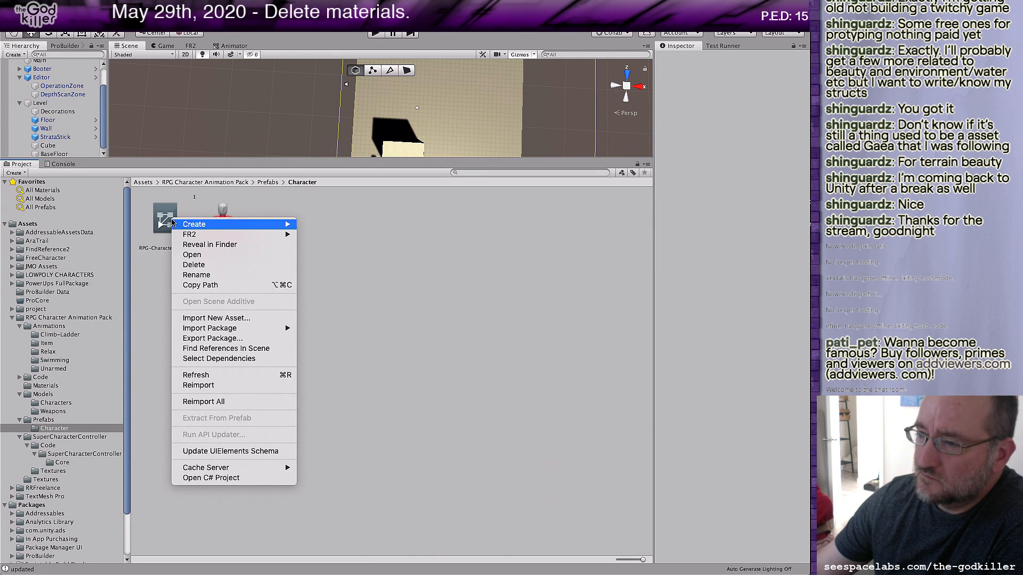
{"action": "left_click", "coordinate": [192, 267]}
{"action": "left_click", "coordinate": [582, 209]}
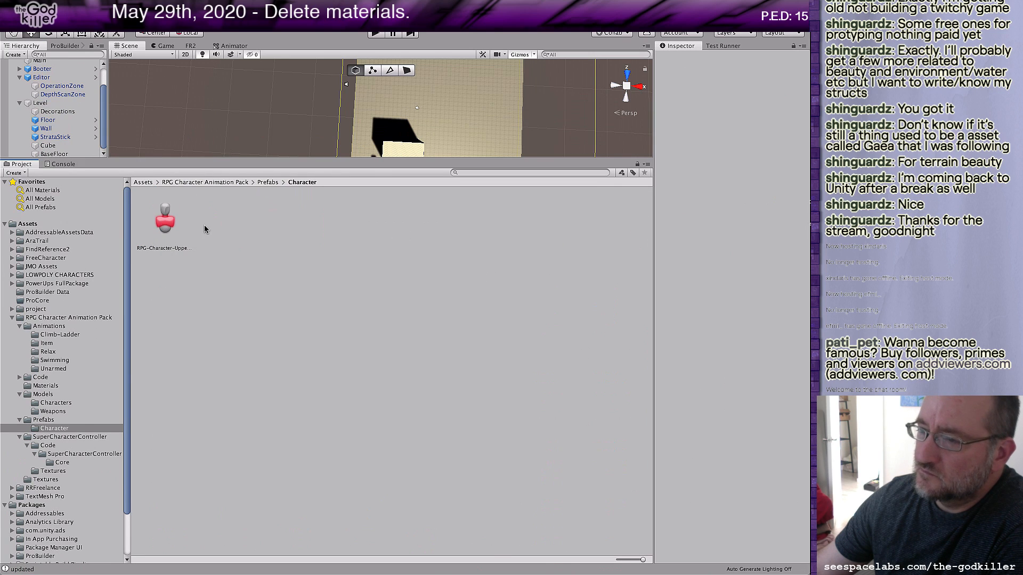
Step: Return to the RPG Character Animation Pack folder and delete the whole Prefabs folder
{"action": "right_click", "coordinate": [154, 227]}
{"action": "left_click", "coordinate": [269, 182]}
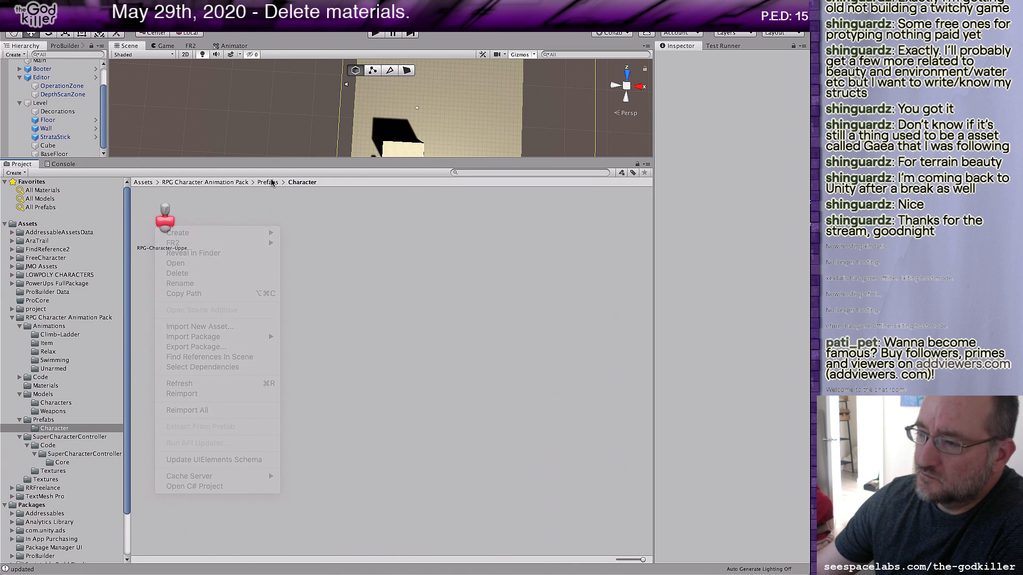
{"action": "left_click", "coordinate": [269, 183]}
{"action": "right_click", "coordinate": [165, 219]}
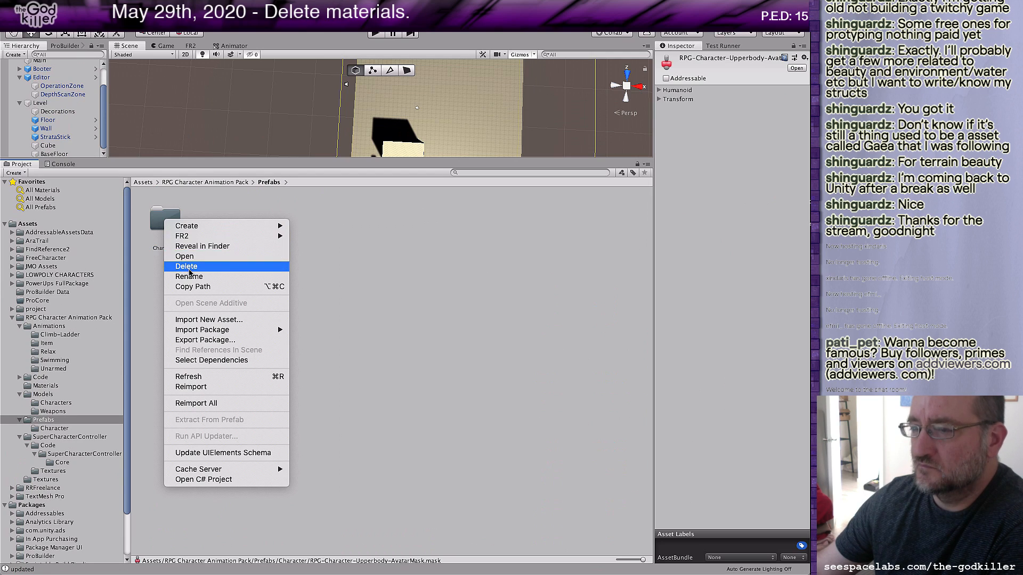
{"action": "left_click", "coordinate": [216, 184]}
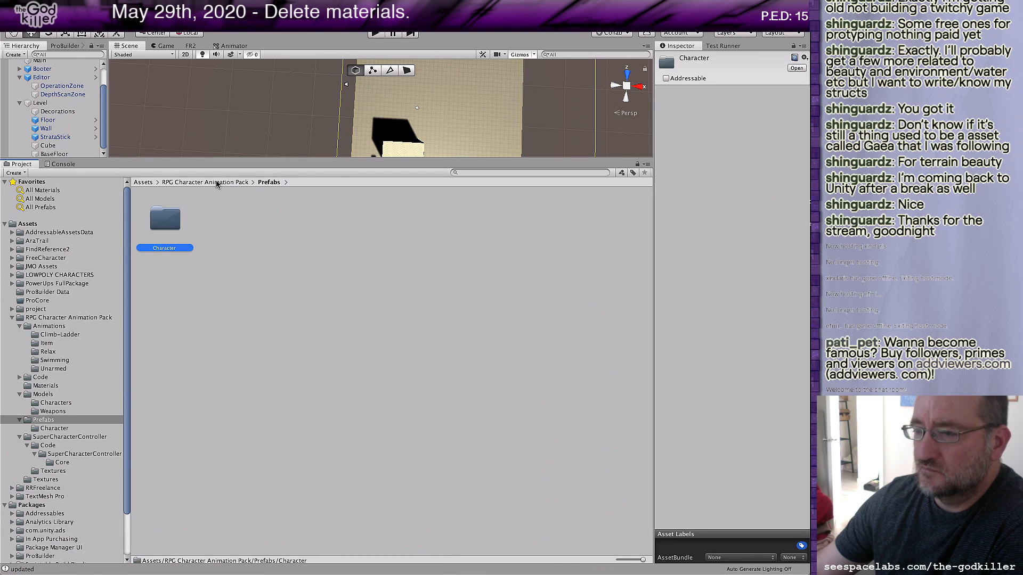
{"action": "left_click", "coordinate": [216, 183]}
{"action": "right_click", "coordinate": [345, 221]}
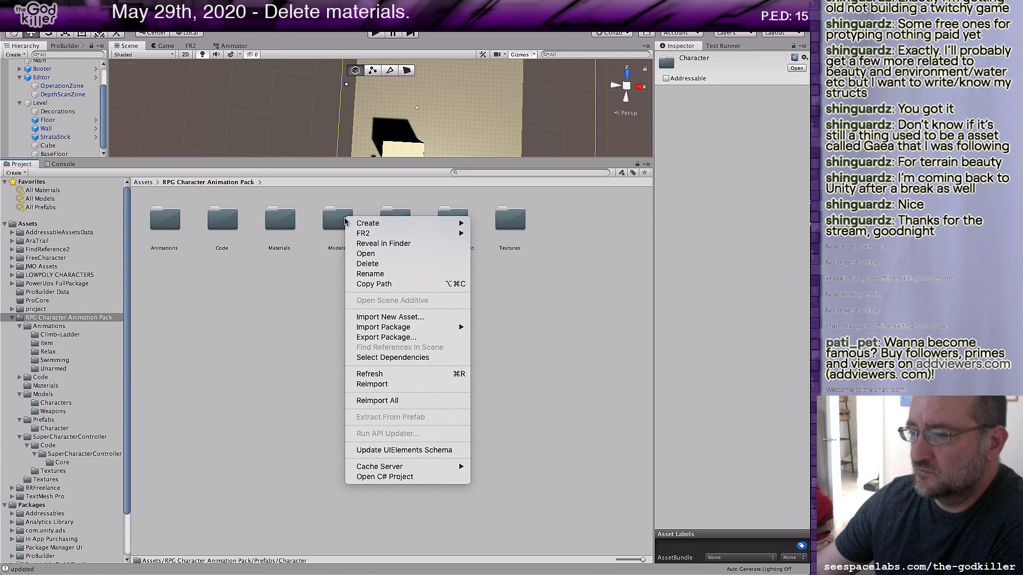
{"action": "left_click", "coordinate": [347, 209]}
{"action": "right_click", "coordinate": [401, 228]}
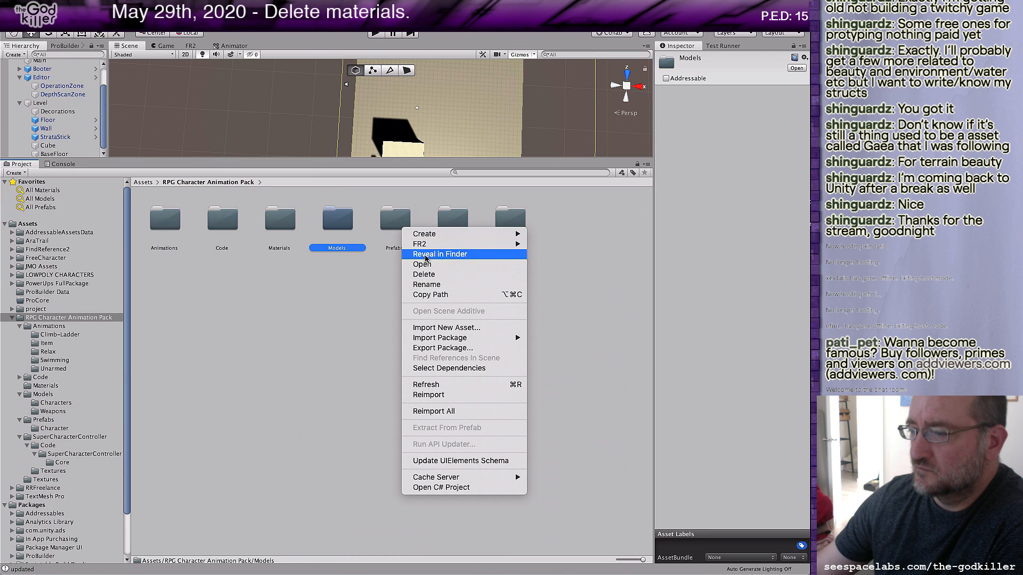
{"action": "left_click", "coordinate": [421, 275]}
{"action": "left_click", "coordinate": [591, 199]}
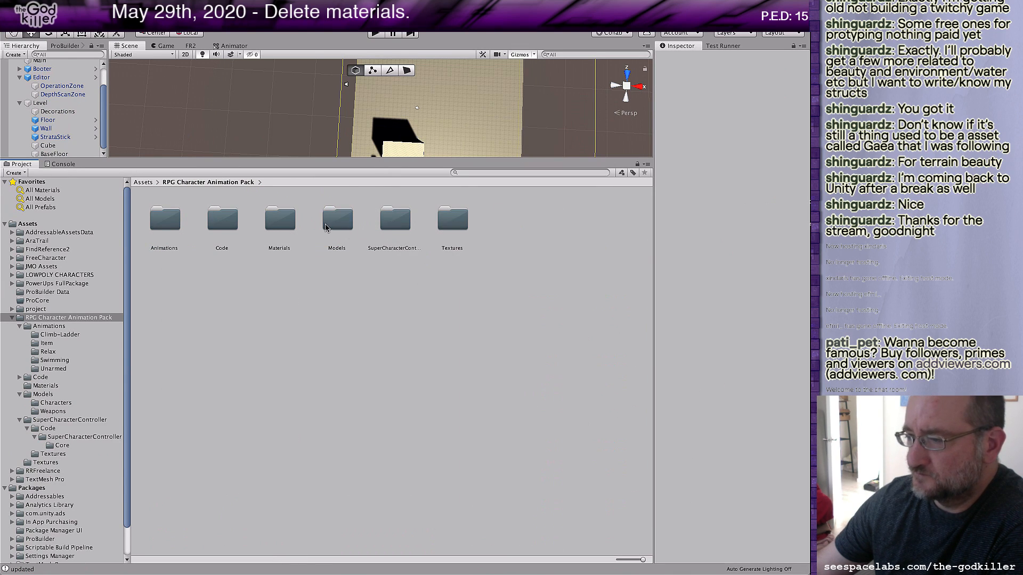
Step: Open the Characters subfolder of Models and delete the RPG-Character model
{"action": "double_click", "coordinate": [335, 224]}
{"action": "double_click", "coordinate": [164, 224]}
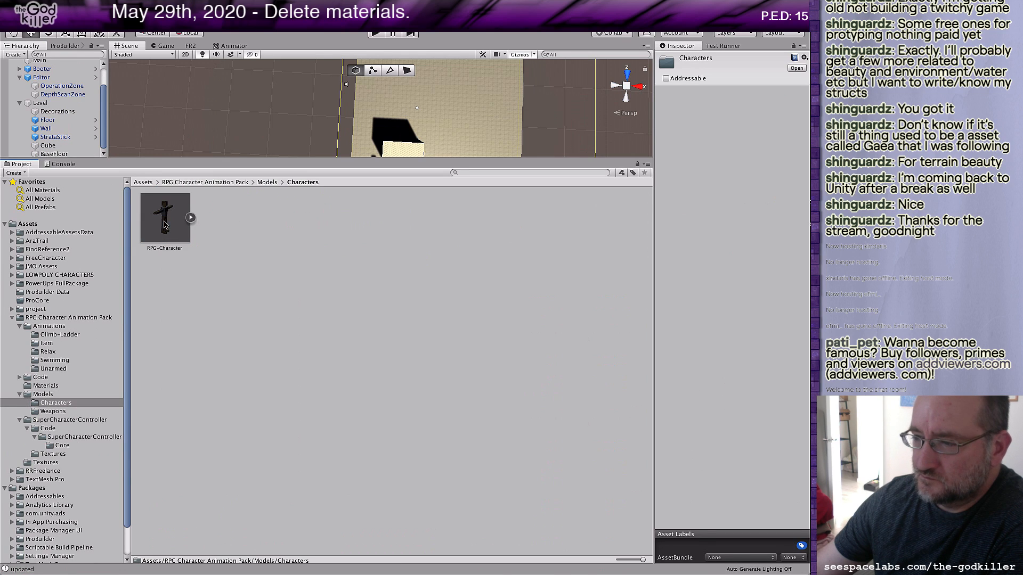
{"action": "right_click", "coordinate": [170, 218]}
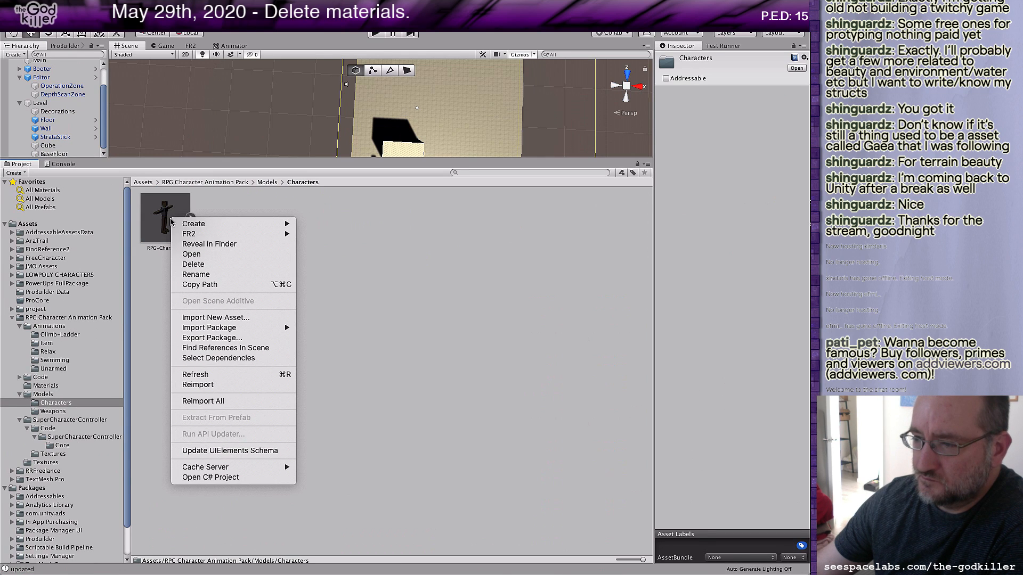
{"action": "left_click", "coordinate": [198, 264]}
{"action": "left_click", "coordinate": [591, 206]}
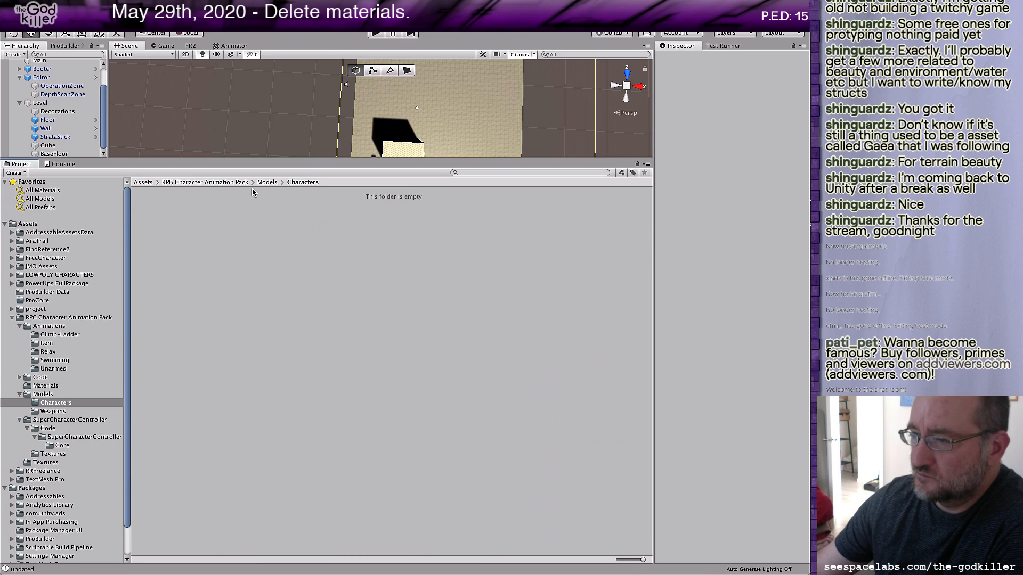
Step: Check the models in the Weapons subfolder, and delete the Models folder from the RPG Character Animation Pack
{"action": "left_click", "coordinate": [267, 182]}
{"action": "double_click", "coordinate": [222, 226]}
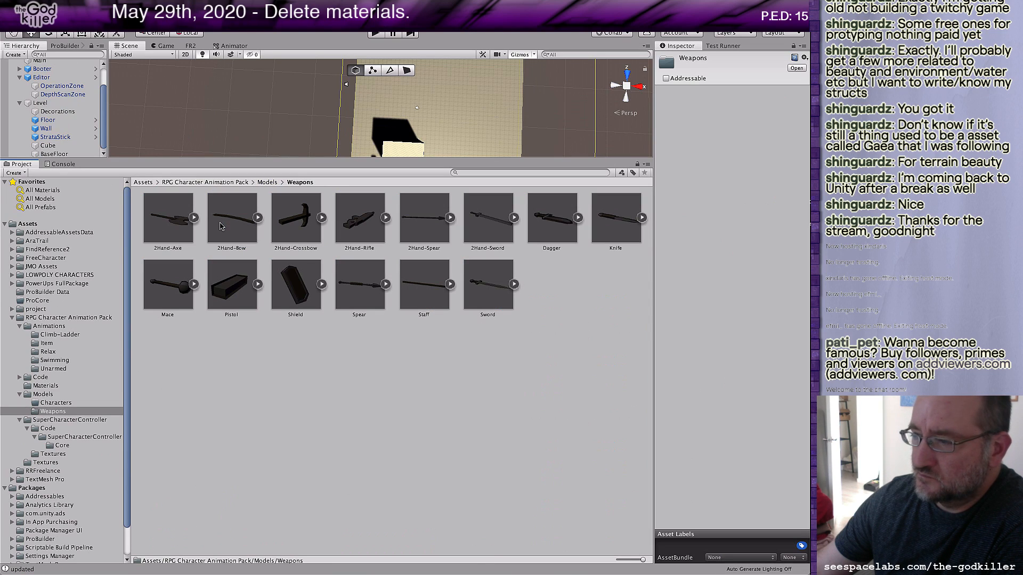
{"action": "left_click", "coordinate": [231, 183]}
{"action": "right_click", "coordinate": [331, 217]}
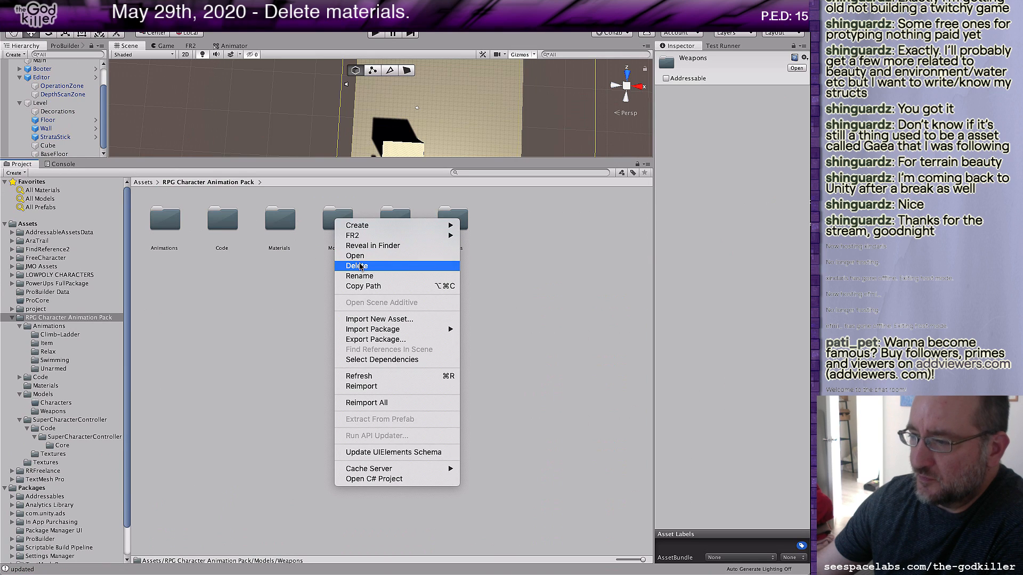
{"action": "left_click", "coordinate": [361, 267]}
{"action": "left_click", "coordinate": [581, 201]}
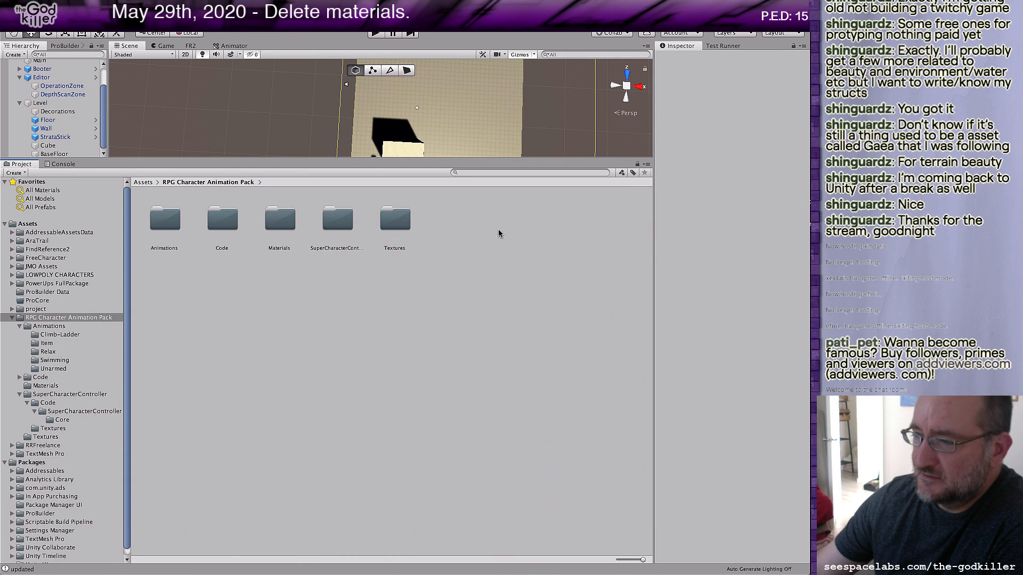
Step: Browse the SuperCharacterController folder down to the Core code subfolder and inspect the BSPTree script
{"action": "left_click", "coordinate": [351, 222]}
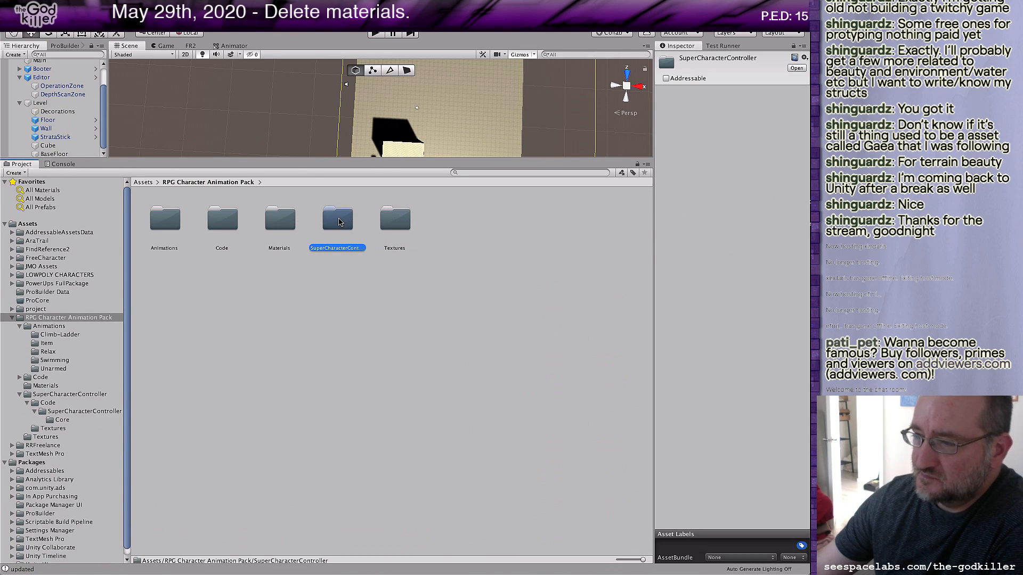
{"action": "double_click", "coordinate": [351, 222]}
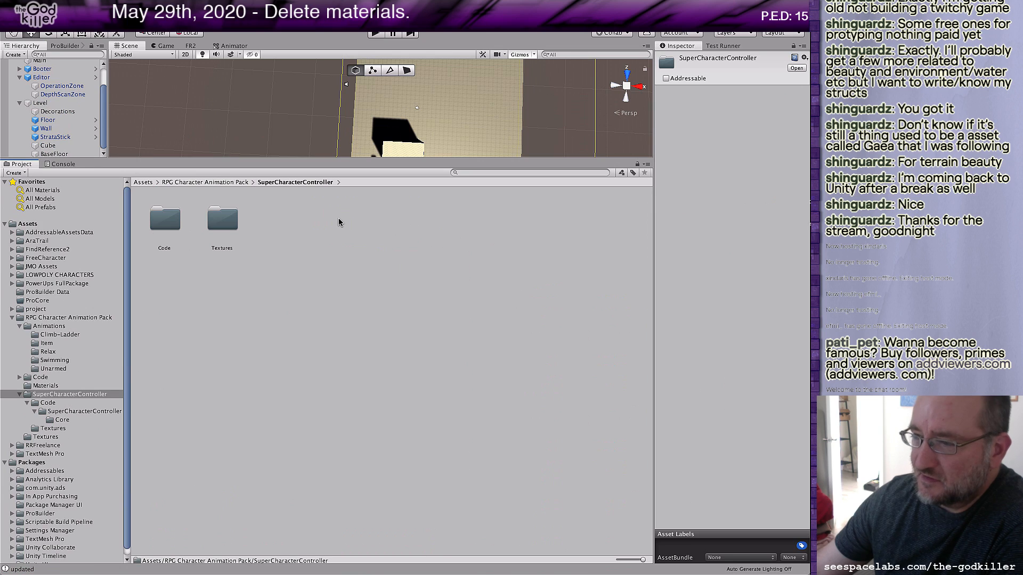
{"action": "left_click", "coordinate": [162, 227]}
{"action": "double_click", "coordinate": [163, 226]}
{"action": "double_click", "coordinate": [163, 227]}
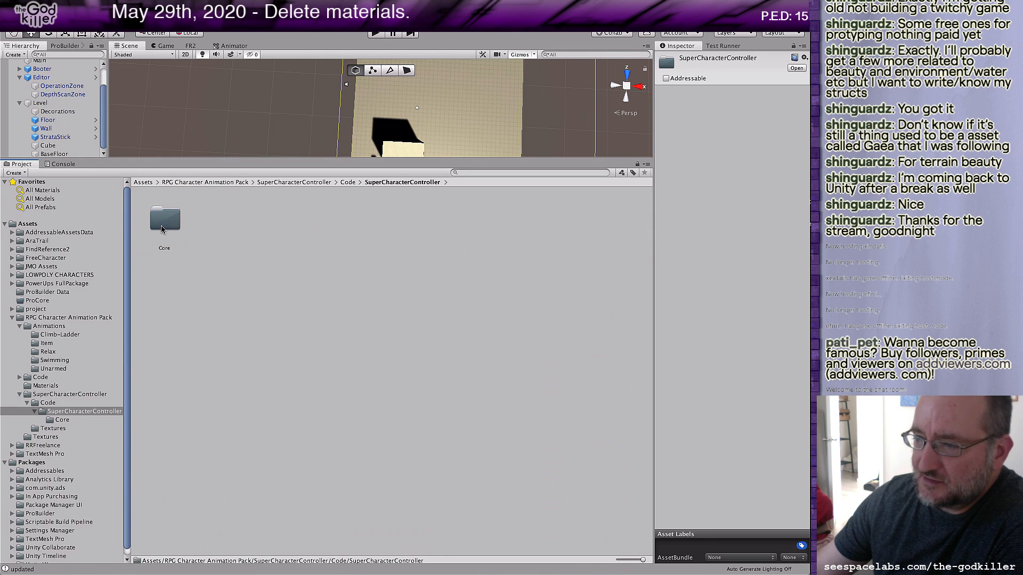
{"action": "left_click", "coordinate": [161, 225]}
{"action": "double_click", "coordinate": [161, 225]}
{"action": "left_click", "coordinate": [161, 225]}
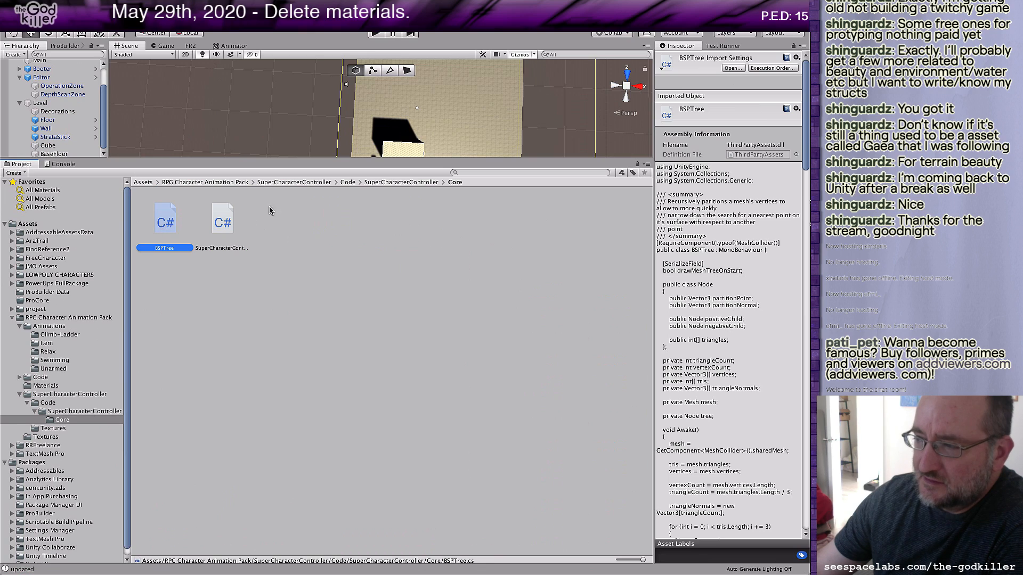
Step: Return to the top of the SuperCharacterController folder and delete its Code subfolder
{"action": "left_click", "coordinate": [394, 183]}
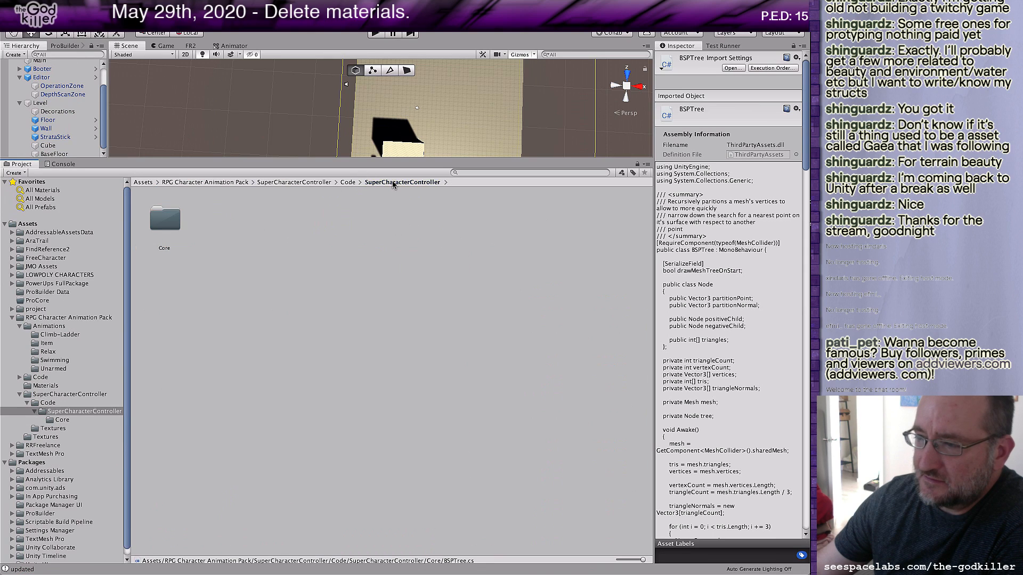
{"action": "left_click", "coordinate": [347, 183]}
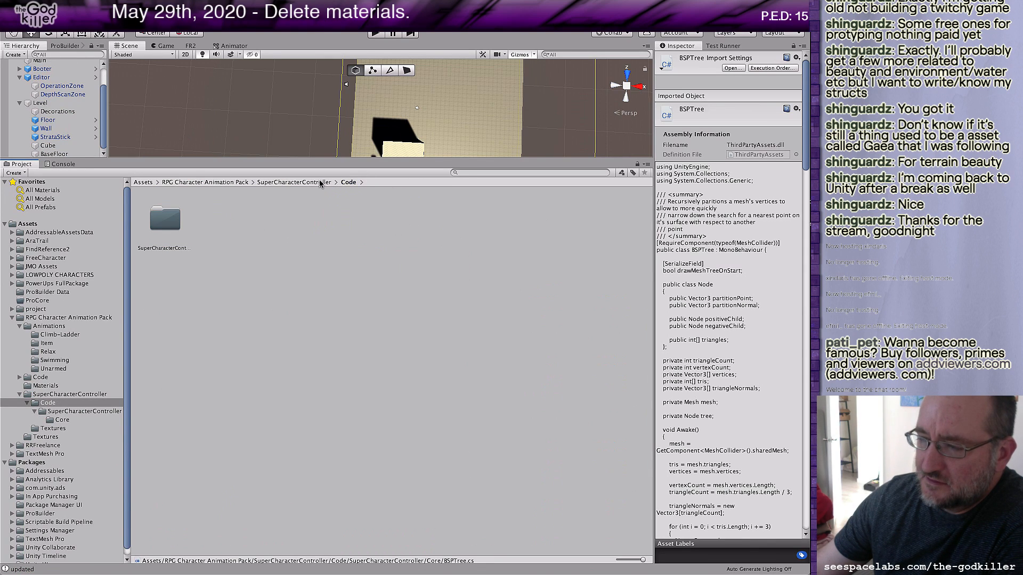
{"action": "left_click", "coordinate": [320, 183]}
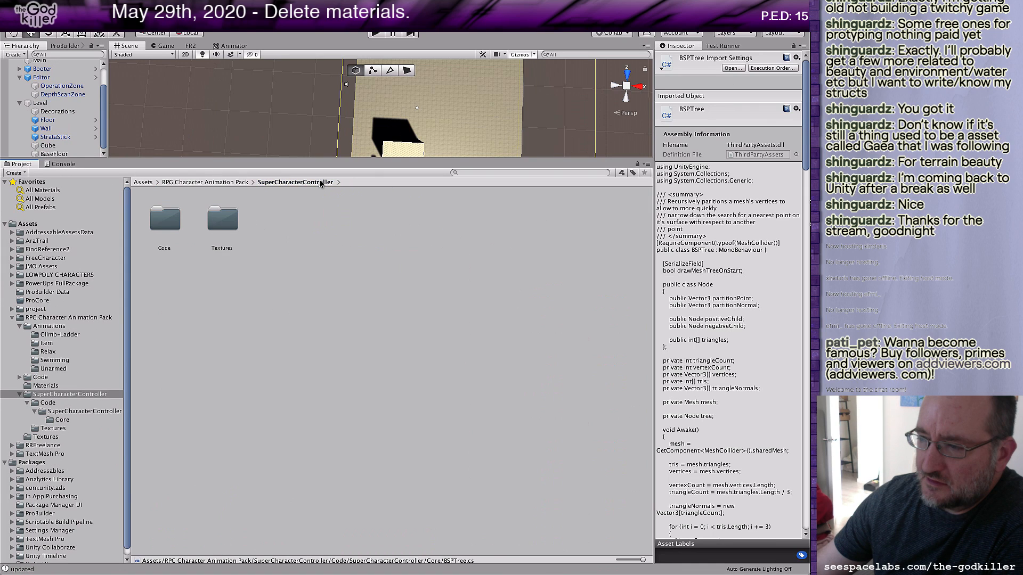
{"action": "right_click", "coordinate": [162, 226]}
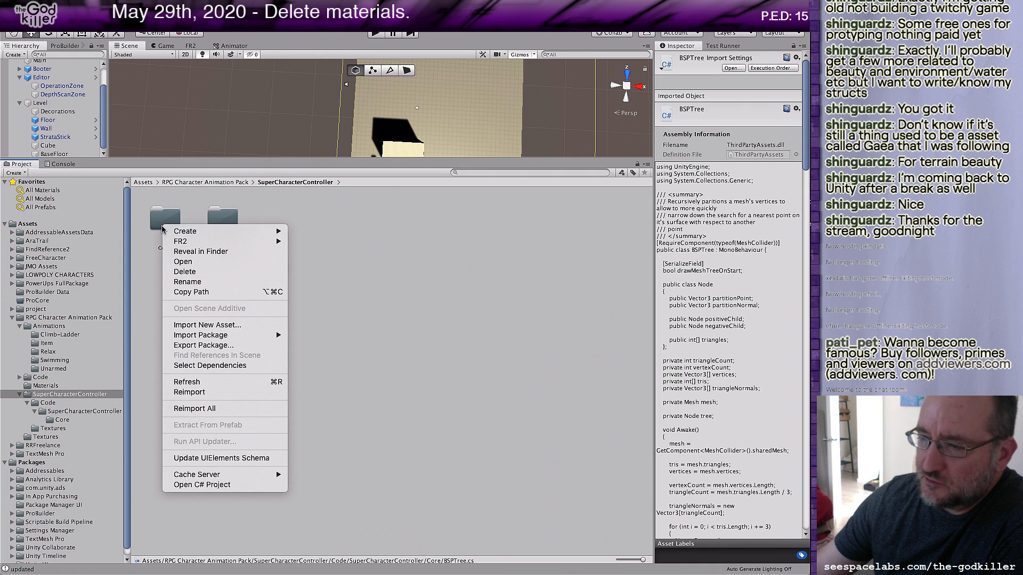
{"action": "left_click", "coordinate": [184, 271]}
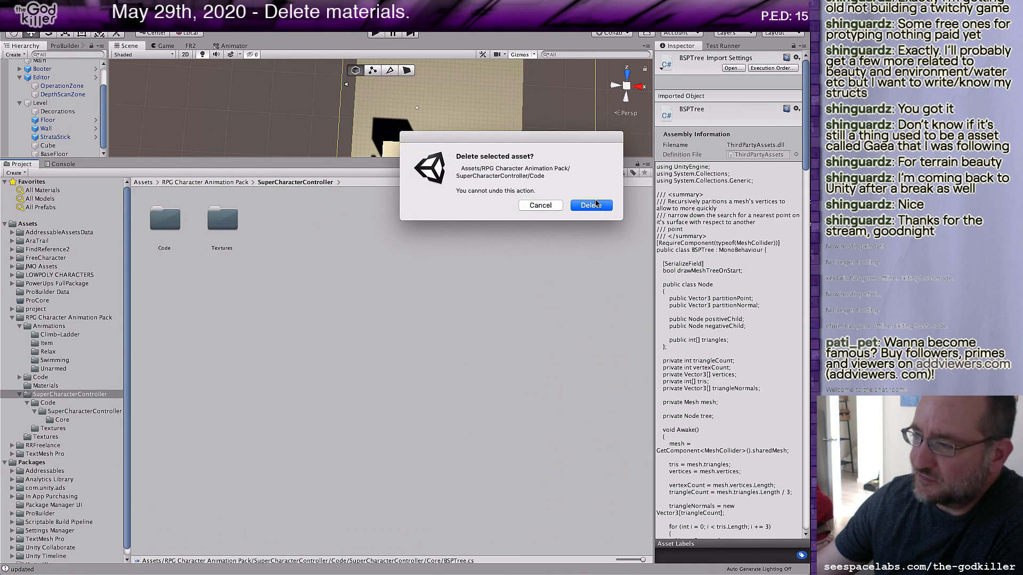
{"action": "left_click", "coordinate": [591, 205]}
Step: Check the Tile texture in the remaining Textures subfolder, and delete the whole SuperCharacterController folder from the RPG Character Animation Pack
{"action": "left_click", "coordinate": [172, 229]}
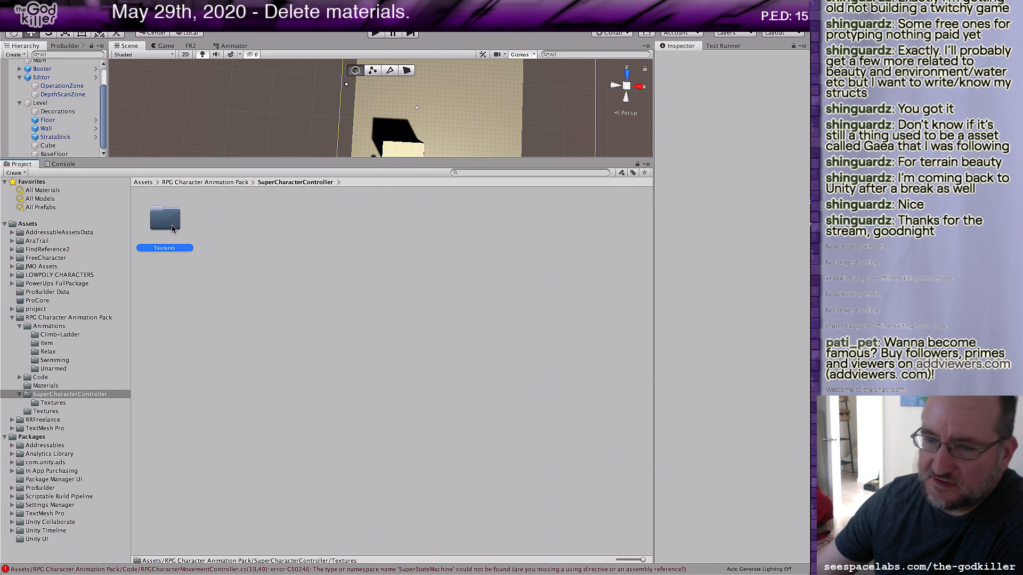
{"action": "double_click", "coordinate": [172, 229]}
{"action": "left_click", "coordinate": [172, 228]}
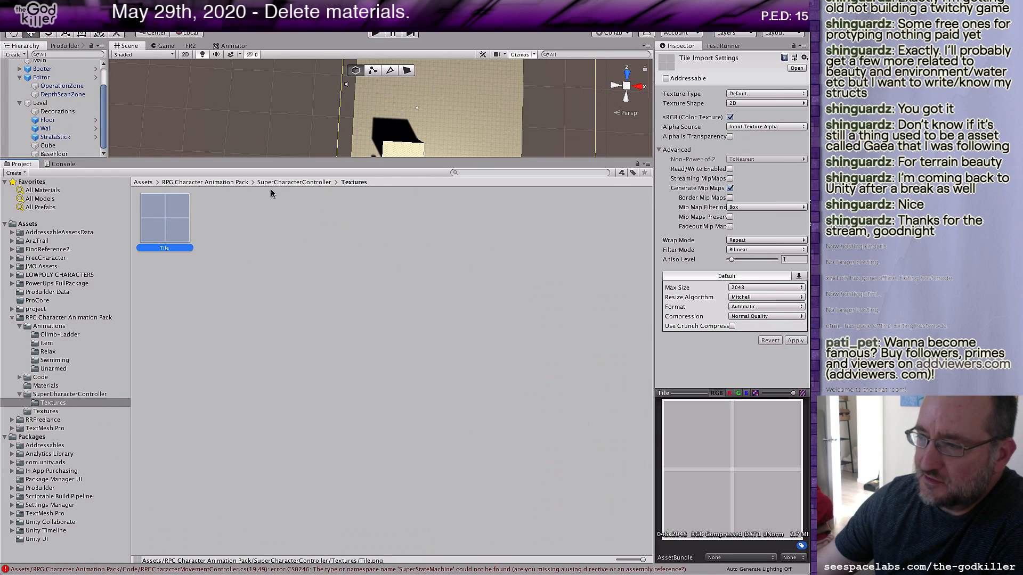
{"action": "left_click", "coordinate": [283, 183]}
{"action": "left_click", "coordinate": [231, 182]}
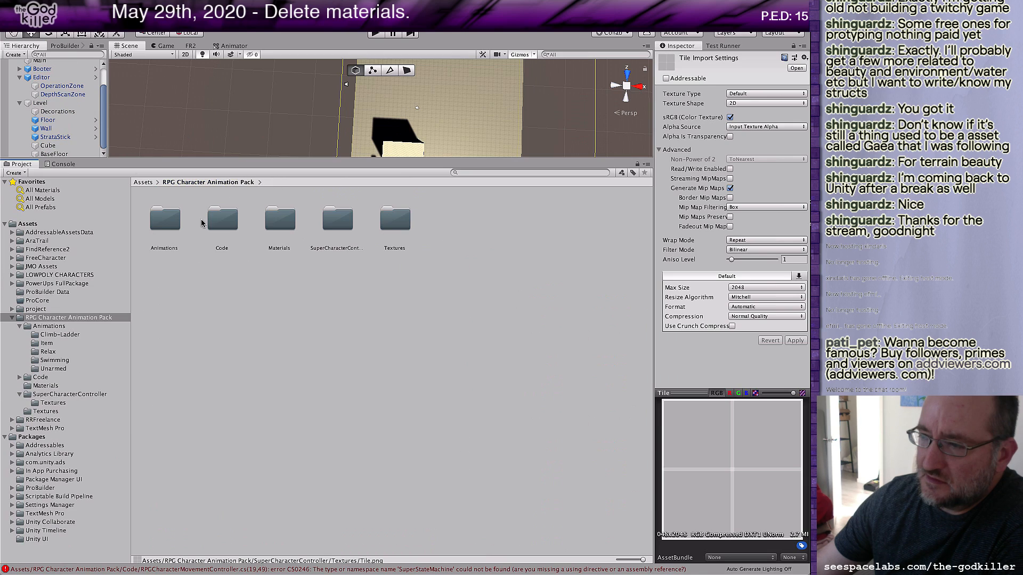
{"action": "right_click", "coordinate": [339, 224]}
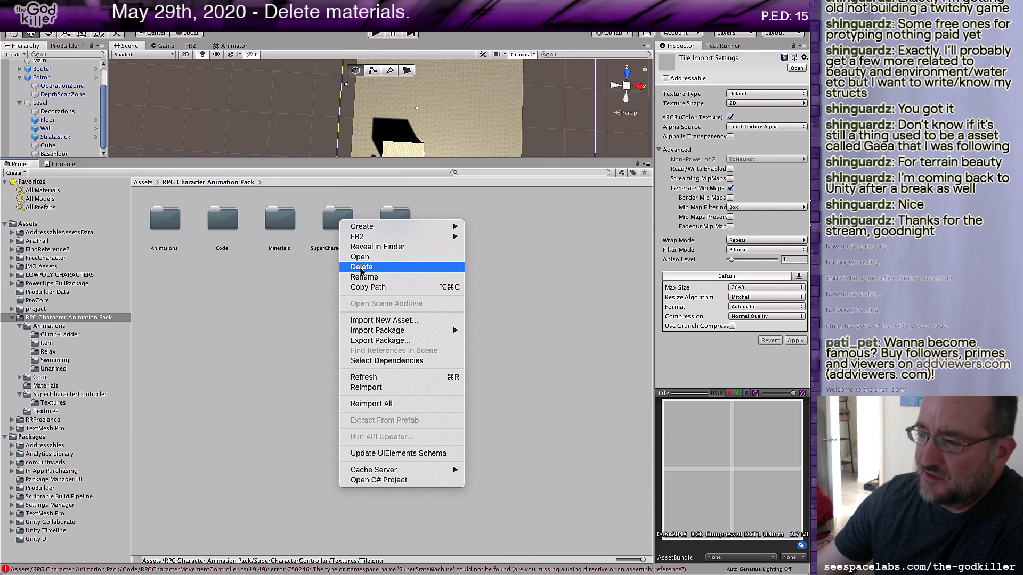
{"action": "left_click", "coordinate": [362, 267]}
{"action": "left_click", "coordinate": [591, 205]}
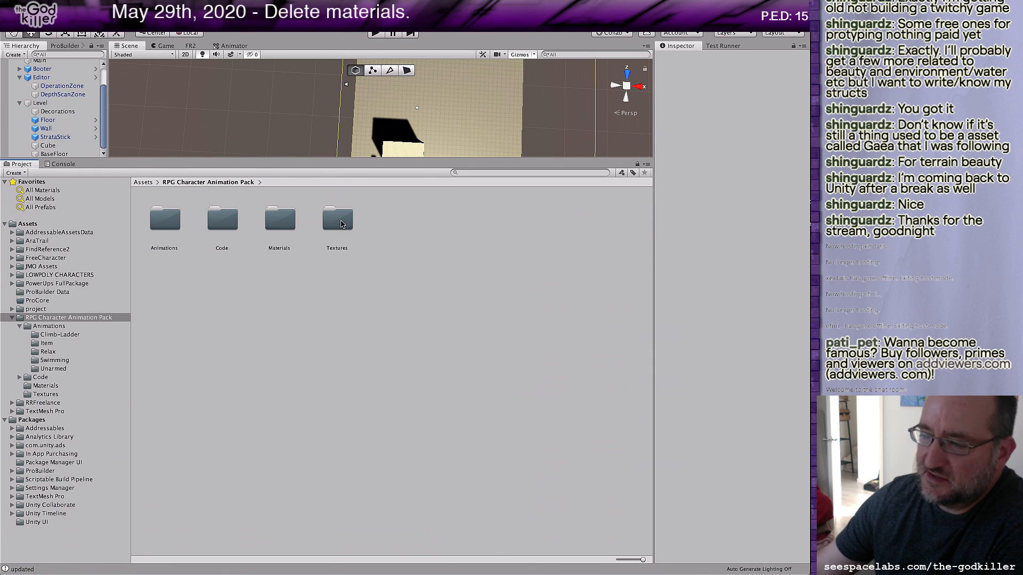
Step: Open the RPG Character Animation Pack's Materials folder and delete the RPG-Character material
{"action": "double_click", "coordinate": [277, 226]}
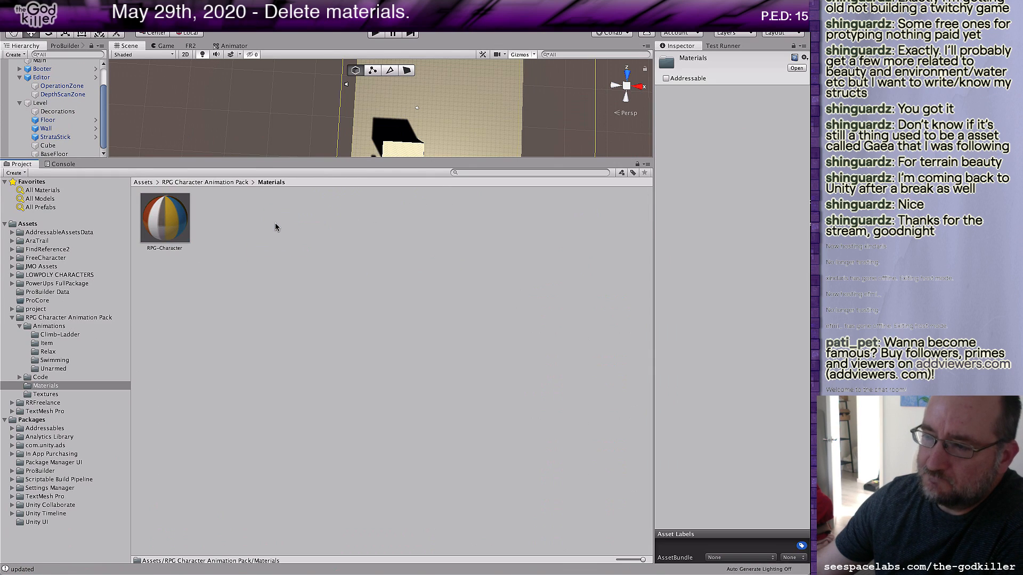
{"action": "right_click", "coordinate": [165, 210]}
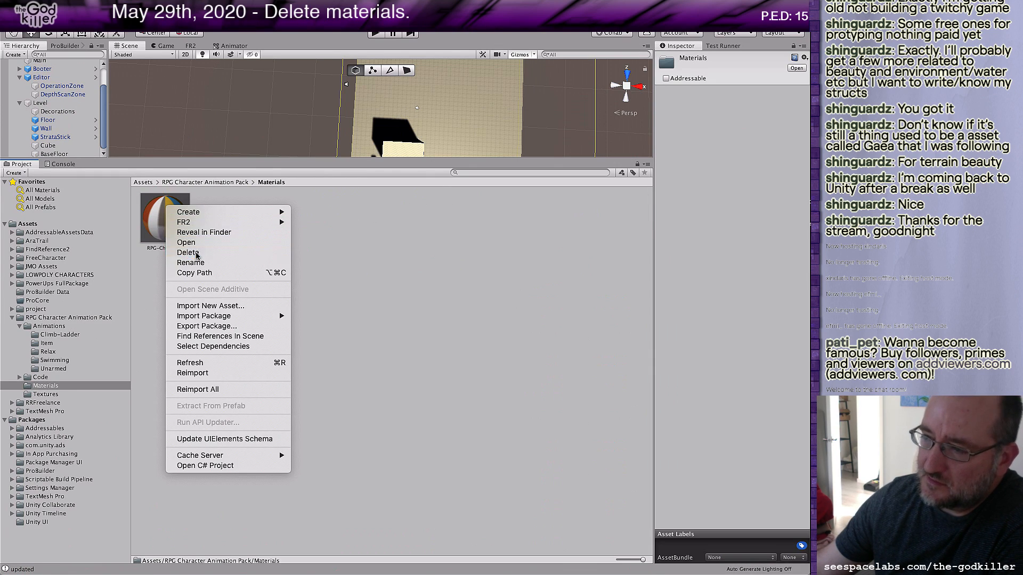
{"action": "left_click", "coordinate": [187, 252]}
{"action": "left_click", "coordinate": [583, 208]}
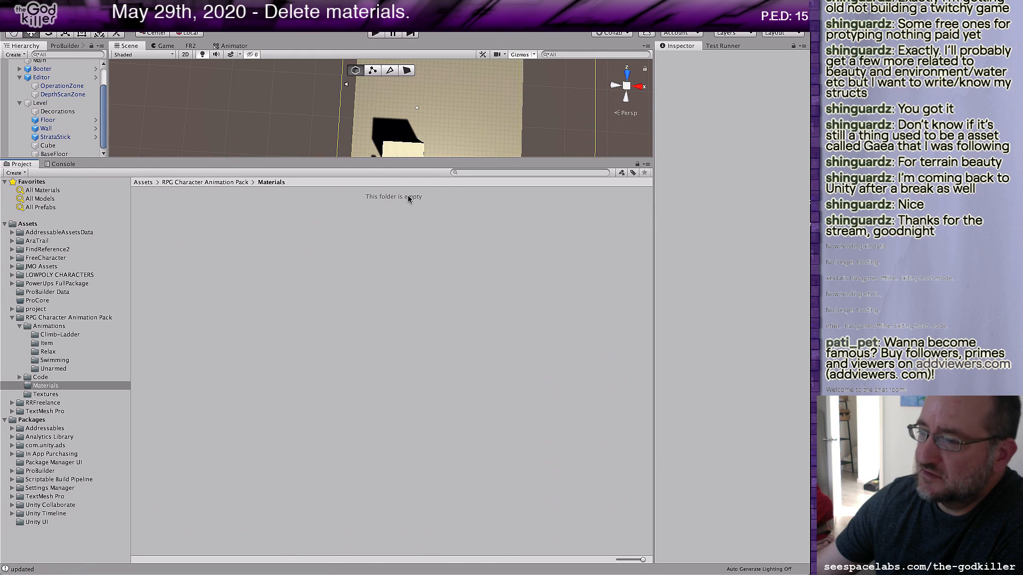
Step: Return to the RPG Character Animation Pack folder and delete the emptied Materials folder
{"action": "left_click", "coordinate": [215, 182]}
{"action": "right_click", "coordinate": [277, 220]}
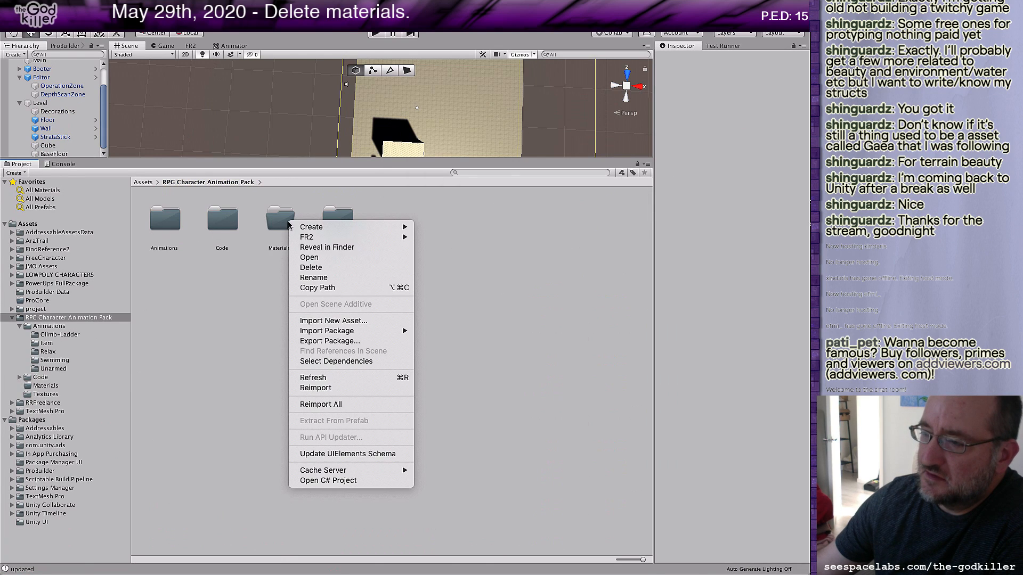
{"action": "left_click", "coordinate": [337, 267]}
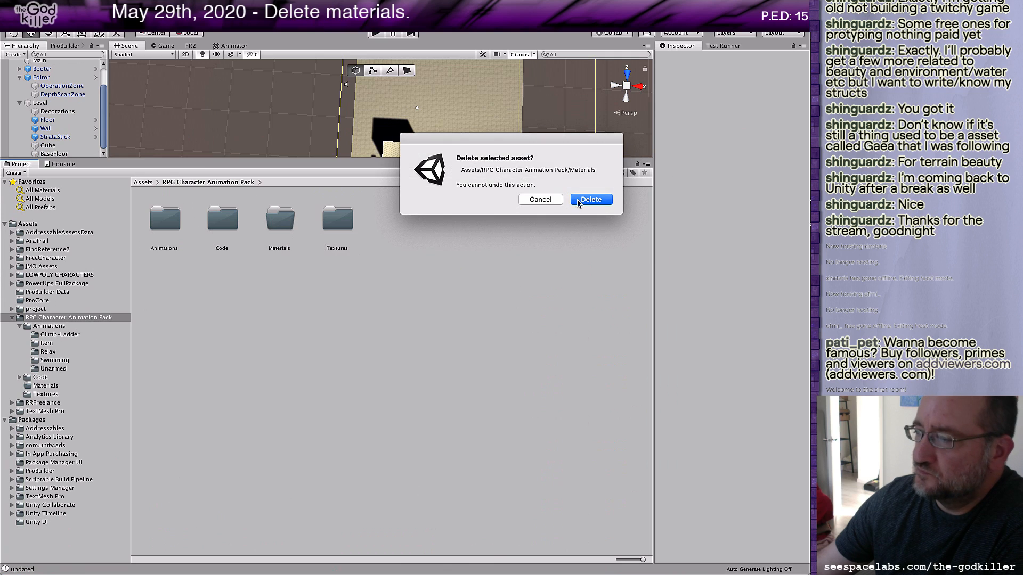
{"action": "left_click", "coordinate": [578, 202]}
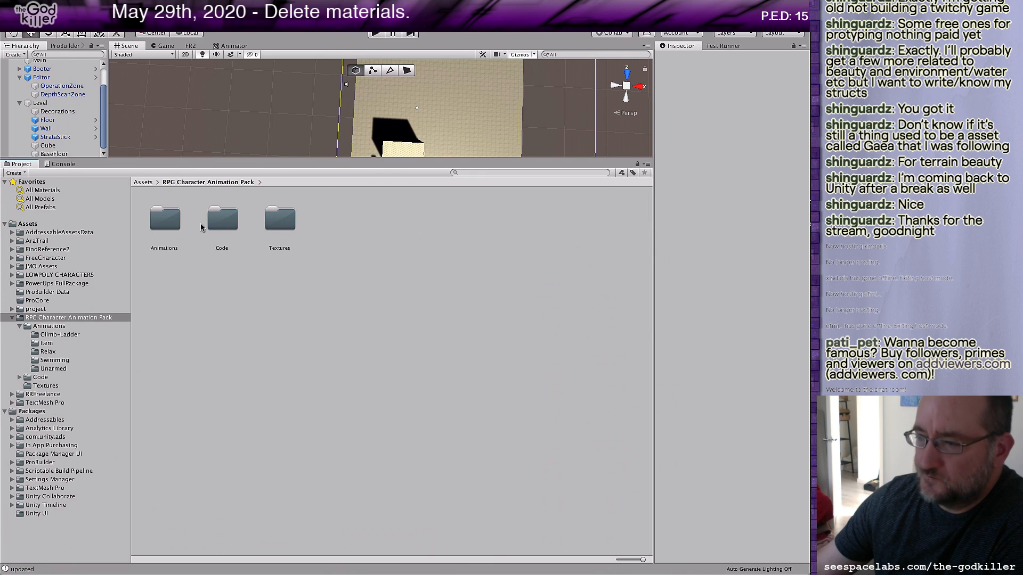
Step: Open the Climb-Ladder subfolder of Animations and delete all of its RPG-Character animation models
{"action": "double_click", "coordinate": [170, 223]}
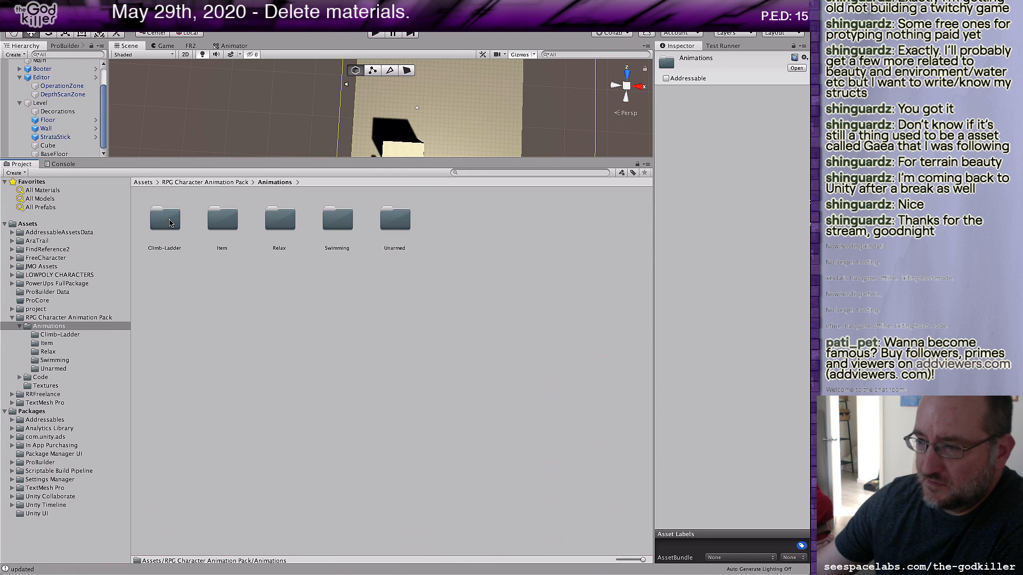
{"action": "double_click", "coordinate": [169, 223]}
{"action": "left_click", "coordinate": [170, 222]}
{"action": "left_click", "coordinate": [287, 289], "text": "shift"}
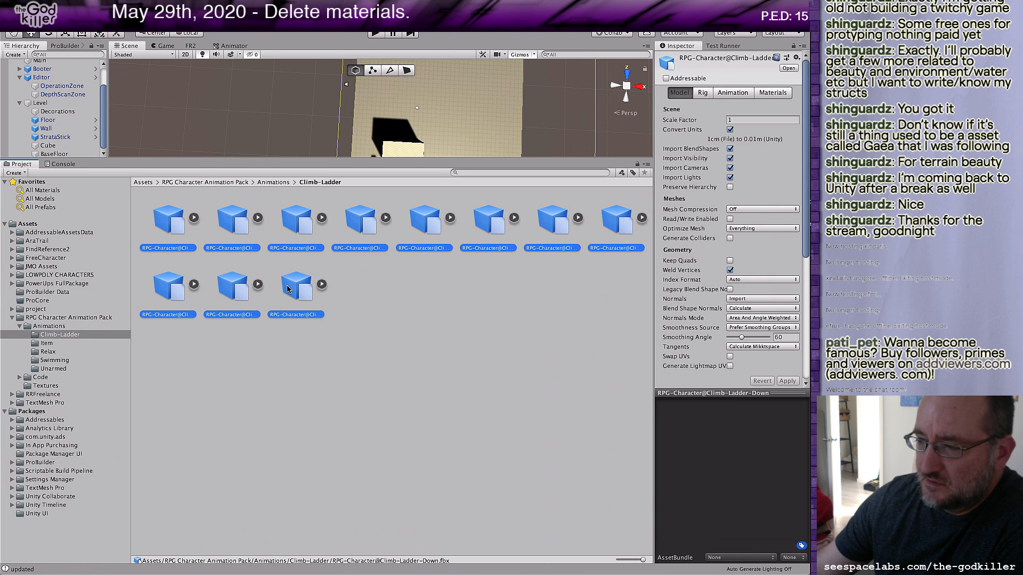
{"action": "right_click", "coordinate": [288, 289]}
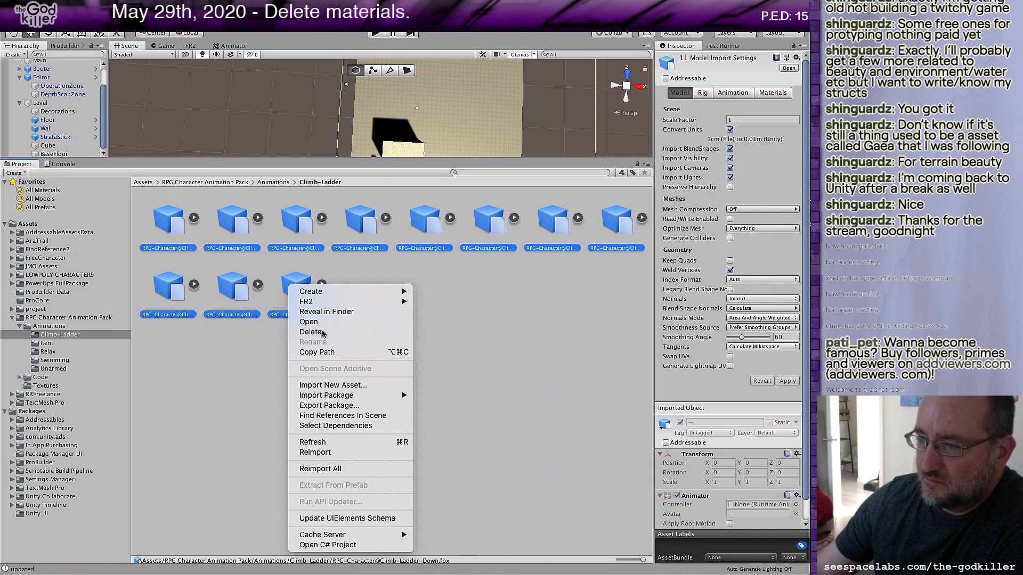
{"action": "left_click", "coordinate": [310, 333]}
{"action": "left_click", "coordinate": [591, 244]}
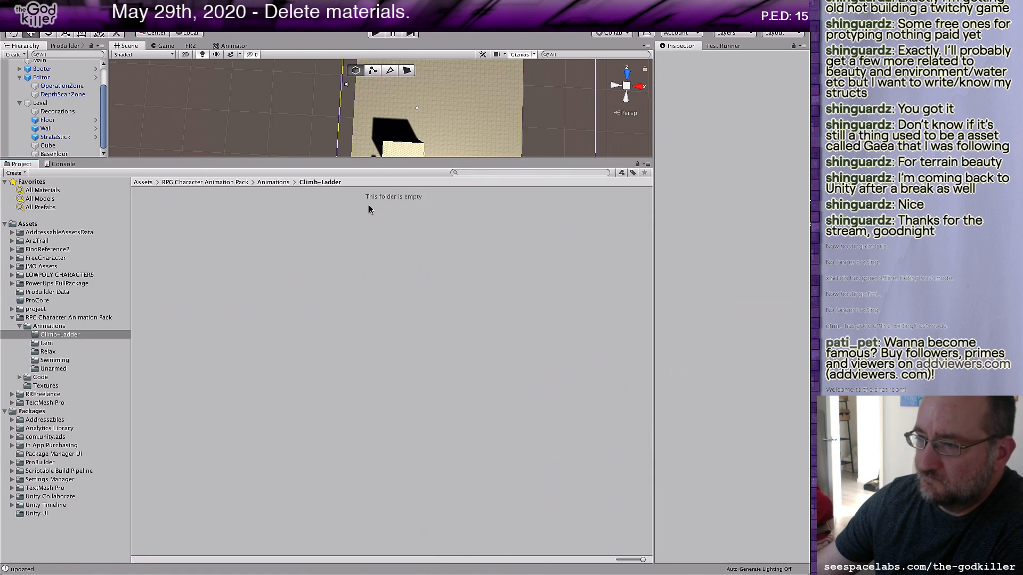
Step: Return to the Animations folder and delete the emptied Climb-Ladder folder
{"action": "left_click", "coordinate": [273, 182]}
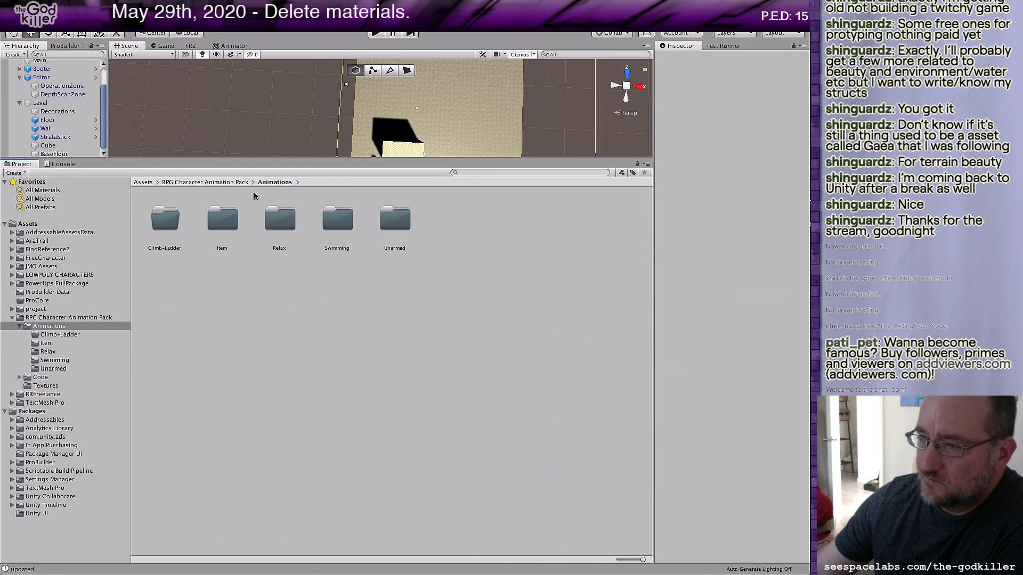
{"action": "right_click", "coordinate": [168, 226]}
{"action": "left_click", "coordinate": [190, 272]}
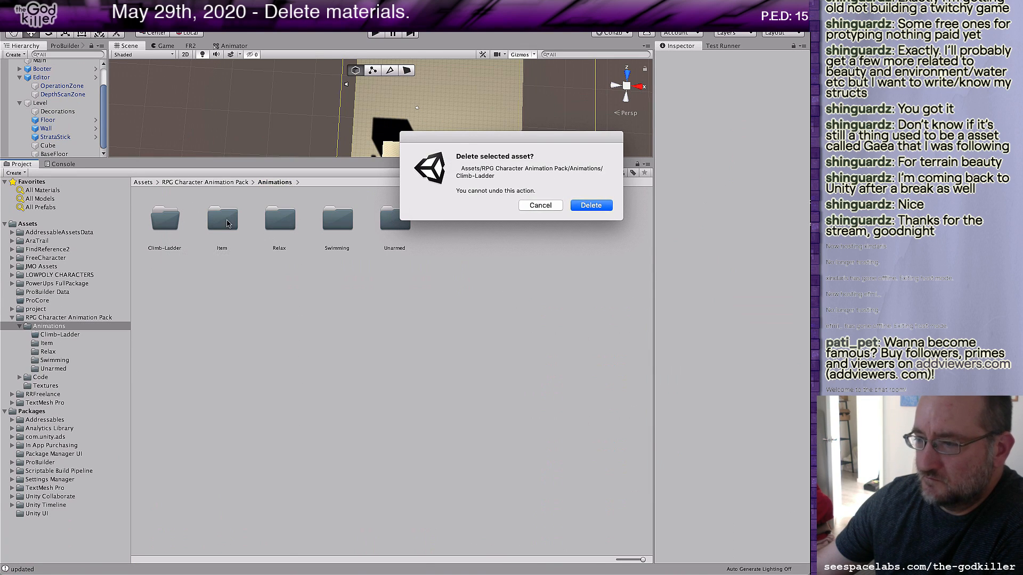
{"action": "left_click", "coordinate": [589, 208]}
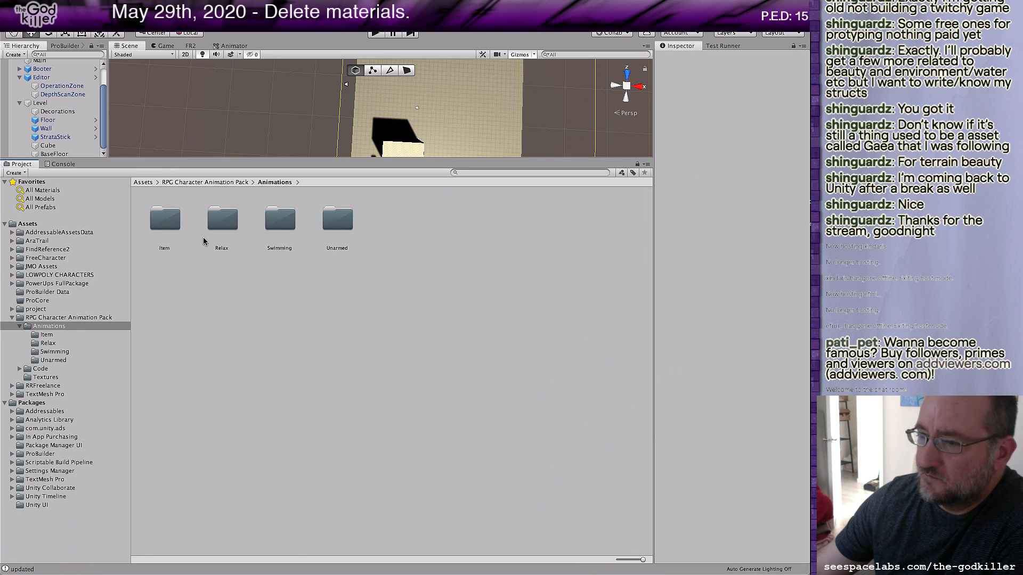
Step: Check the models in the Item animations subfolder, and delete the Item folder from Animations
{"action": "double_click", "coordinate": [169, 226]}
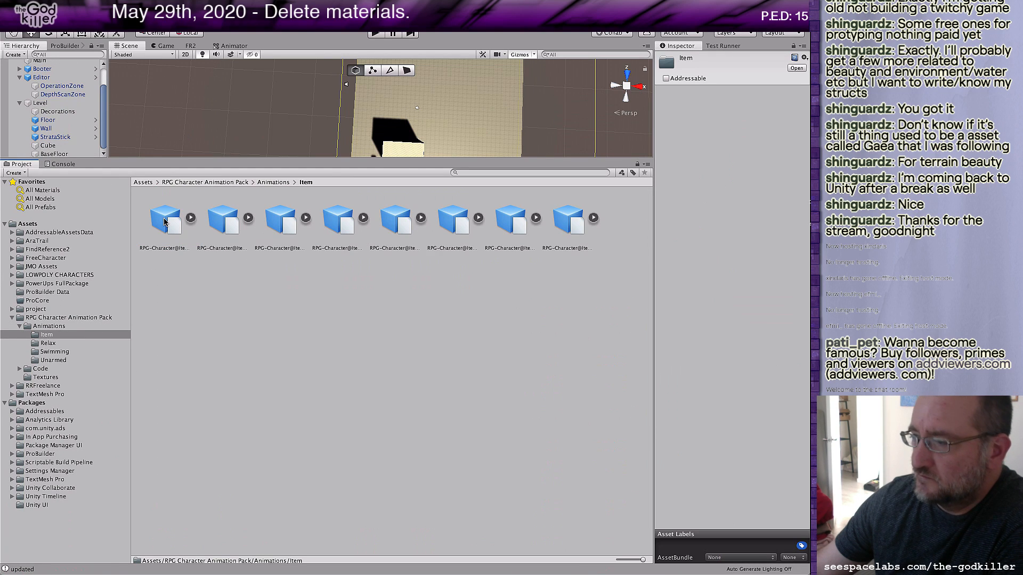
{"action": "left_click", "coordinate": [276, 183]}
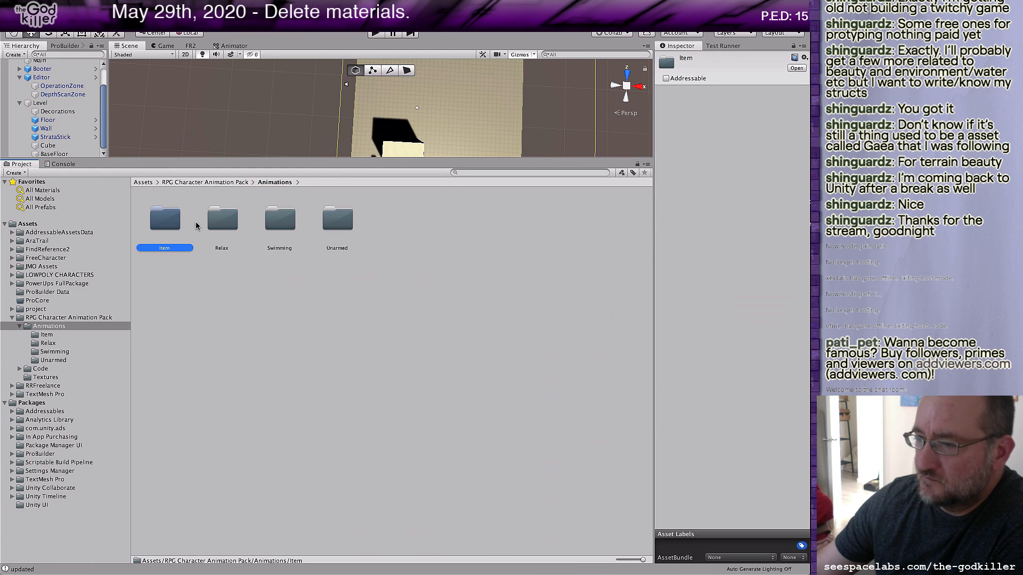
{"action": "right_click", "coordinate": [166, 229]}
{"action": "left_click", "coordinate": [186, 272]}
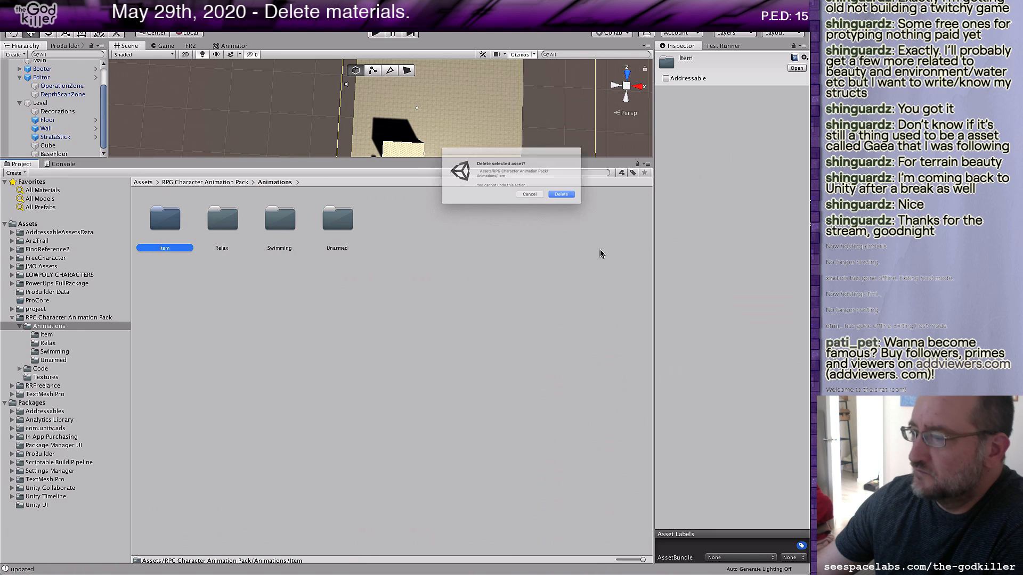
{"action": "left_click", "coordinate": [589, 208]}
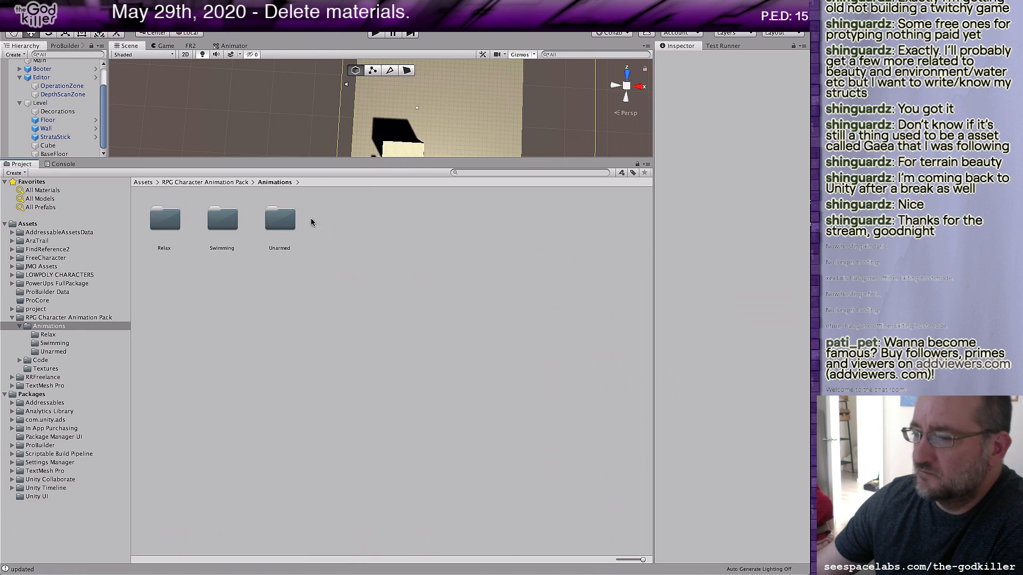
Step: Look through the Relax animations subfolder, and delete the Relax folder from Animations
{"action": "double_click", "coordinate": [167, 220]}
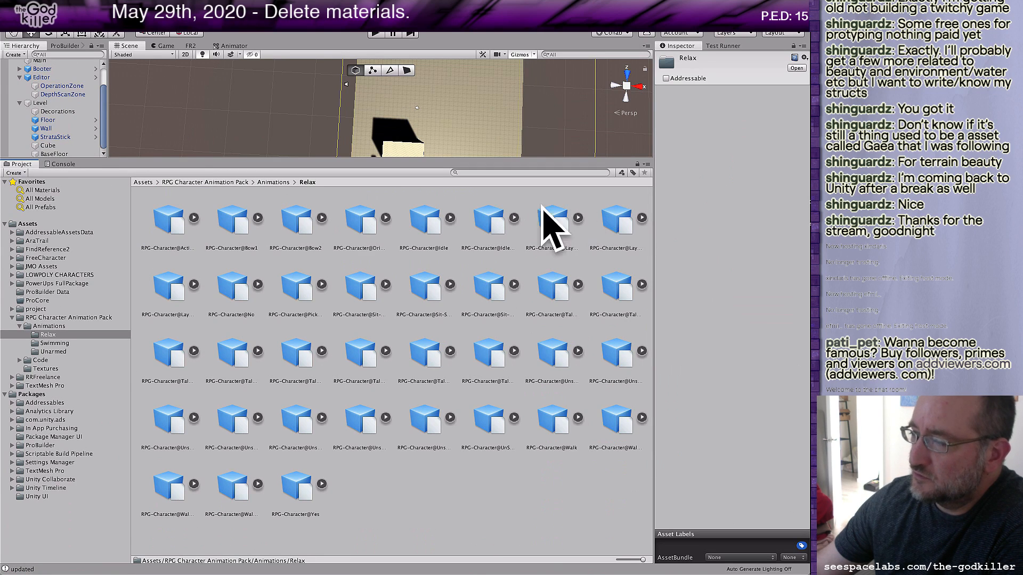
{"action": "left_click", "coordinate": [276, 182]}
{"action": "right_click", "coordinate": [171, 224]}
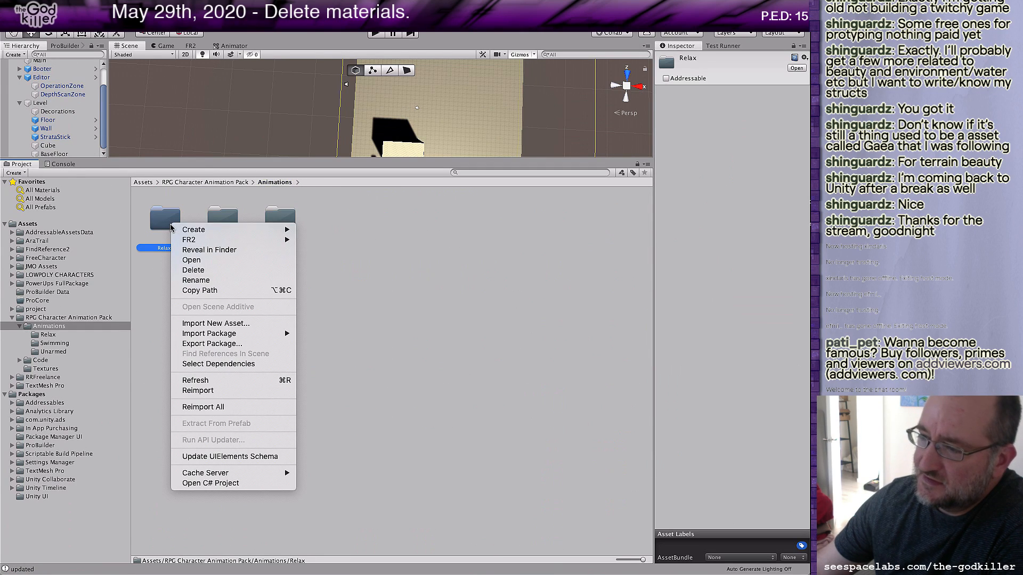
{"action": "left_click", "coordinate": [592, 207]}
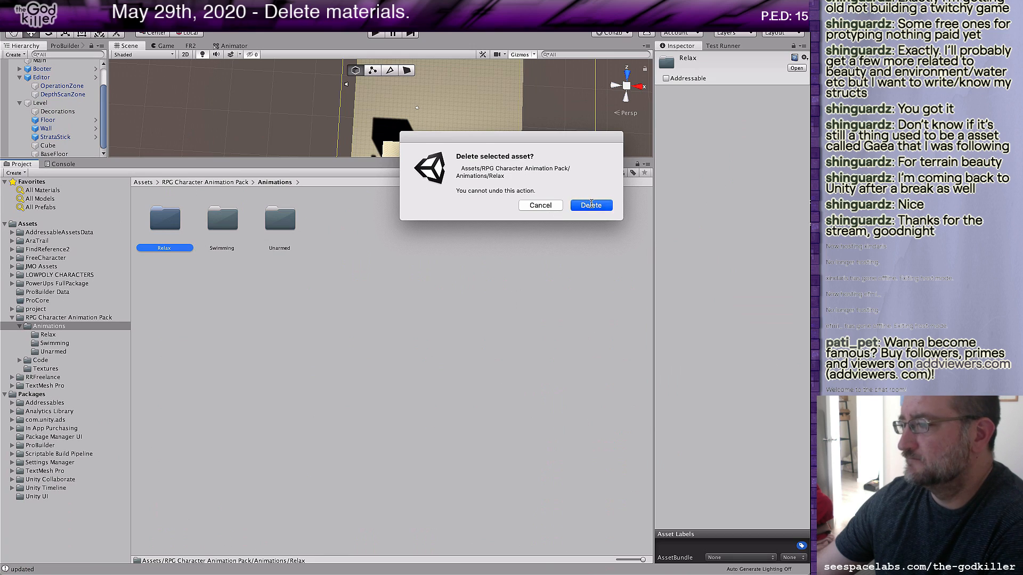
Step: Check the models in the Swimming animations subfolder, and delete the Swimming folder from Animations
{"action": "double_click", "coordinate": [175, 227]}
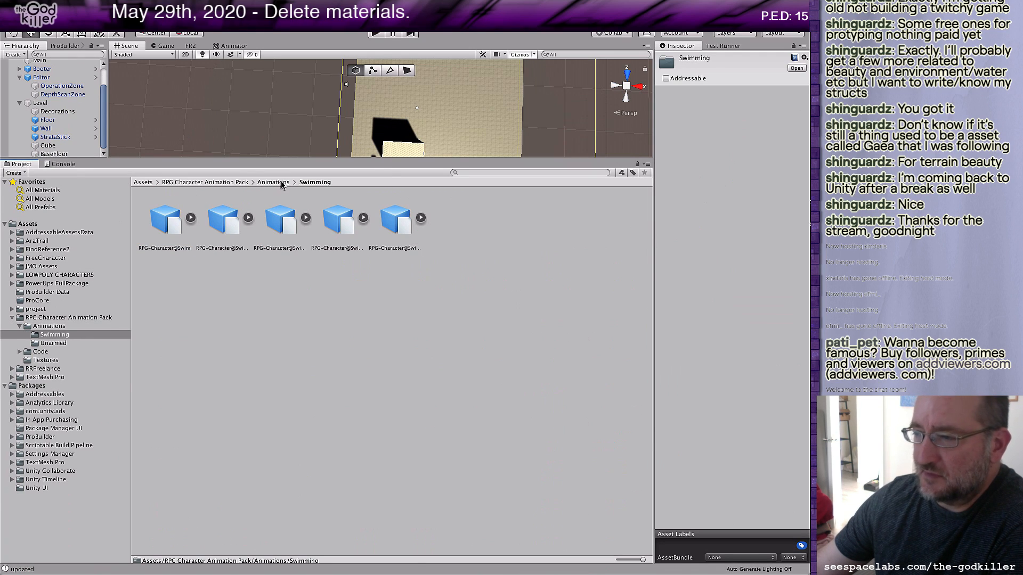
{"action": "left_click", "coordinate": [274, 183]}
{"action": "right_click", "coordinate": [163, 224]}
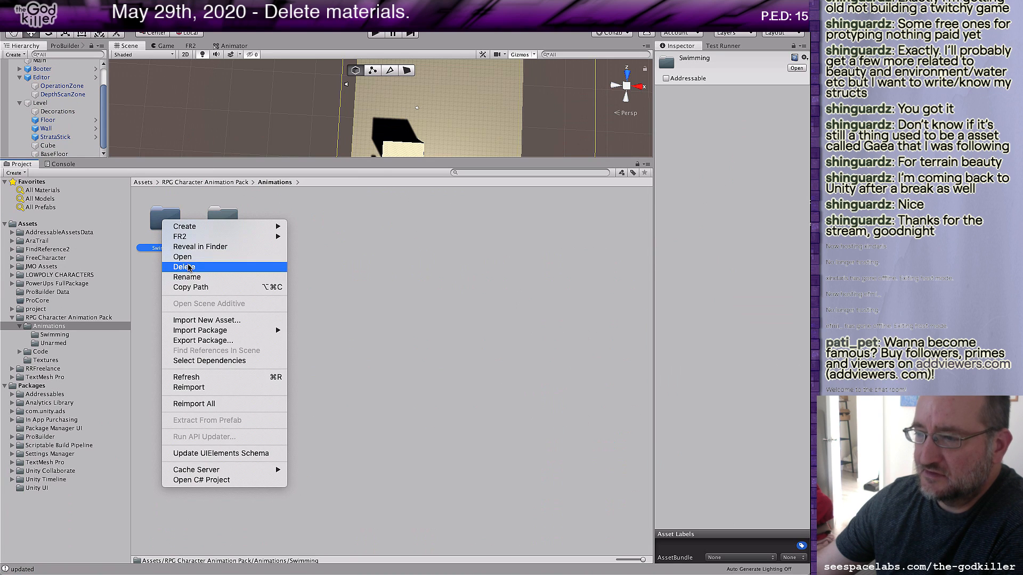
{"action": "left_click", "coordinate": [189, 268]}
{"action": "left_click", "coordinate": [608, 206]}
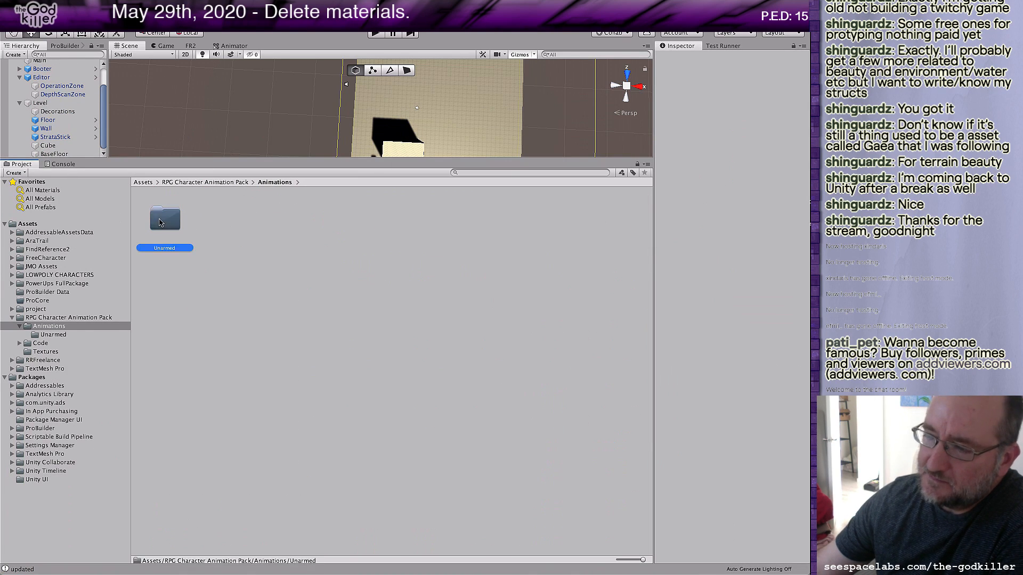
Step: Look through the Unarmed animations subfolder, and delete the whole Animations folder from RPG Character Animation Pack
{"action": "double_click", "coordinate": [161, 223]}
{"action": "scroll", "coordinate": [351, 339], "scroll_direction": "down", "scroll_amount": 10}
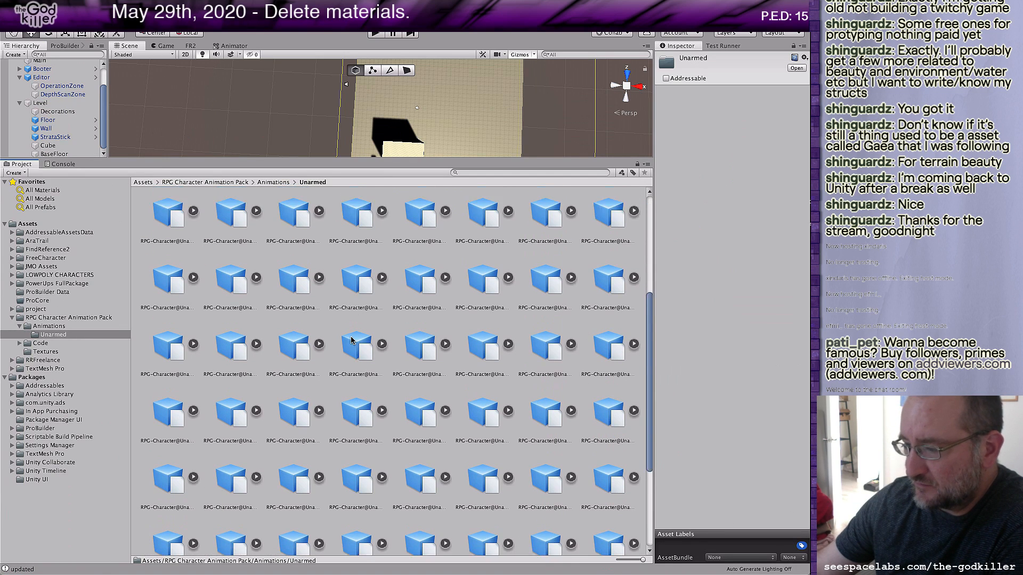
{"action": "left_click", "coordinate": [274, 183]}
{"action": "left_click", "coordinate": [227, 183]}
{"action": "right_click", "coordinate": [165, 228]}
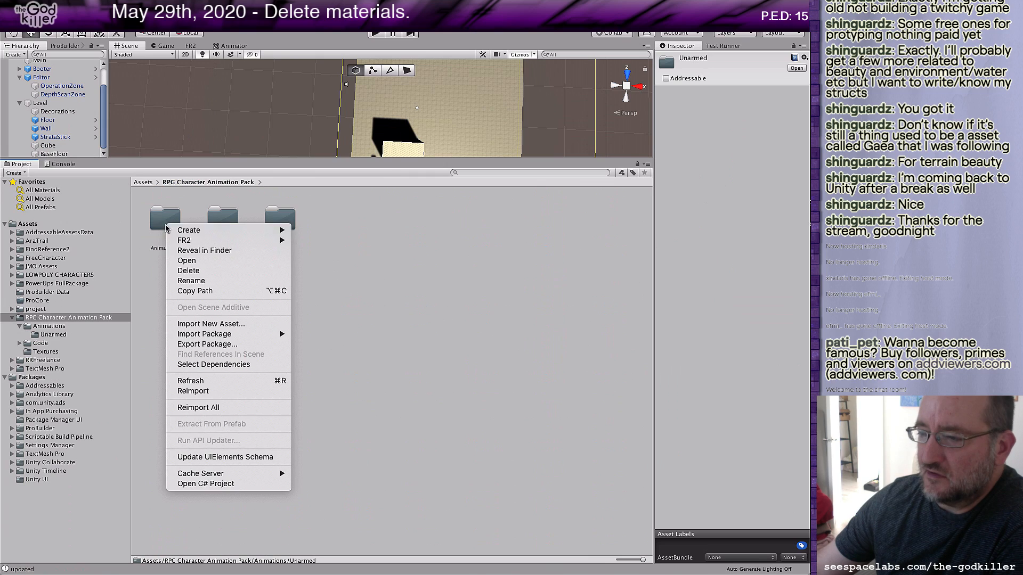
{"action": "left_click", "coordinate": [187, 271]}
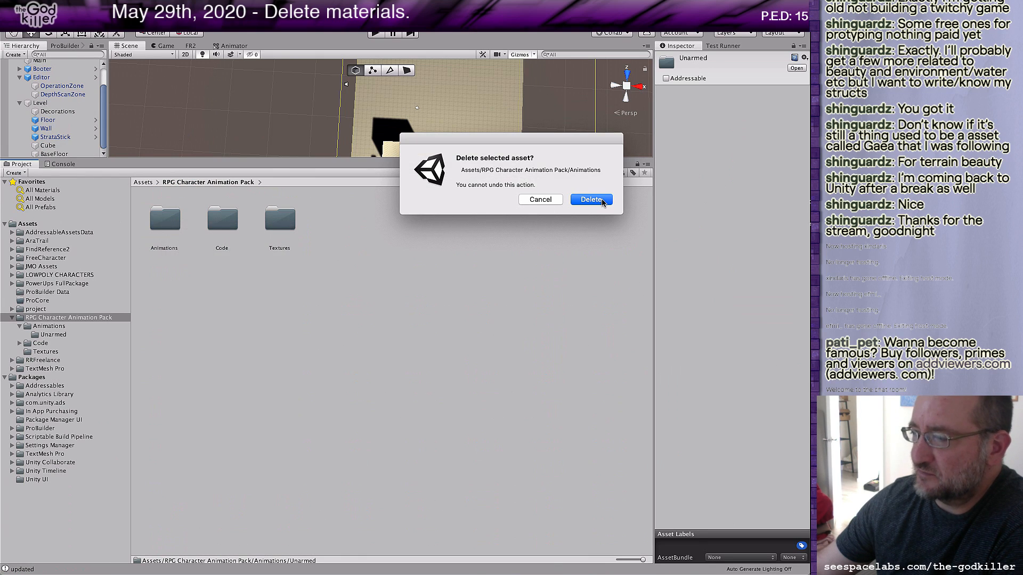
{"action": "left_click", "coordinate": [602, 199]}
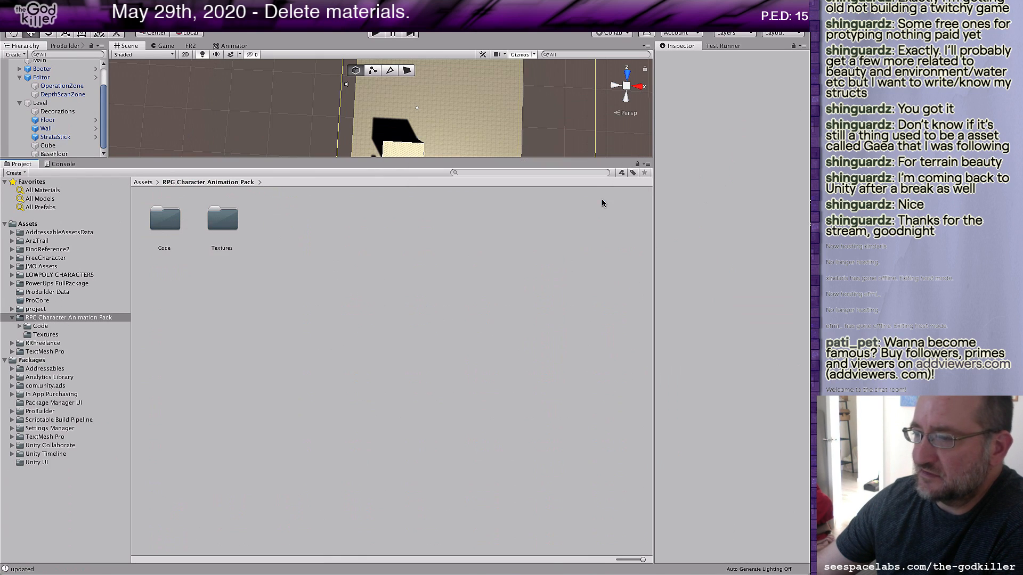
Step: Check the scripts in the Code folder and its PerfectLookAt subfolder, and delete Code from RPG Character Animation Pack
{"action": "double_click", "coordinate": [166, 226]}
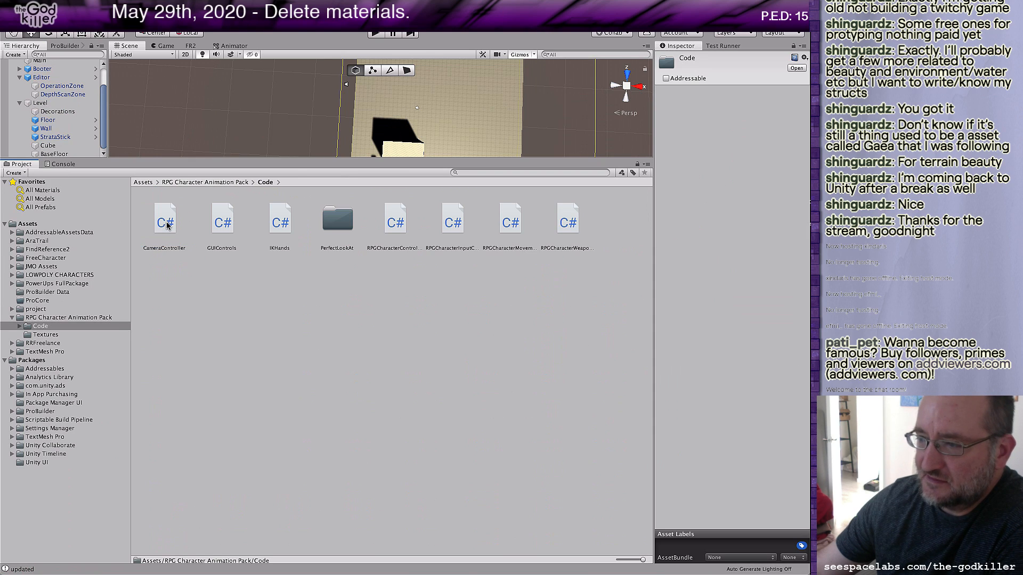
{"action": "double_click", "coordinate": [334, 220]}
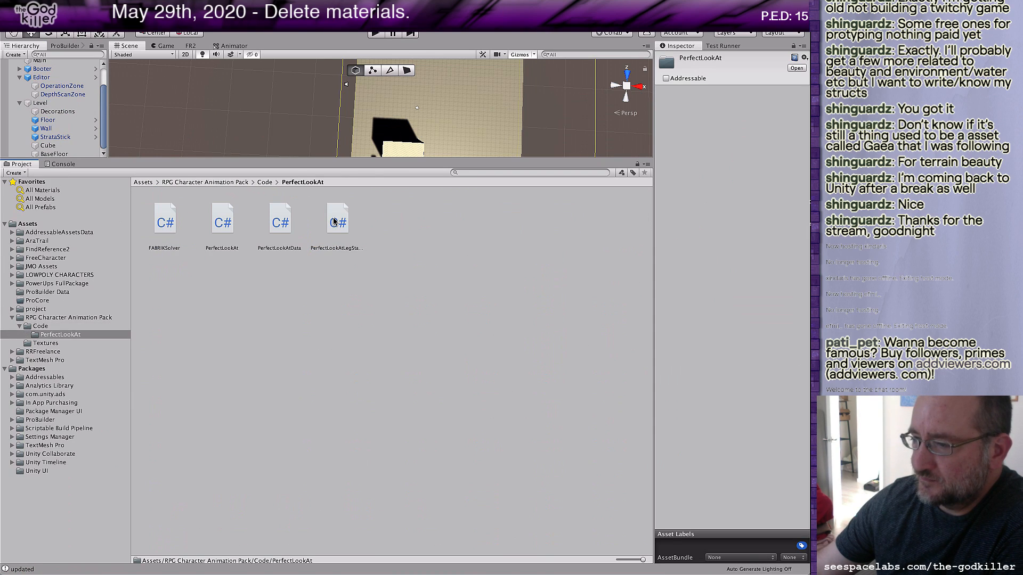
{"action": "left_click", "coordinate": [265, 183]}
{"action": "left_click", "coordinate": [241, 183]}
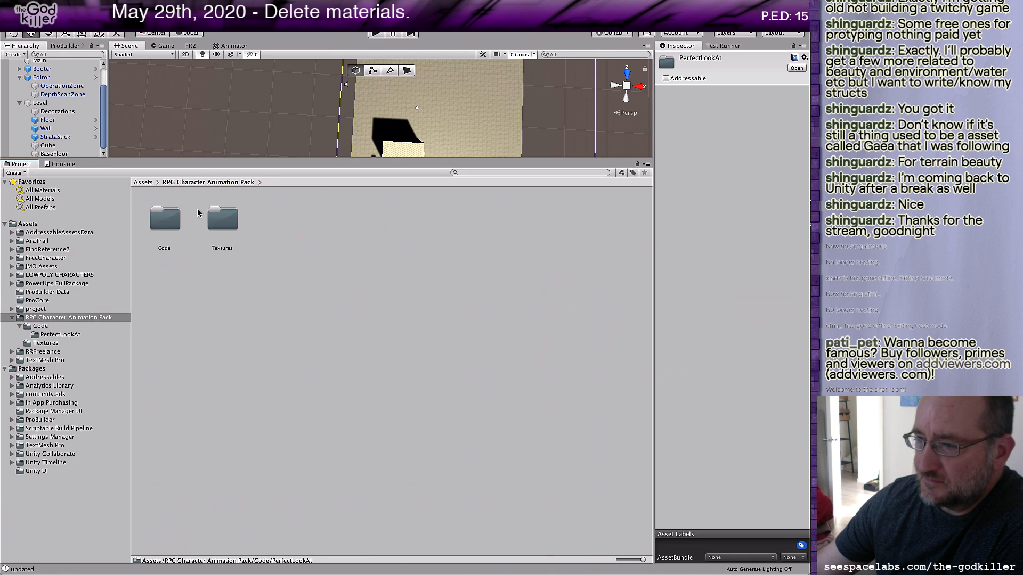
{"action": "right_click", "coordinate": [167, 224]}
{"action": "left_click", "coordinate": [184, 270]}
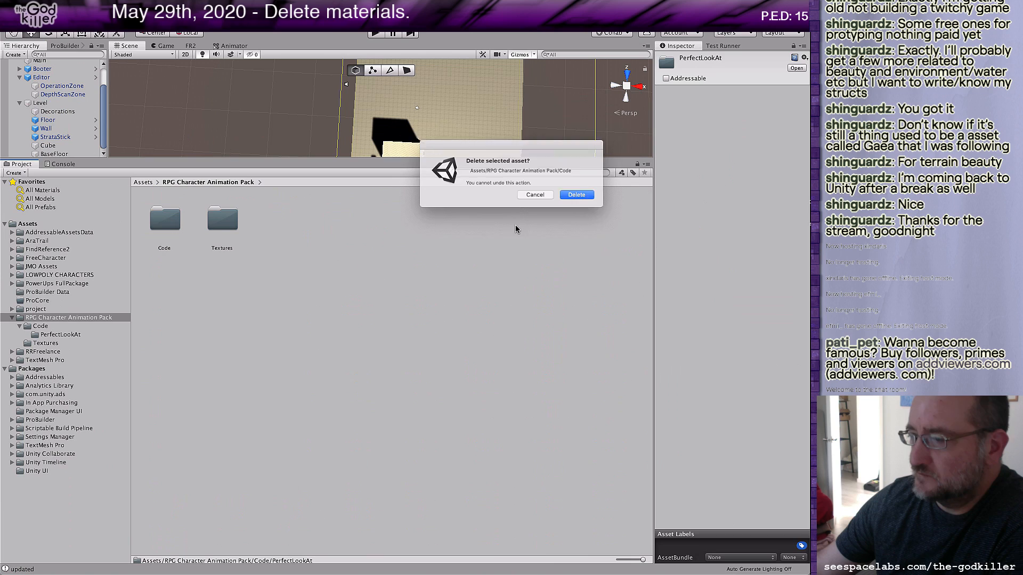
{"action": "left_click", "coordinate": [581, 201]}
Step: Open the Textures folder of RPG Character Animation Pack and delete the RPG-Character texture
{"action": "double_click", "coordinate": [165, 220]}
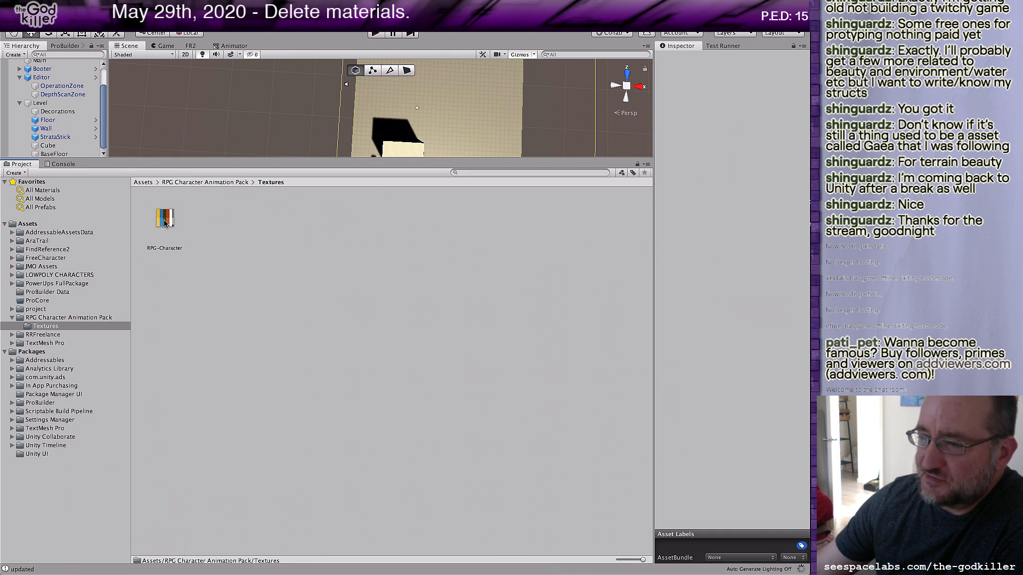
{"action": "left_click", "coordinate": [164, 223]}
{"action": "right_click", "coordinate": [165, 220]}
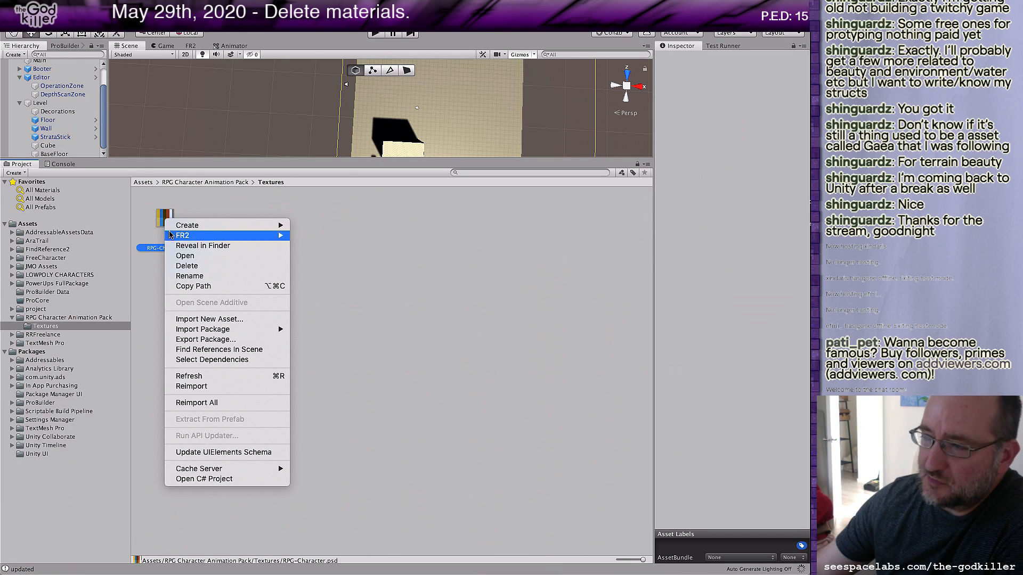
{"action": "left_click", "coordinate": [189, 266]}
{"action": "left_click", "coordinate": [582, 203]}
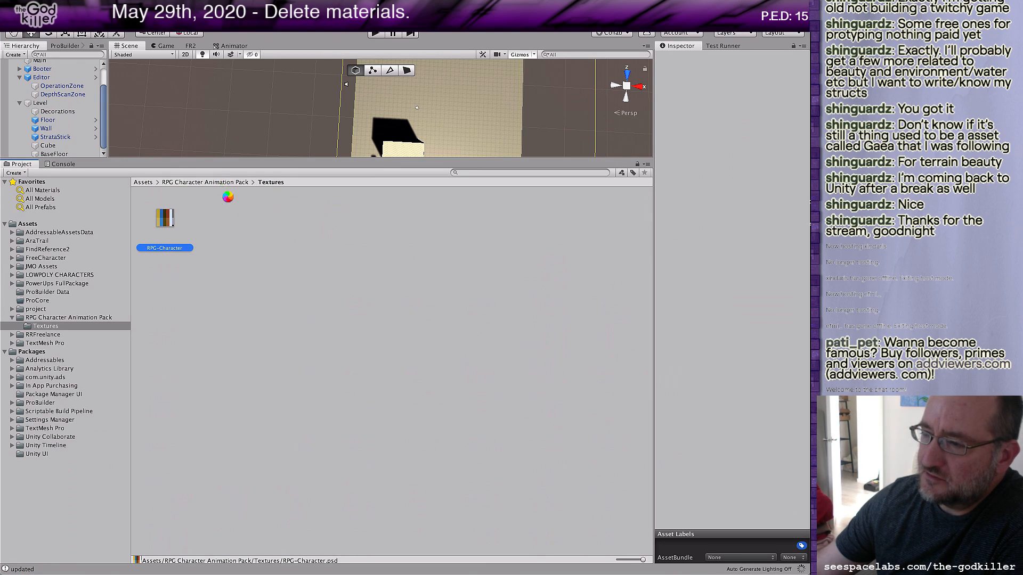
Step: Return to the root Assets folder and delete the RPG Character Animation Pack folder
{"action": "left_click", "coordinate": [214, 183]}
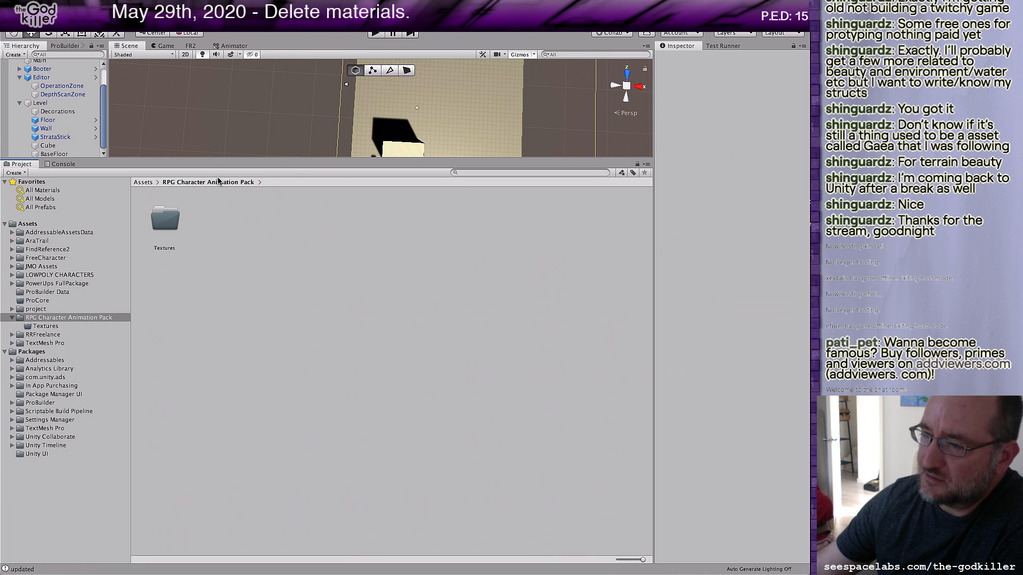
{"action": "left_click", "coordinate": [144, 182]}
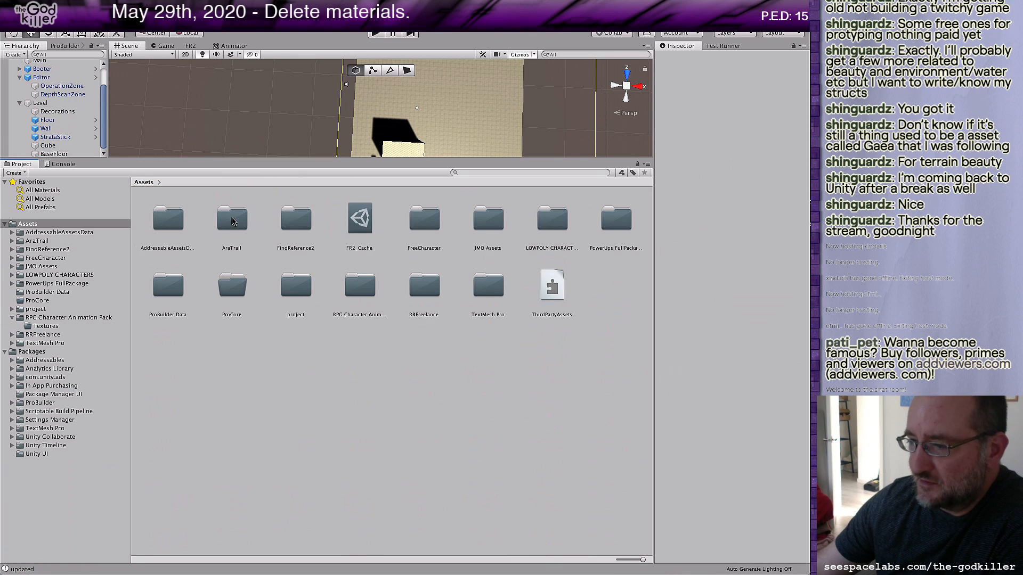
{"action": "left_click", "coordinate": [361, 289]}
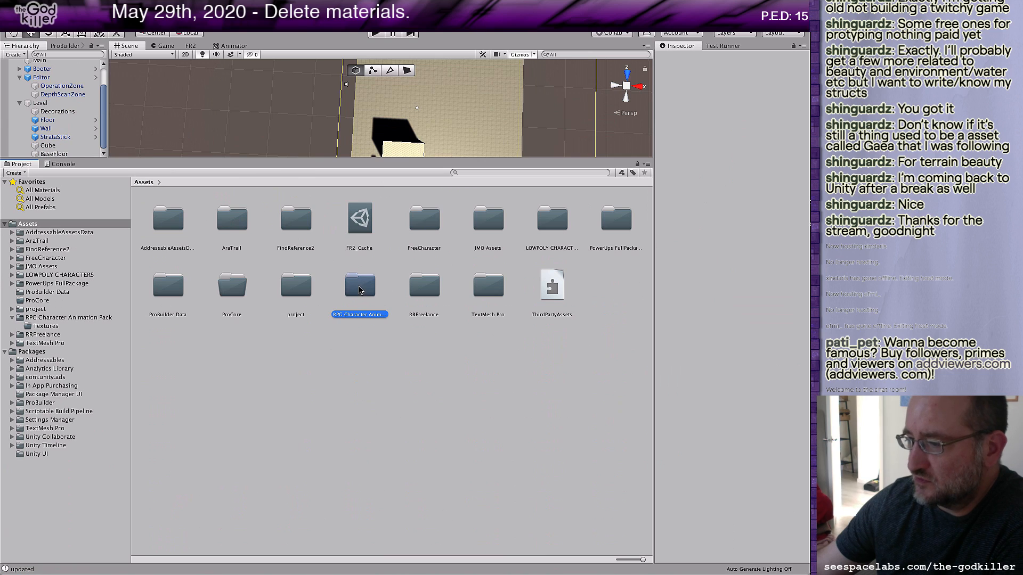
{"action": "right_click", "coordinate": [361, 287]}
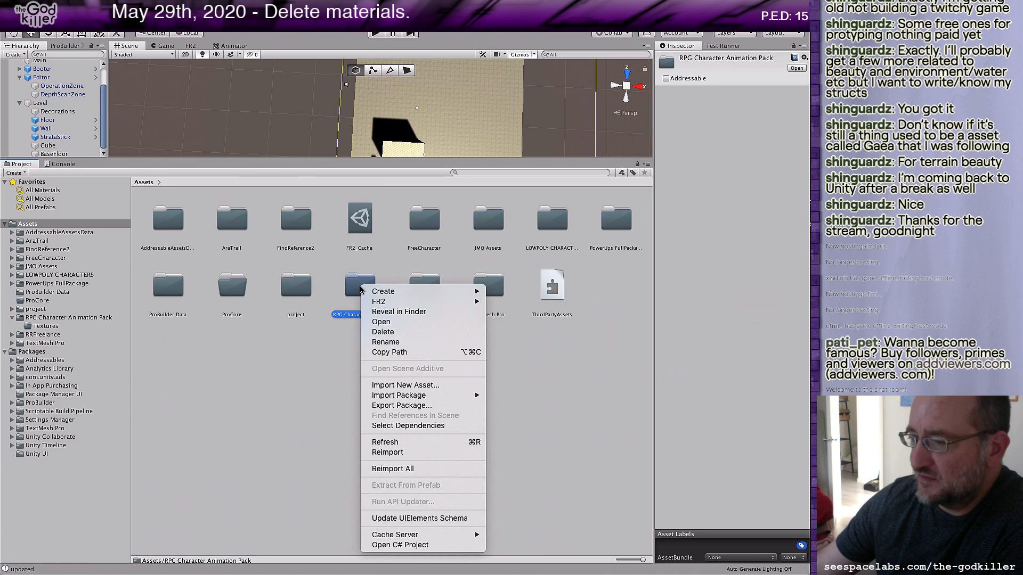
{"action": "left_click", "coordinate": [382, 332]}
{"action": "left_click", "coordinate": [592, 200]}
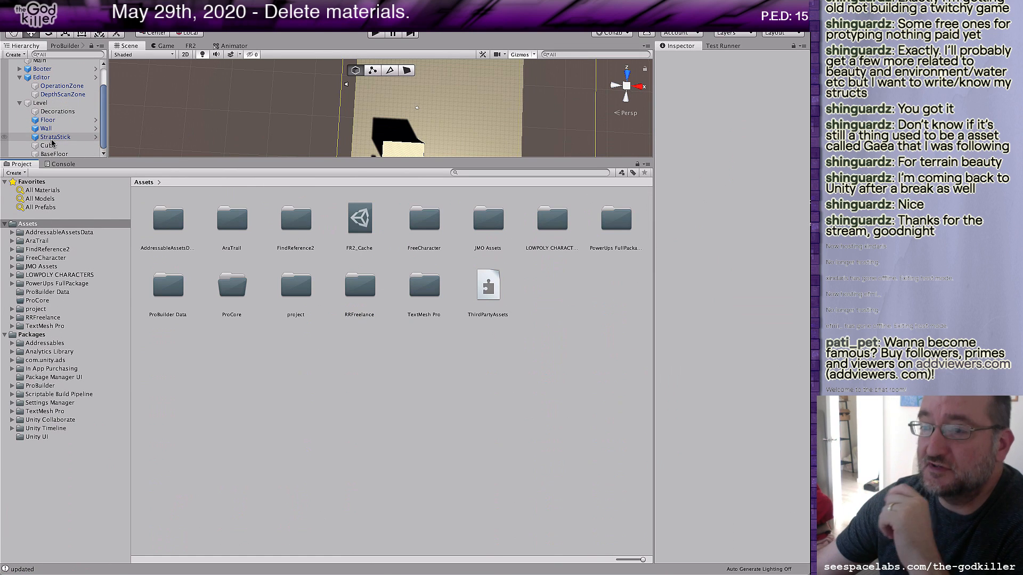
Step: Enlarge the scene area and open the Player prefab from project/prefabs/level/Creatures
{"action": "left_click_drag", "start_coordinate": [112, 156], "coordinate": [109, 331]}
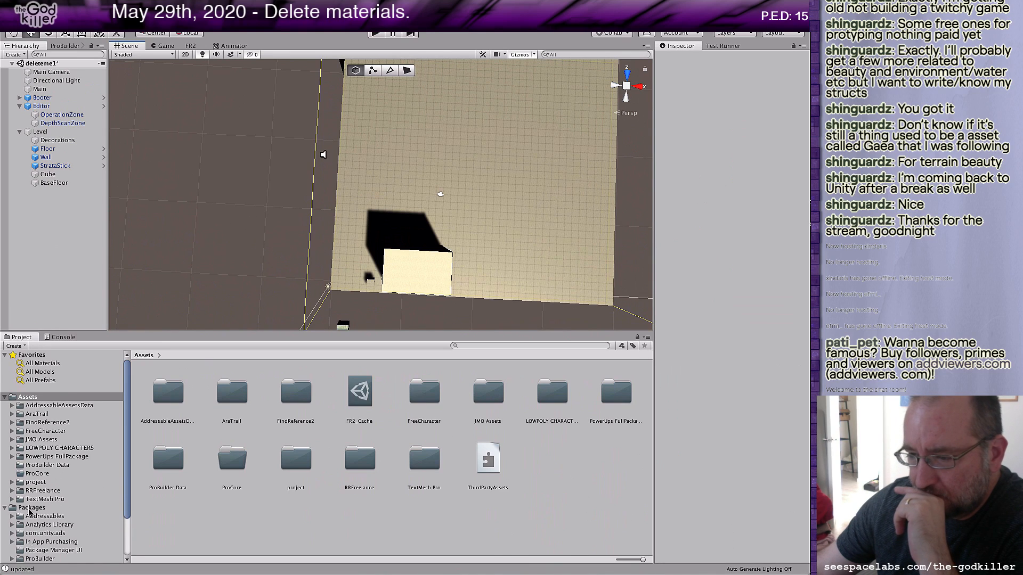
{"action": "left_click", "coordinate": [11, 483]}
{"action": "scroll", "coordinate": [38, 437], "scroll_direction": "down", "scroll_amount": 5}
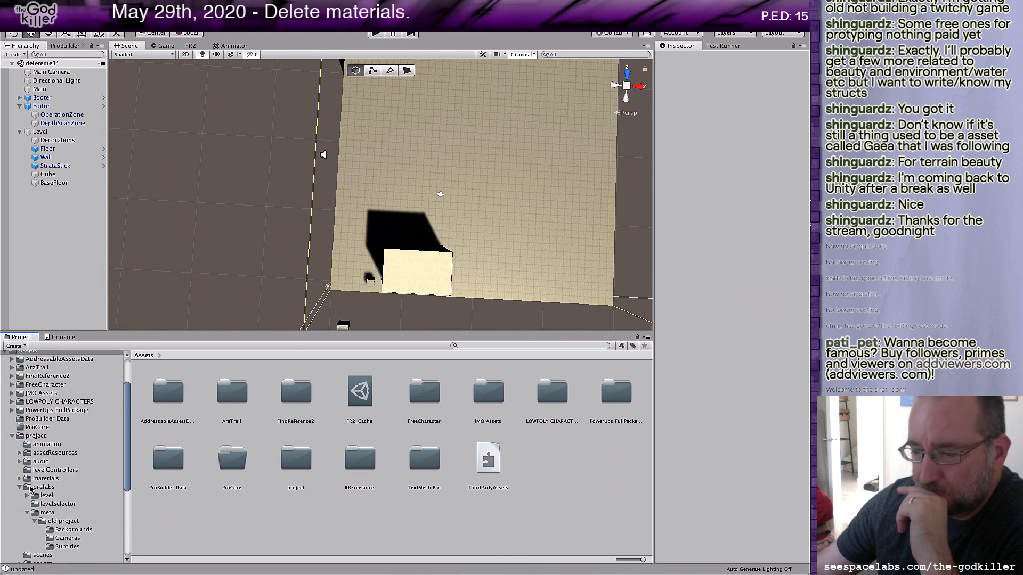
{"action": "left_click", "coordinate": [48, 379]}
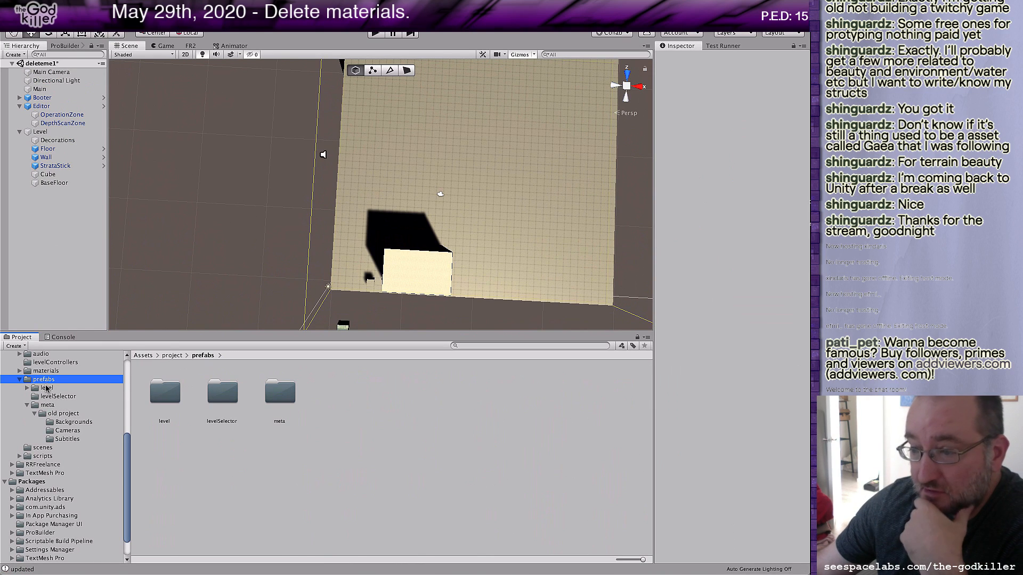
{"action": "left_click", "coordinate": [46, 388]}
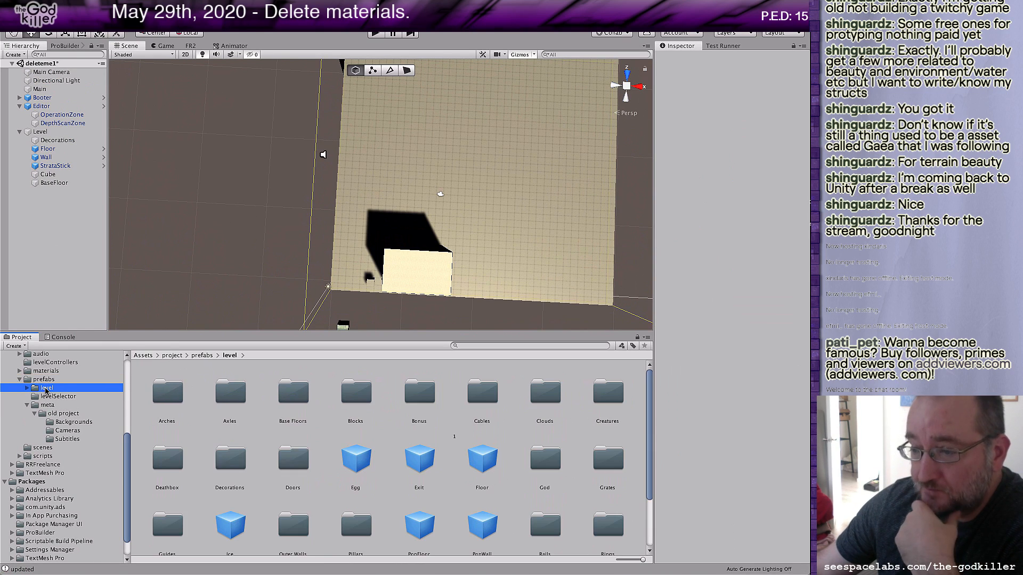
{"action": "double_click", "coordinate": [605, 397]}
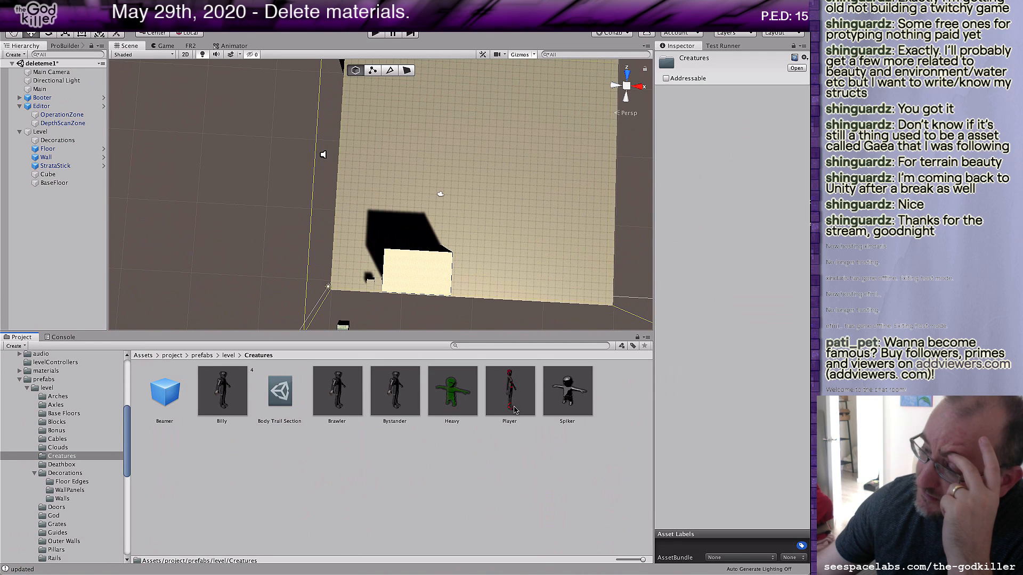
{"action": "double_click", "coordinate": [505, 389]}
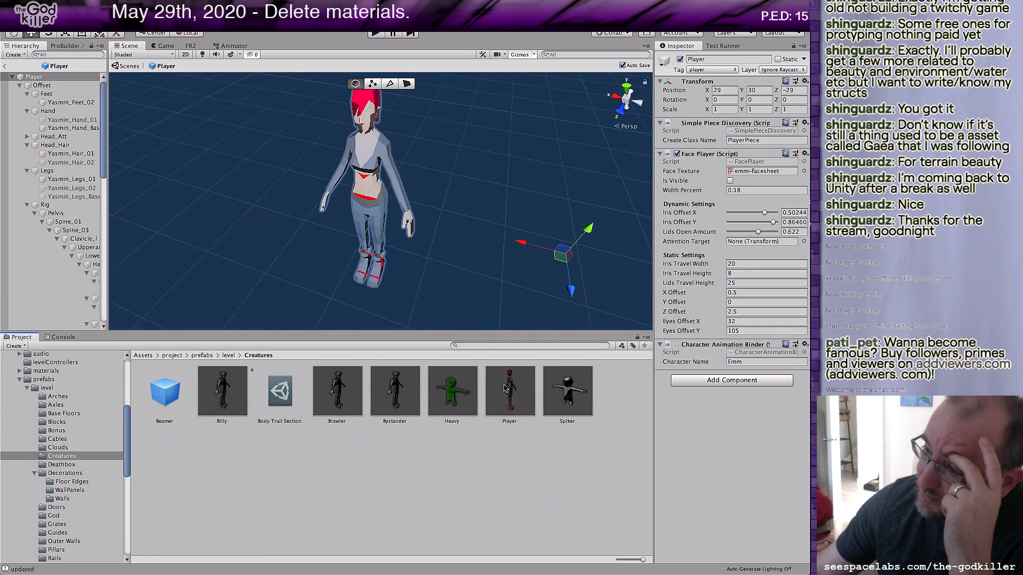
Step: Inspect the Yasmin_Hair_01 mesh and its material in the Player prefab, and return to the scene
{"action": "mouse_move", "coordinate": [500, 269]}
{"action": "middle_mouse_down"}
{"action": "mouse_move", "coordinate": [513, 281]}
{"action": "mouse_move", "coordinate": [502, 268]}
{"action": "mouse_move", "coordinate": [501, 277]}
{"action": "middle_mouse_up"}
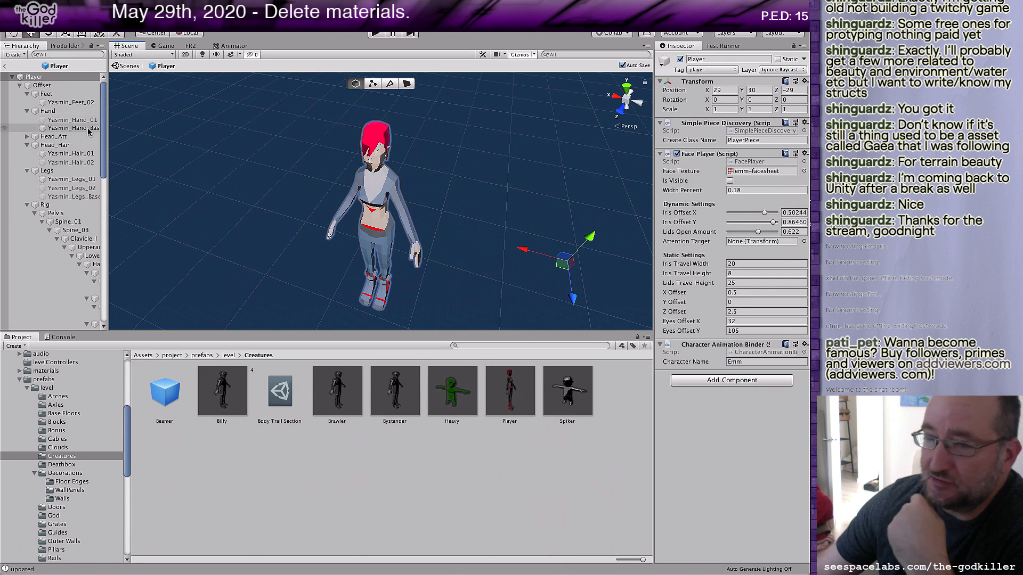
{"action": "left_click", "coordinate": [68, 154]}
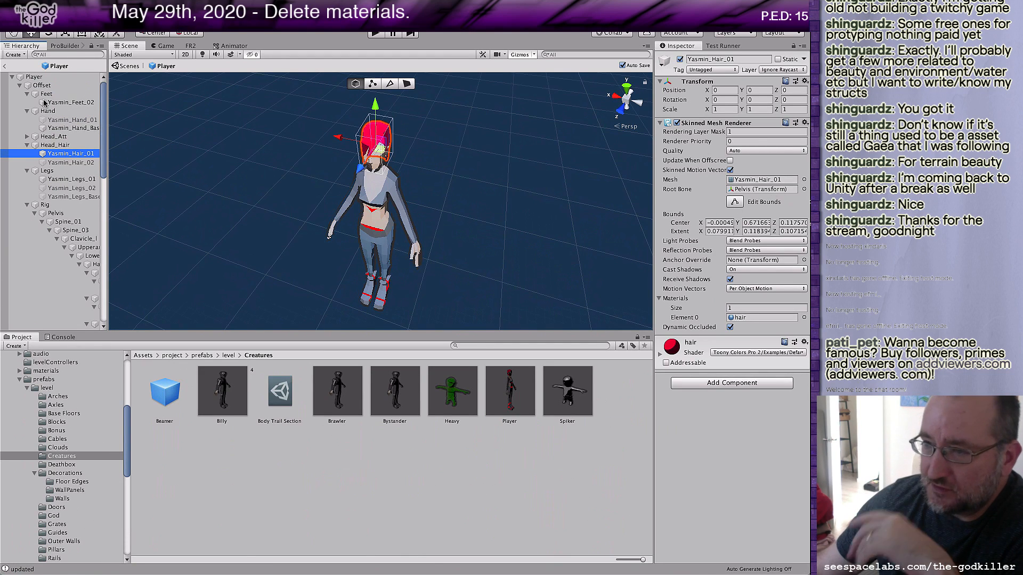
{"action": "scroll", "coordinate": [62, 164], "scroll_direction": "down", "scroll_amount": 5}
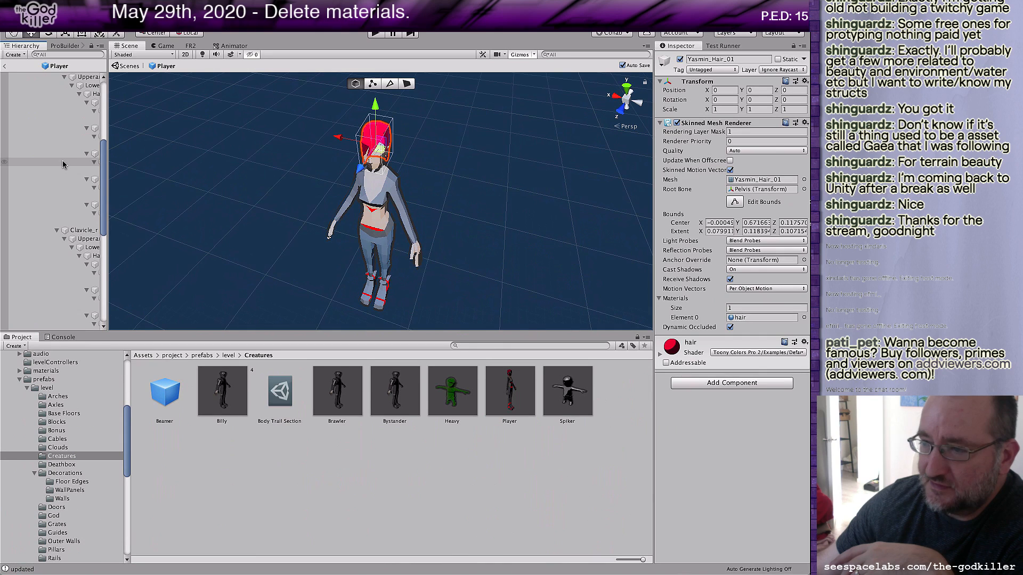
{"action": "left_click", "coordinate": [126, 66]}
Step: Open the material picker for Element 0 of the Floor object, enlarge it and review the project's materials
{"action": "left_click", "coordinate": [437, 267]}
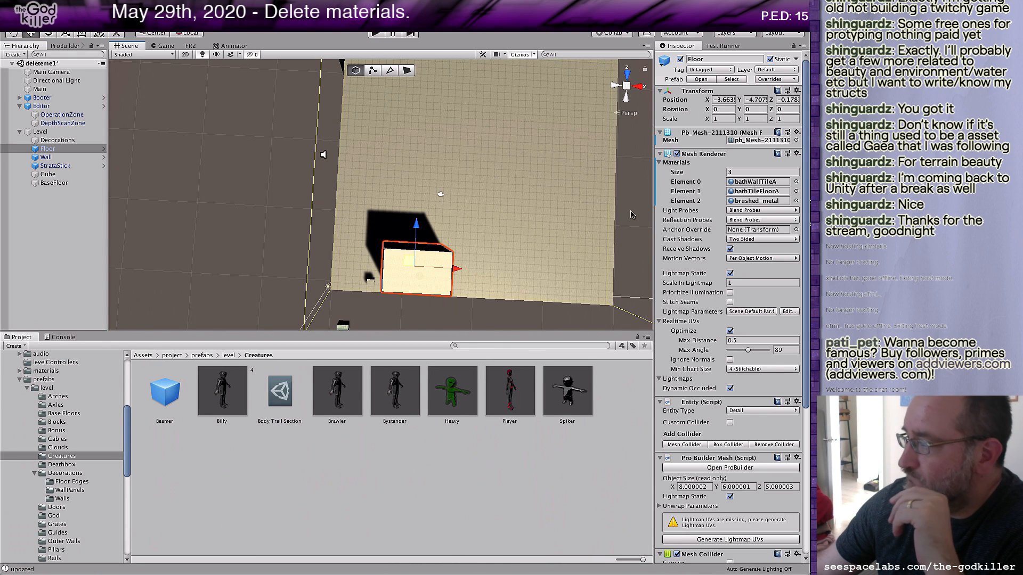
{"action": "left_click", "coordinate": [795, 182]}
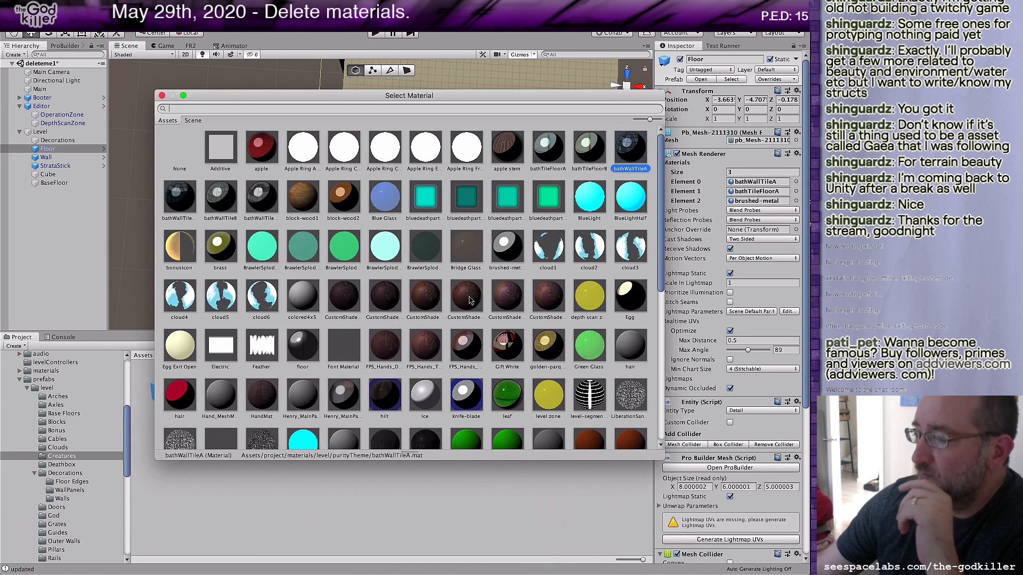
{"action": "scroll", "coordinate": [378, 302], "scroll_direction": "down", "scroll_amount": 2}
{"action": "scroll", "coordinate": [379, 302], "scroll_direction": "down", "scroll_amount": 3}
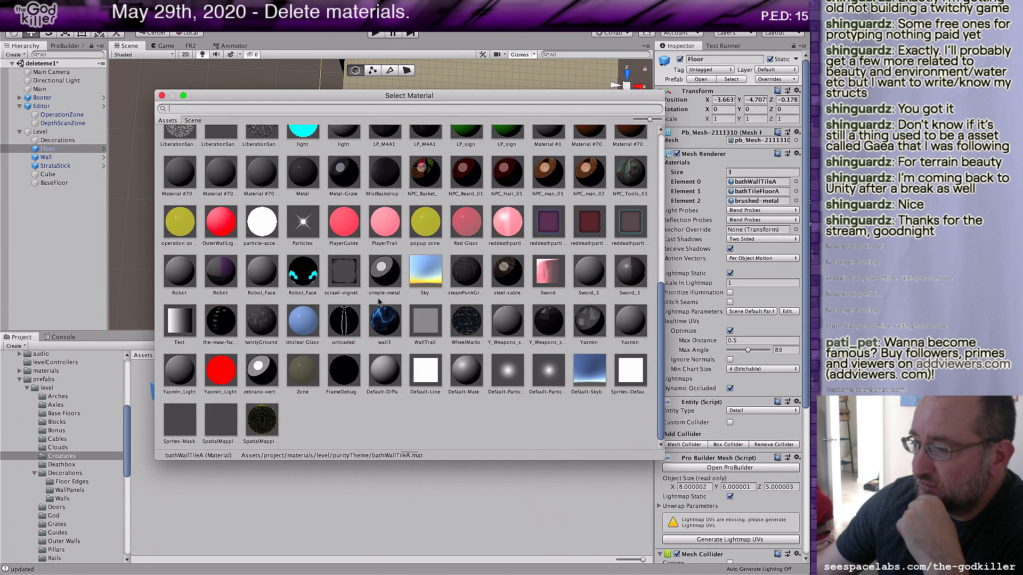
{"action": "scroll", "coordinate": [378, 302], "scroll_direction": "up", "scroll_amount": 6}
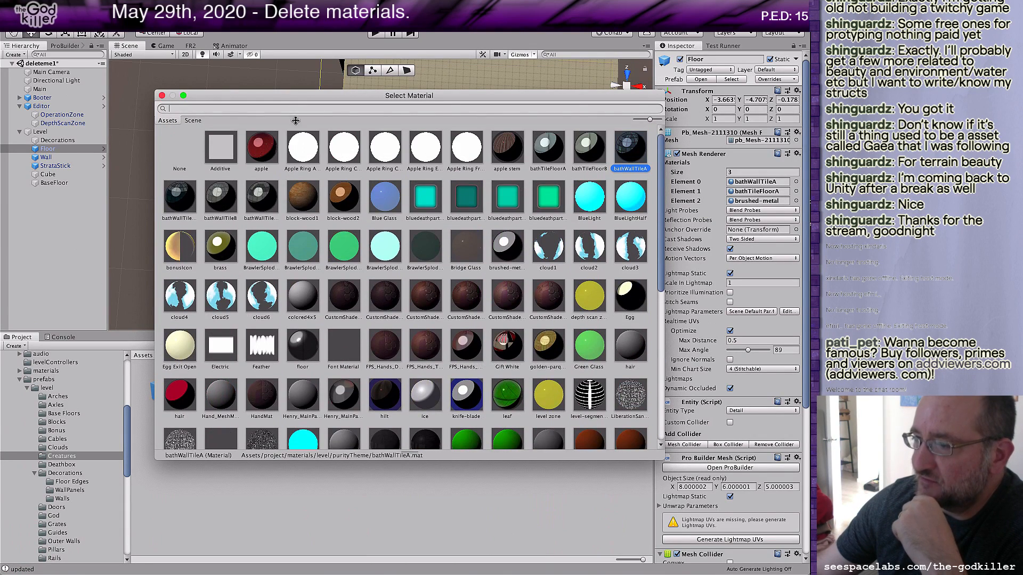
{"action": "left_click_drag", "start_coordinate": [277, 96], "coordinate": [229, 19]}
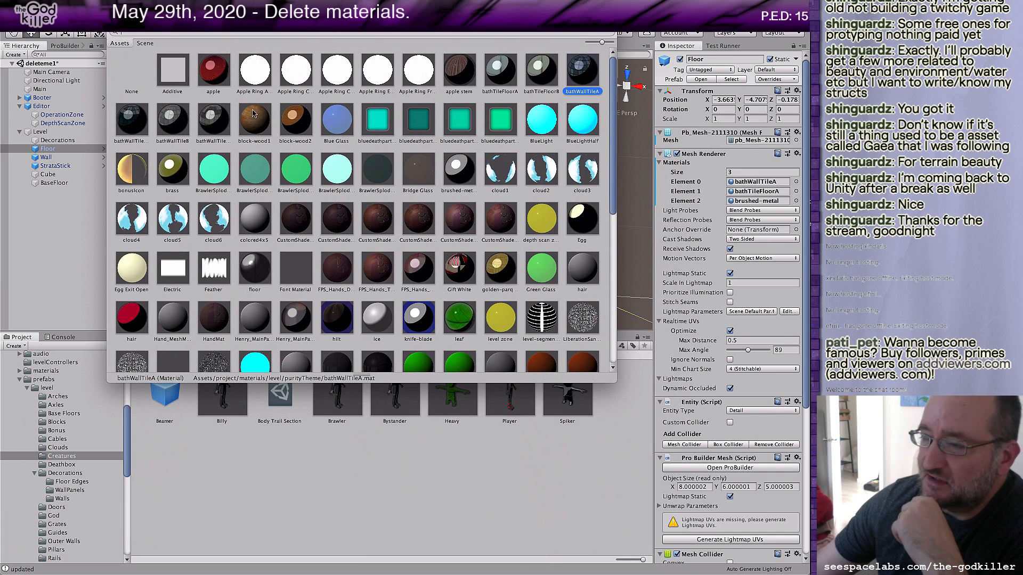
{"action": "left_click_drag", "start_coordinate": [616, 381], "coordinate": [633, 569]}
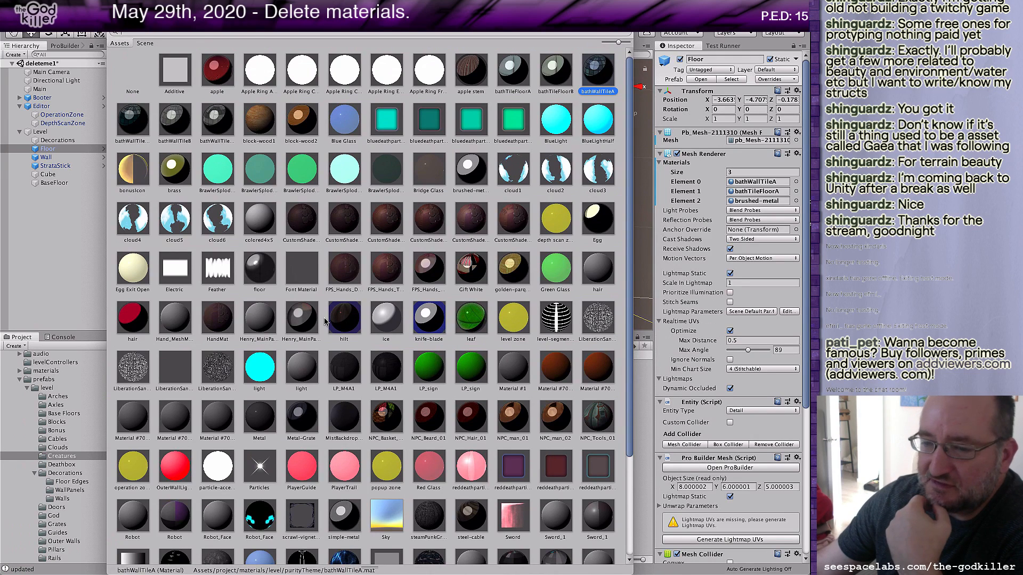
{"action": "scroll", "coordinate": [327, 330], "scroll_direction": "down", "scroll_amount": 5}
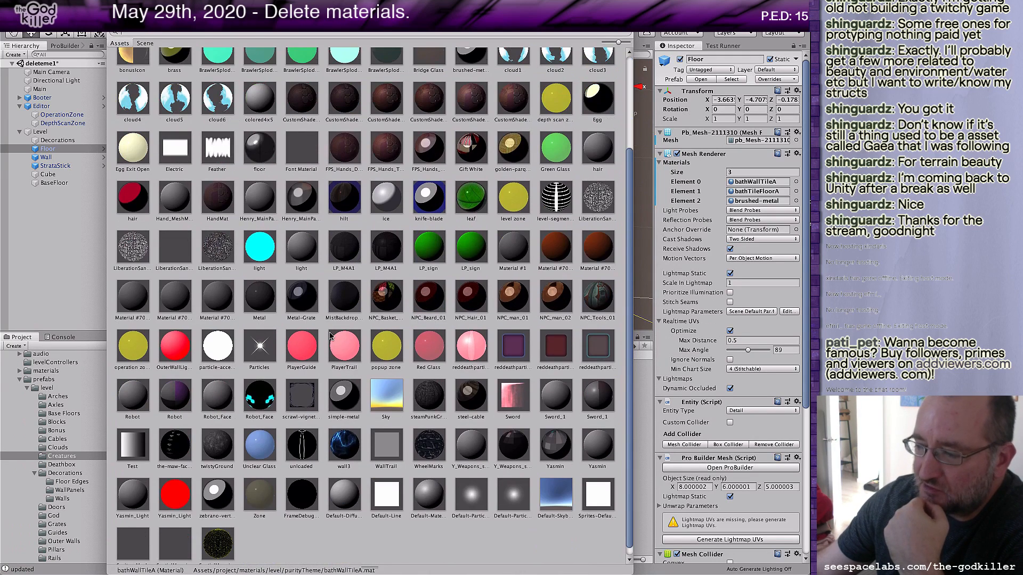